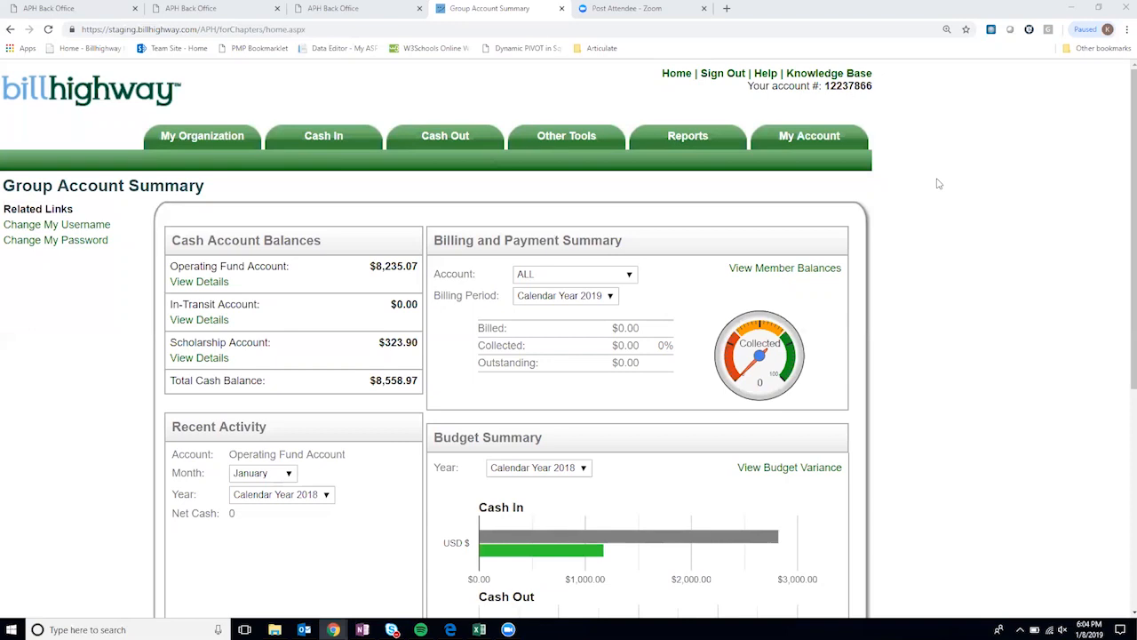
- Highlight the Cash Account Balances heading and the Operating Fund, Scholarship and In-Transit ($0.00) accounts
mouse_move(486, 211)
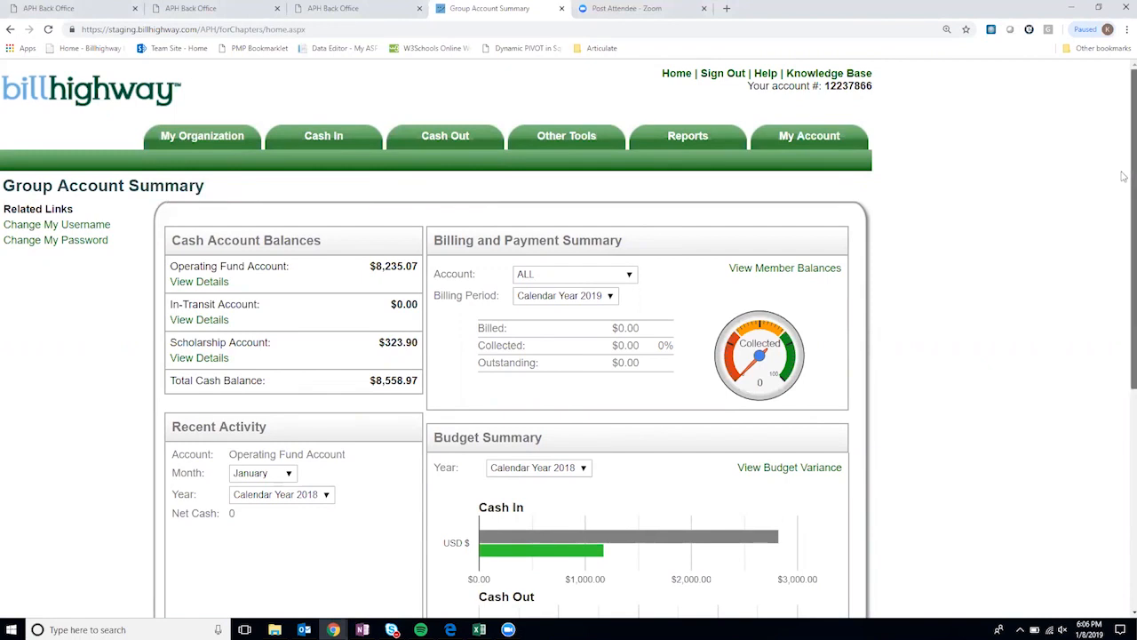
scroll(1120, 177, "down", 1)
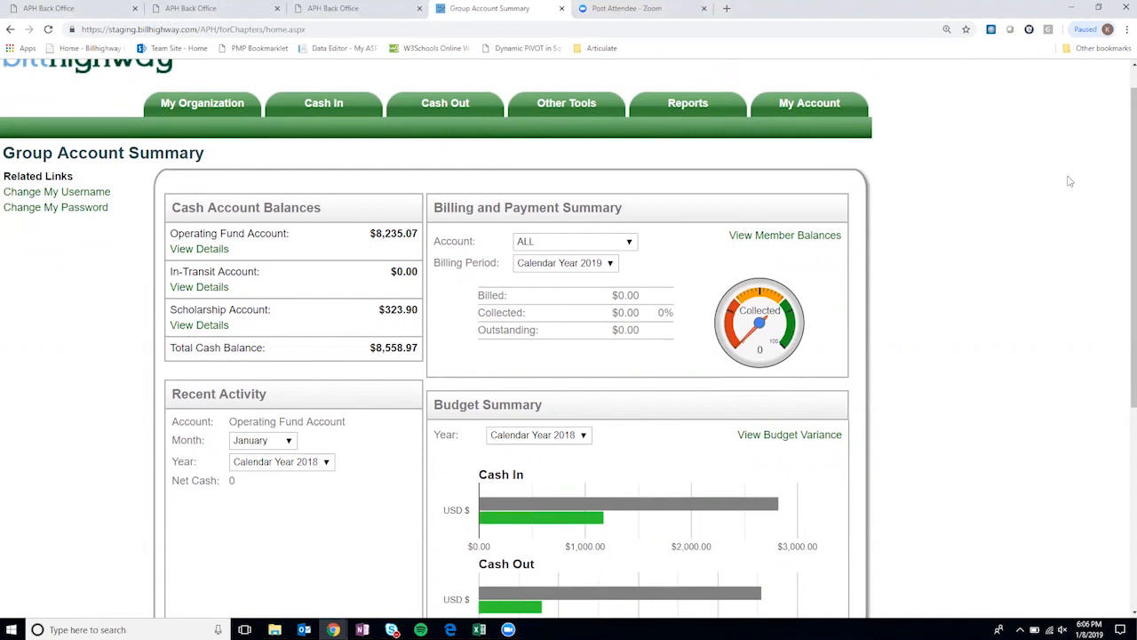
scroll(975, 270, "down", 2)
scroll(982, 290, "up", 3)
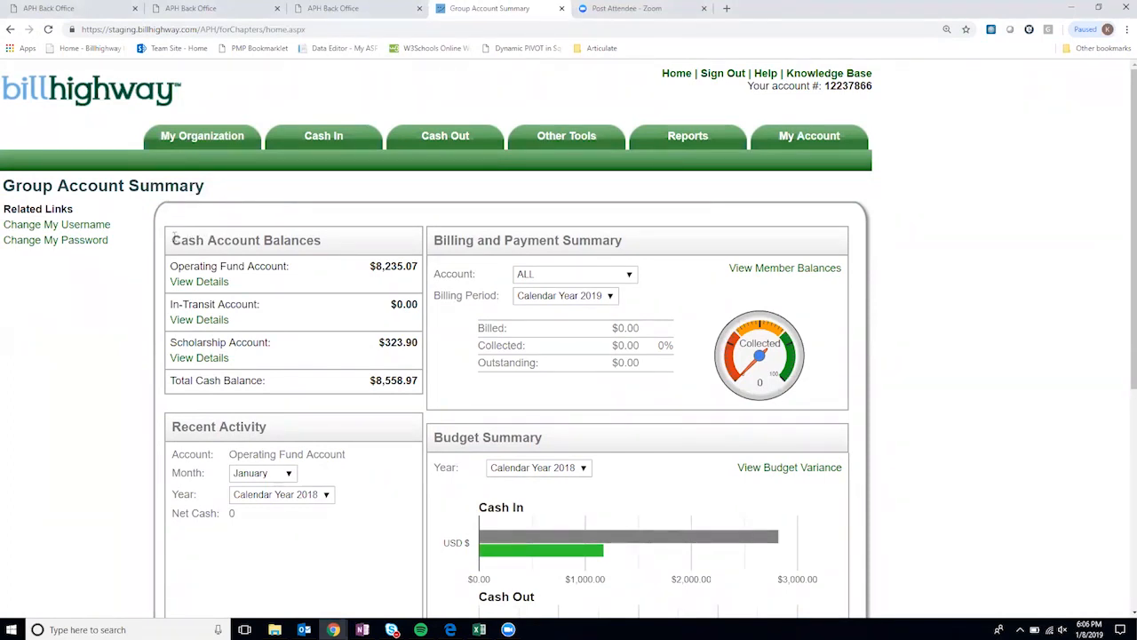
left_click_drag(175, 236, 322, 238)
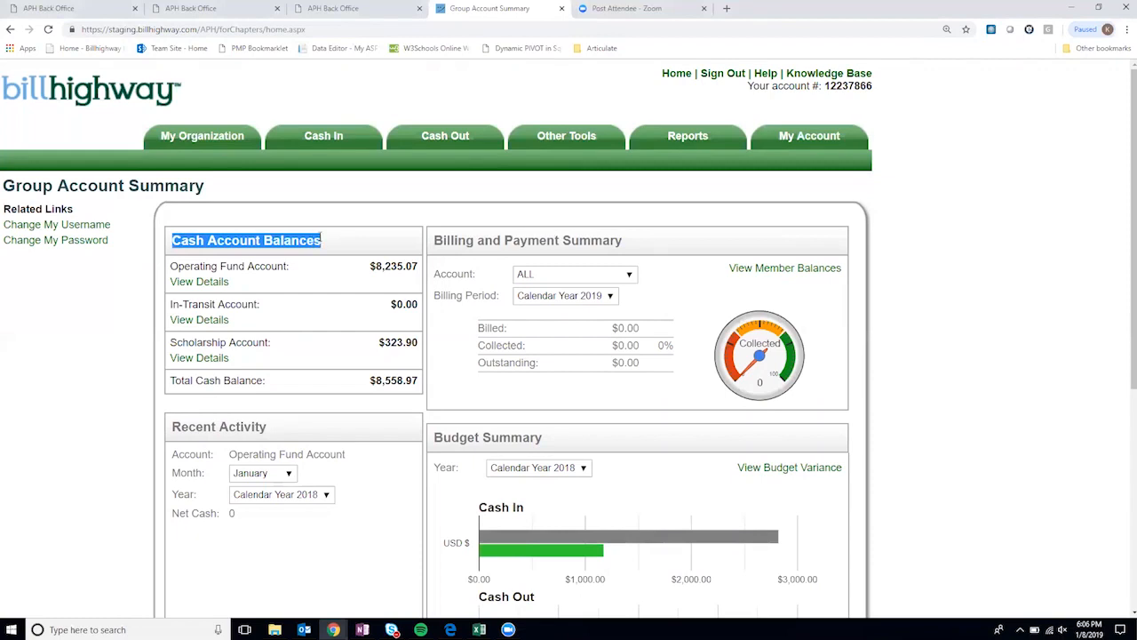
left_click(242, 268)
left_click_drag(172, 267, 284, 266)
left_click_drag(170, 342, 266, 342)
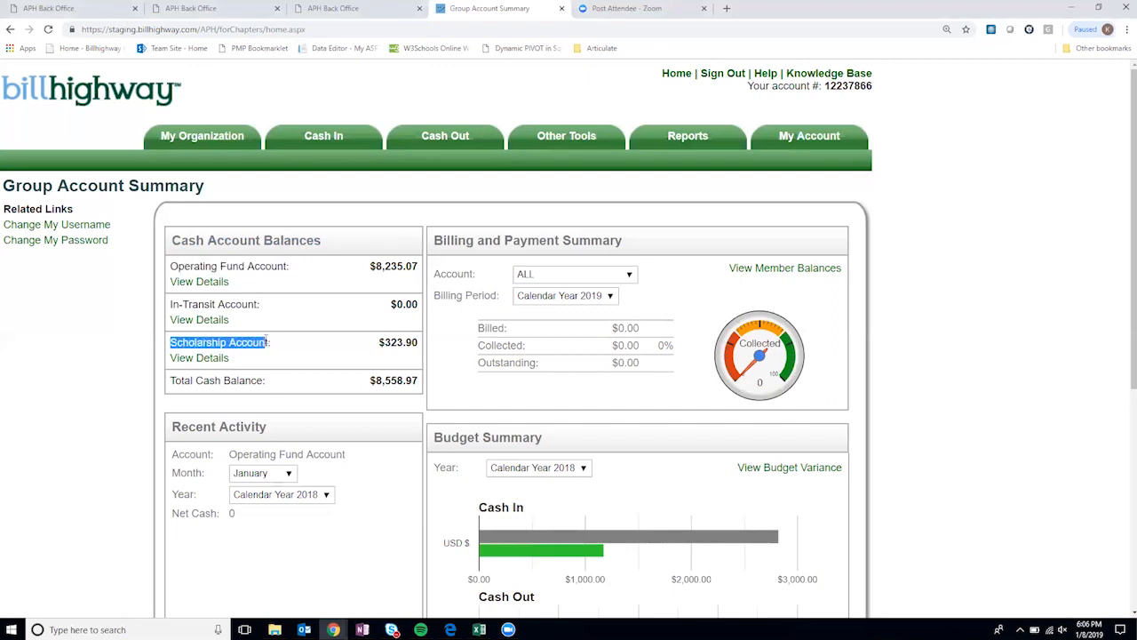
left_click_drag(258, 304, 171, 303)
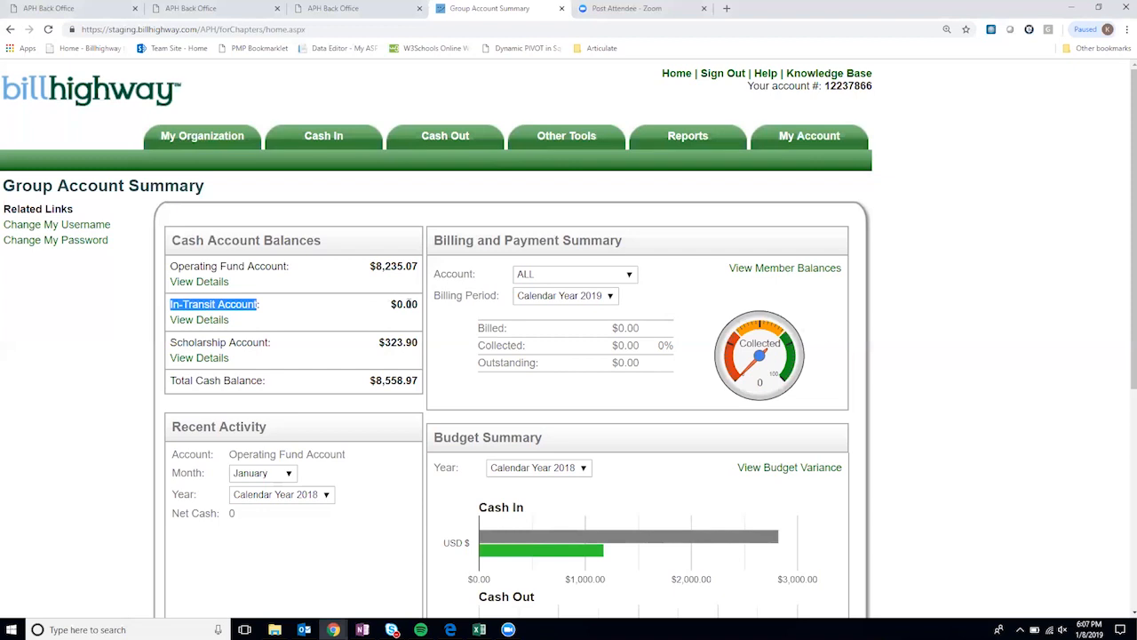
left_click_drag(412, 304, 391, 304)
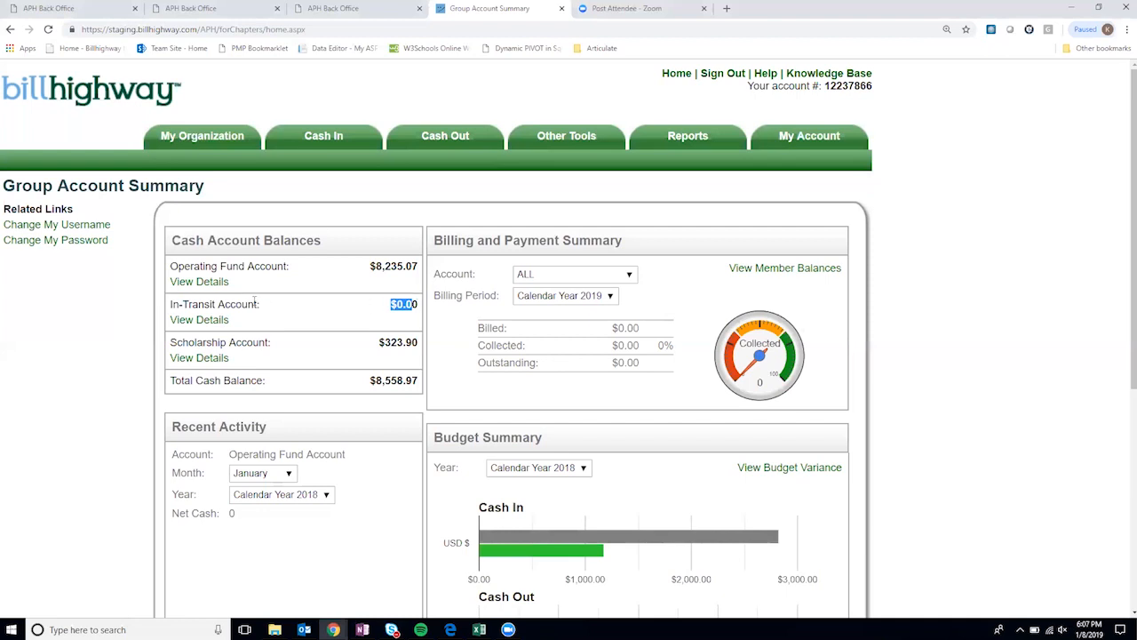
left_click_drag(292, 266, 207, 266)
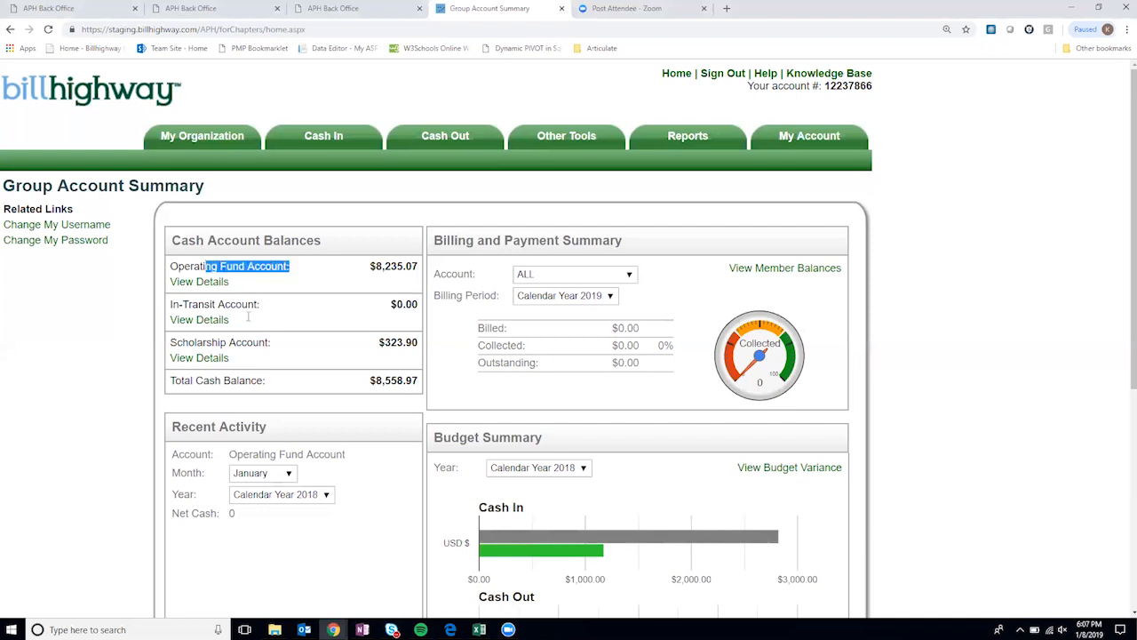
- Highlight the account labels again, the Operating Fund balance of 8,235.07, and the Total Cash Balance
left_click(271, 346)
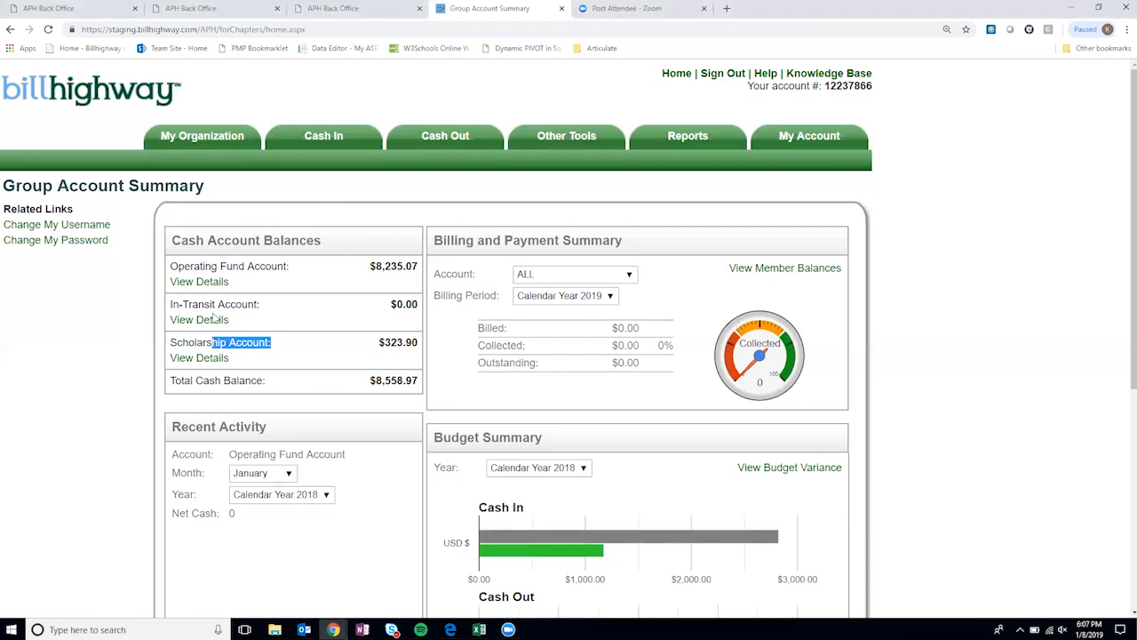
left_click_drag(255, 305, 198, 304)
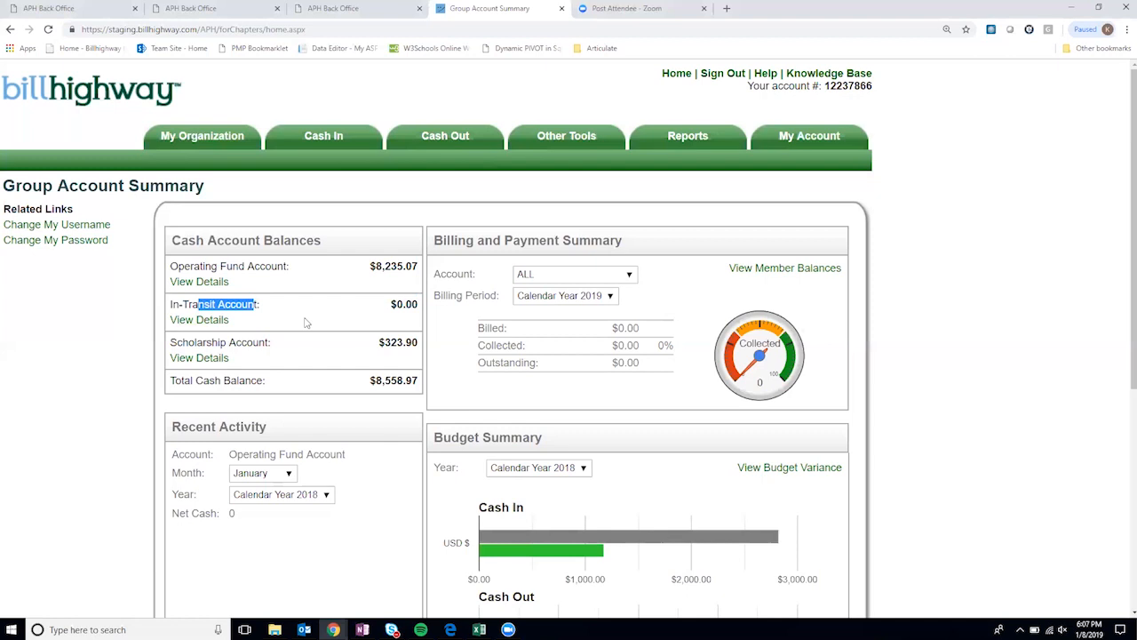
left_click_drag(278, 267, 233, 266)
left_click_drag(272, 343, 182, 340)
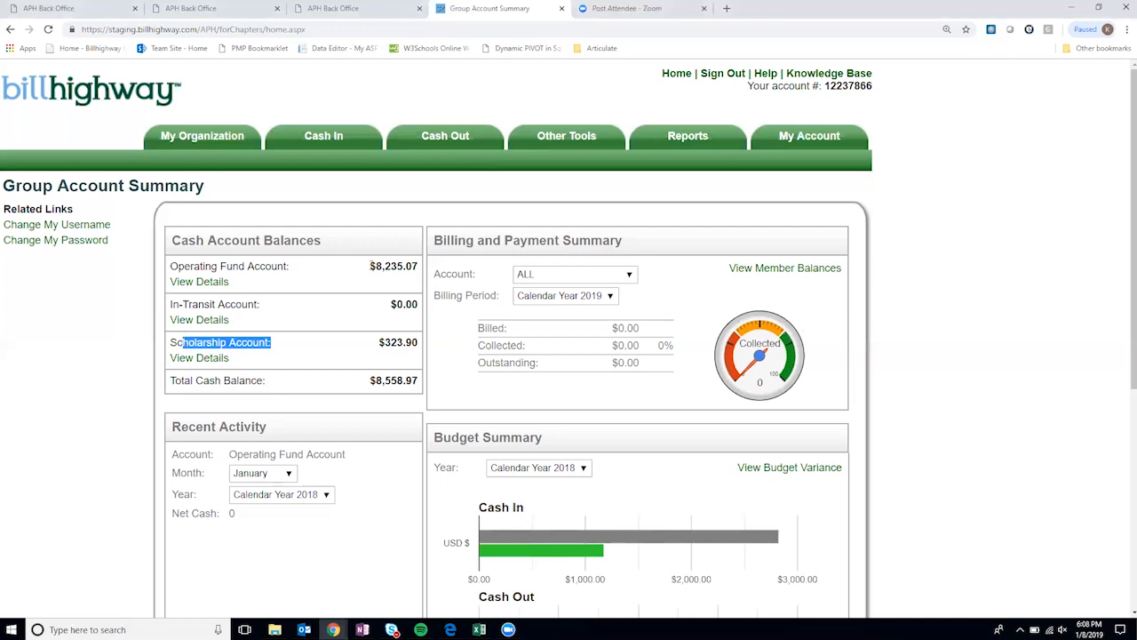
left_click_drag(374, 266, 417, 270)
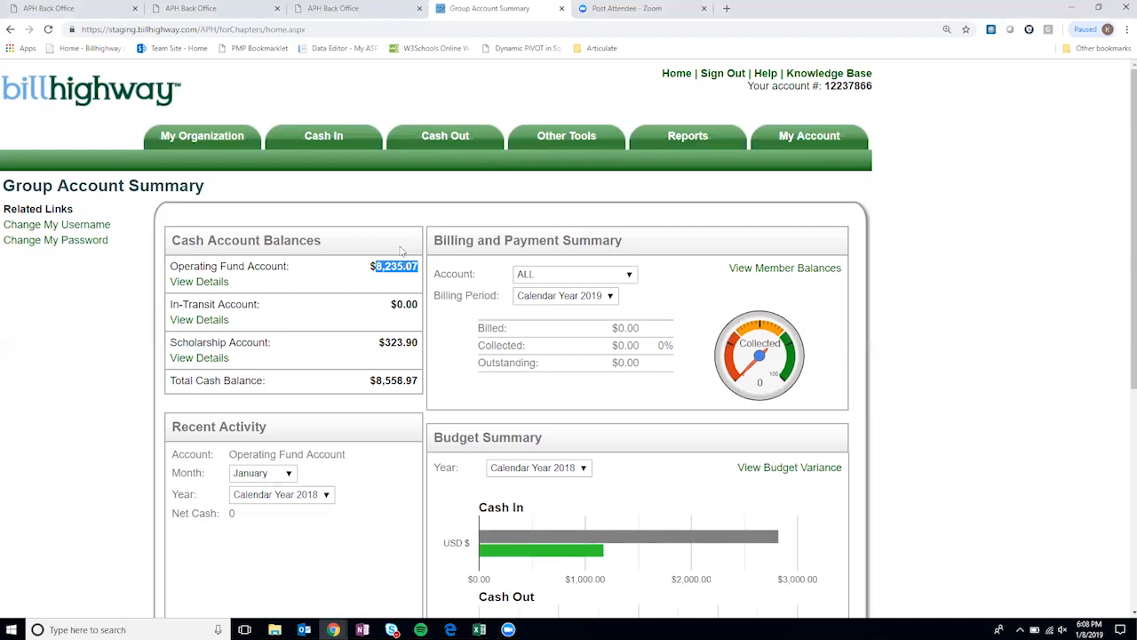
left_click(387, 265)
mouse_move(388, 266)
left_mouse_down()
mouse_move(376, 267)
mouse_move(419, 268)
mouse_move(402, 276)
left_mouse_up()
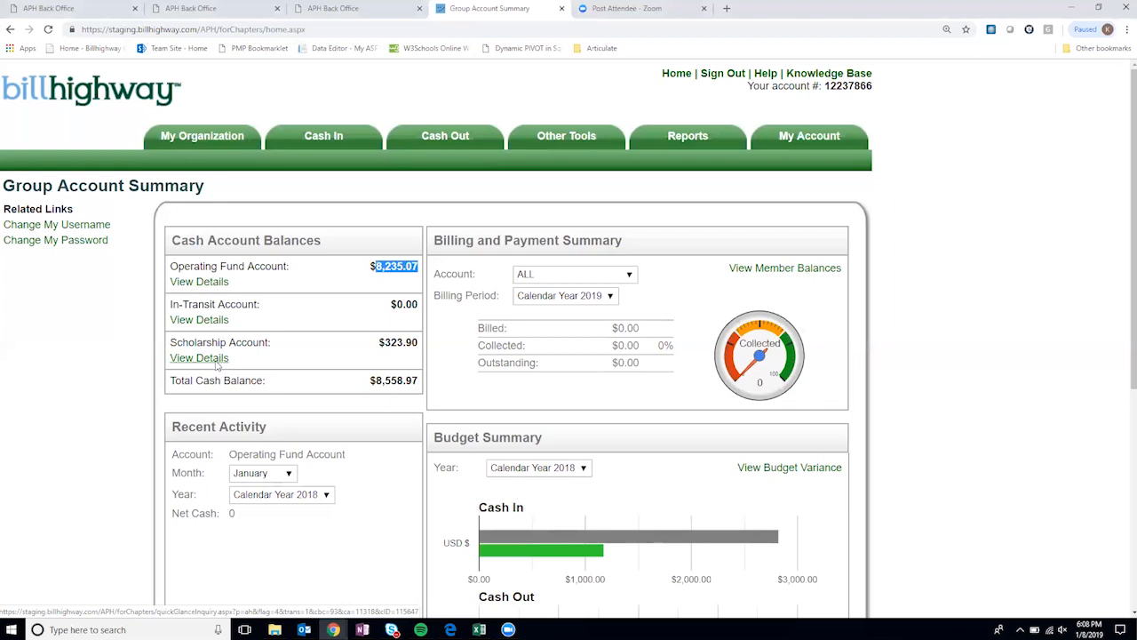
left_click(400, 276)
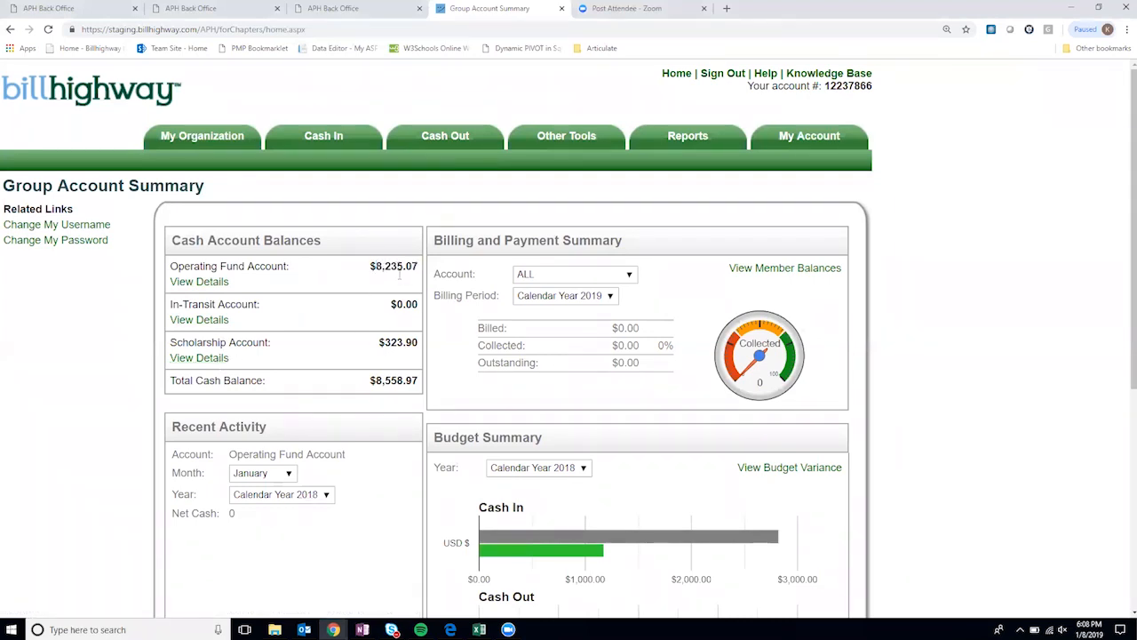
left_click_drag(370, 380, 418, 382)
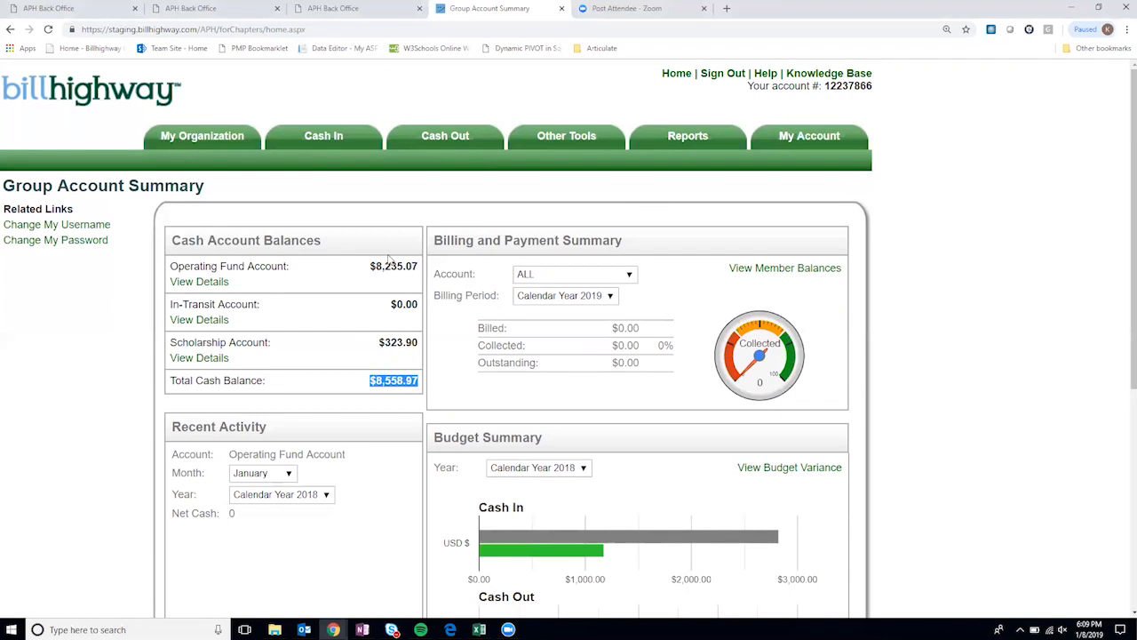
left_click(391, 398)
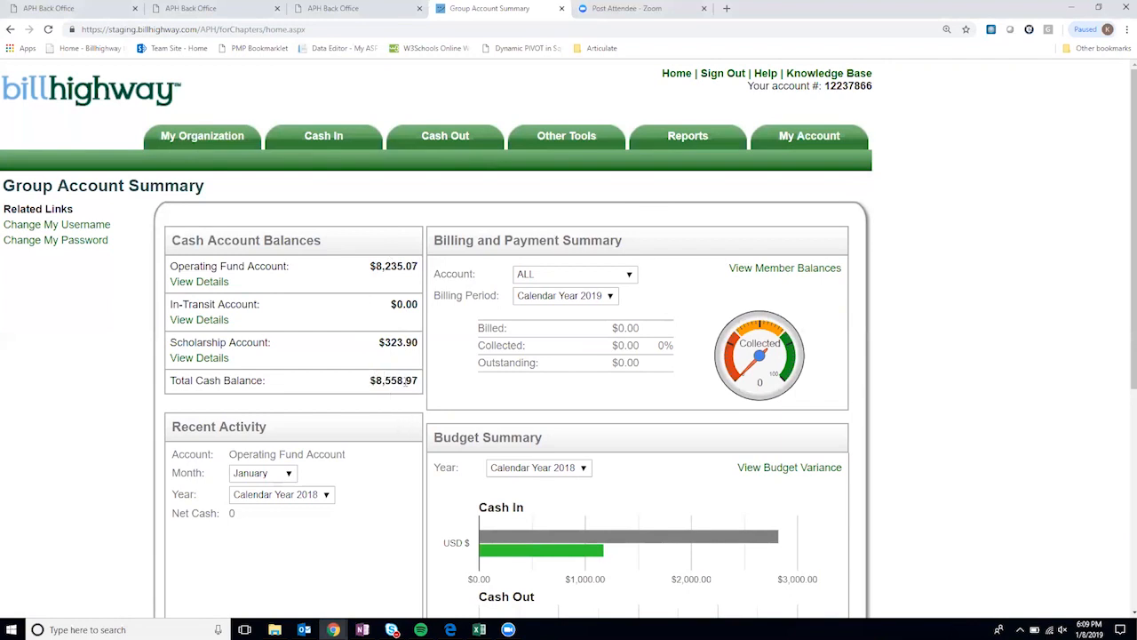
- Scroll down past Cash Account Balances to the Budget Summary panel and highlight its heading
scroll(372, 380, "down", 1)
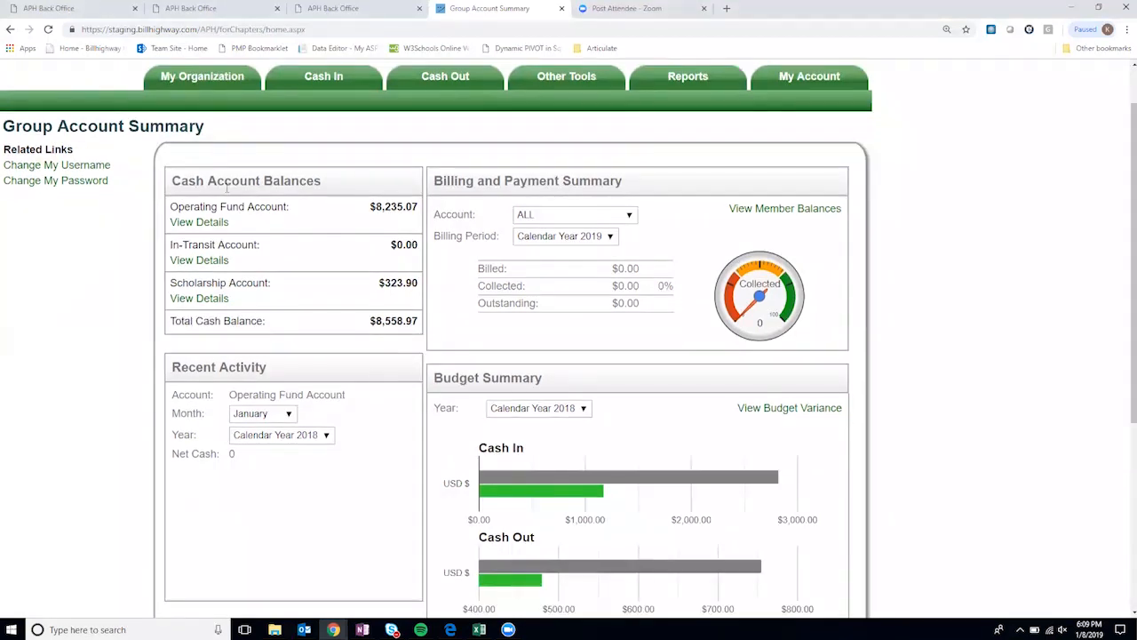
left_click_drag(174, 180, 321, 180)
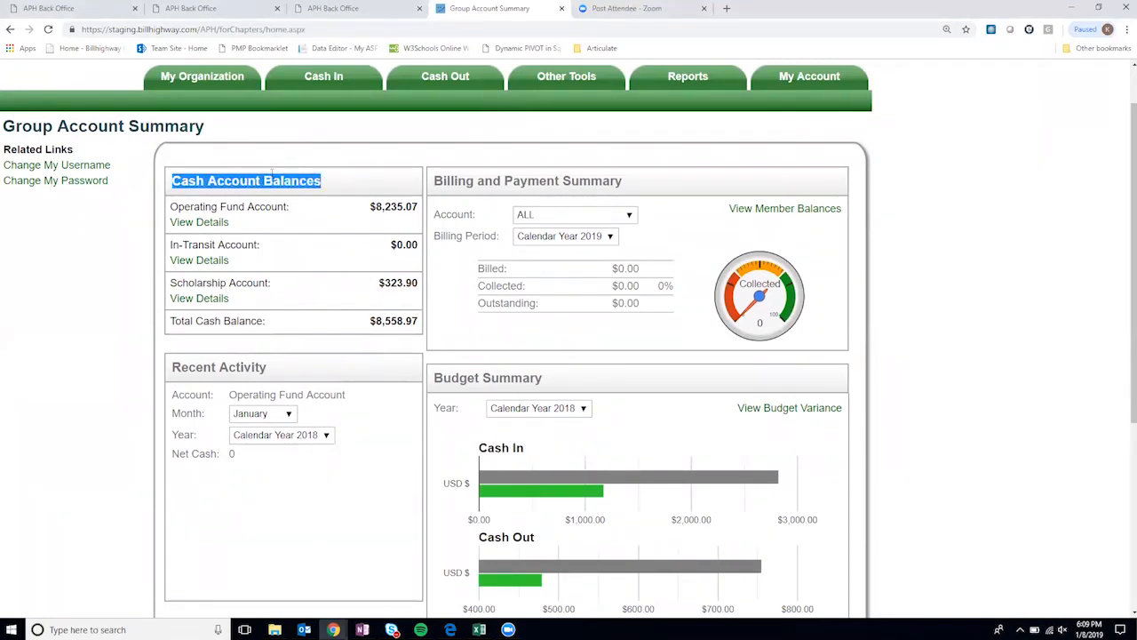
left_click(322, 181)
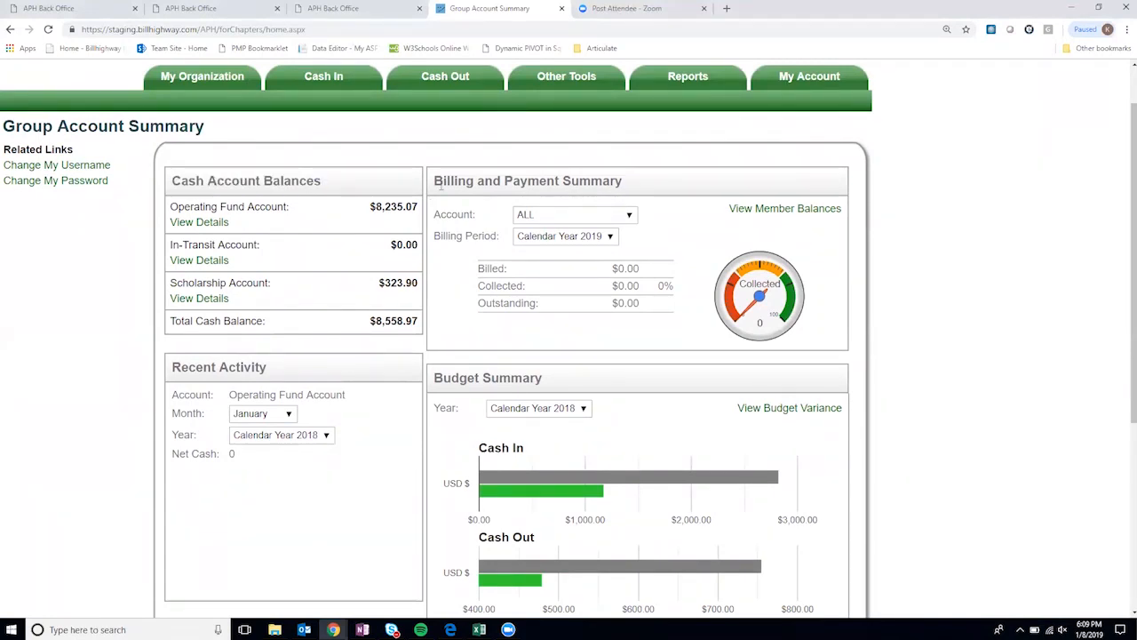
scroll(624, 261, "down", 1)
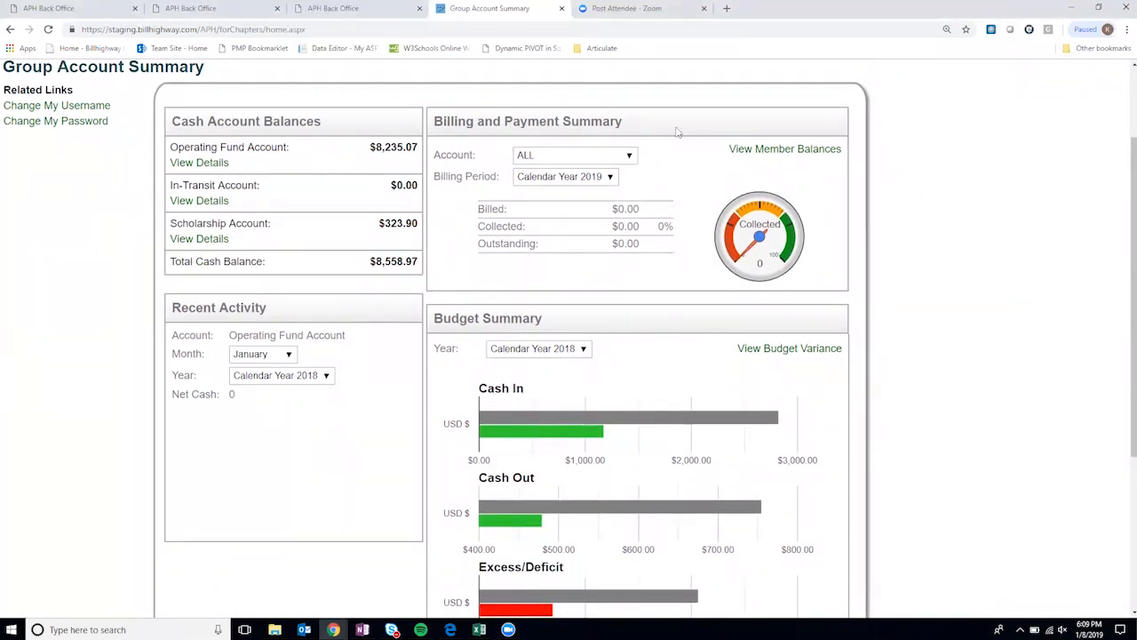
scroll(560, 288, "down", 1)
scroll(561, 288, "down", 1)
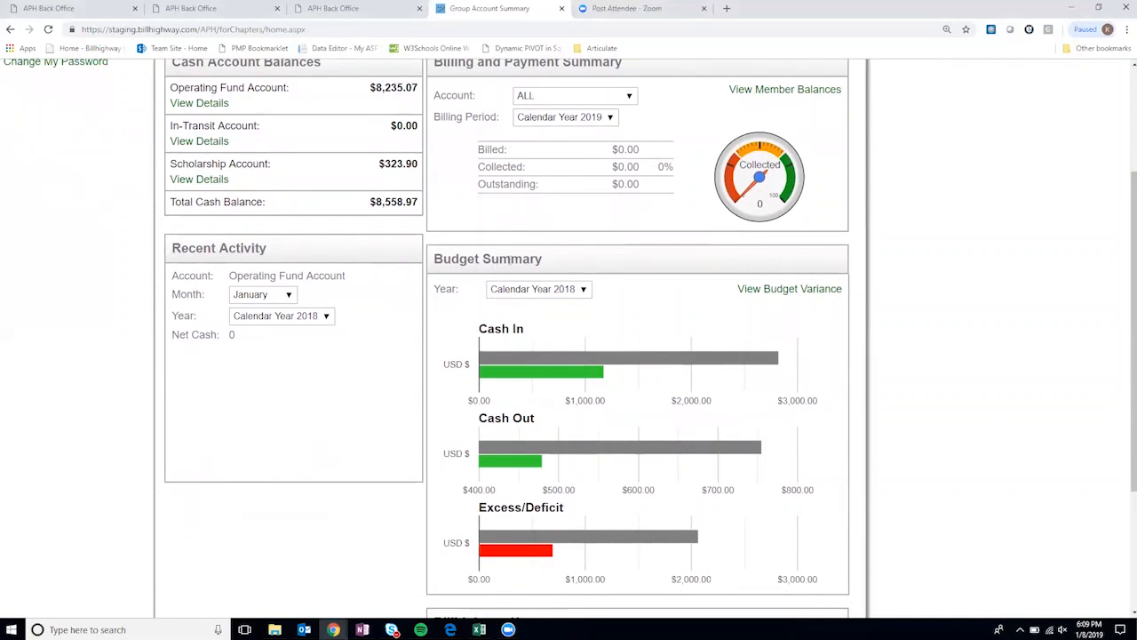
scroll(549, 262, "down", 1)
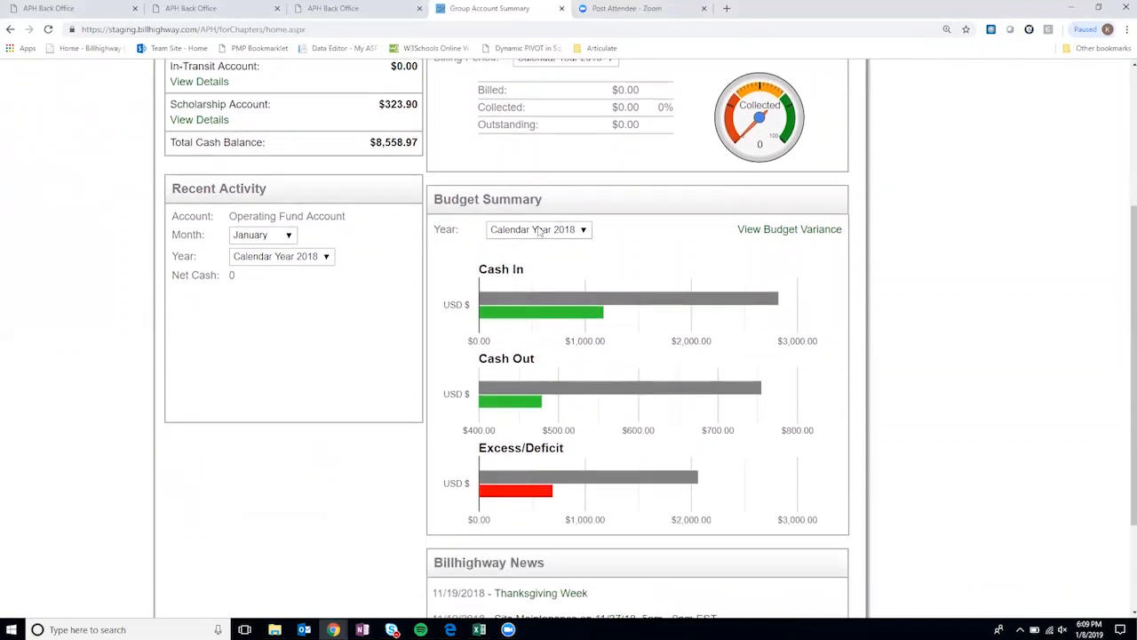
left_click_drag(549, 201, 434, 200)
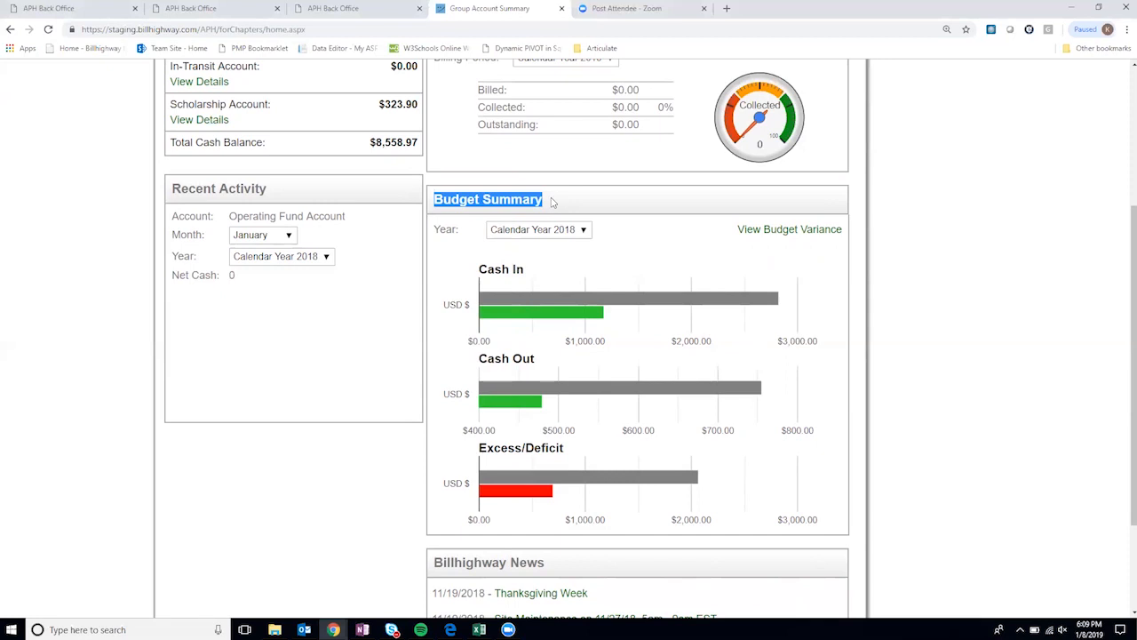
left_click(526, 274)
mouse_move(488, 299)
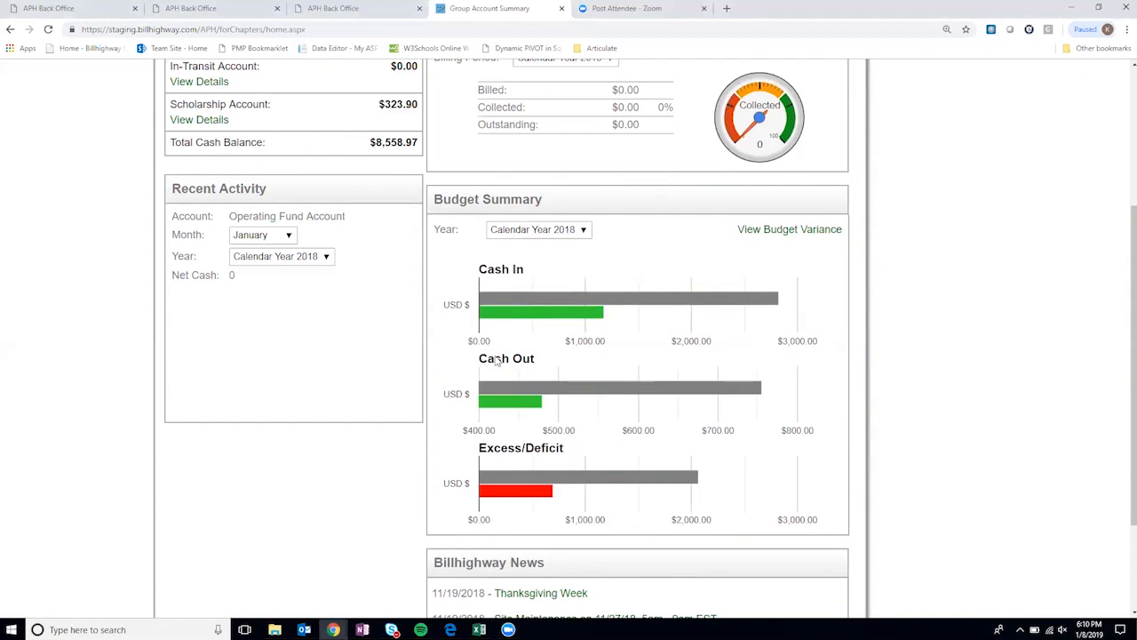
mouse_move(507, 390)
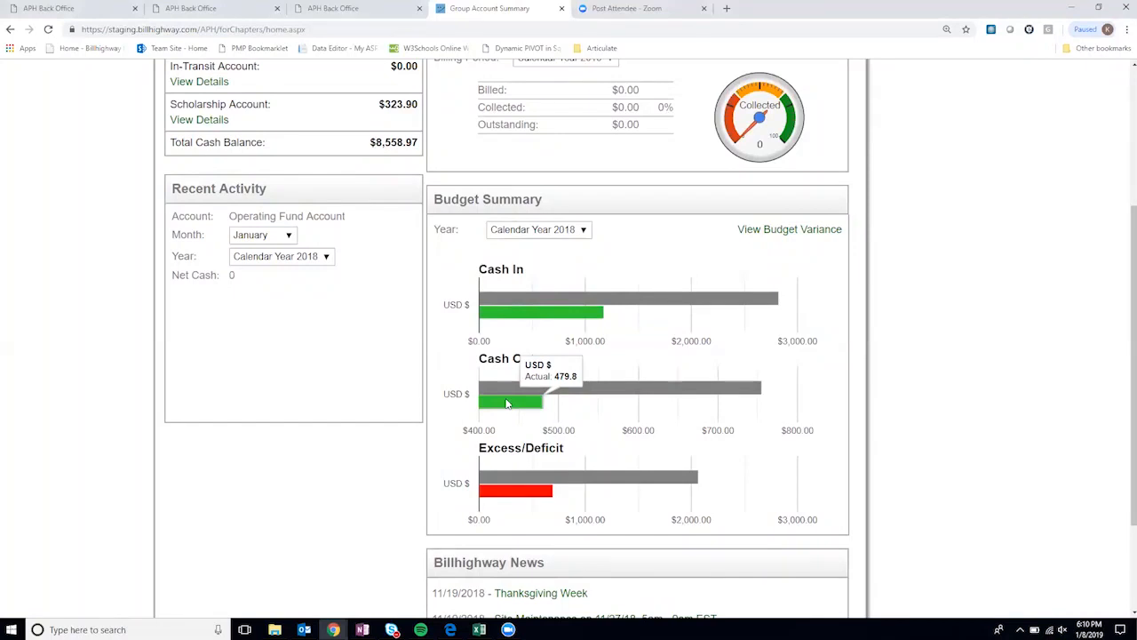
mouse_move(513, 477)
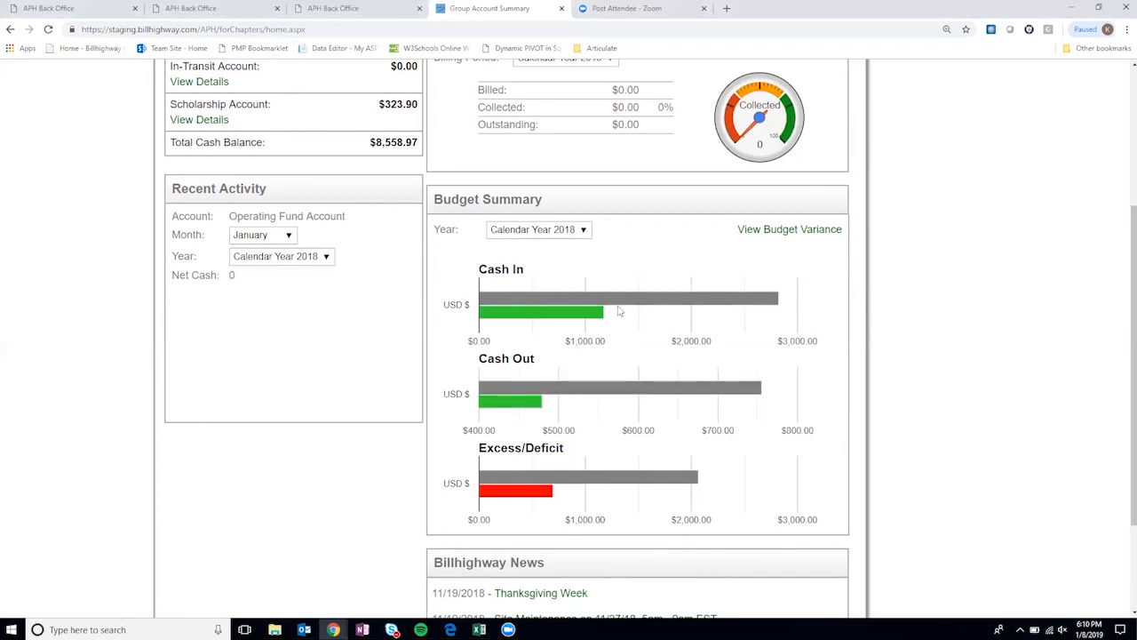
mouse_move(590, 301)
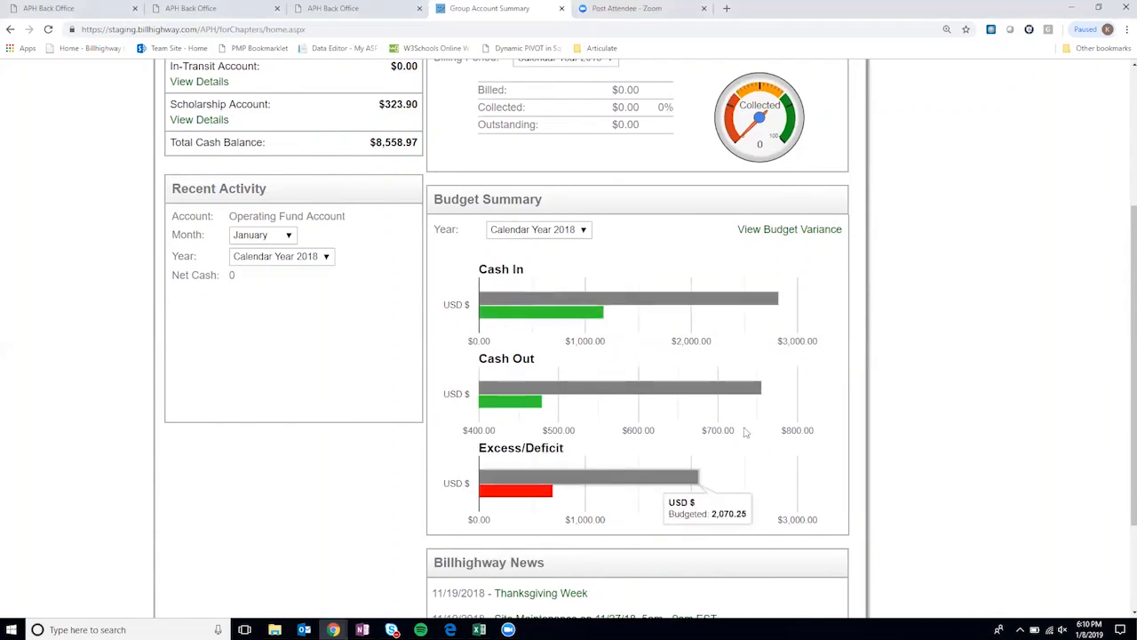
- Open the Budget Variance report and highlight its Budget and Actual column headings
left_click(802, 230)
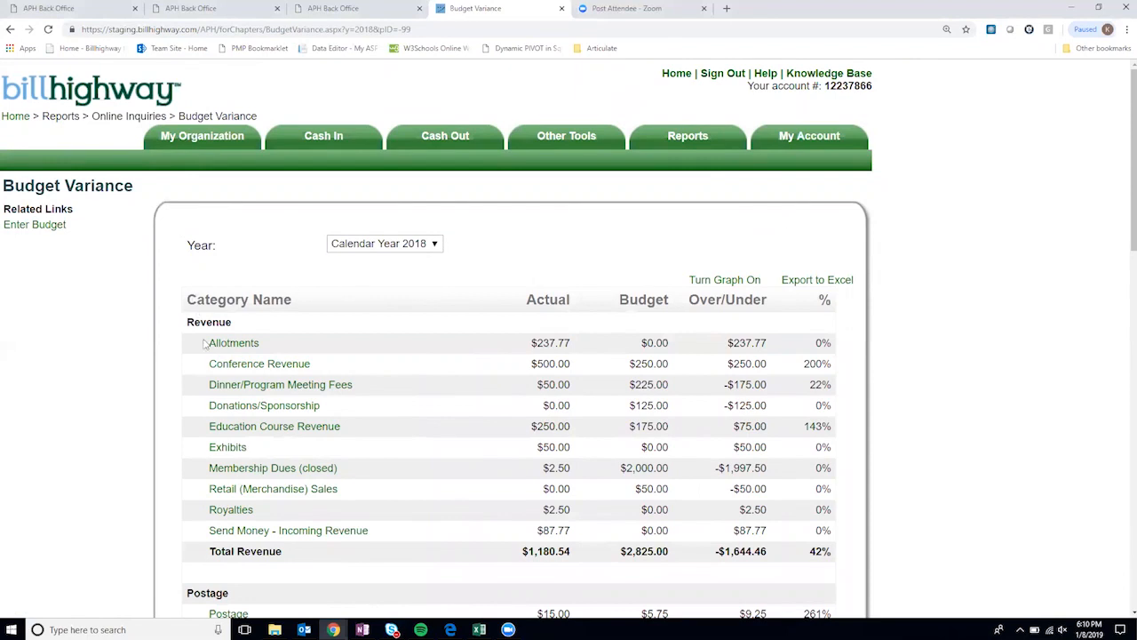
scroll(213, 391, "down", 2)
scroll(236, 400, "down", 1)
scroll(236, 404, "down", 1)
scroll(238, 412, "up", 3)
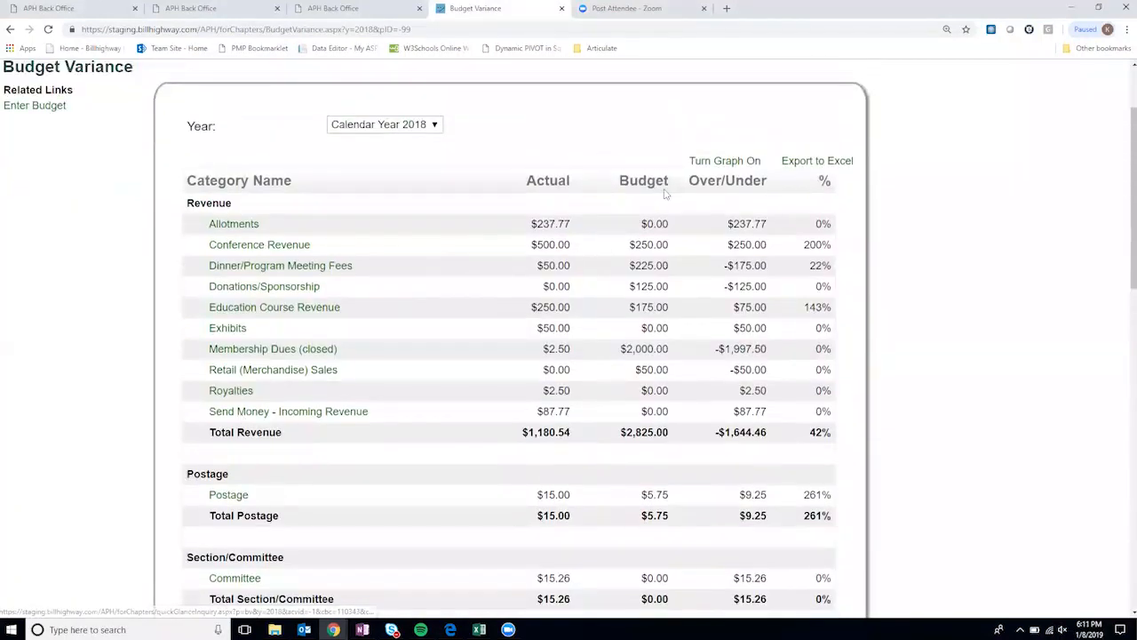
left_click_drag(673, 182, 620, 181)
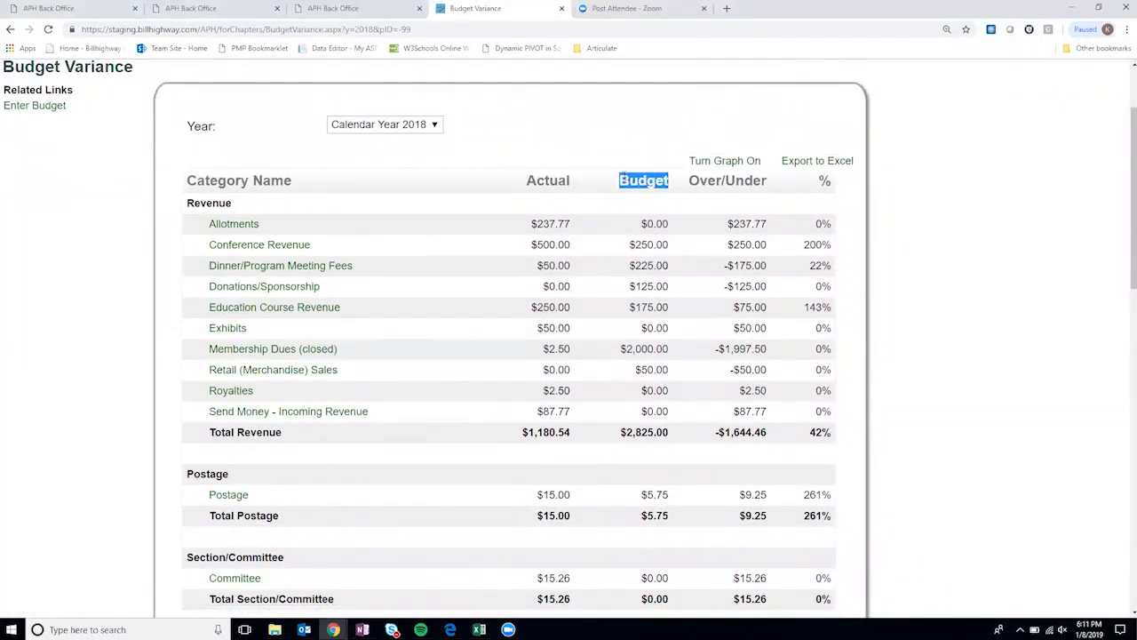
left_click(569, 180)
double_click(570, 180)
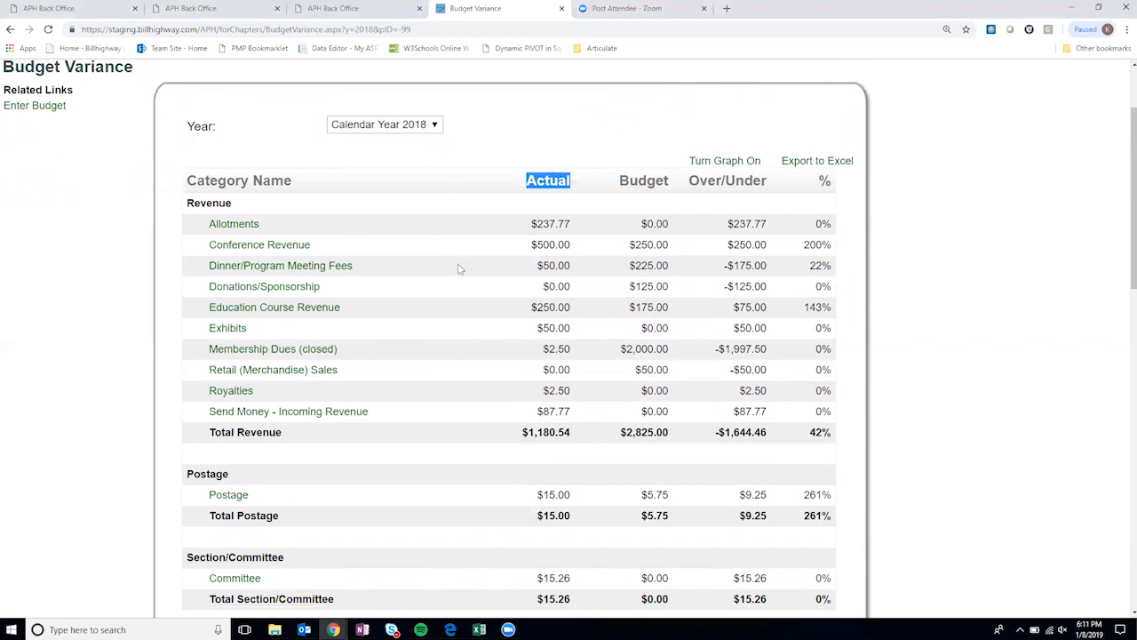
left_click(598, 186)
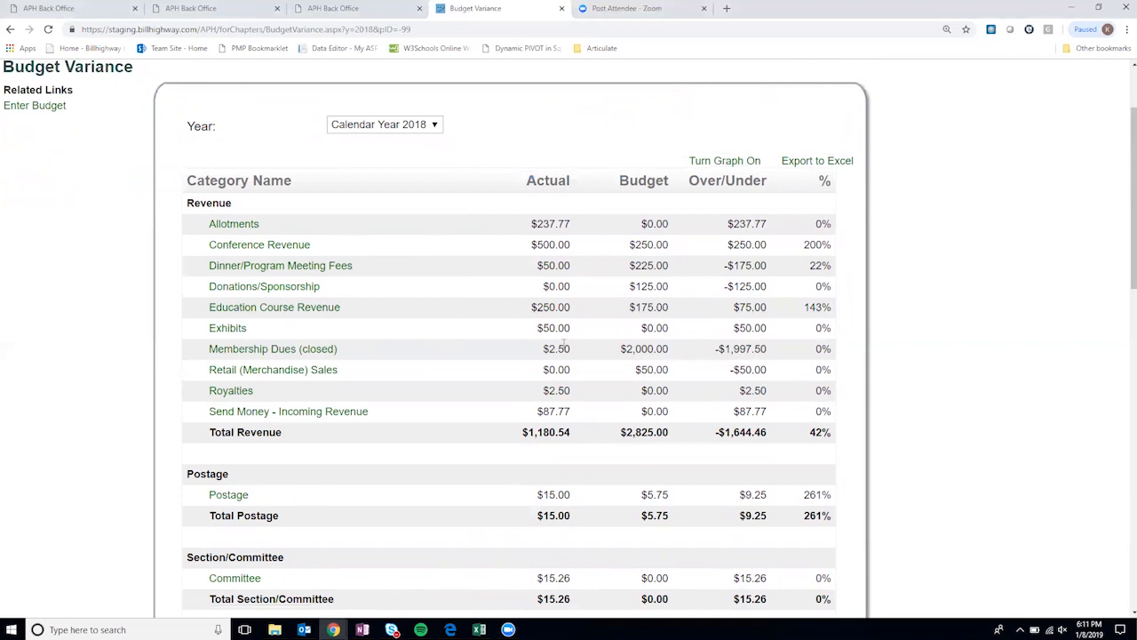
- Scroll through each category, comparing actuals to budget, down to Total Revenue $1,180.54 versus $2,825.00
scroll(561, 350, "down", 2)
scroll(561, 350, "down", 4)
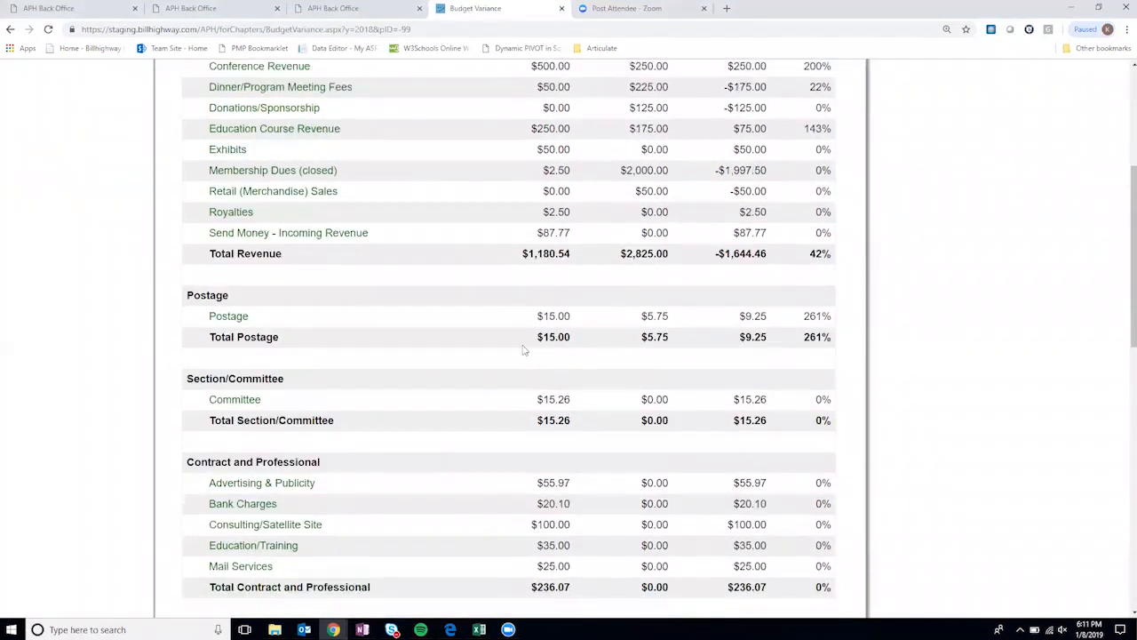
scroll(343, 351, "down", 1)
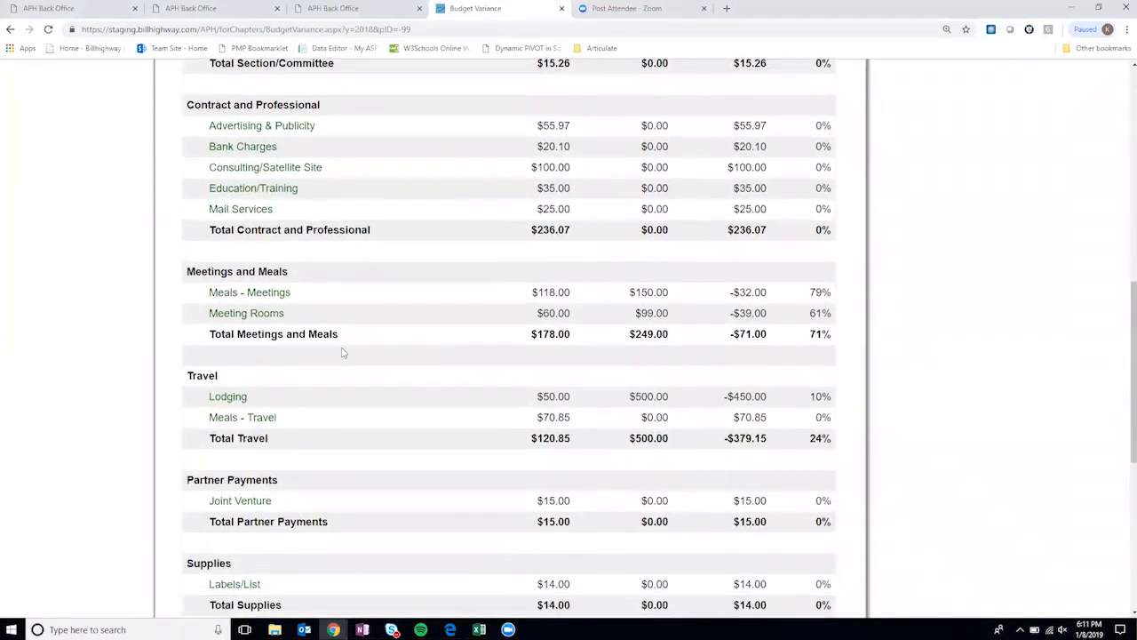
scroll(345, 352, "up", 6)
scroll(348, 353, "up", 2)
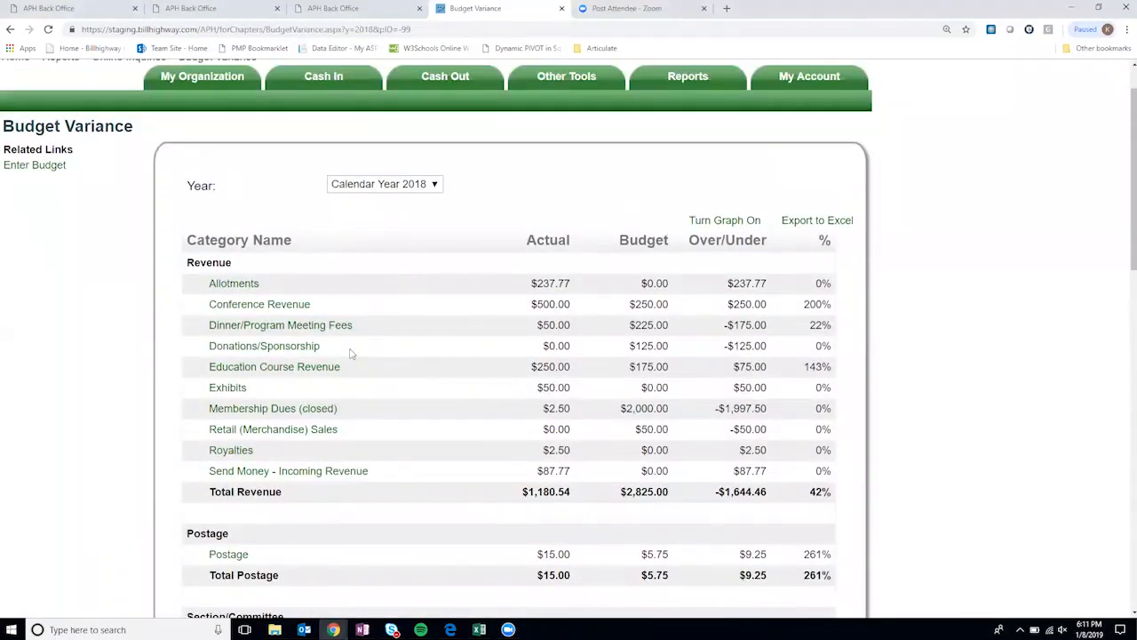
scroll(536, 310, "down", 1)
scroll(536, 311, "down", 5)
scroll(542, 356, "down", 3)
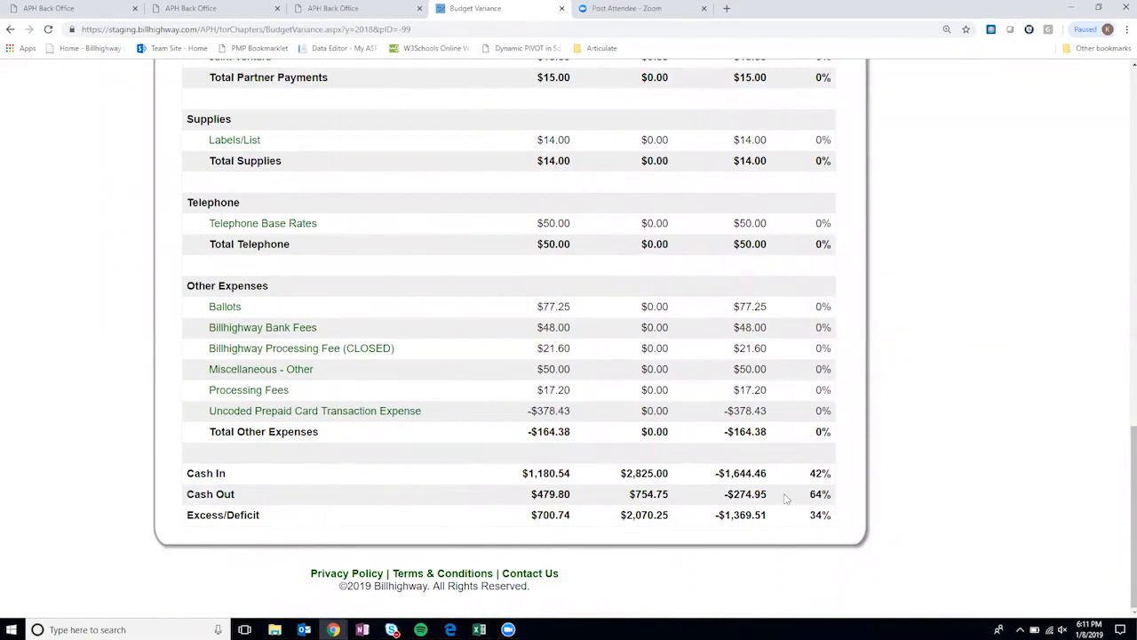
scroll(833, 503, "up", 12)
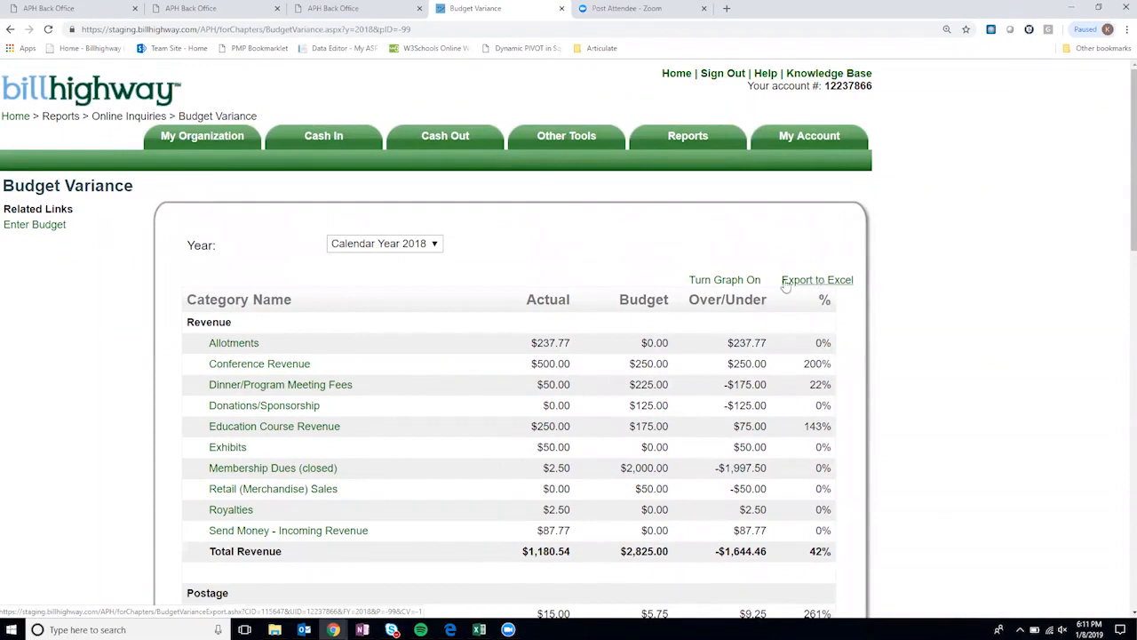
- Drill into Dinner/Program Meeting Fees 2018 actuals and scroll to see the single $50.00 Sample Recode entry
left_click(255, 389)
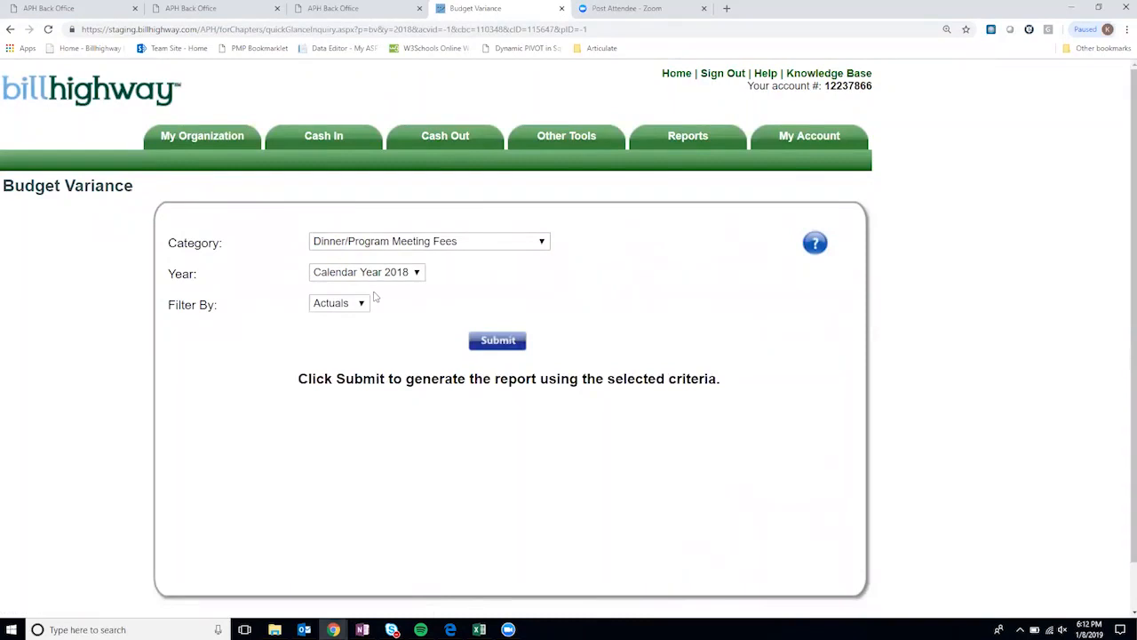
left_click(510, 344)
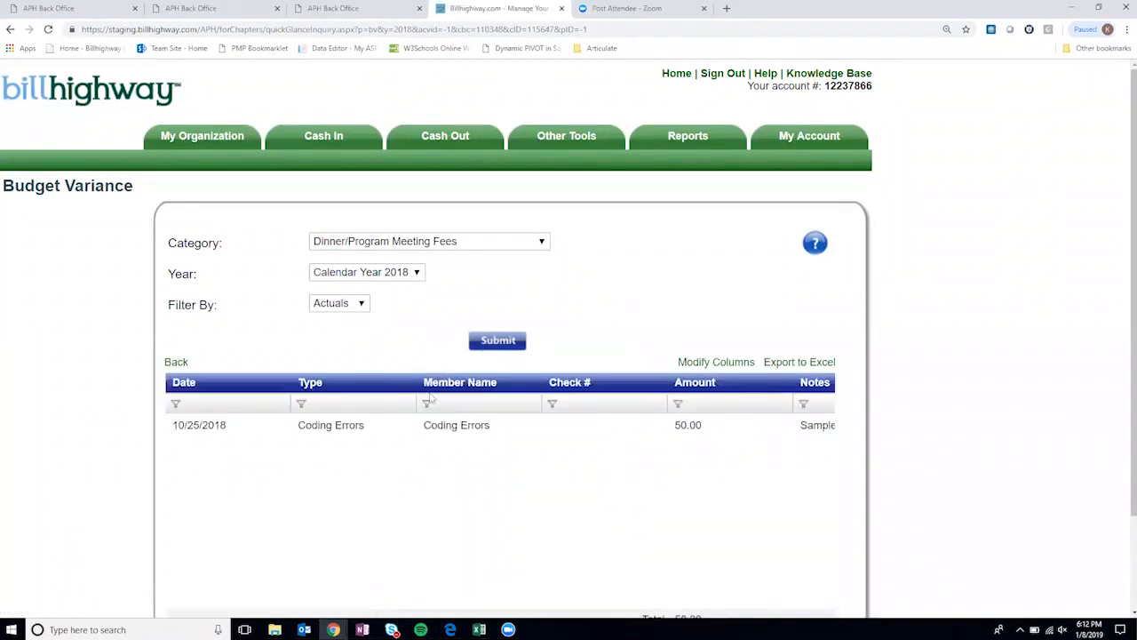
scroll(724, 444, "down", 2)
left_click_drag(427, 525, 635, 536)
left_click_drag(513, 524, 325, 510)
scroll(536, 491, "up", 2)
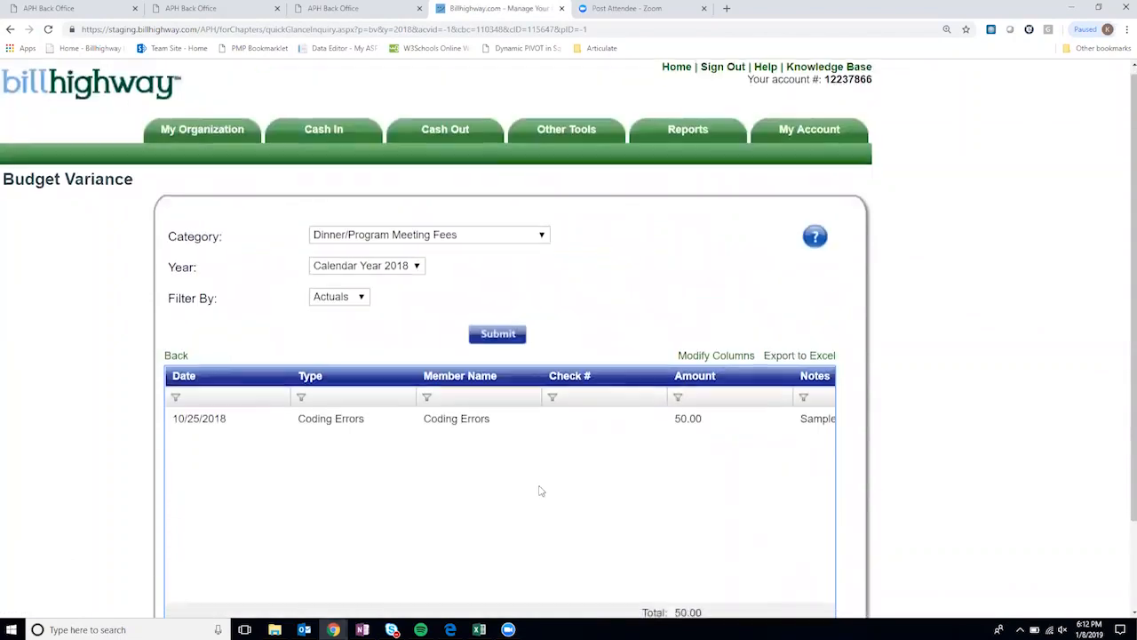
scroll(388, 444, "down", 1)
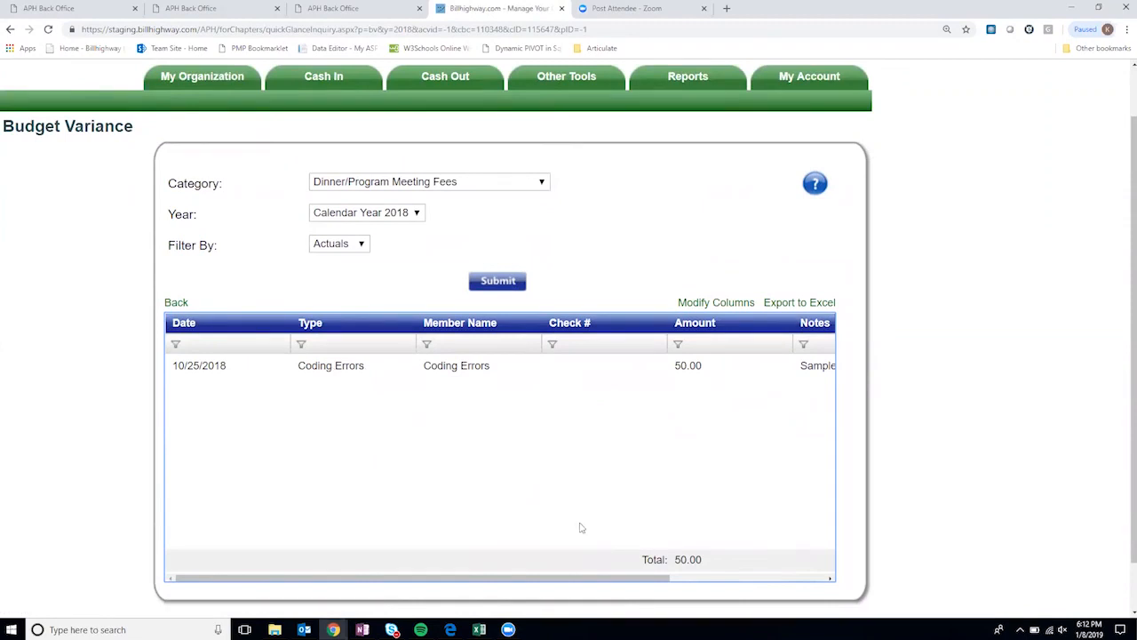
left_click_drag(604, 578, 749, 584)
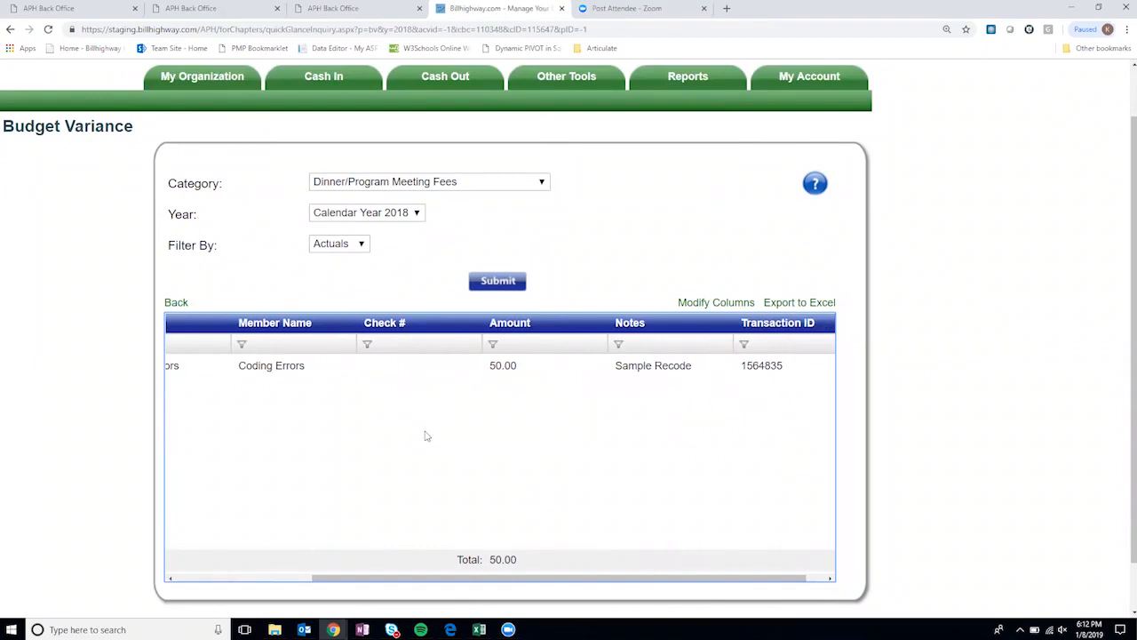
scroll(533, 471, "up", 2)
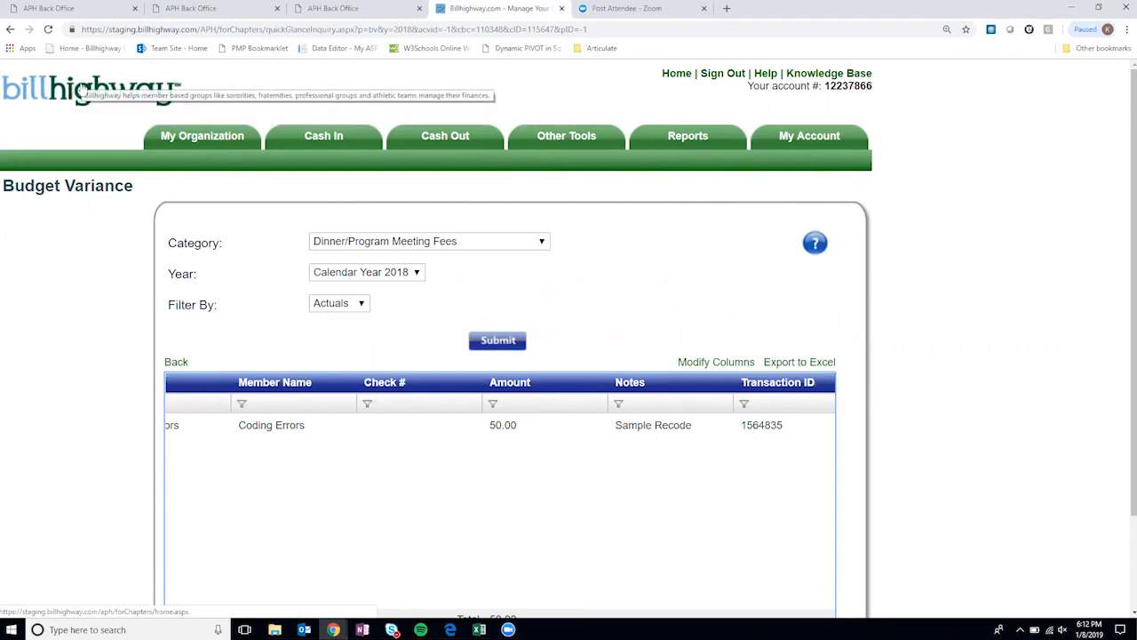
- Return to the Group Account Summary showing $8,558.97 total cash, then reveal My Organization > Organization
left_click(667, 76)
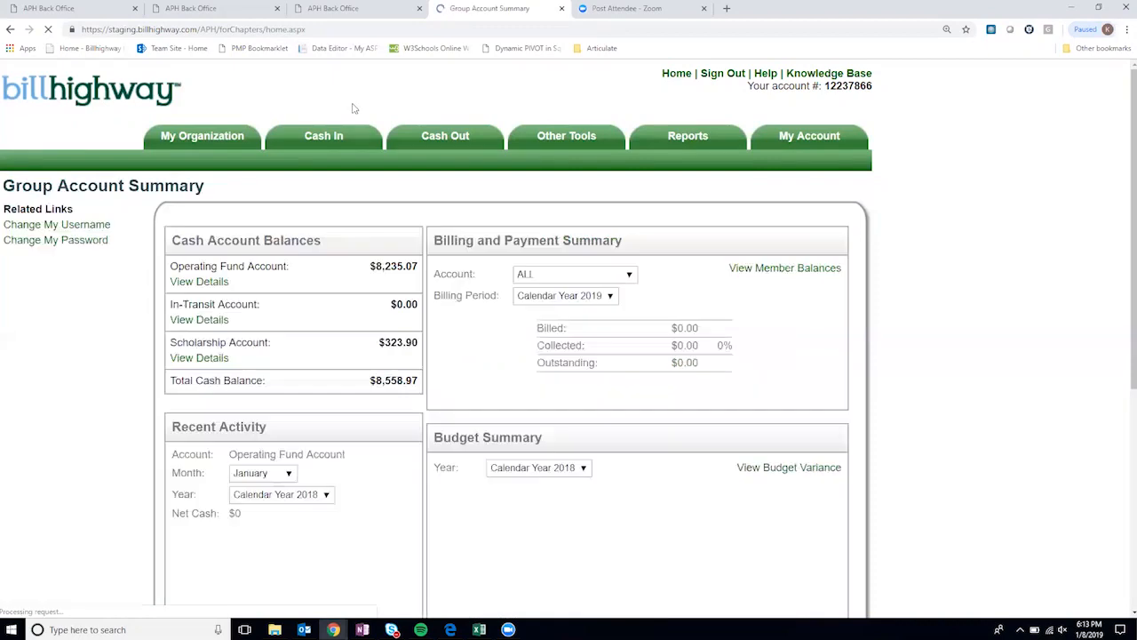
scroll(140, 362, "down", 2)
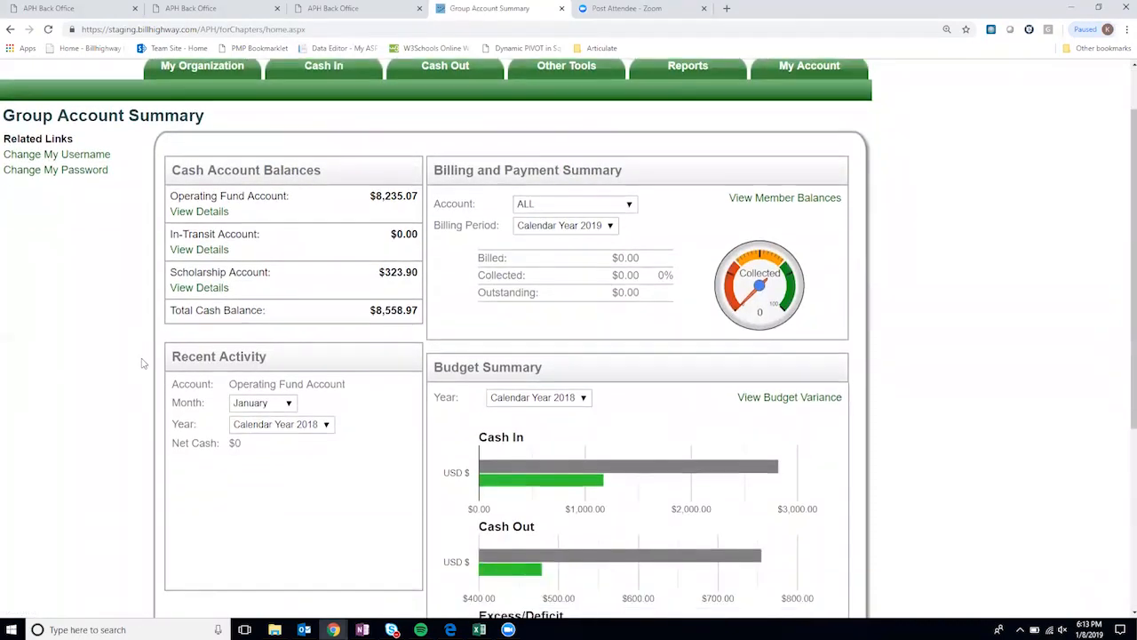
scroll(163, 407, "down", 2)
scroll(165, 409, "up", 4)
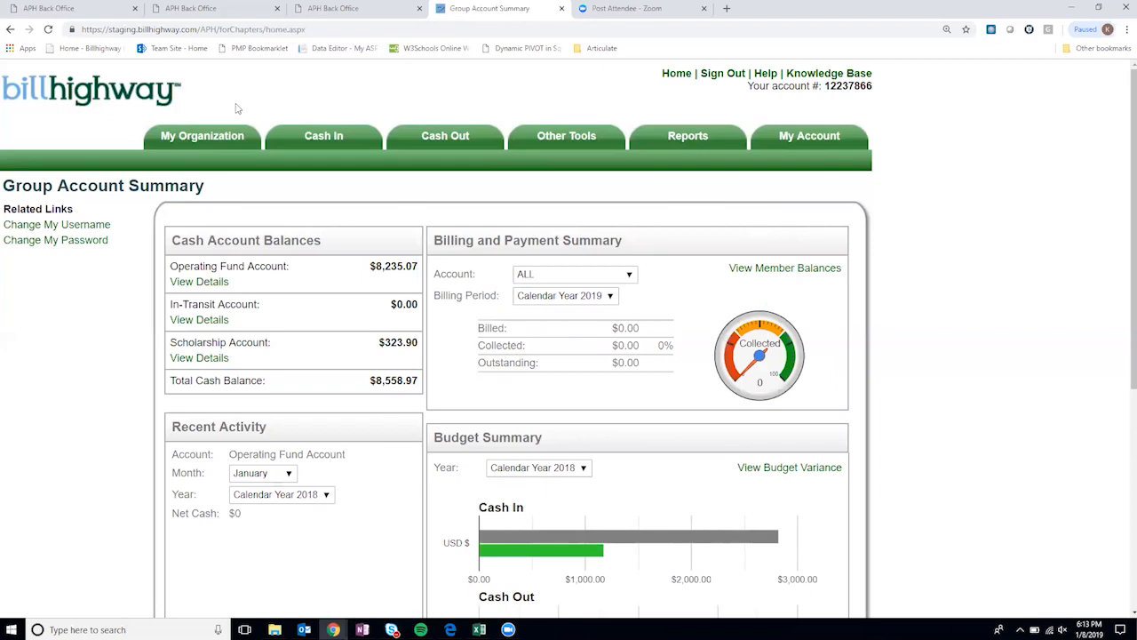
mouse_move(231, 134)
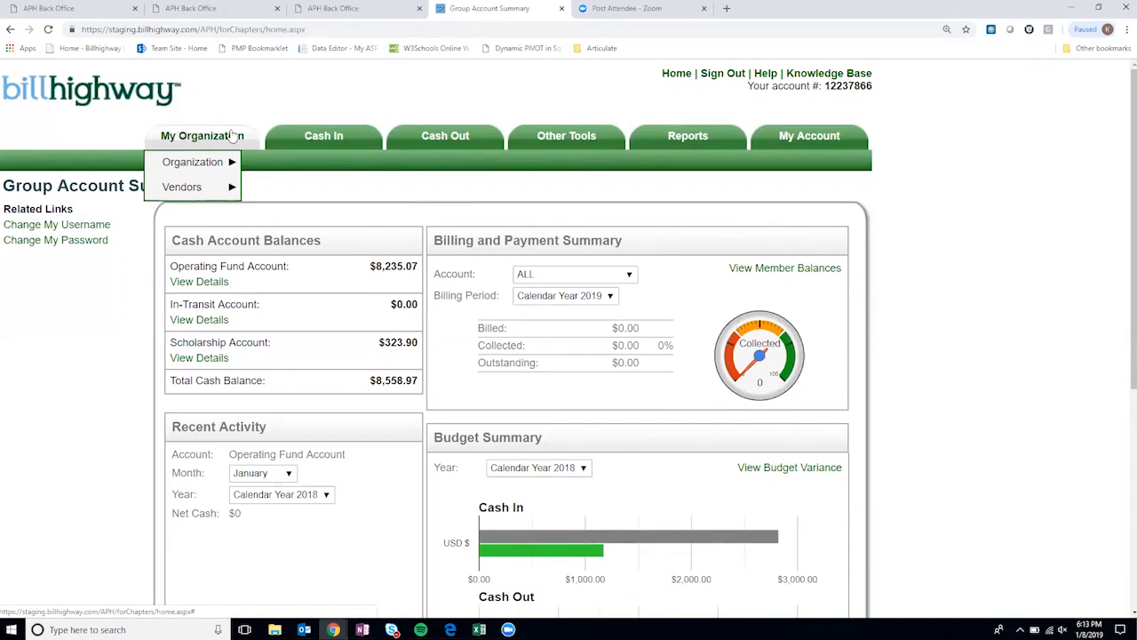
mouse_move(219, 164)
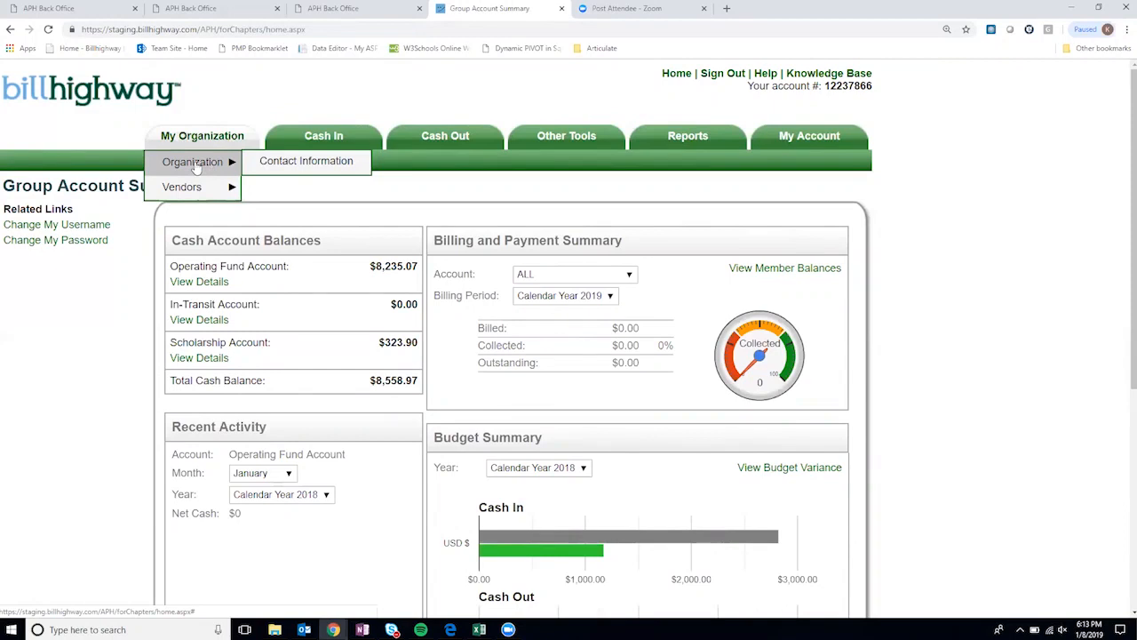
- On Contact Information, set the Primary Full Name to the sample purchaser, filling its phone and email
left_click(284, 168)
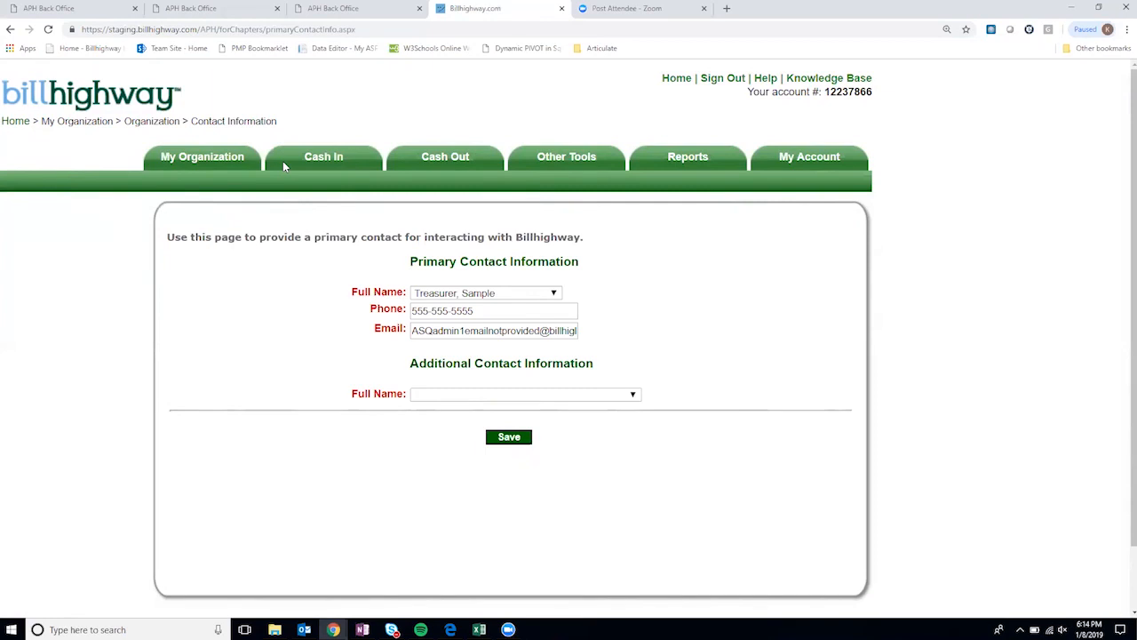
mouse_move(223, 164)
left_click(512, 295)
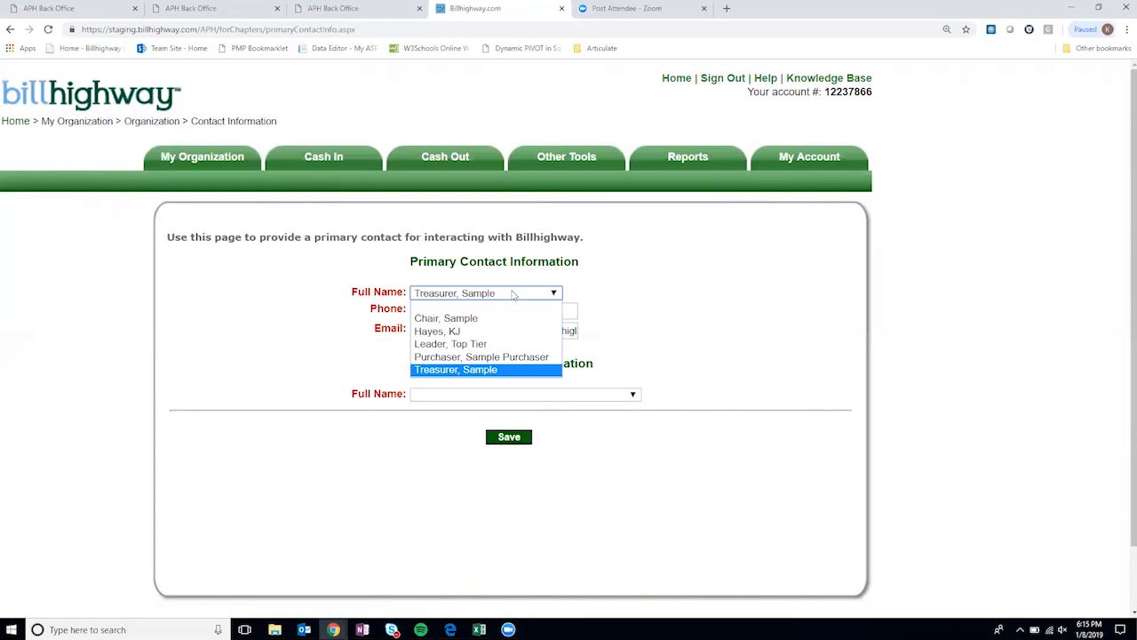
left_click(513, 295)
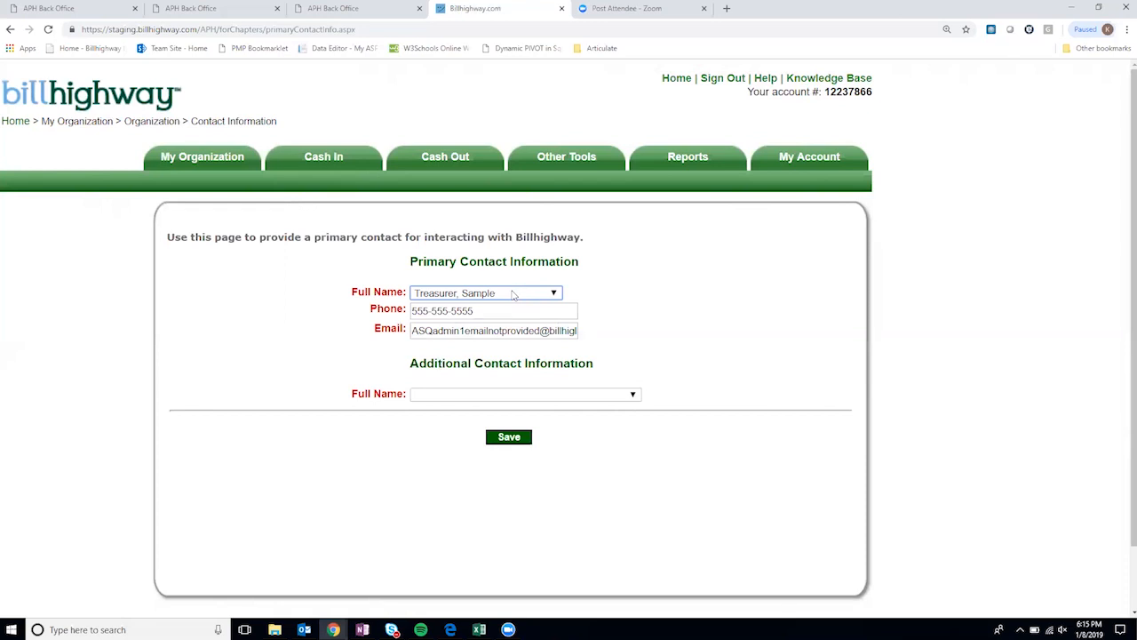
left_click(513, 295)
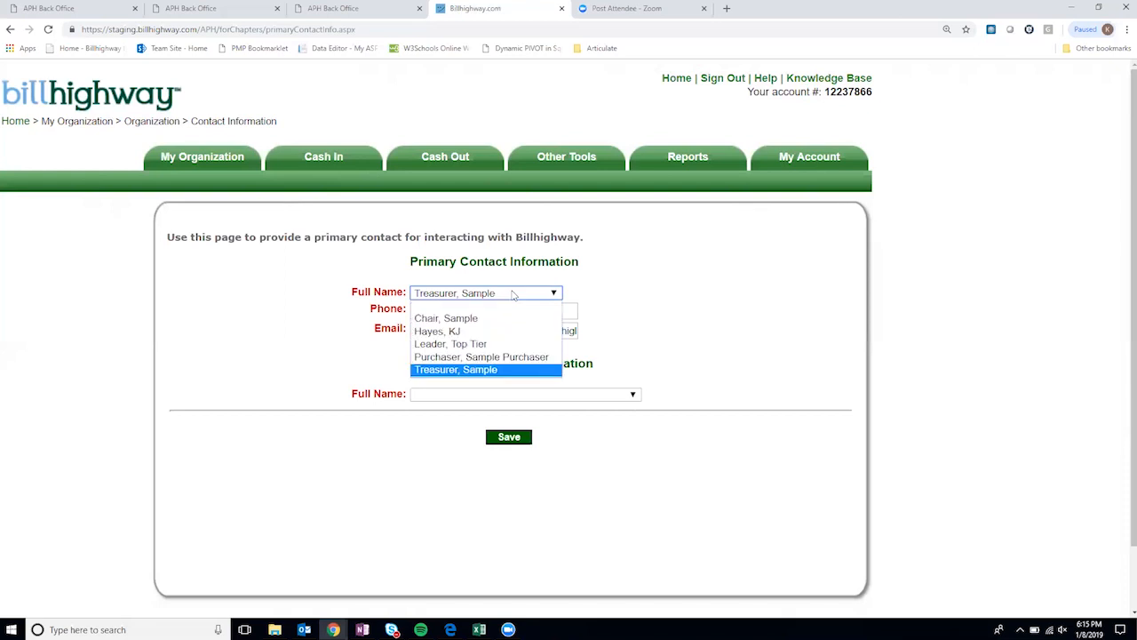
left_click(512, 357)
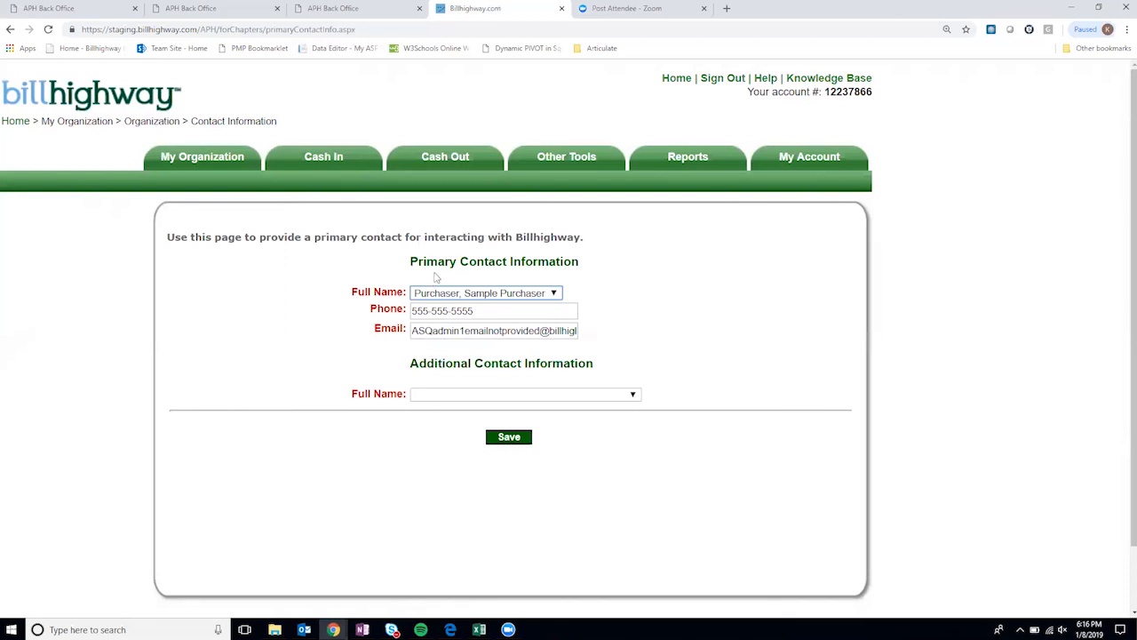
left_click(521, 295)
left_click(521, 294)
- Open the Vendor List, view Kroger's vendor details, and close the dialog without changes
mouse_move(206, 162)
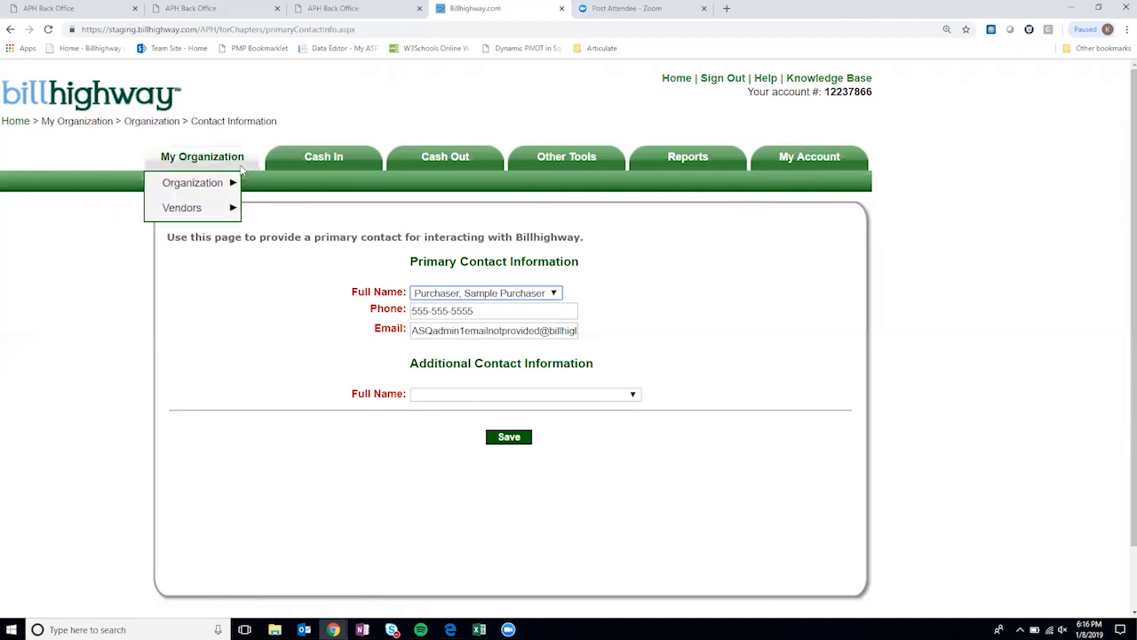
mouse_move(200, 209)
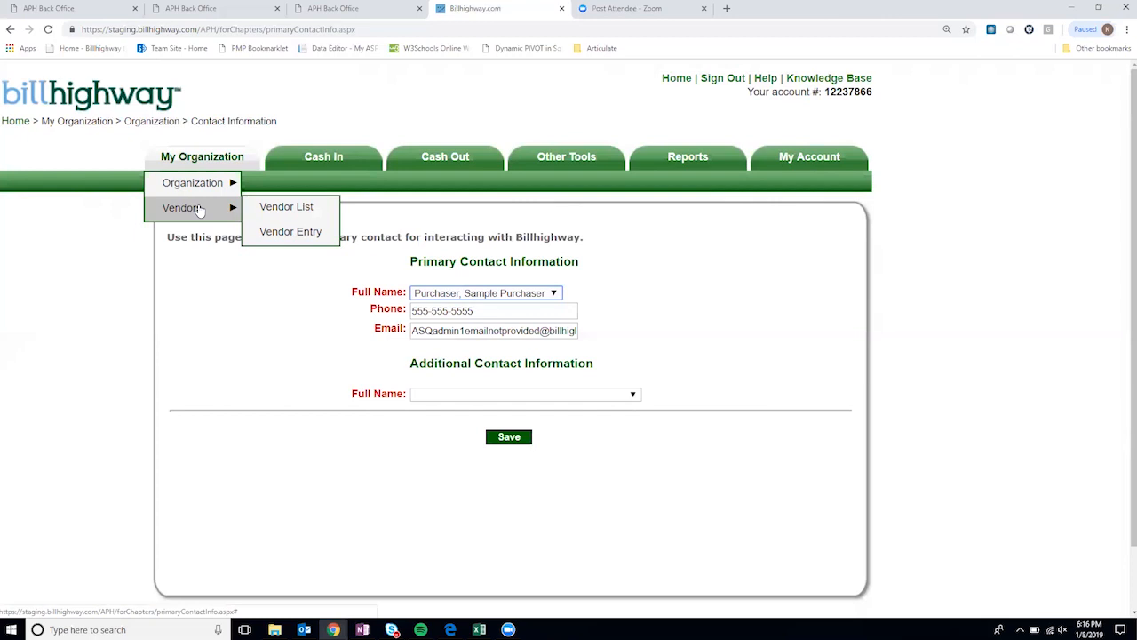
left_click(289, 208)
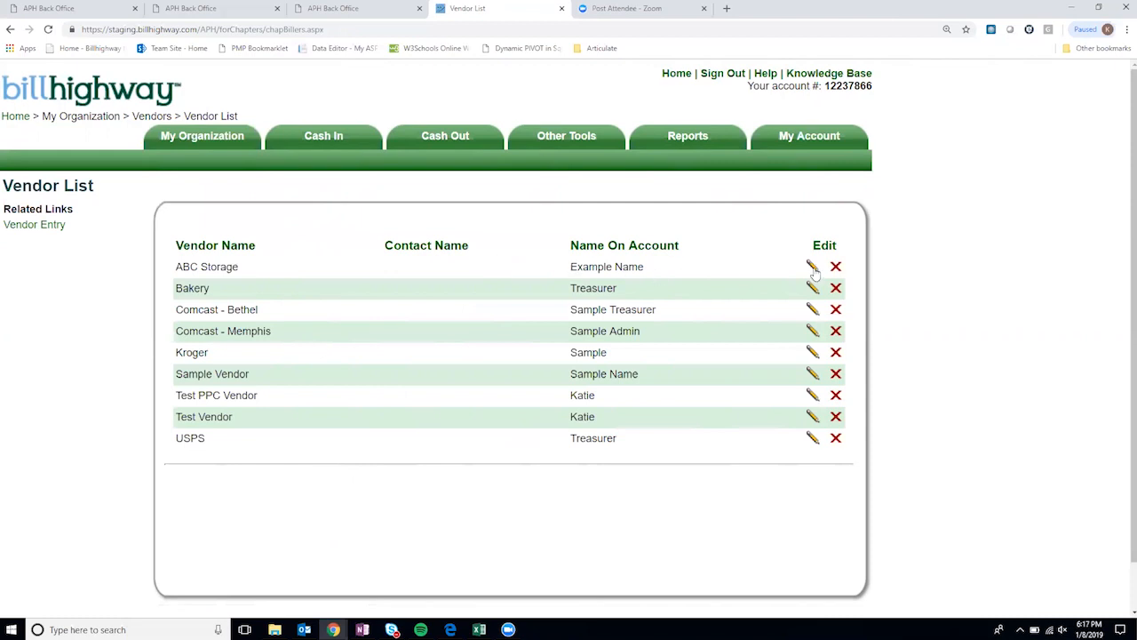
left_click(813, 353)
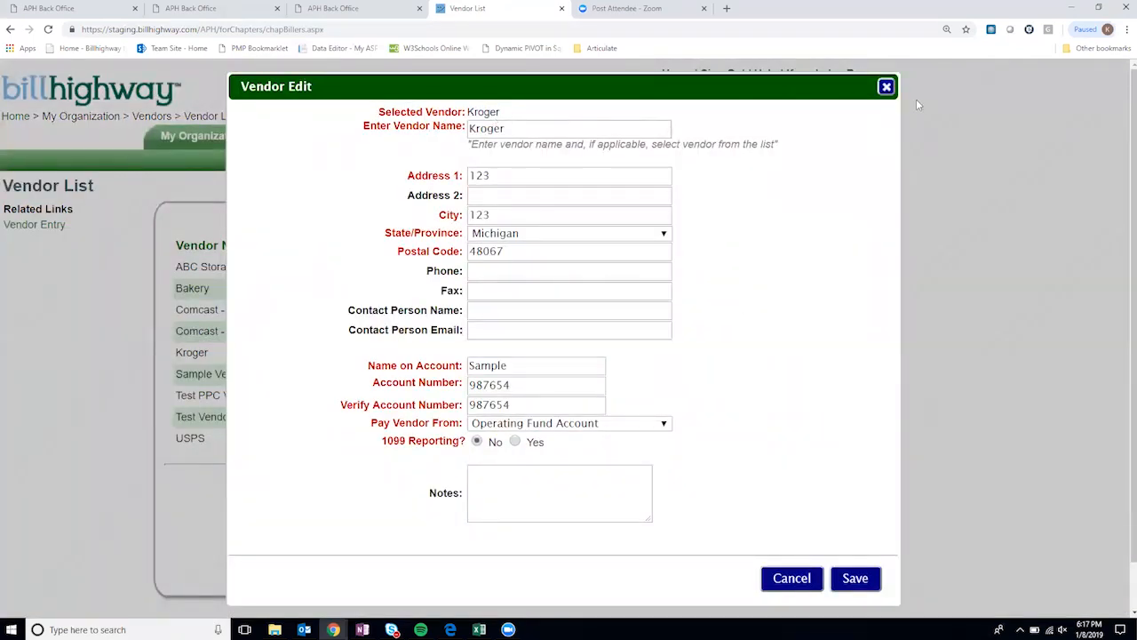
left_click(886, 86)
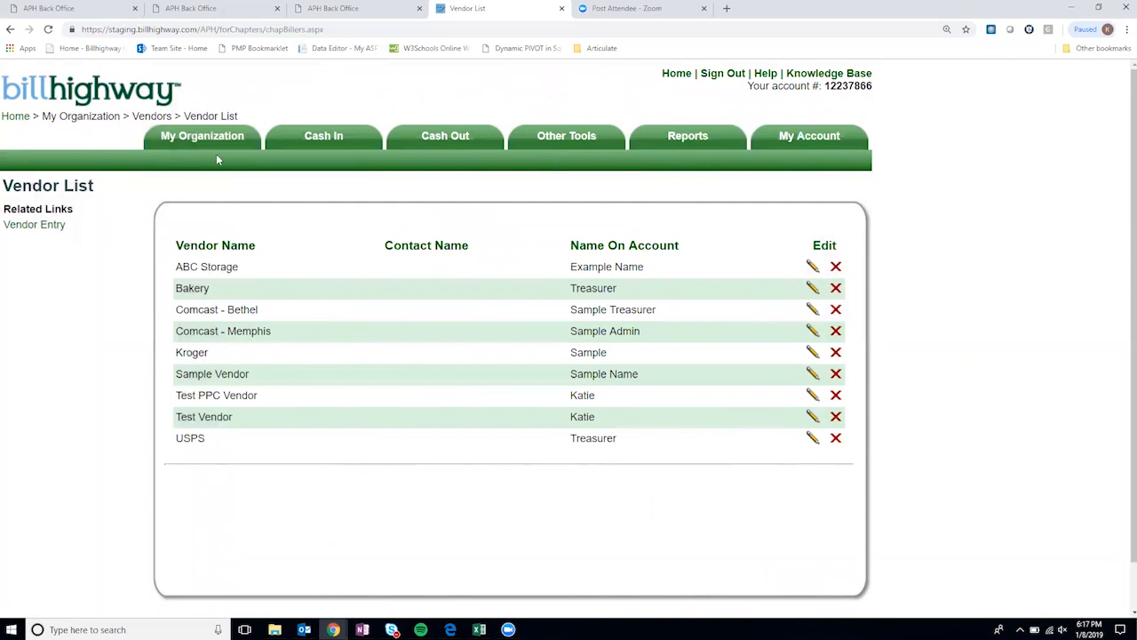
- Open My Organization > Vendors > Vendor Entry and scroll through the empty Add Vendor Information form
mouse_move(224, 193)
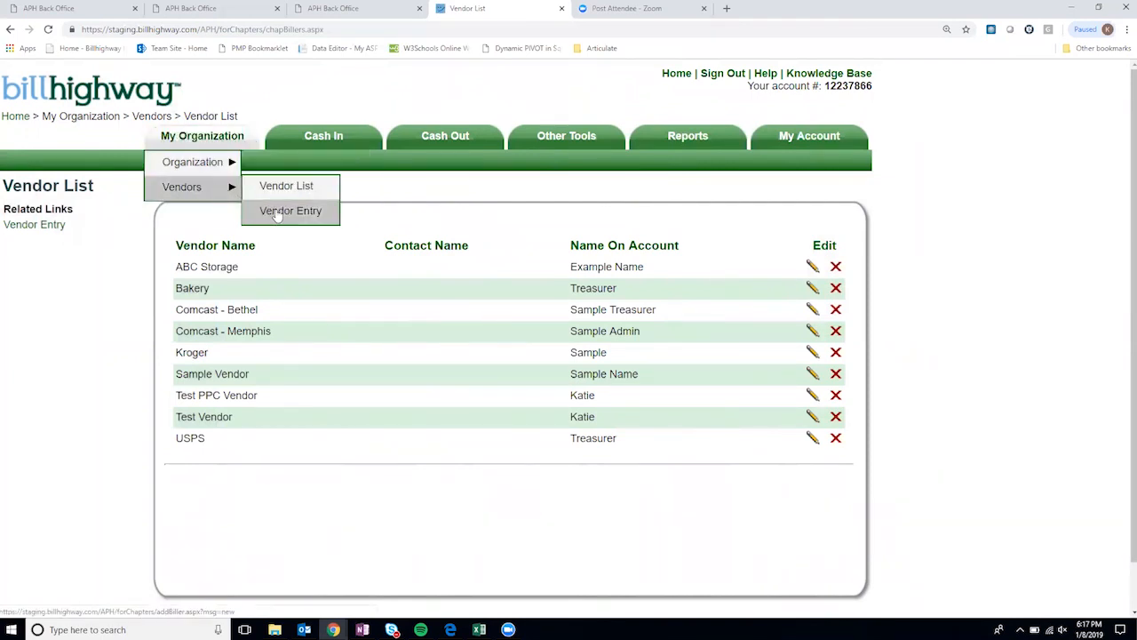
left_click(277, 214)
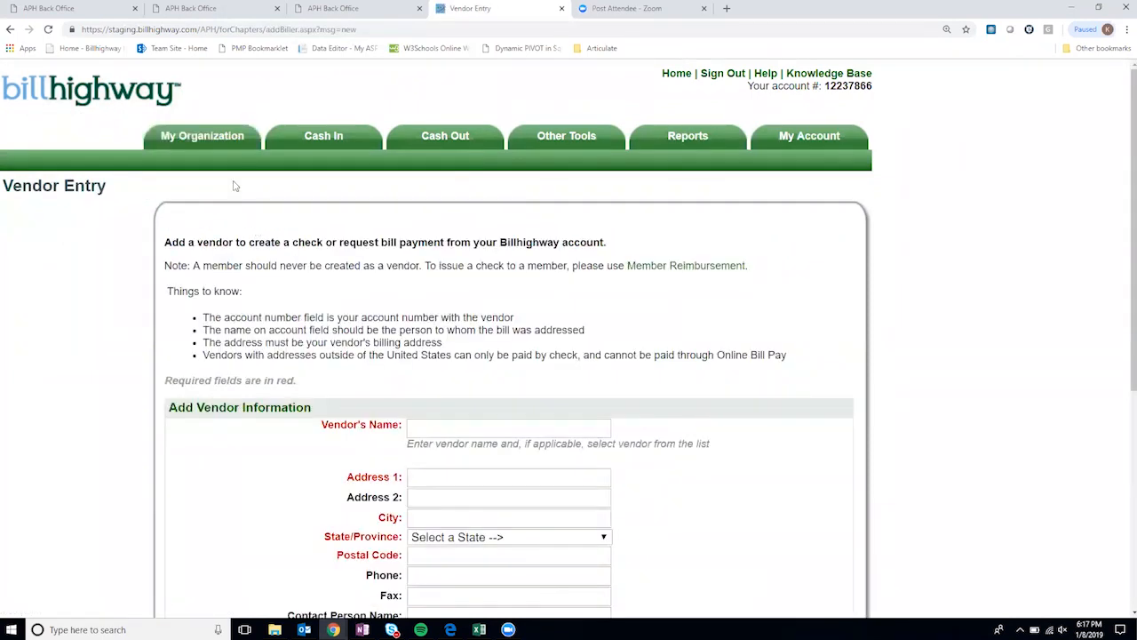
mouse_move(474, 138)
scroll(264, 295, "down", 1)
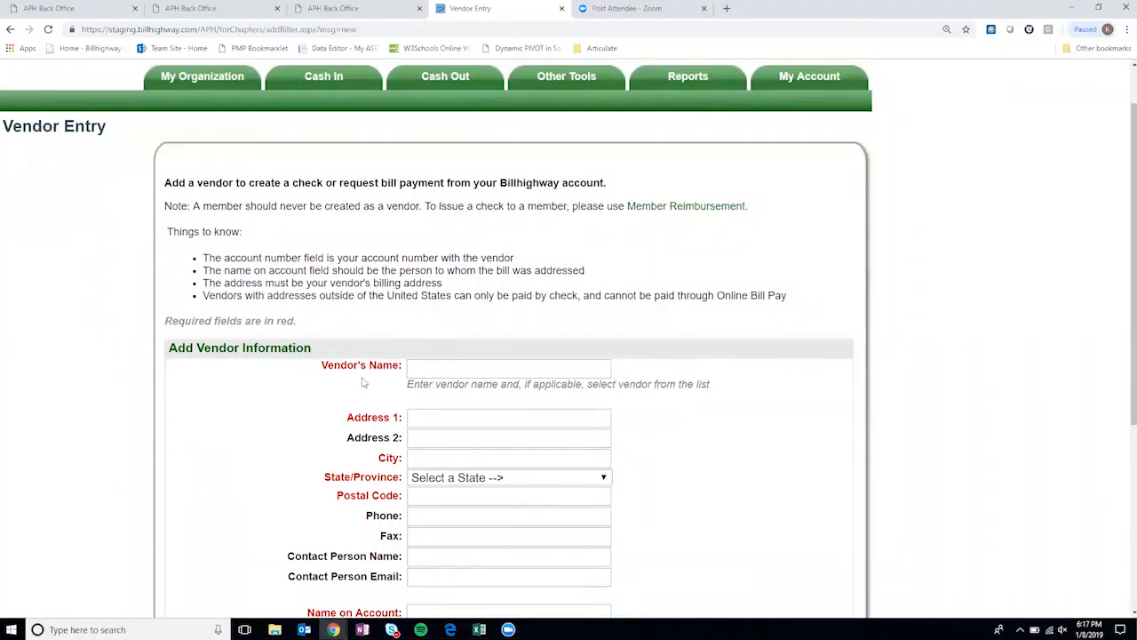
scroll(435, 406, "down", 4)
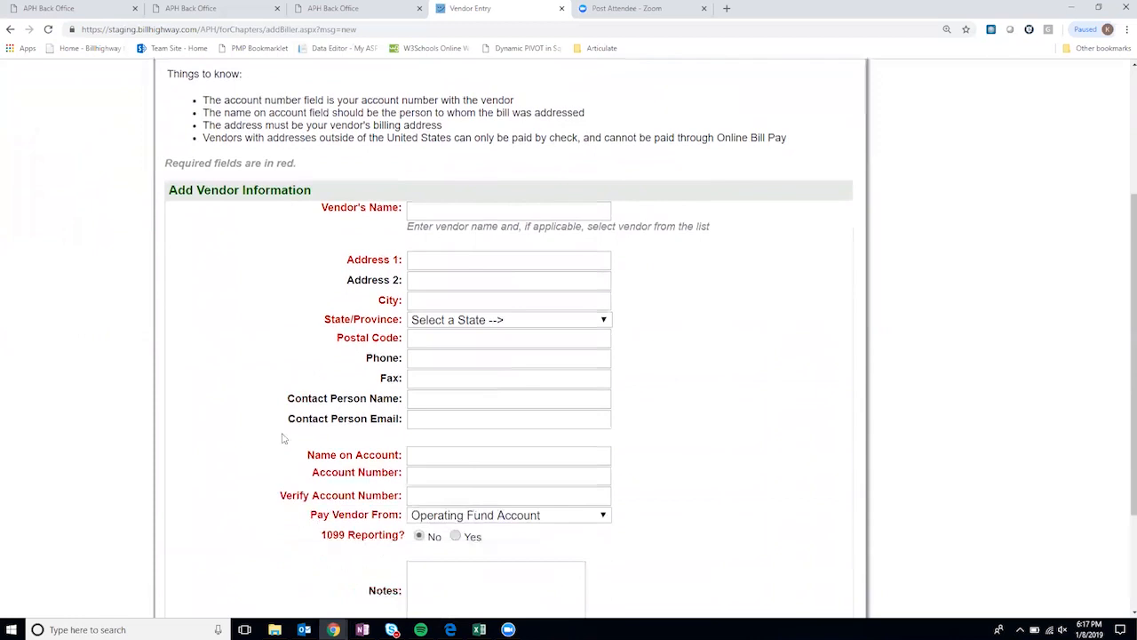
scroll(355, 355, "up", 5)
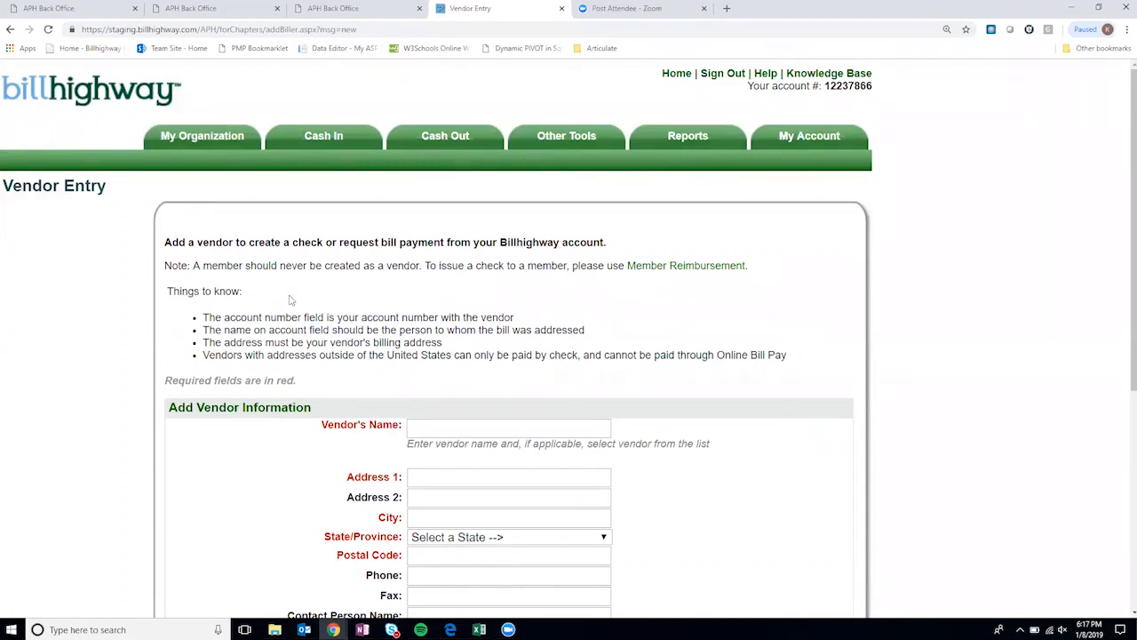
mouse_move(235, 134)
mouse_move(346, 138)
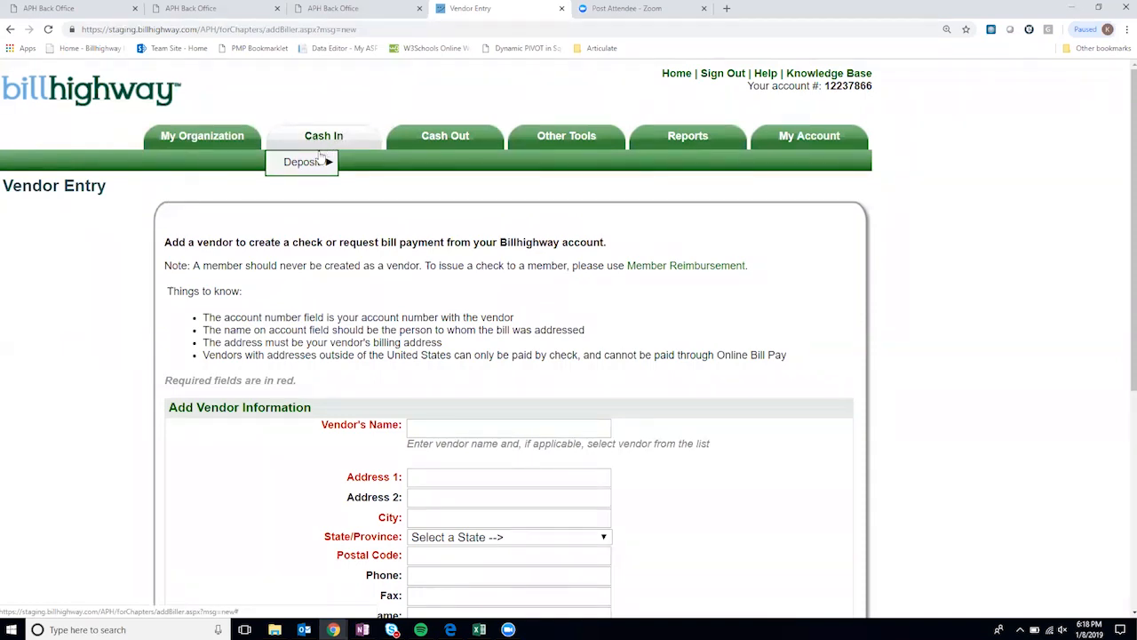
- Go through Cash In > Deposit to the Online Deposit page
mouse_move(315, 170)
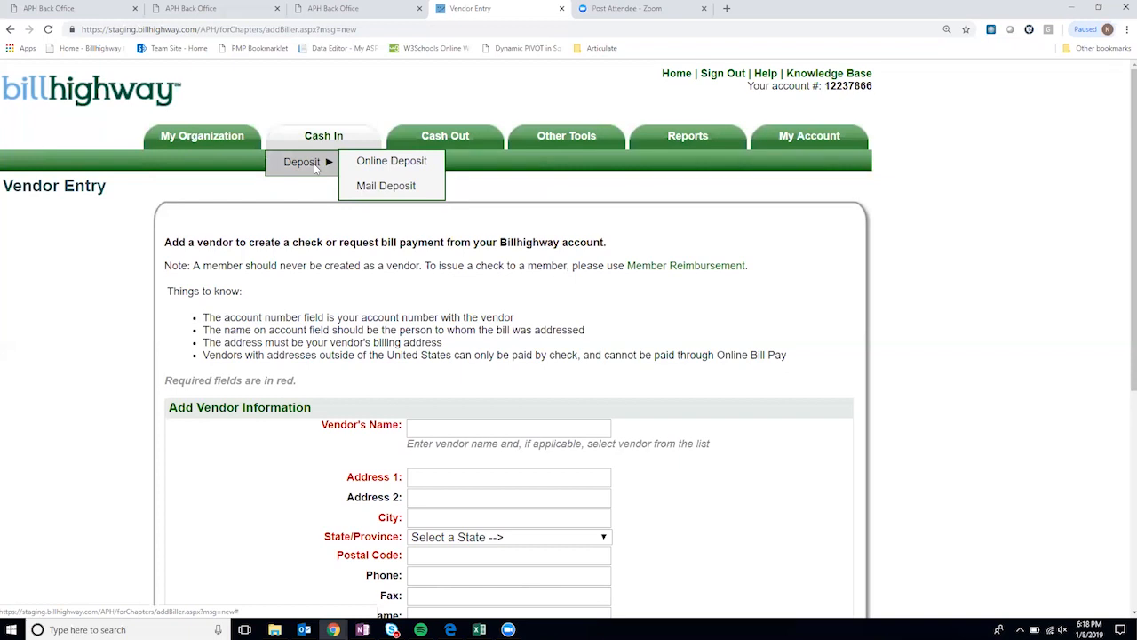
left_click(380, 167)
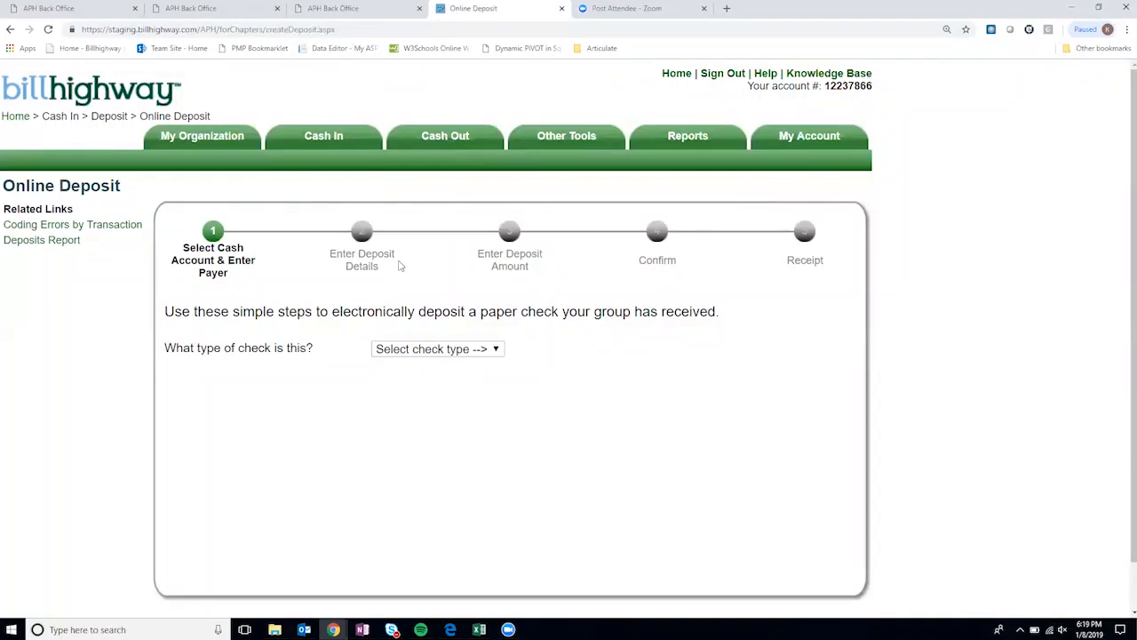
- Try Business, Billhighway and Cashier's Check as the check type, then settle on Money Order
scroll(310, 325, "down", 1)
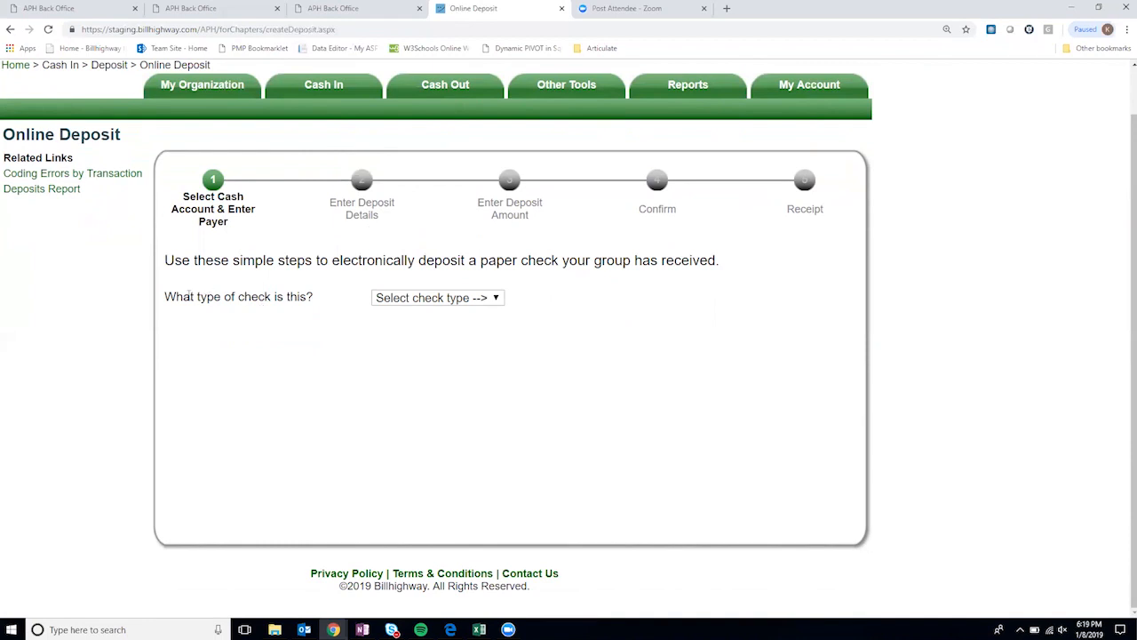
left_click_drag(183, 296, 301, 310)
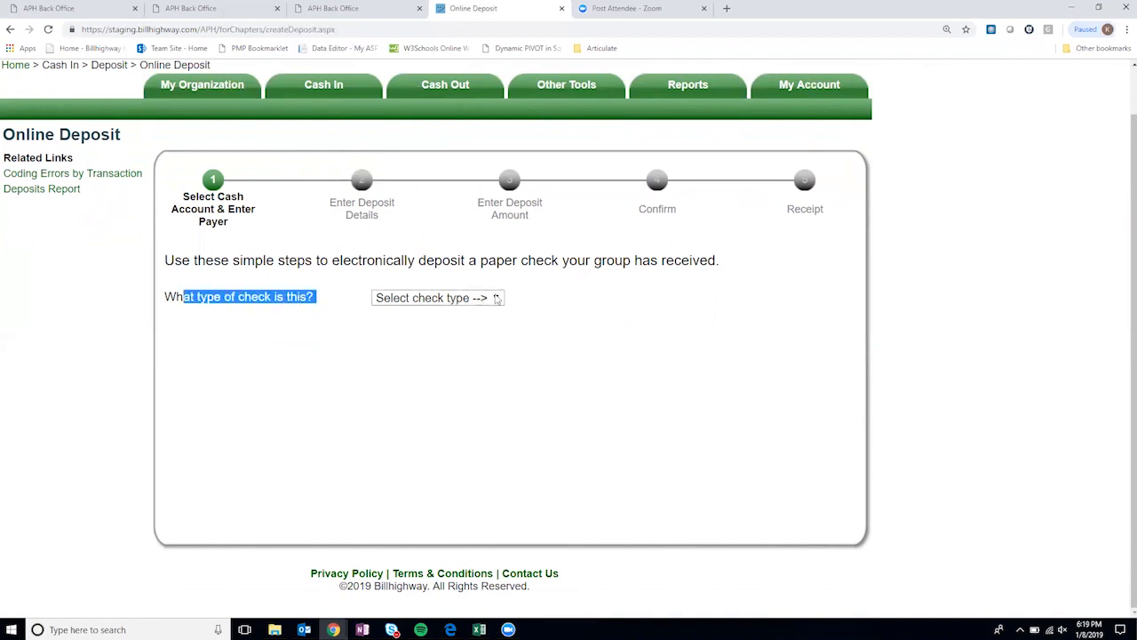
left_click(497, 298)
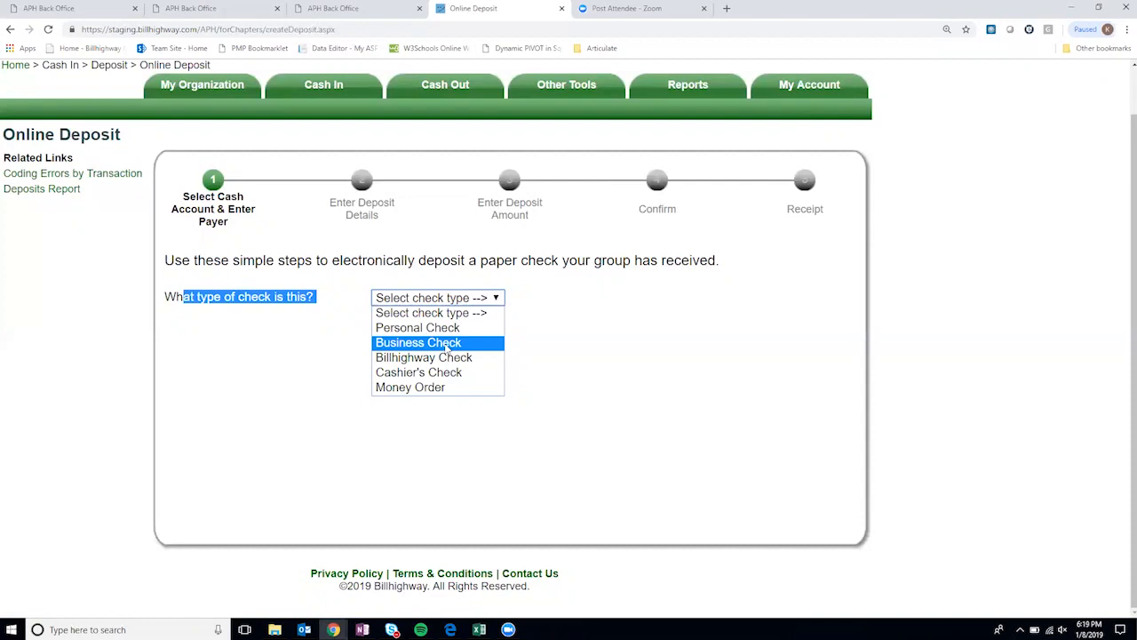
left_click(447, 343)
left_click(417, 358)
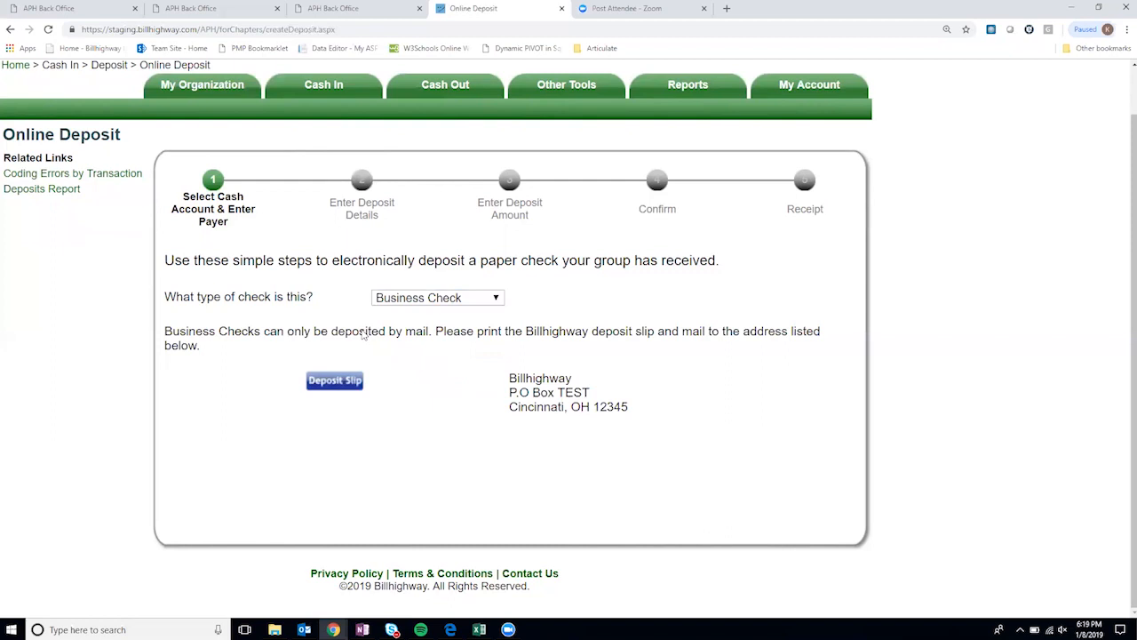
left_click(464, 307)
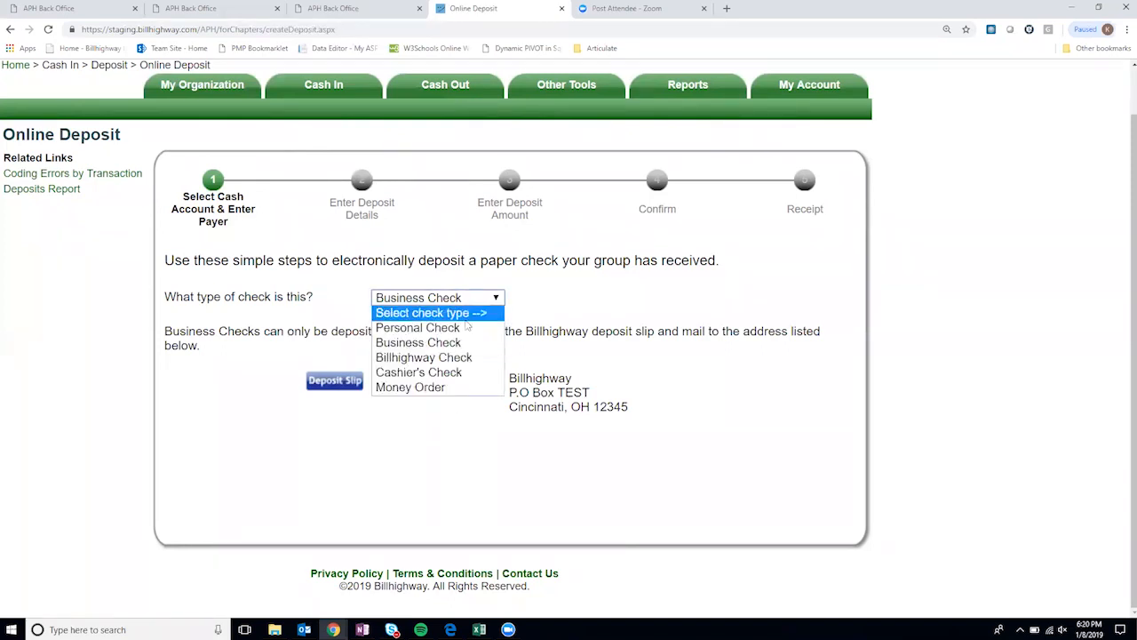
left_click(473, 359)
left_click(477, 303)
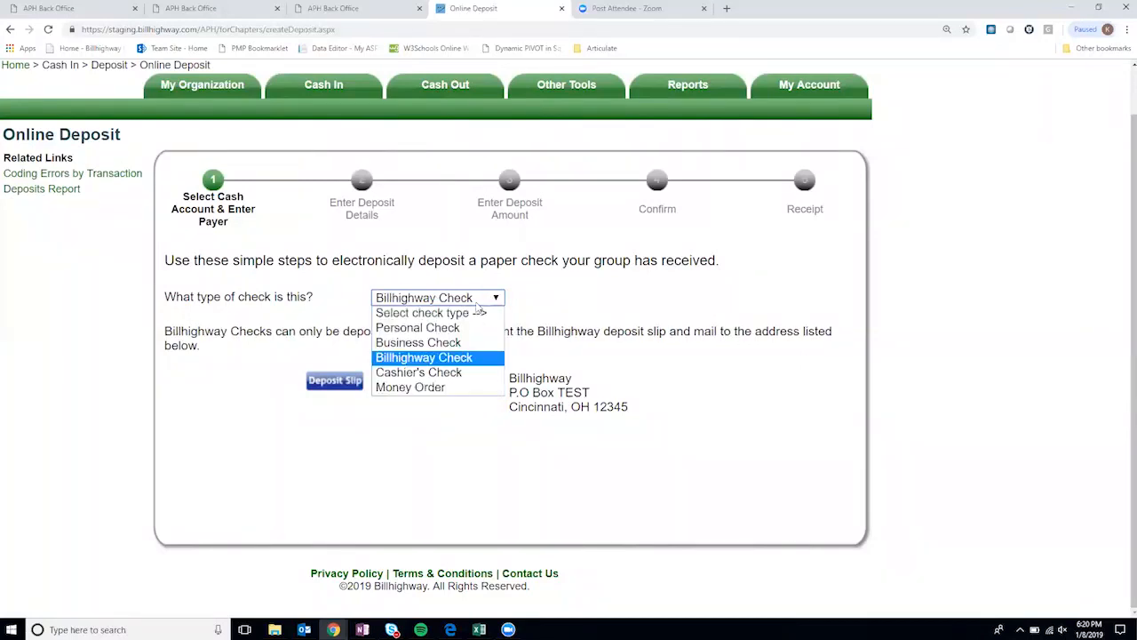
left_click(474, 369)
left_click(472, 304)
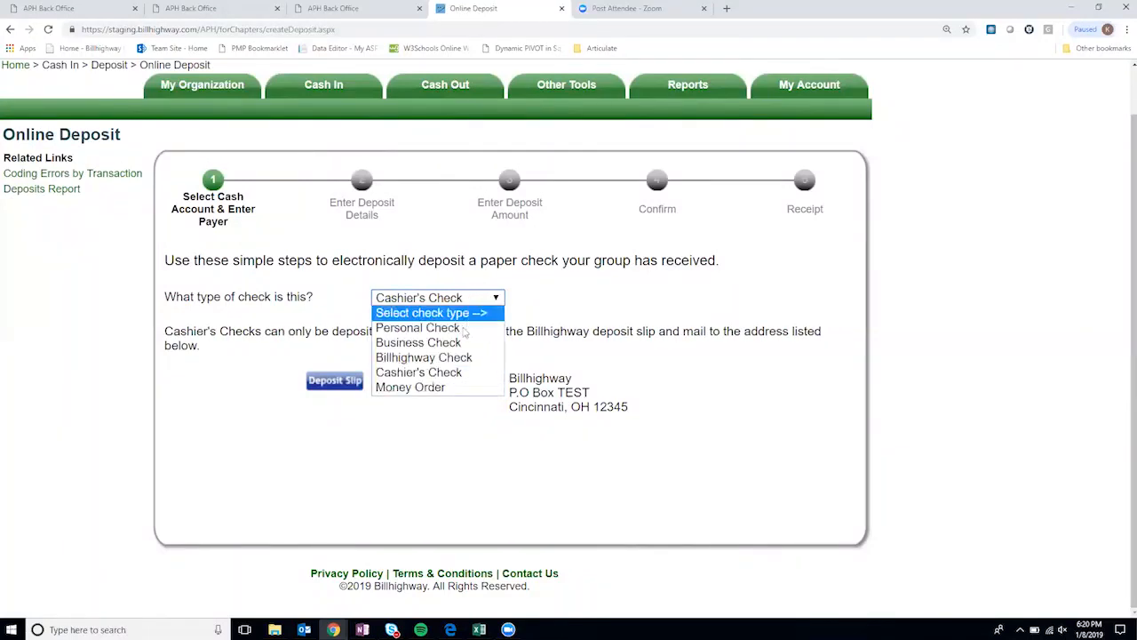
left_click(457, 387)
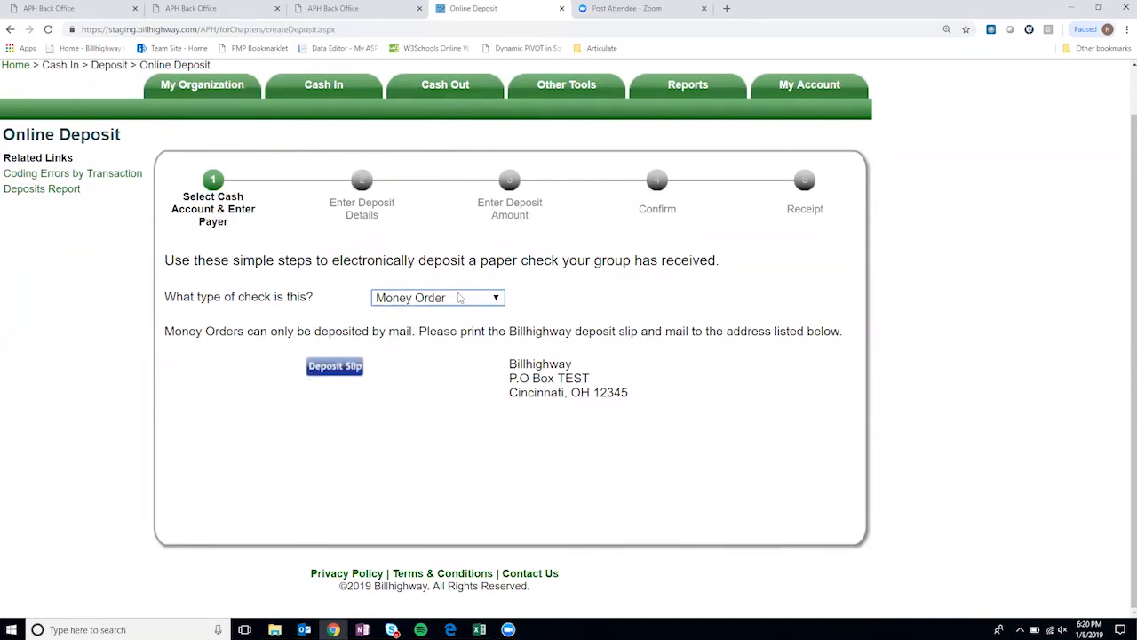
- Change the check type to Personal Check and mark it as not a member payment
left_click(459, 298)
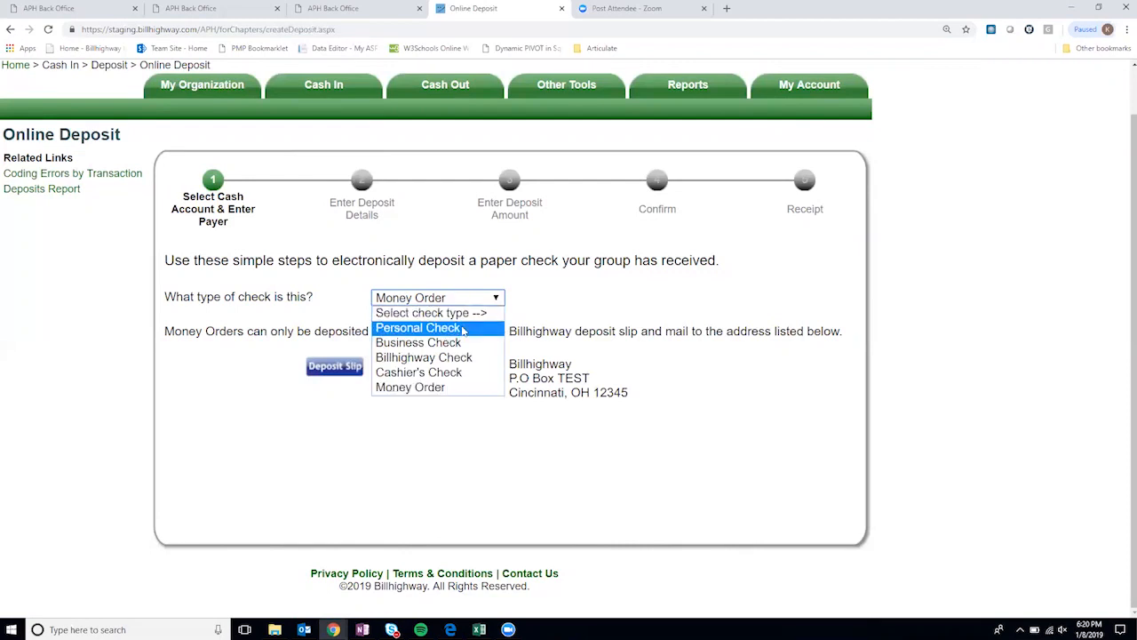
left_click(463, 329)
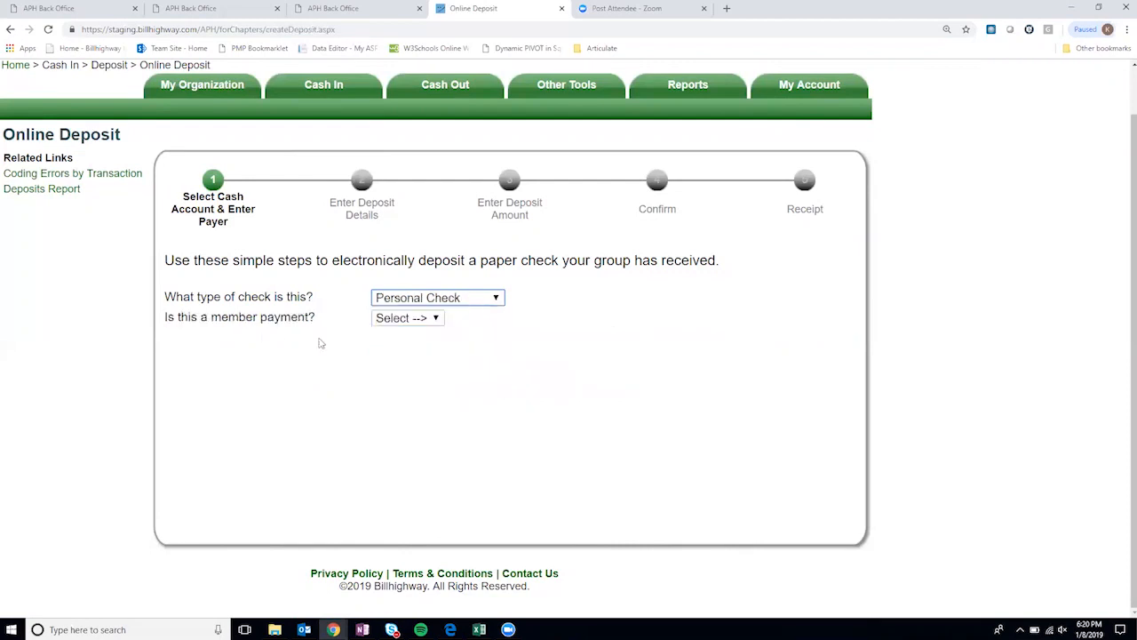
left_click(431, 323)
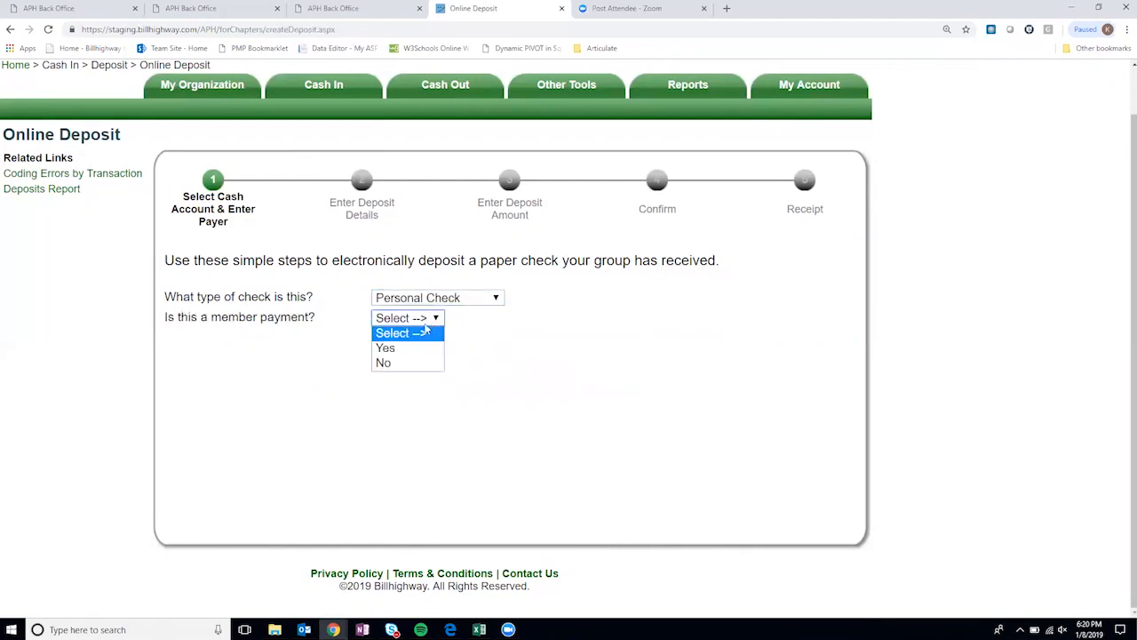
left_click(402, 364)
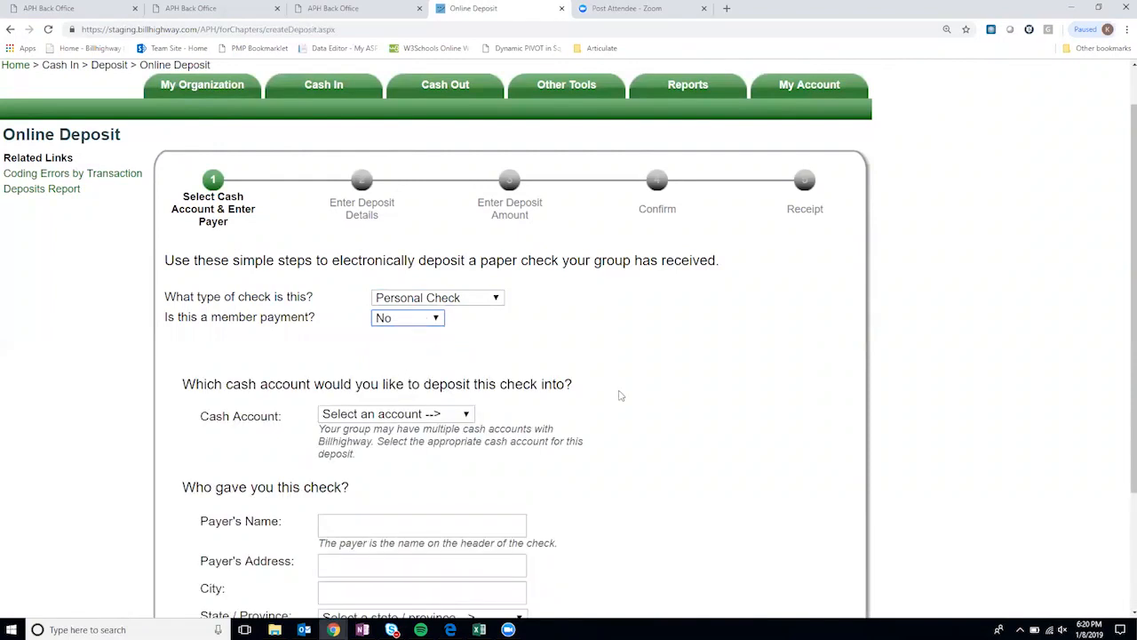
scroll(394, 351, "down", 1)
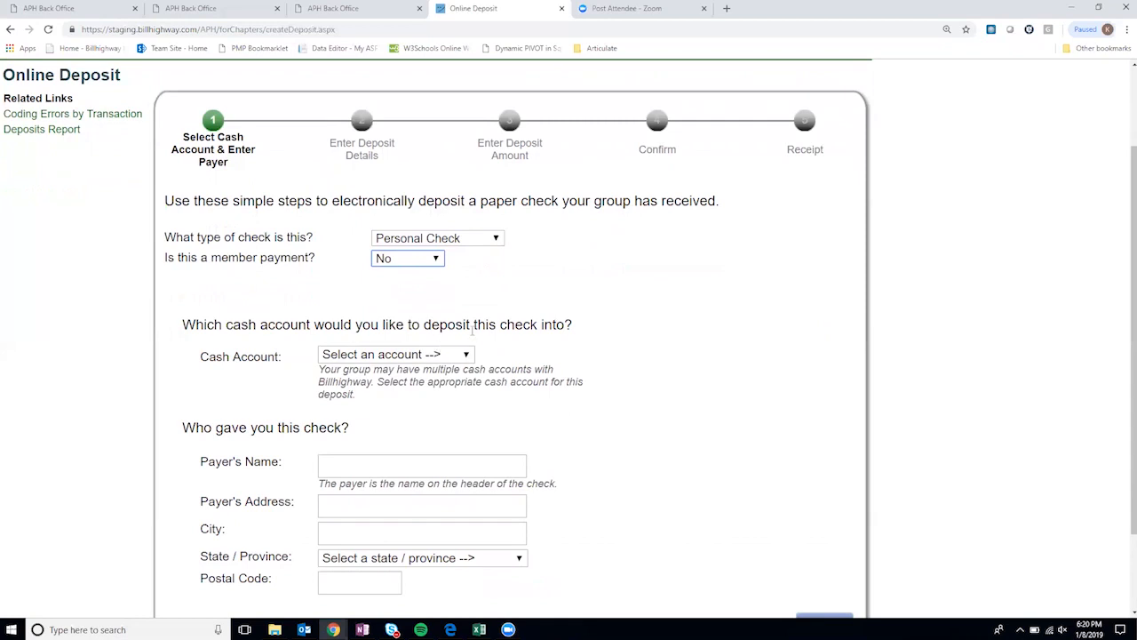
scroll(474, 330, "down", 2)
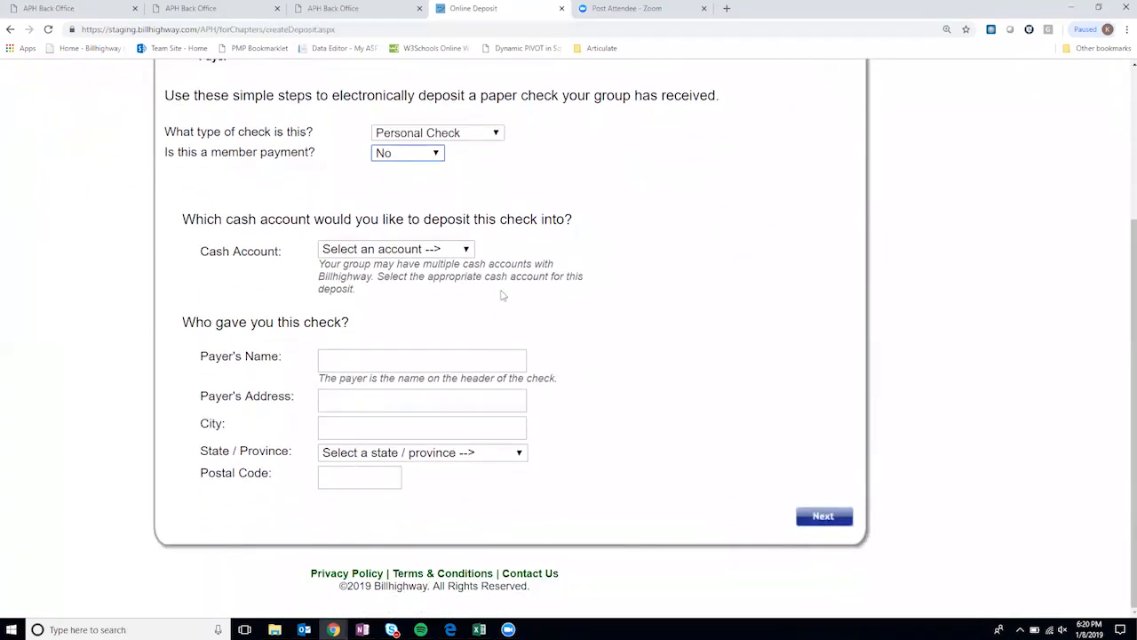
- Deposit into the Operating Fund Account, autofill the payer's saved name and address, and continue to step 2
left_click(441, 252)
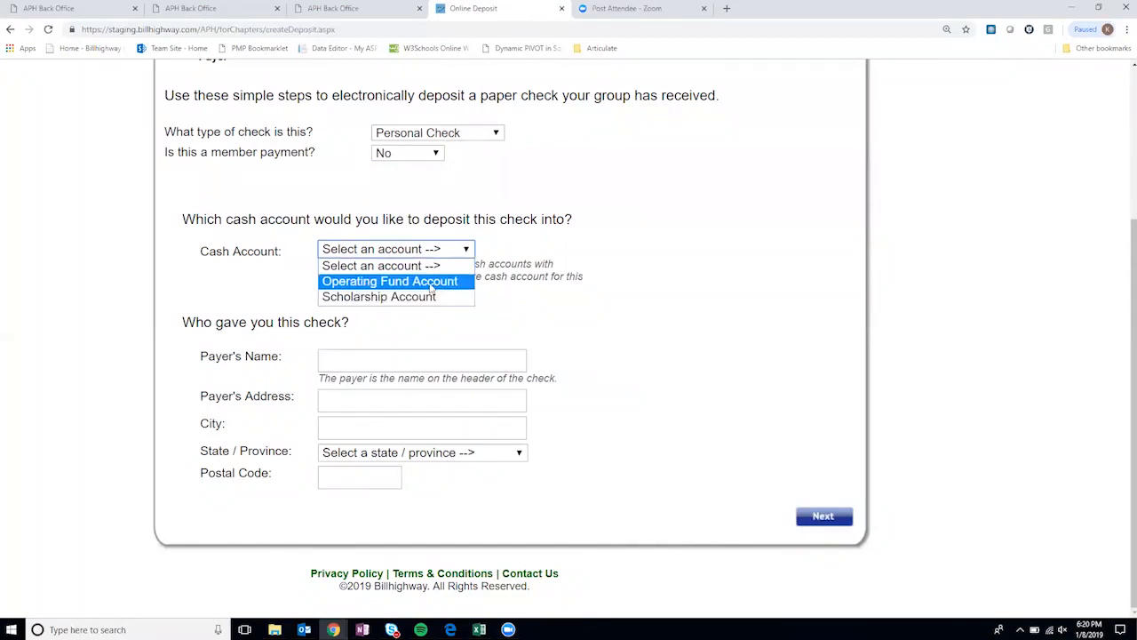
left_click(433, 286)
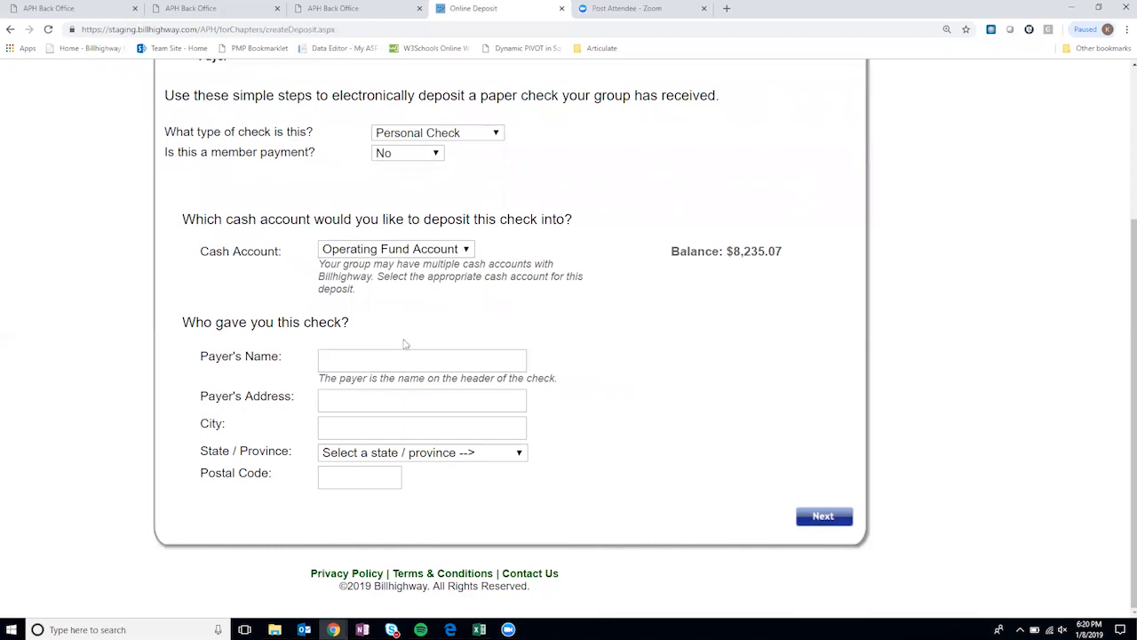
left_click(375, 355)
type("sample")
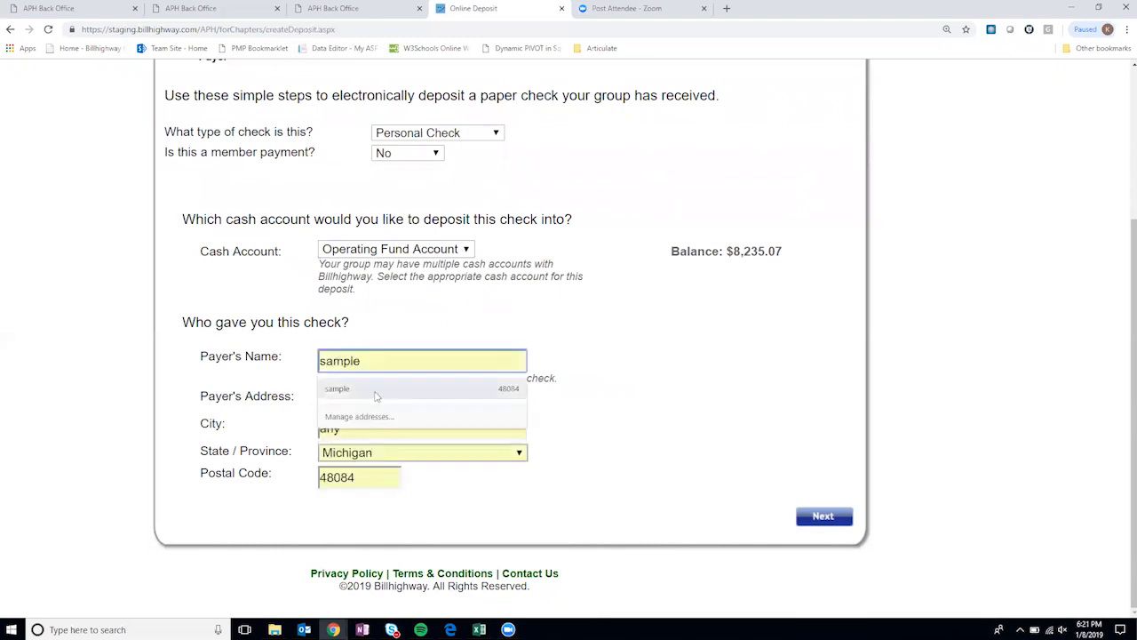
left_click(376, 392)
left_click(627, 383)
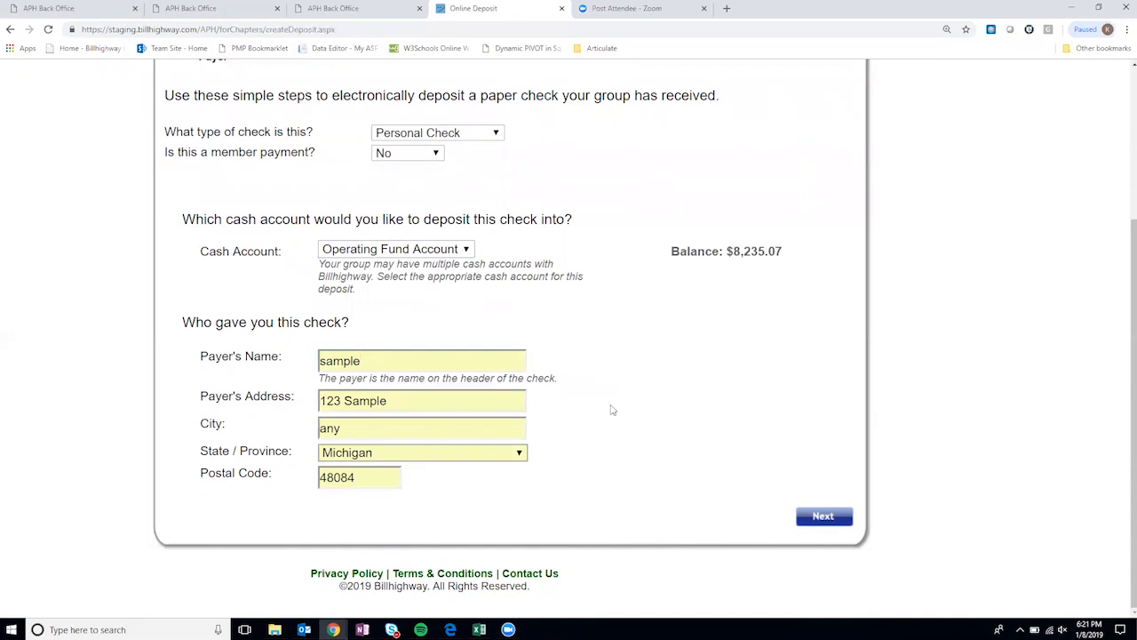
left_click(836, 515)
- Enter check number 123, the routing number, the account number twice, and the note 'sample deposit', then continue
scroll(551, 253, "up", 1)
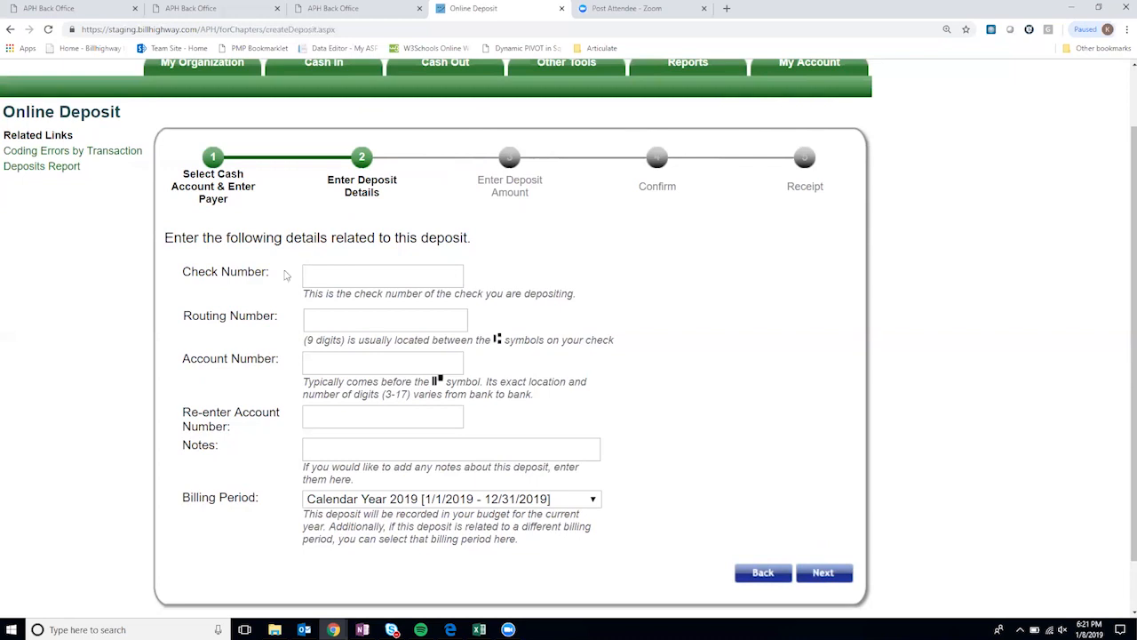
left_click(325, 275)
type("123")
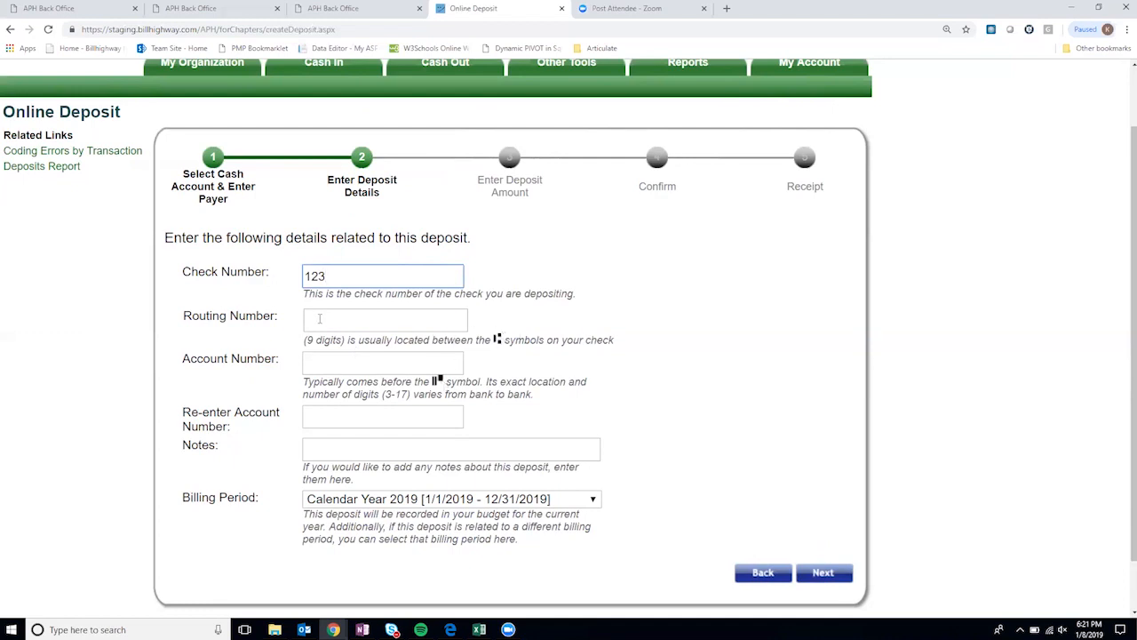
left_click(321, 318)
type("000")
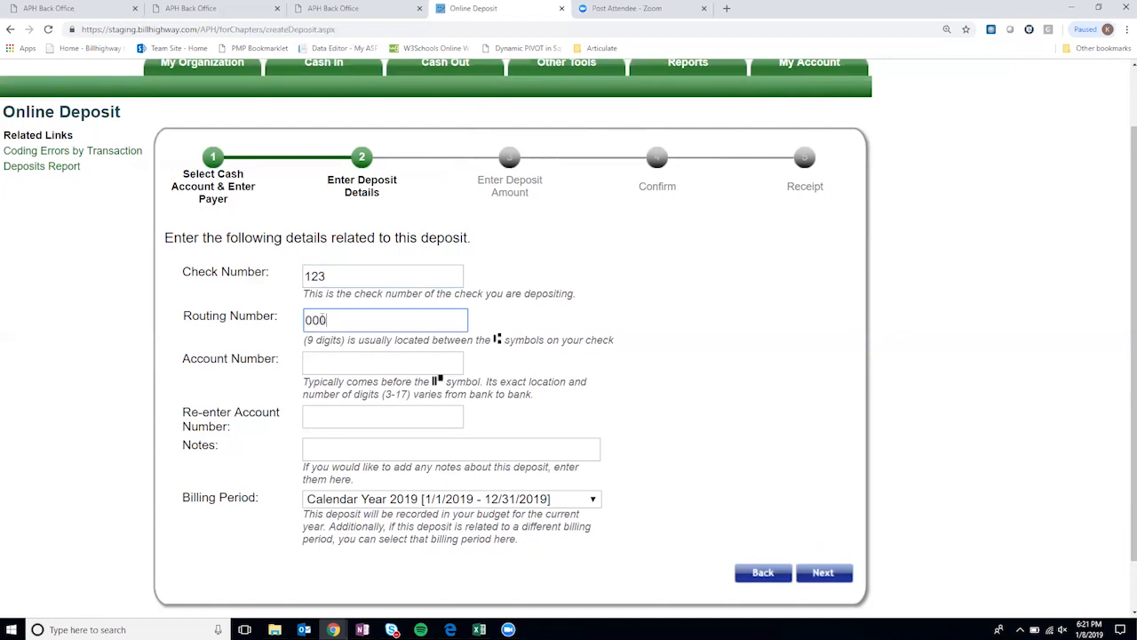
type("048084")
left_click(323, 360)
type("123456")
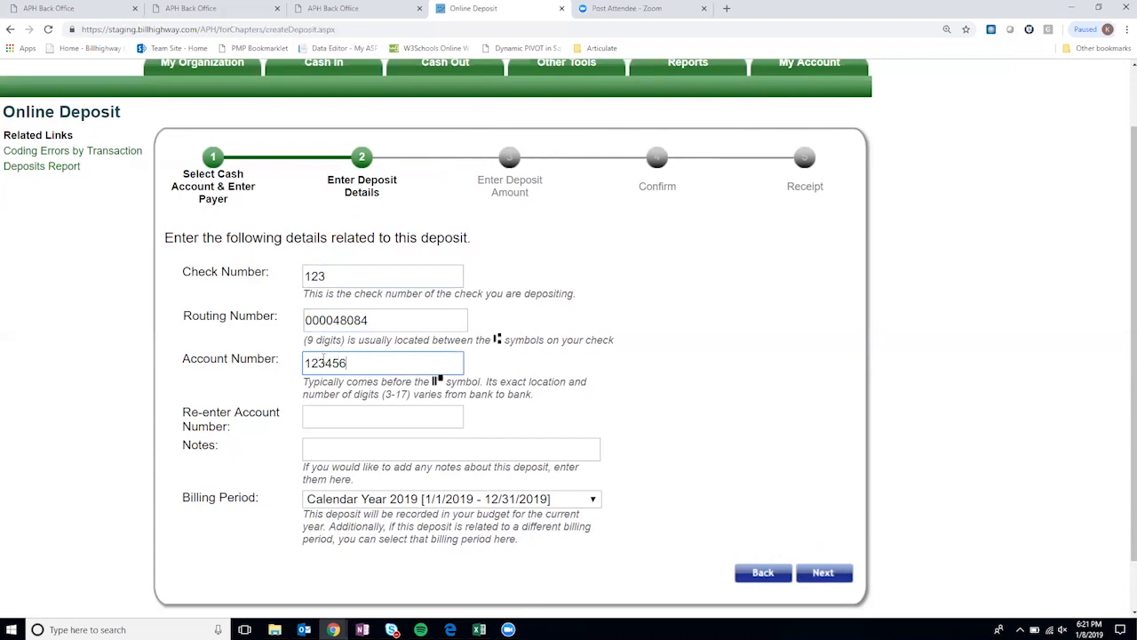
left_click(335, 413)
type("123456")
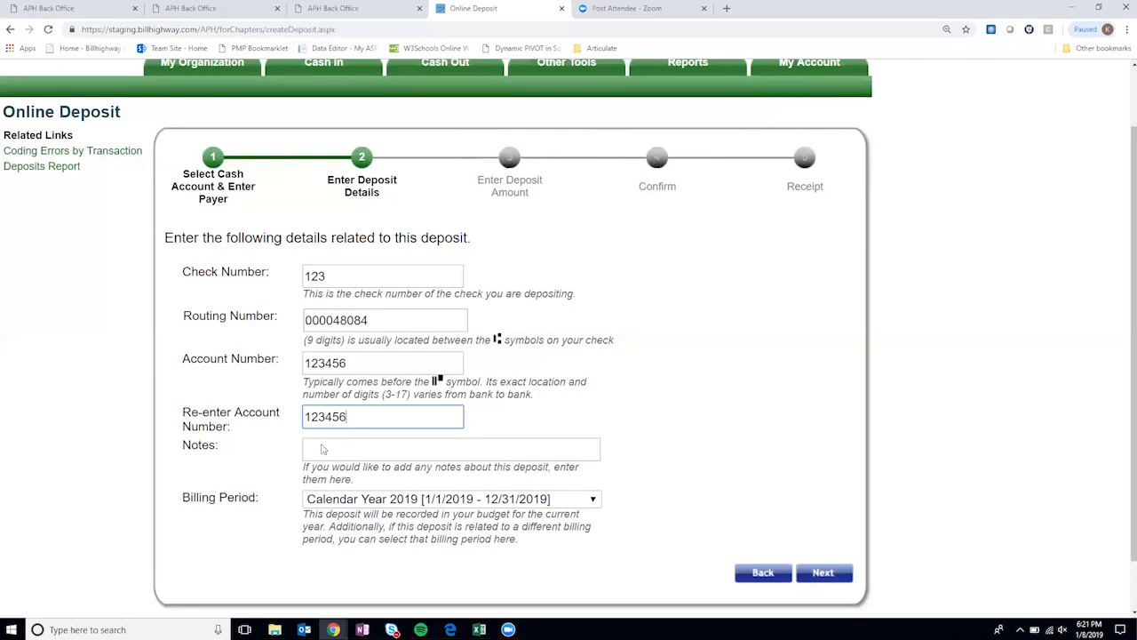
left_click(323, 448)
type("sample deposit")
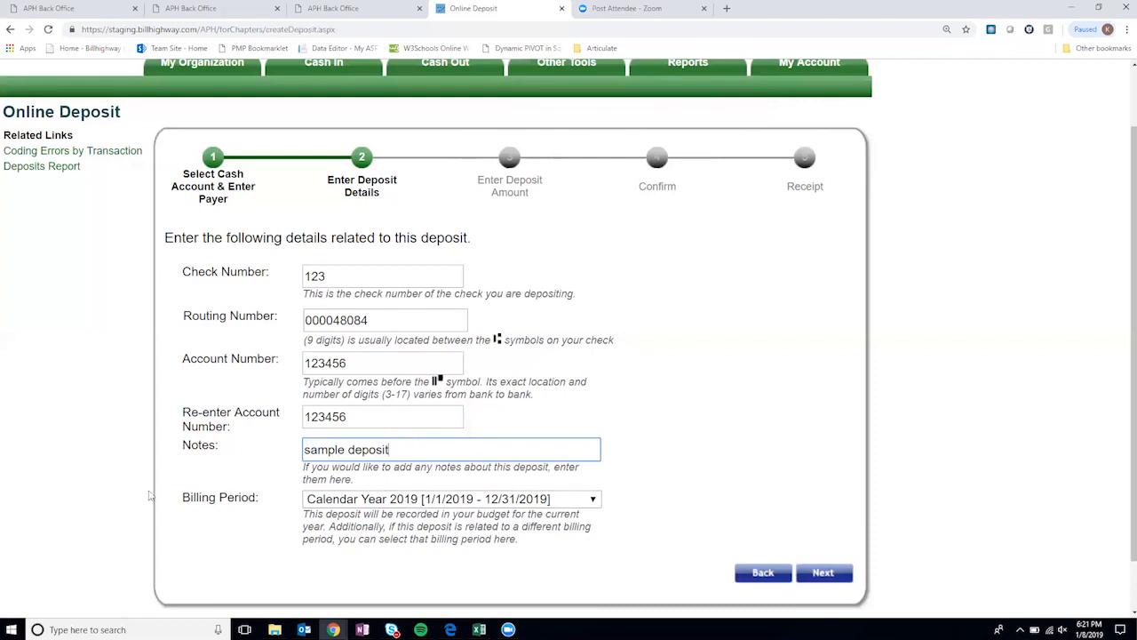
left_click(824, 574)
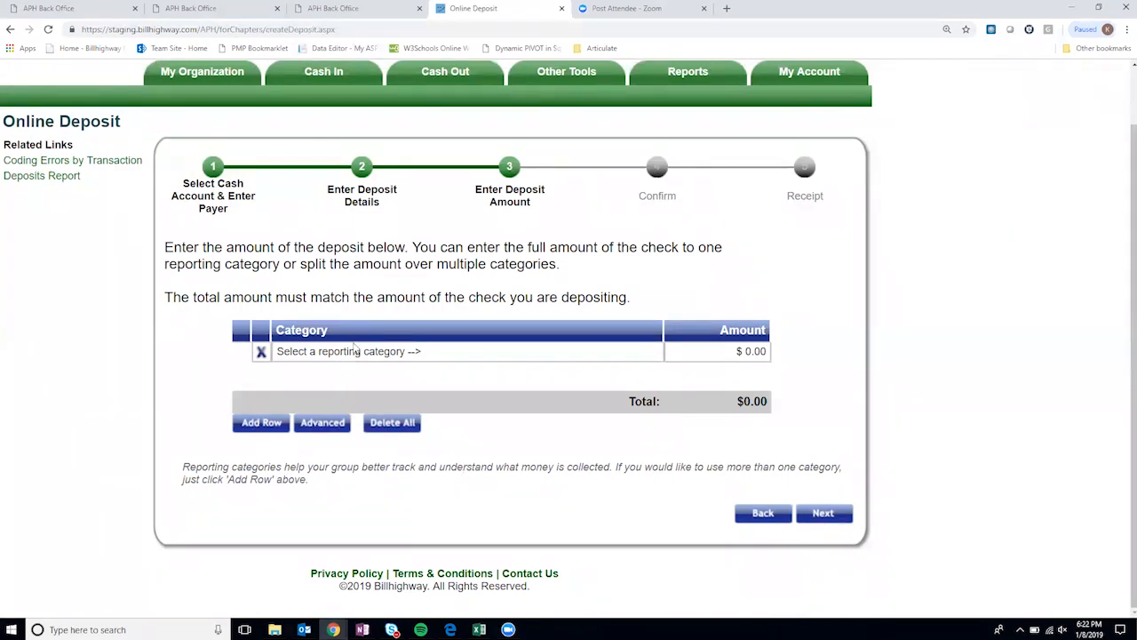
- Code the deposit line to Donations/Sponsorship with an amount of $25.00
left_click(446, 355)
left_click(448, 355)
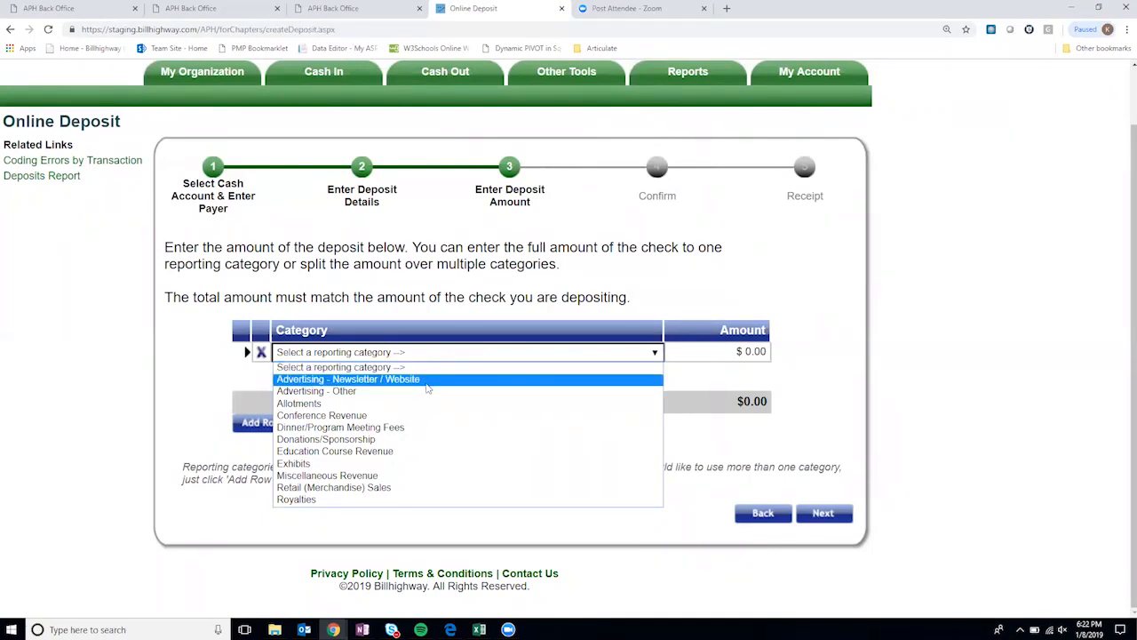
left_click(423, 438)
left_click(744, 350)
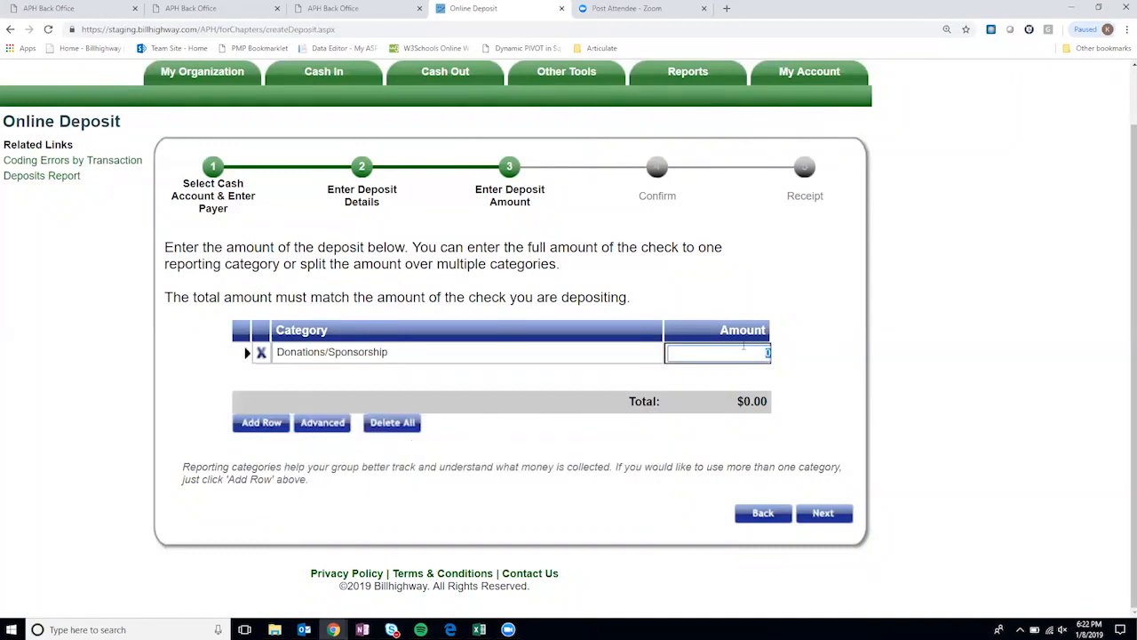
type("25")
left_click(788, 366)
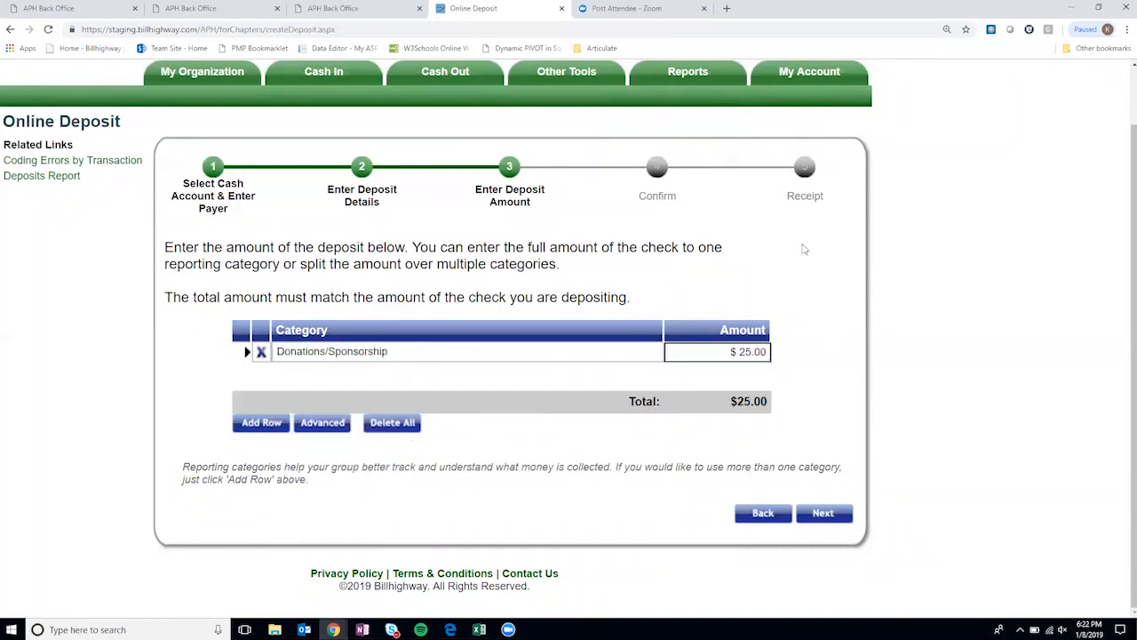
- Accept the terms and conditions on the confirmation step and submit the $25.00 deposit
left_click(835, 515)
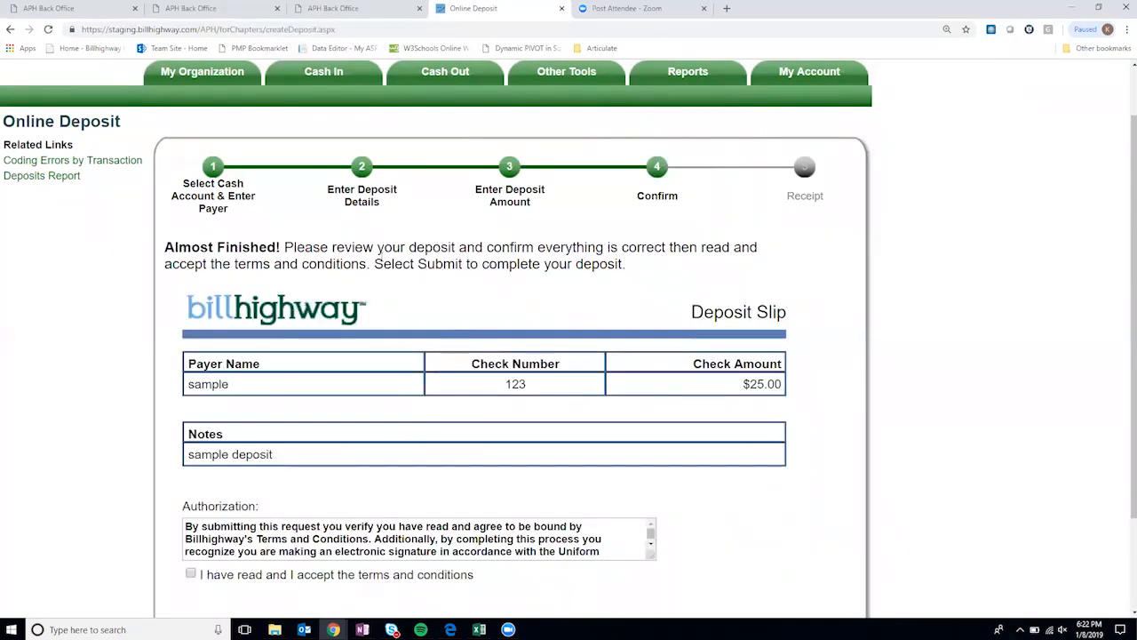
scroll(624, 383, "down", 1)
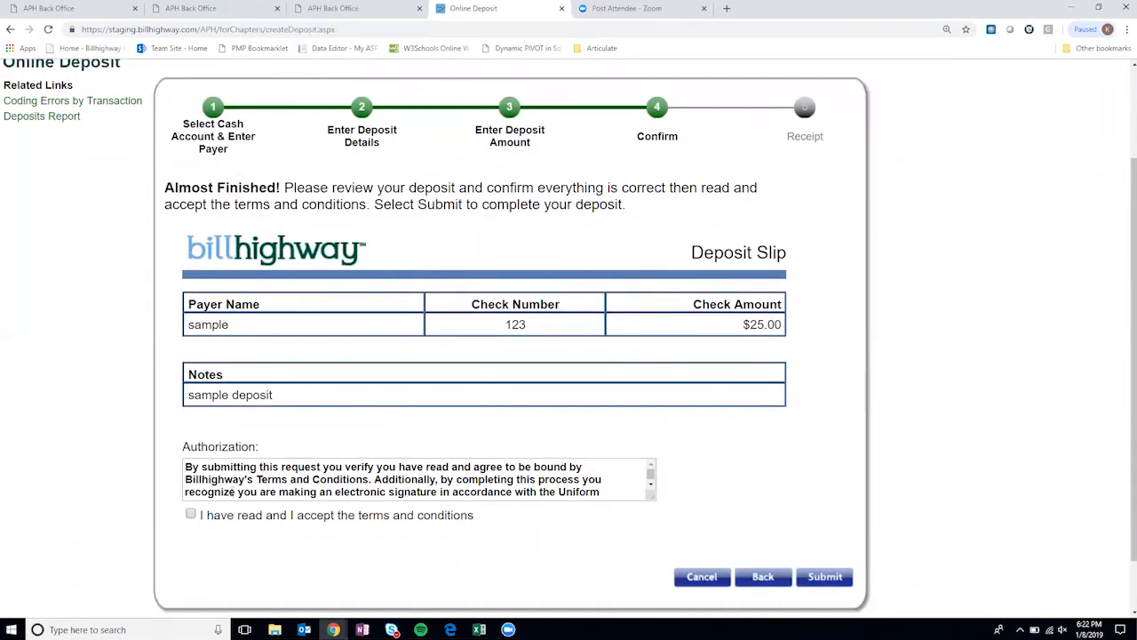
left_click(190, 513)
scroll(773, 504, "down", 1)
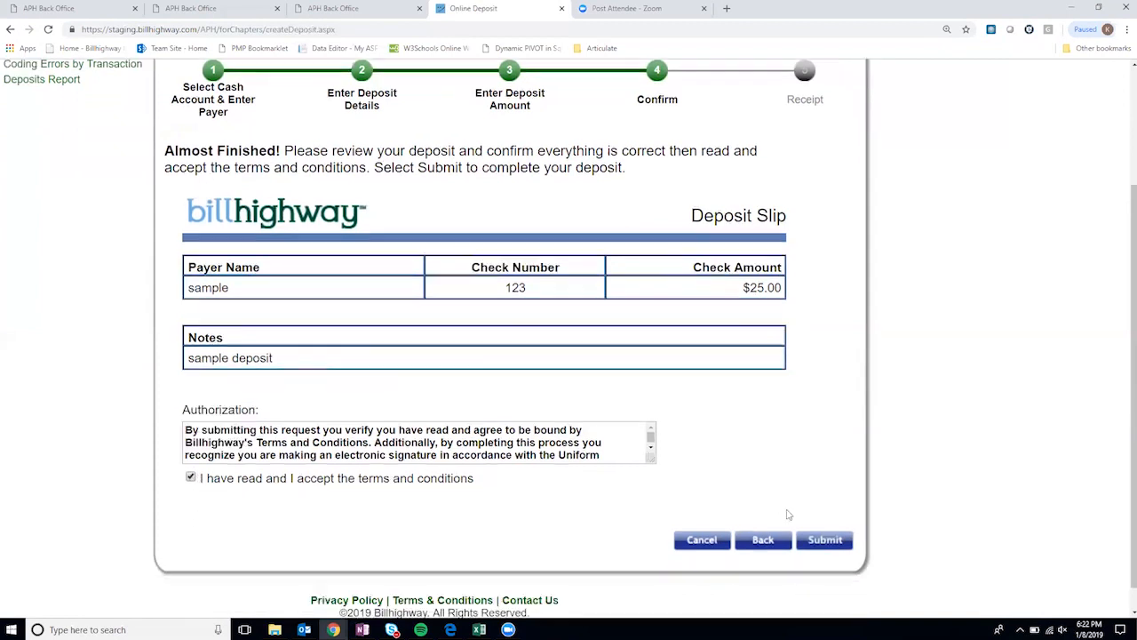
left_click(830, 523)
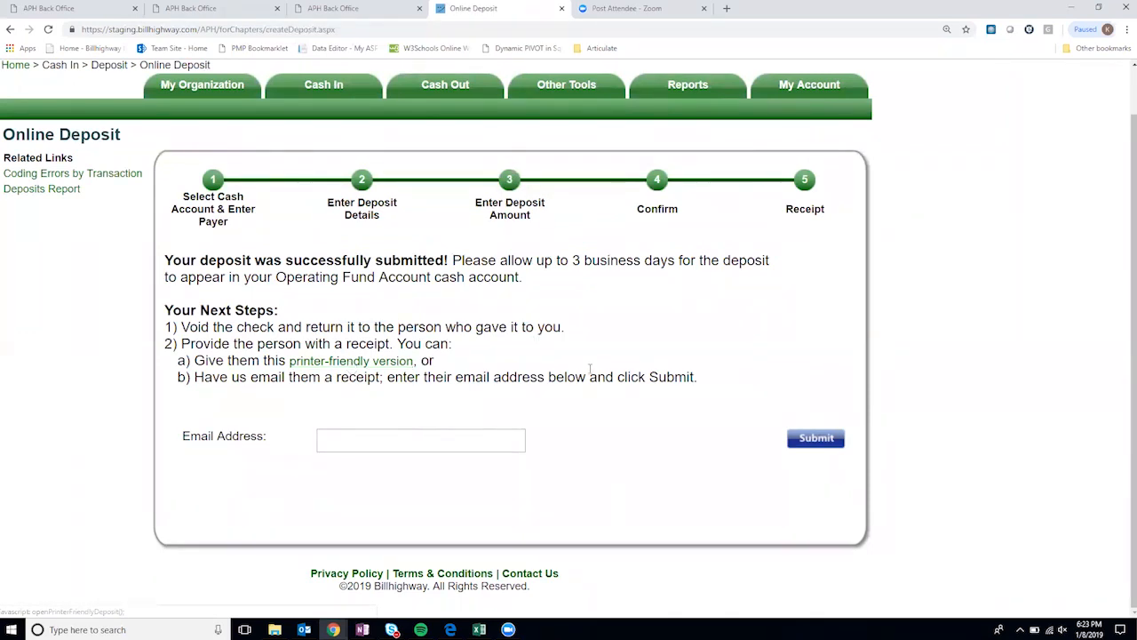
- Bring up the Online Deposit / Mail Deposit submenu under Cash In > Deposit
scroll(417, 305, "up", 1)
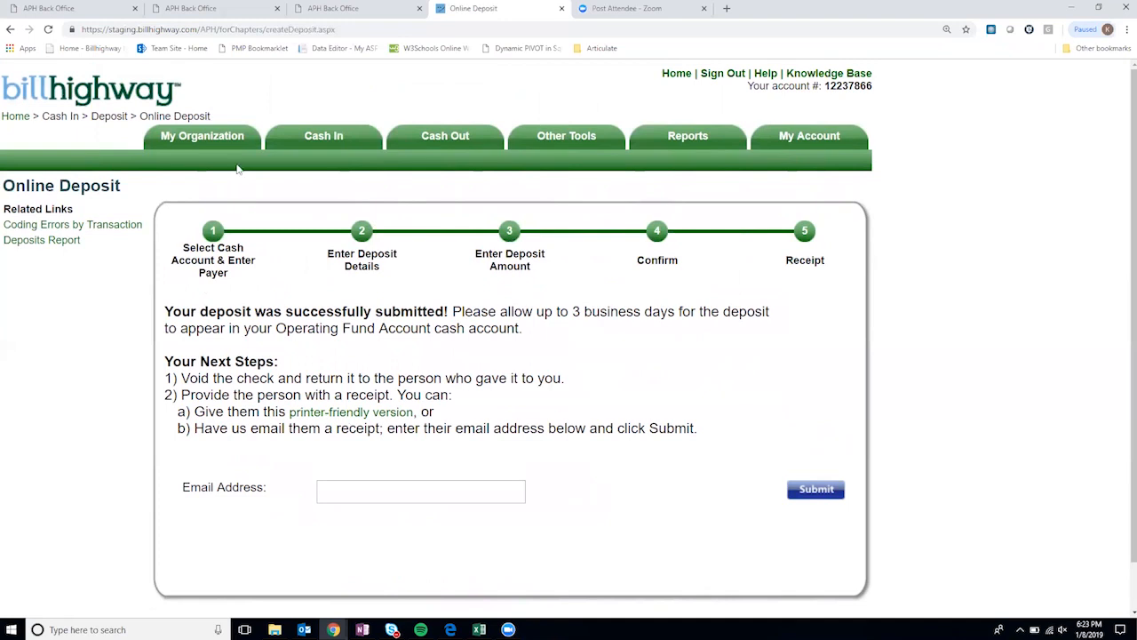
mouse_move(322, 139)
mouse_move(325, 162)
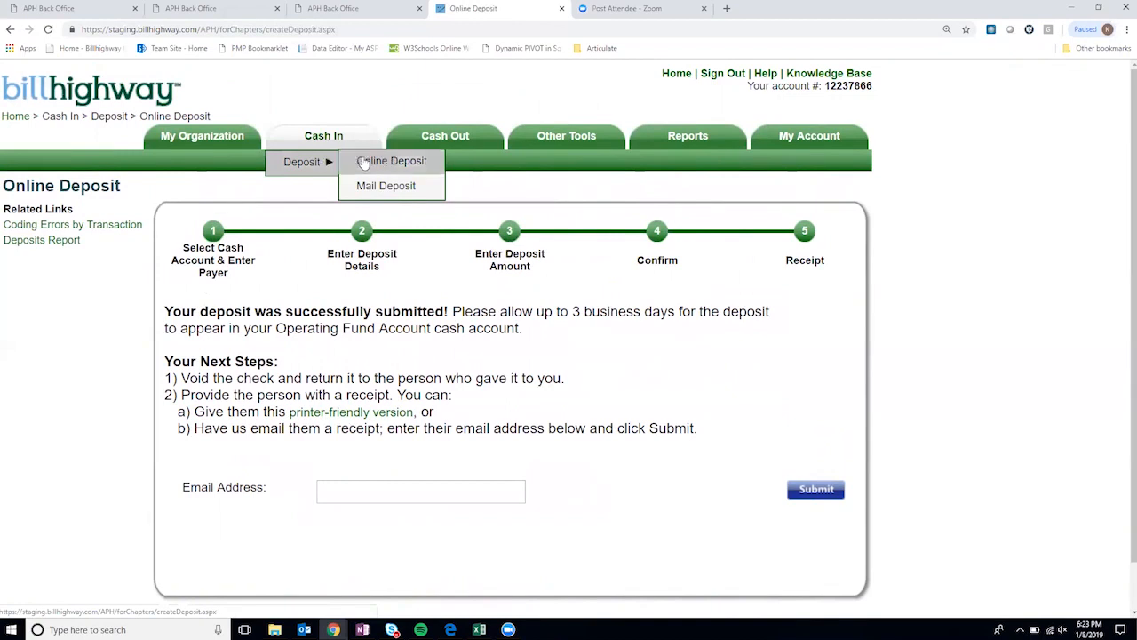
- Start a Mail Deposit into Operating Fund Account with the Donations/Sponsorship category
left_click(415, 187)
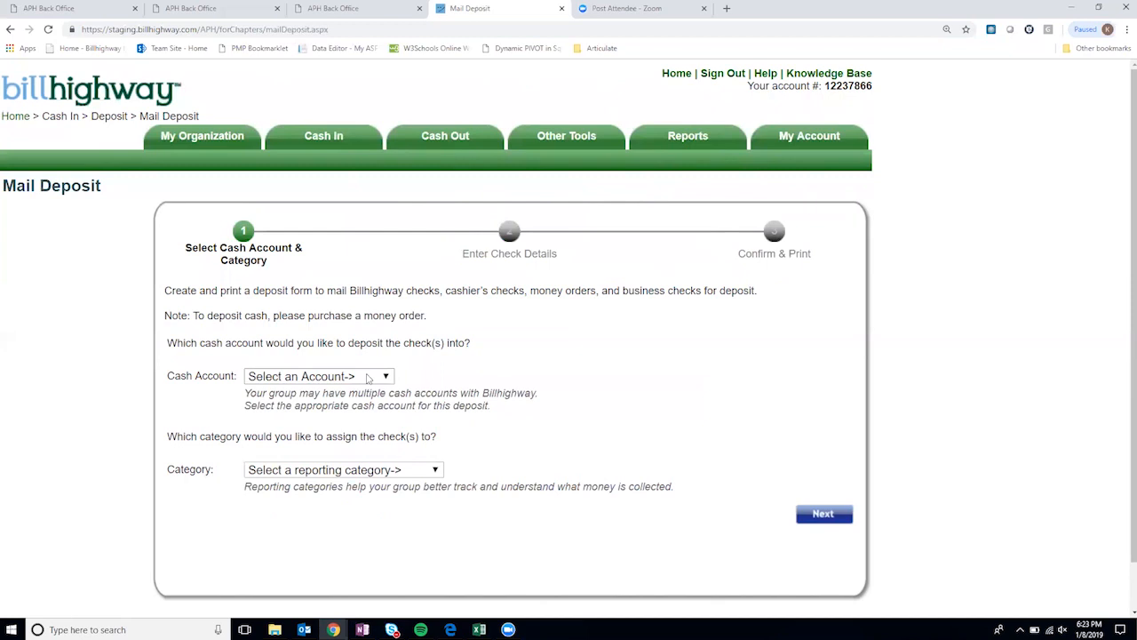
left_click(368, 378)
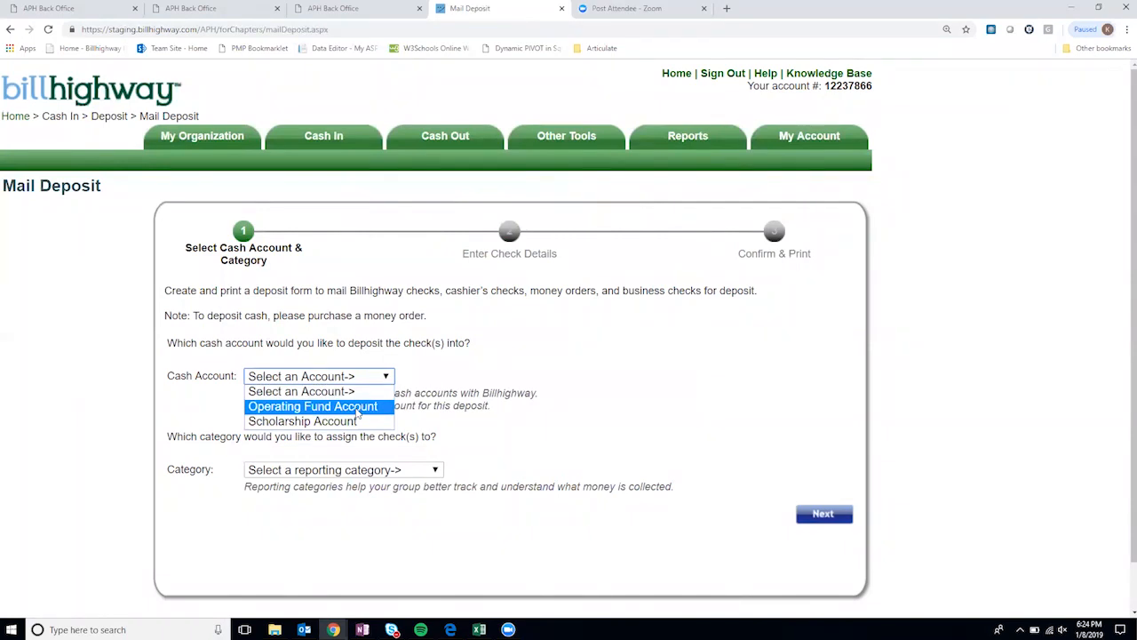
left_click(358, 408)
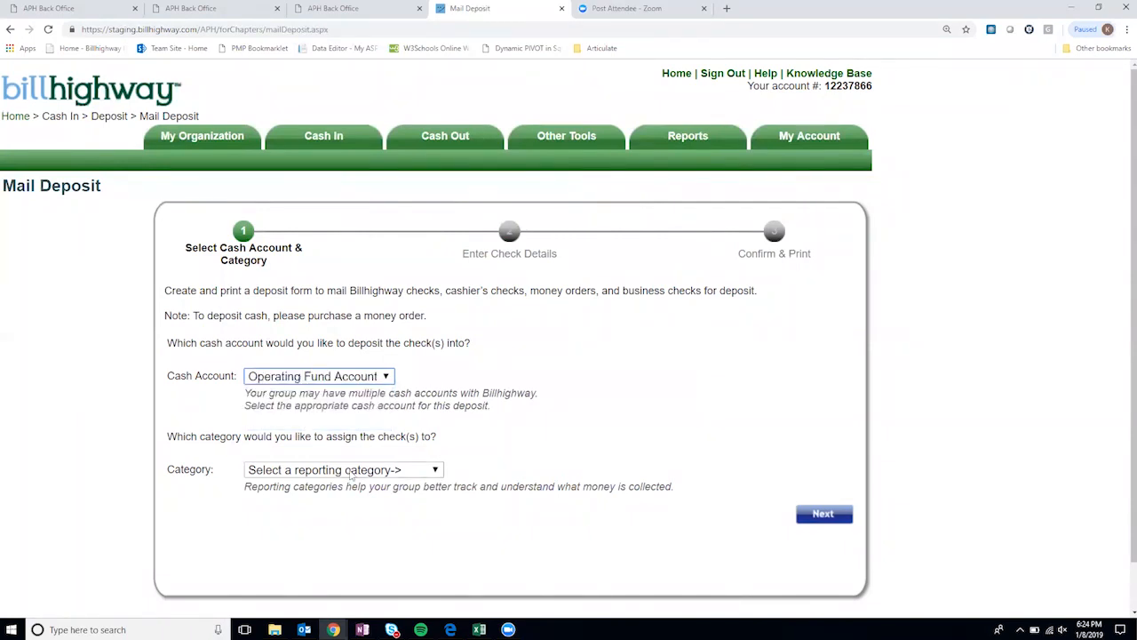
left_click(350, 474)
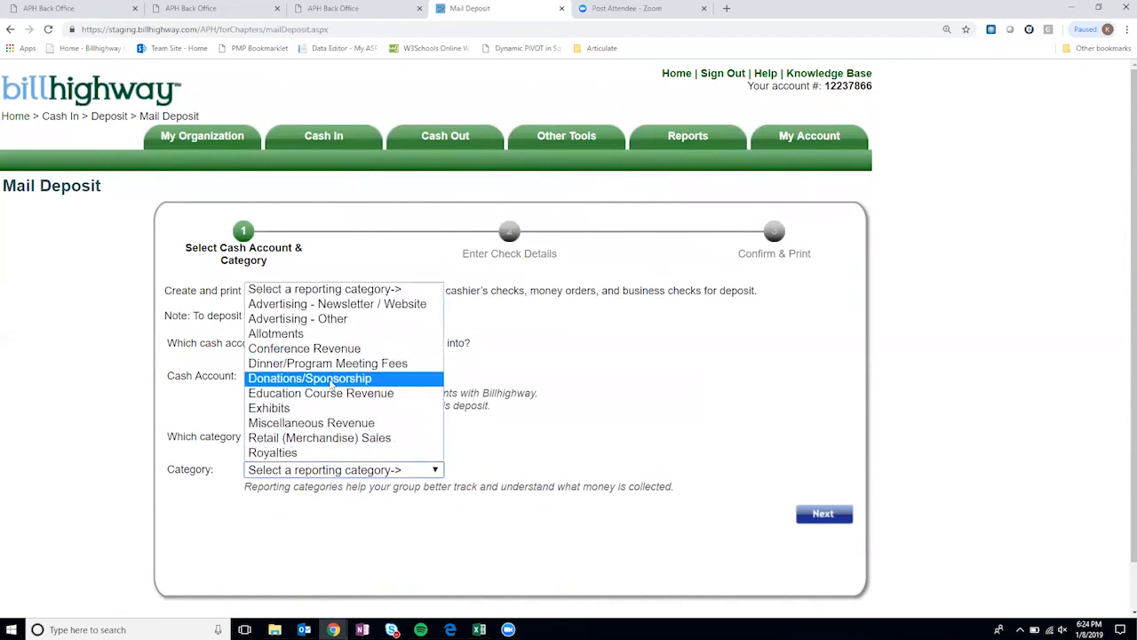
left_click(331, 382)
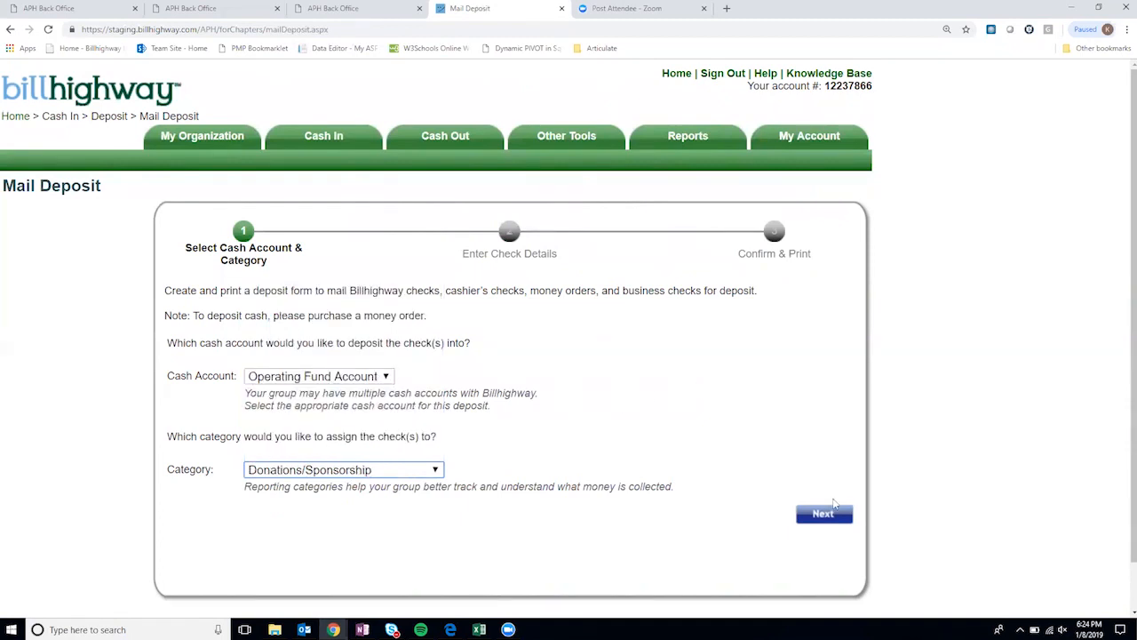
- Enter the first two checks: 123 for $25 and 50 for $50
left_click(833, 517)
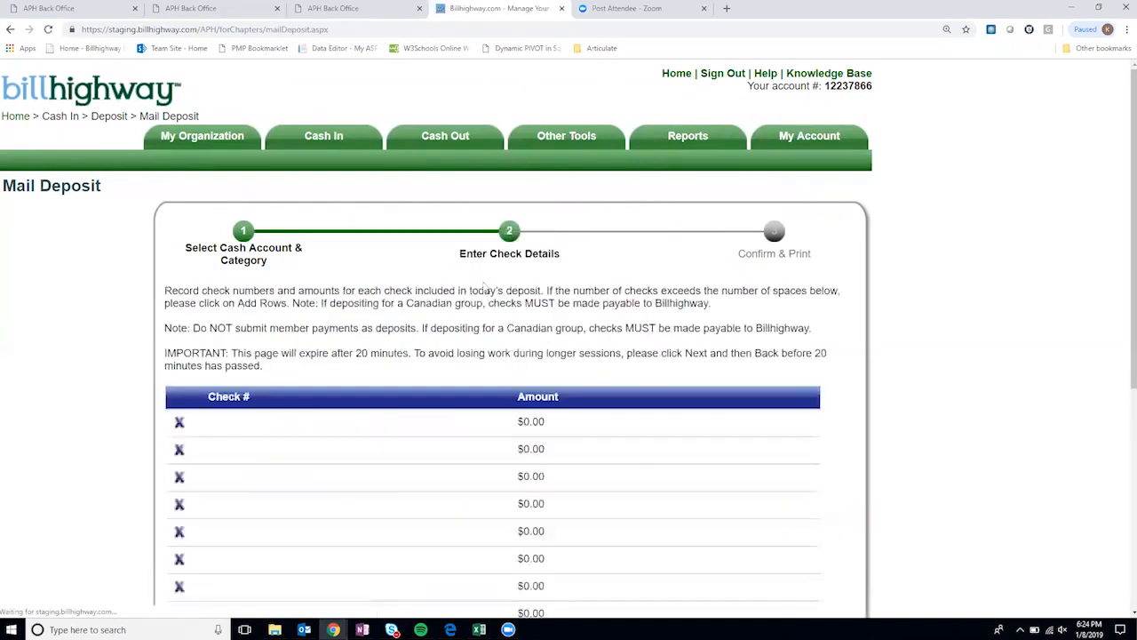
scroll(511, 258, "down", 3)
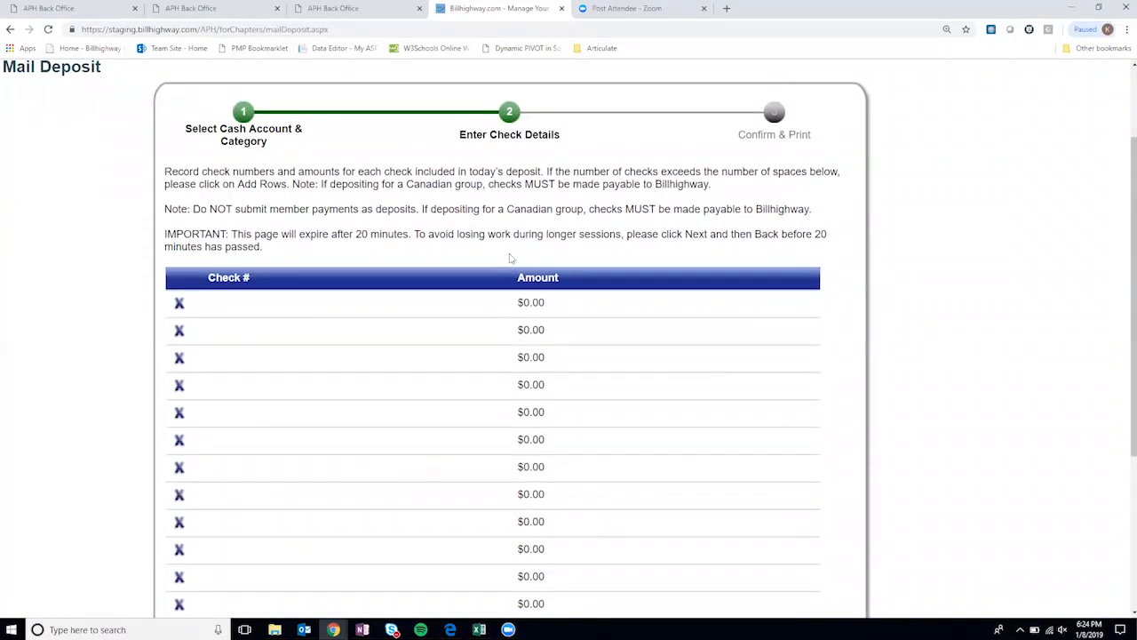
left_click(224, 304)
type("123")
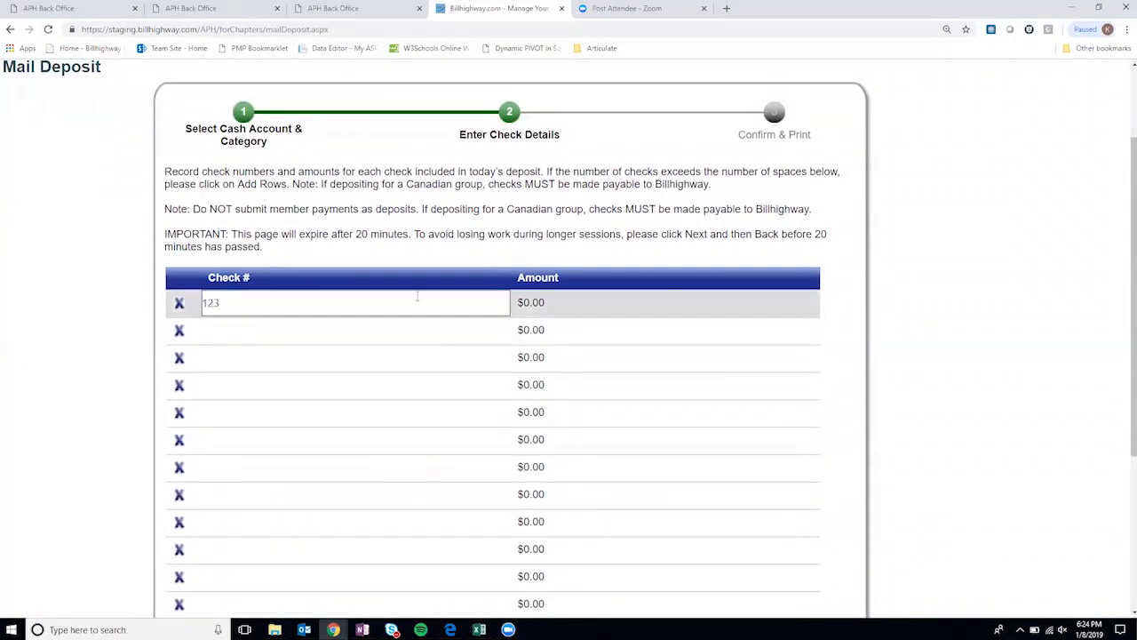
left_click(569, 295)
type("25")
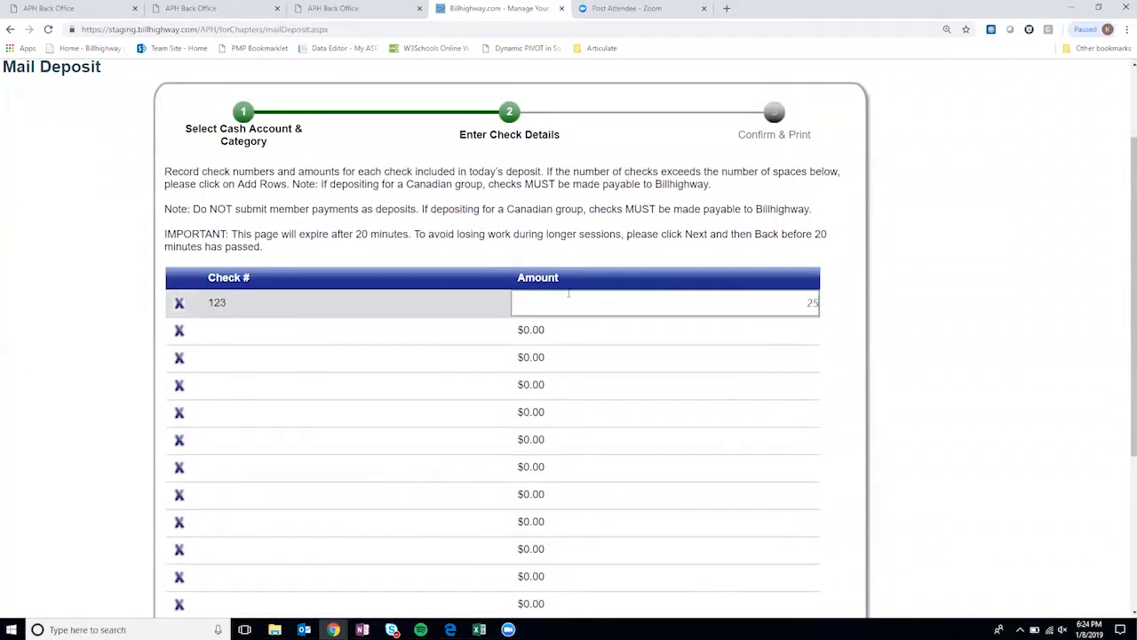
left_click(285, 332)
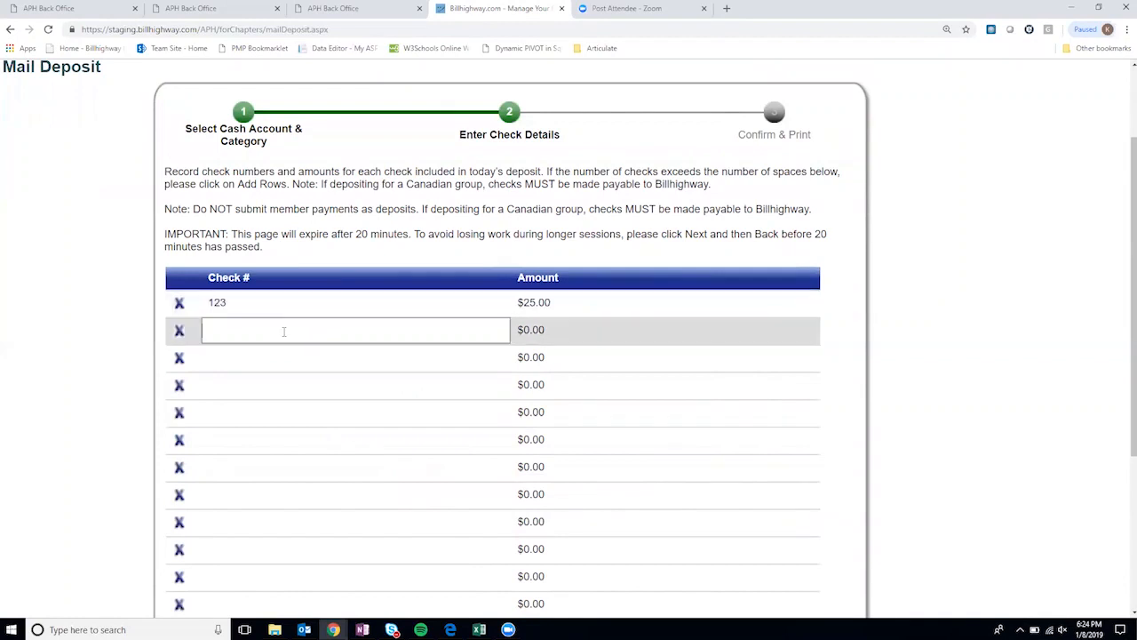
left_click(569, 327)
type("50")
left_click(851, 304)
- Add check 111 for $25 and confirm the total reads $100.00
scroll(462, 386, "down", 1)
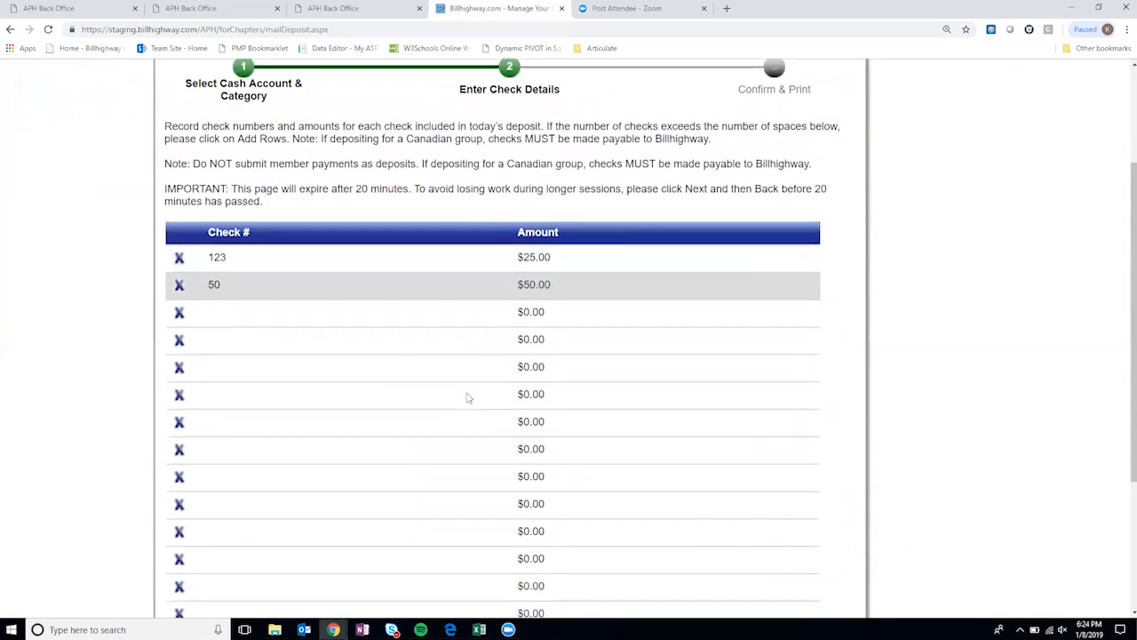
scroll(468, 397, "down", 3)
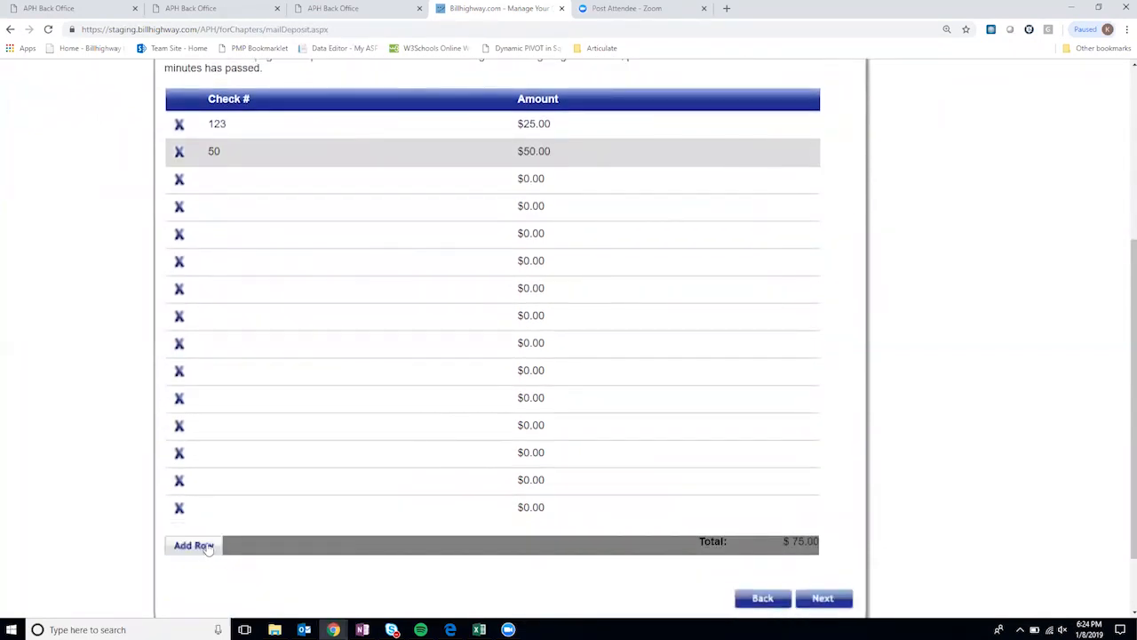
scroll(358, 452, "up", 3)
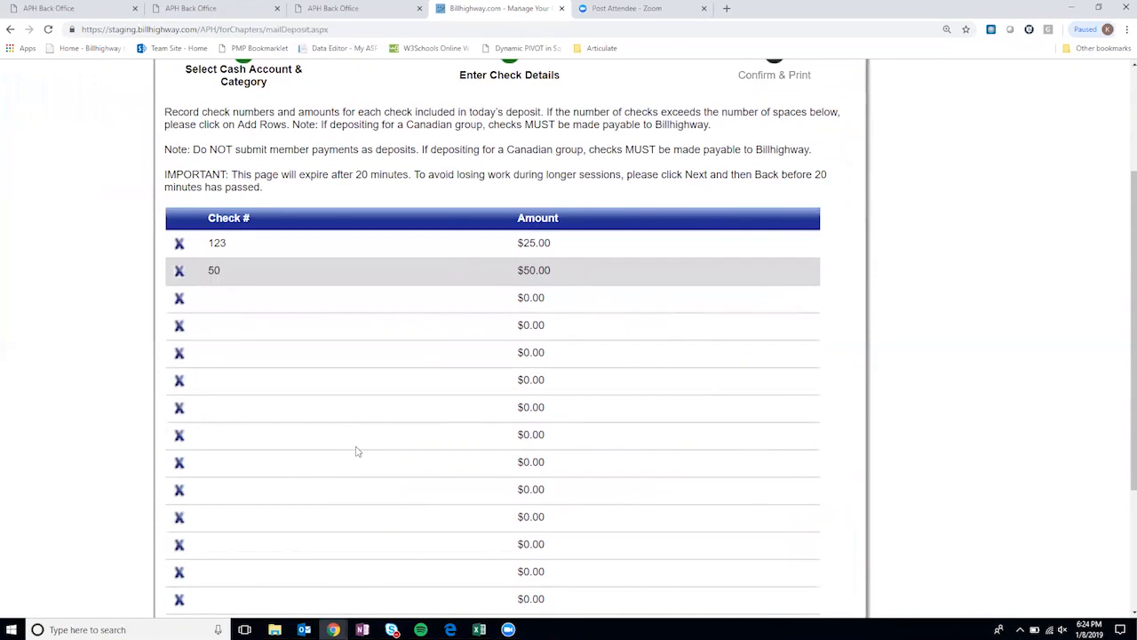
left_click(231, 298)
type("111")
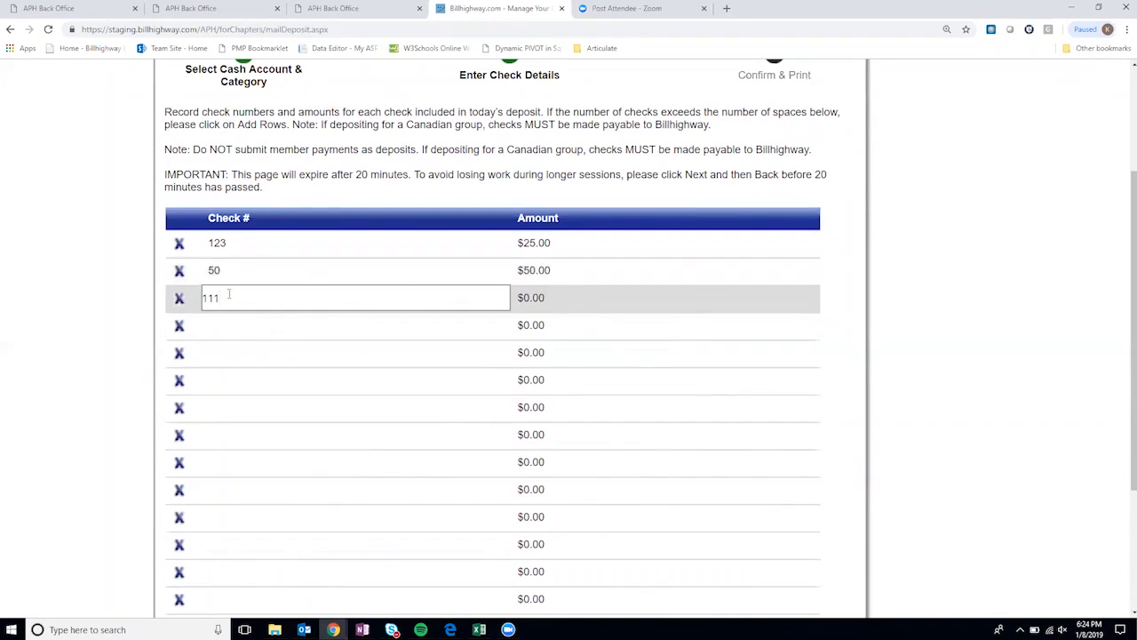
scroll(302, 289, "down", 3)
left_click(572, 117)
type("25")
left_click(843, 117)
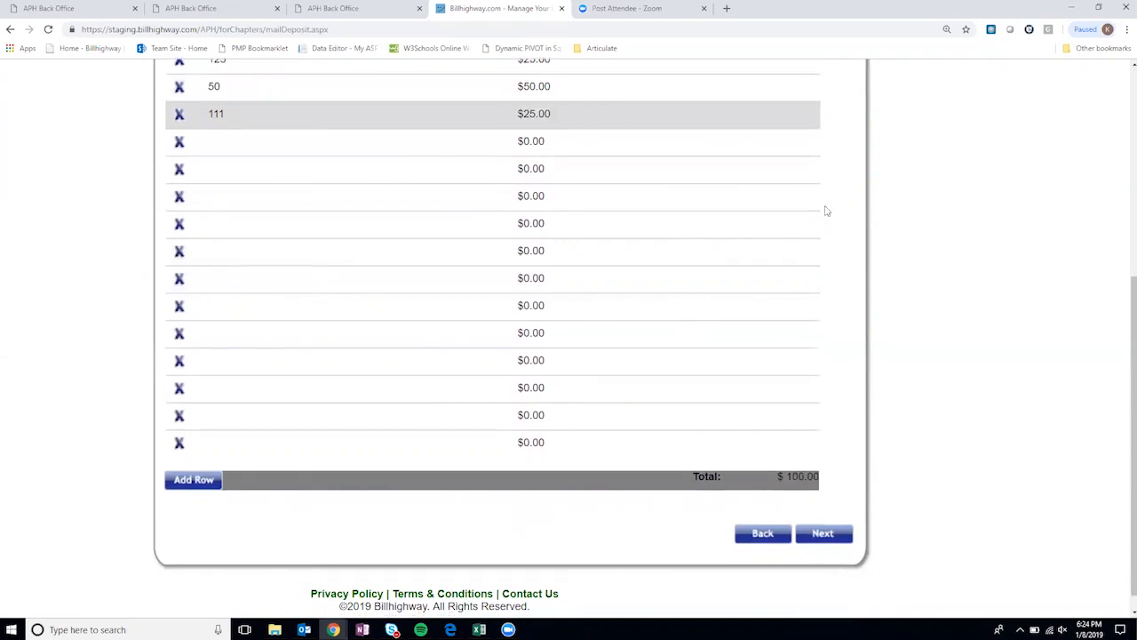
scroll(830, 222, "down", 1)
scroll(838, 247, "up", 3)
scroll(839, 248, "down", 3)
scroll(622, 381, "up", 3)
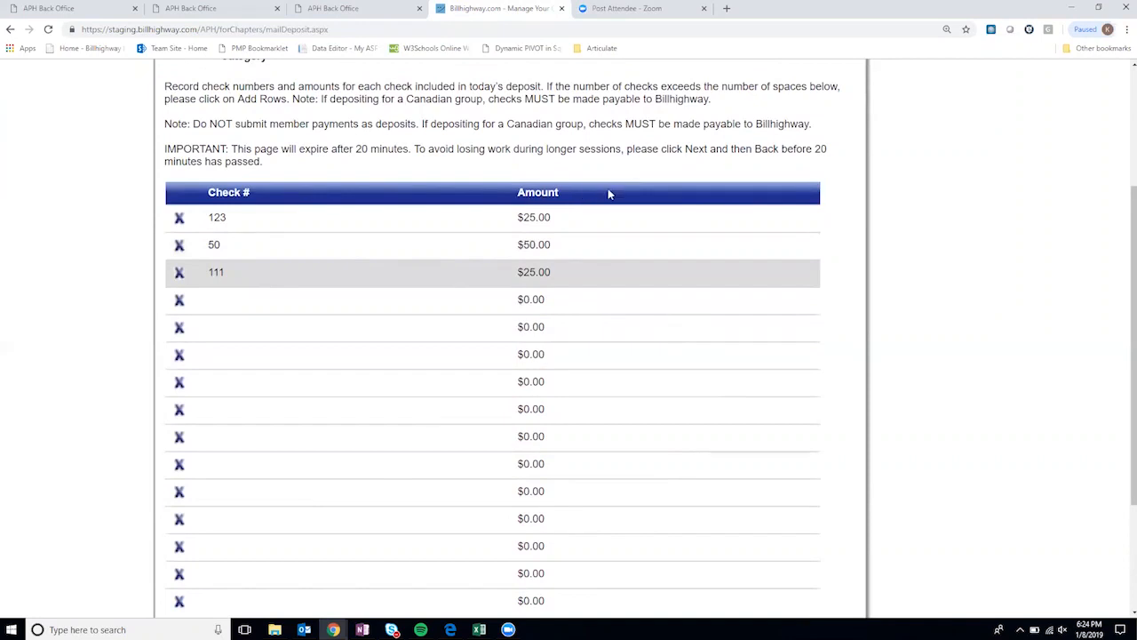
scroll(608, 193, "down", 3)
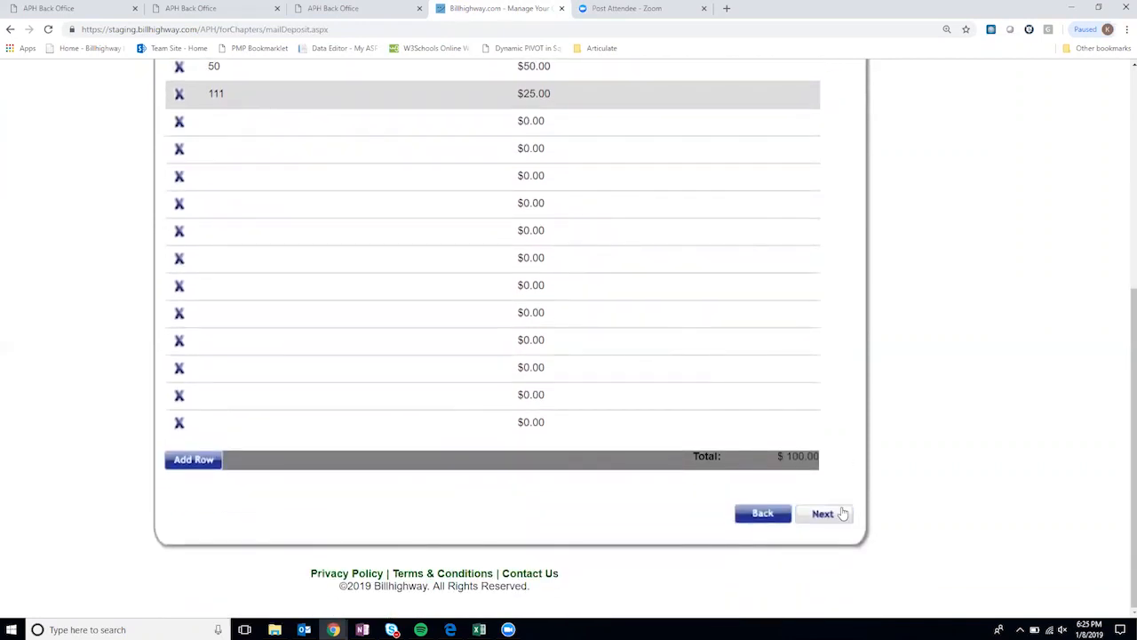
- Advance to Confirm & Print and review the three-check $100.00 summary
left_click(824, 513)
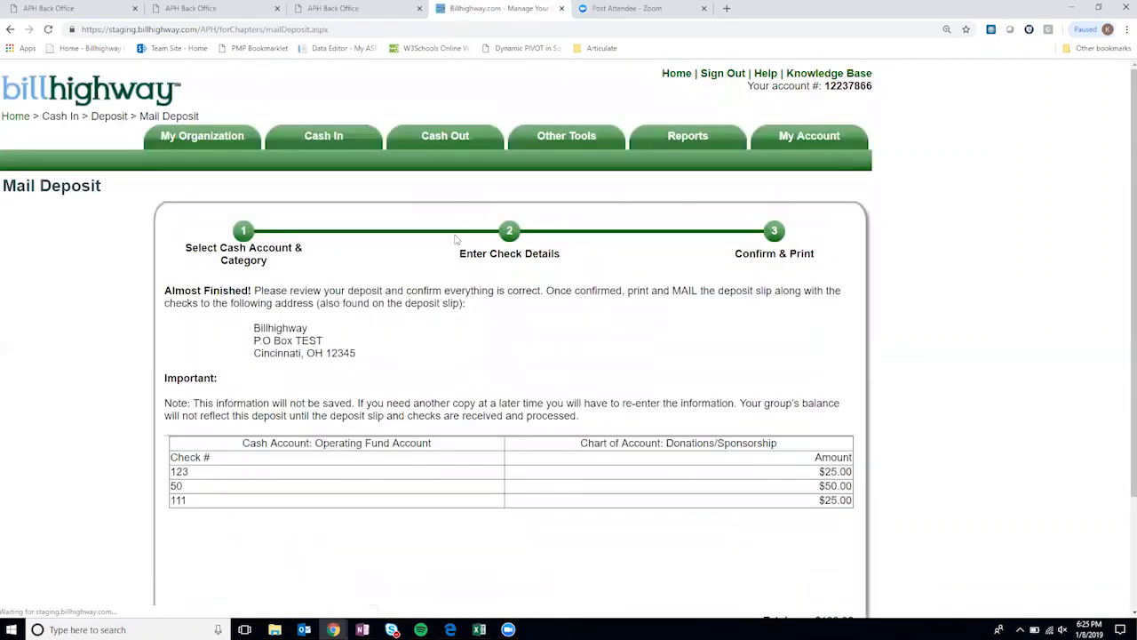
scroll(131, 288, "down", 2)
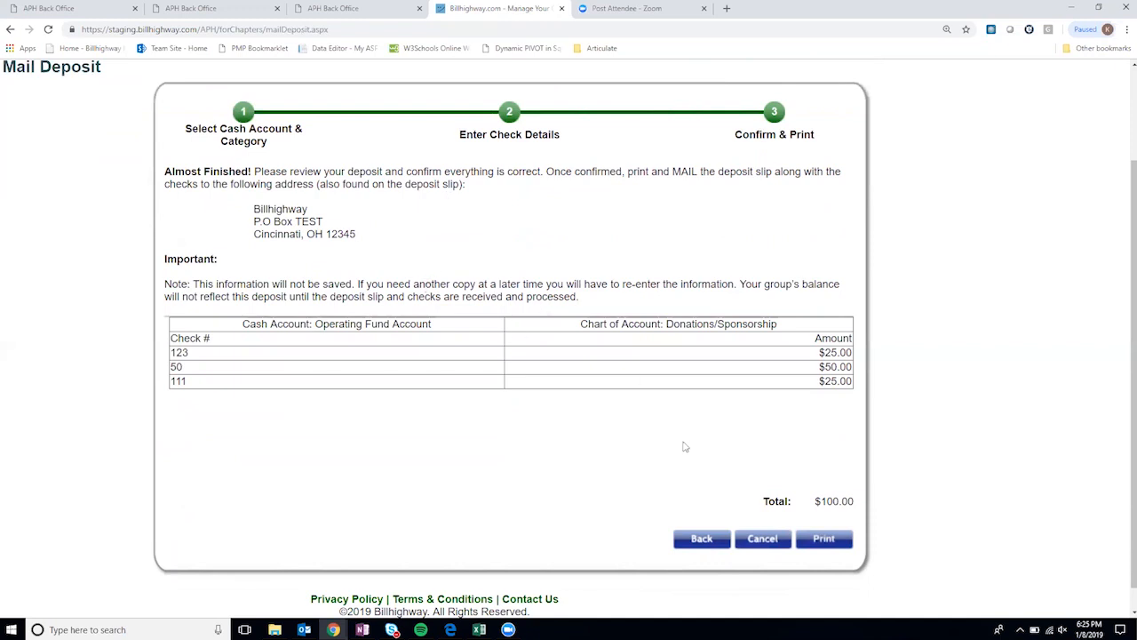
- Print the Deposit Form PDF listing three checks totaling $100.00, then return to the Billhighway tab
left_click(838, 541)
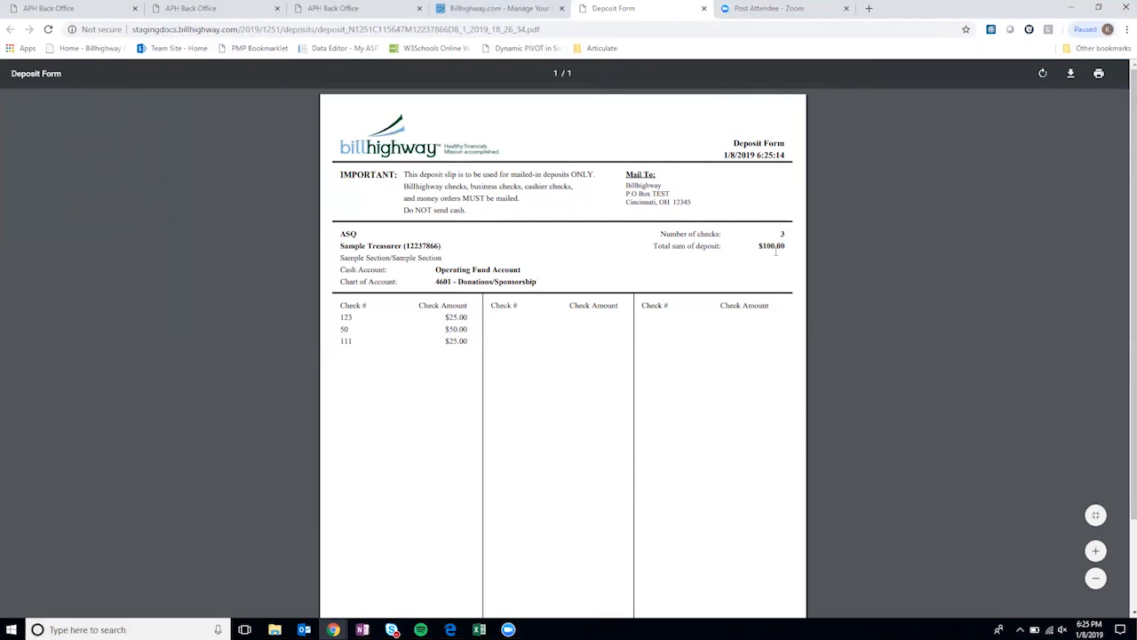
scroll(668, 346, "down", 3)
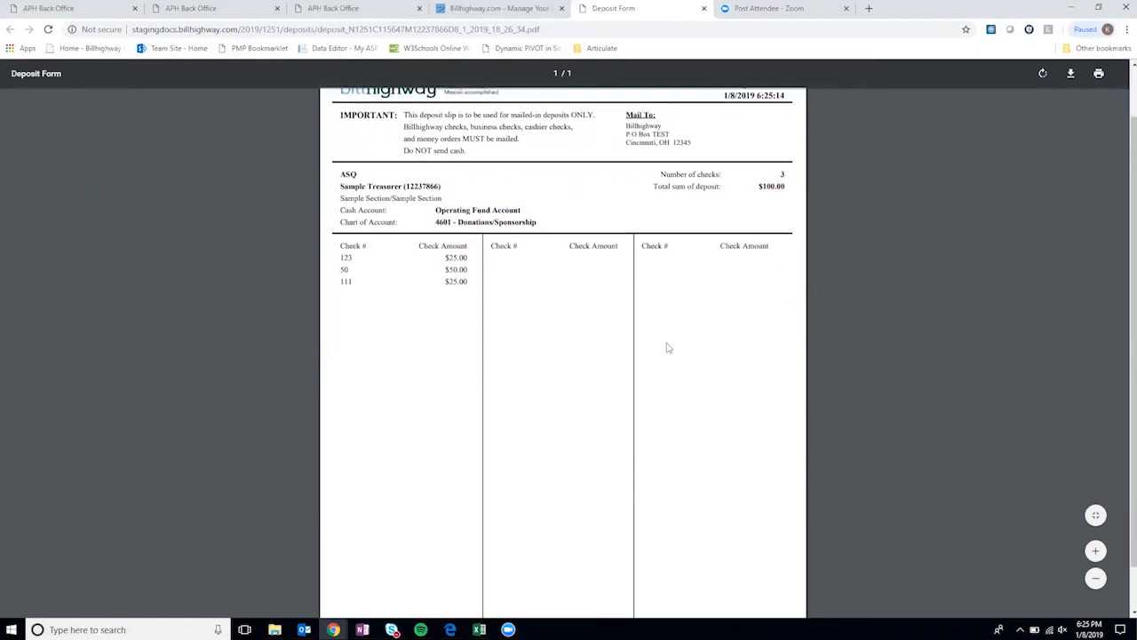
scroll(668, 345, "up", 3)
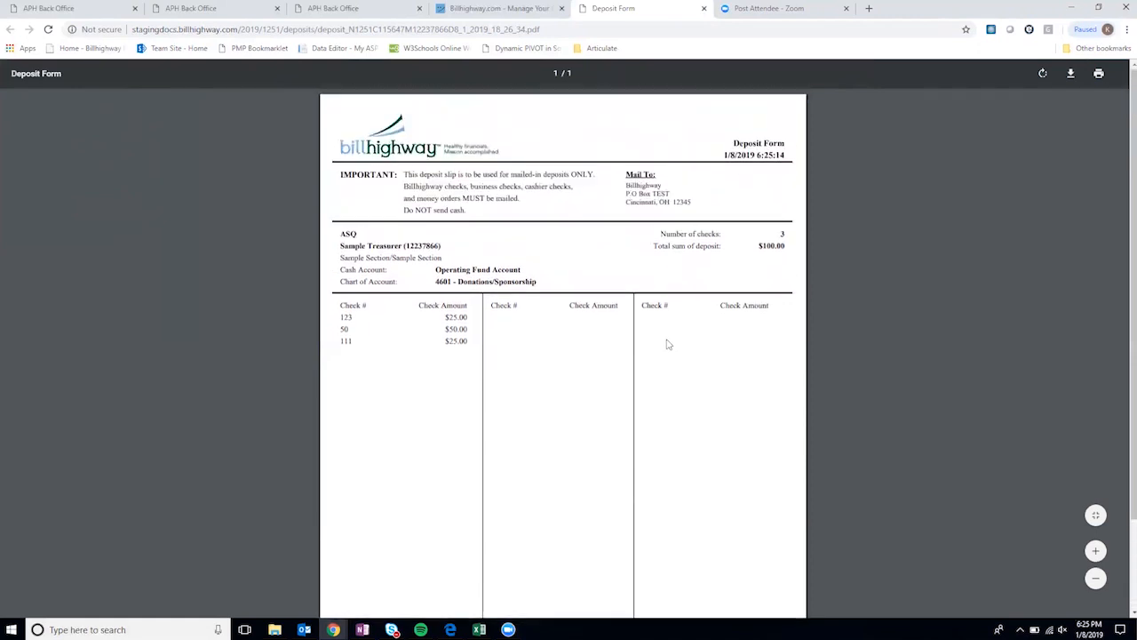
left_click_drag(692, 202, 626, 187)
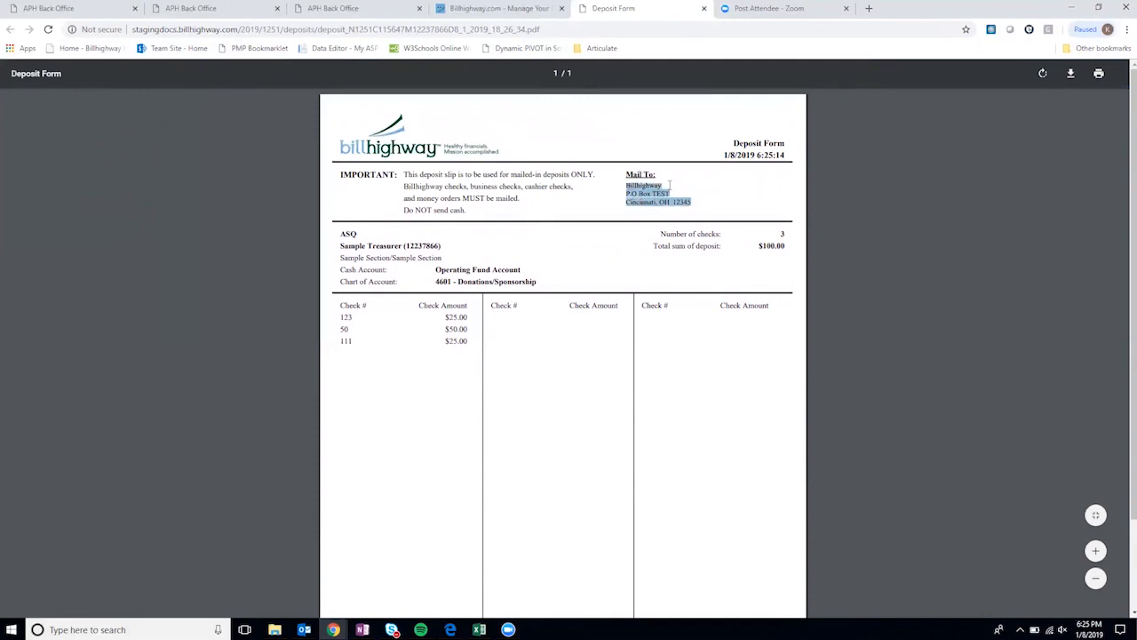
left_click(670, 185)
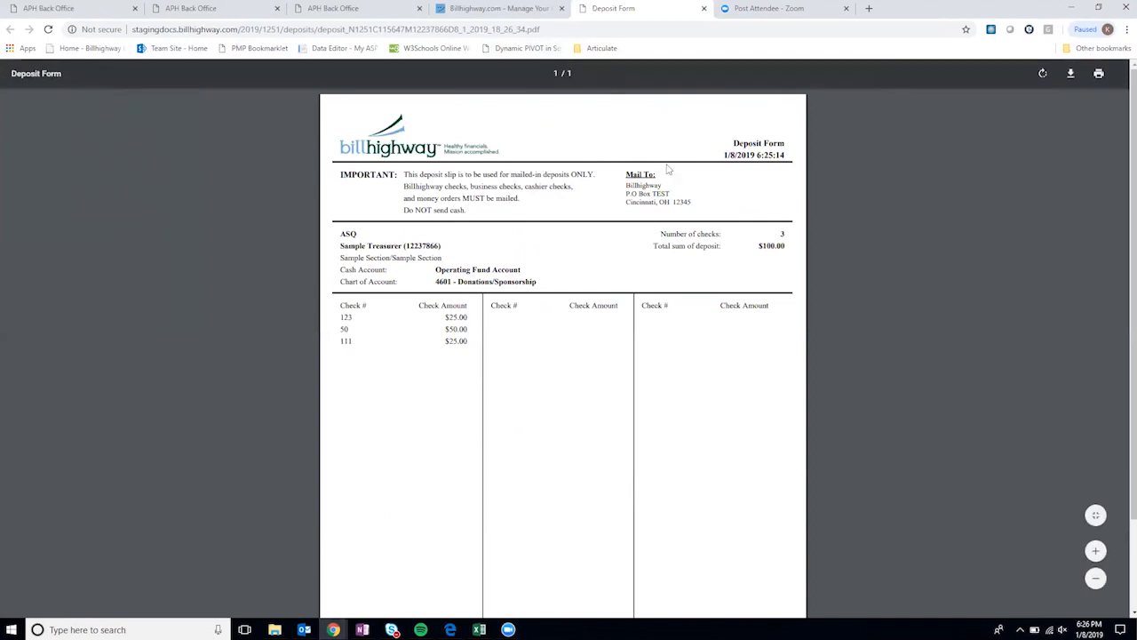
left_click(487, 9)
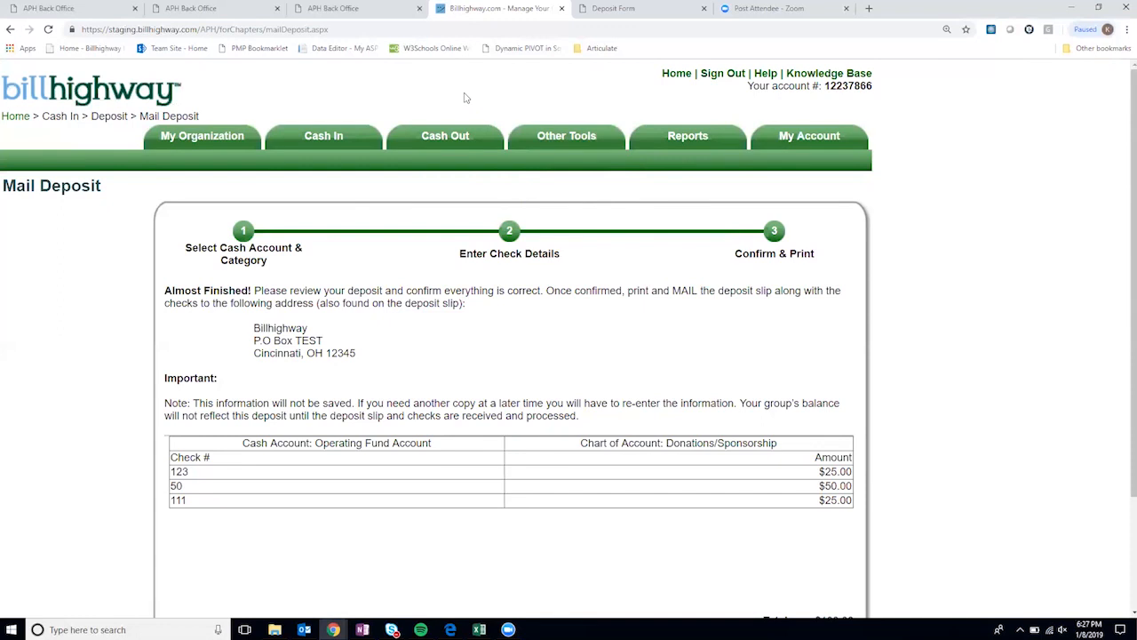
- Drop open the Cash Out menu while the three-check deposit confirmation stays visible
mouse_move(350, 133)
mouse_move(463, 133)
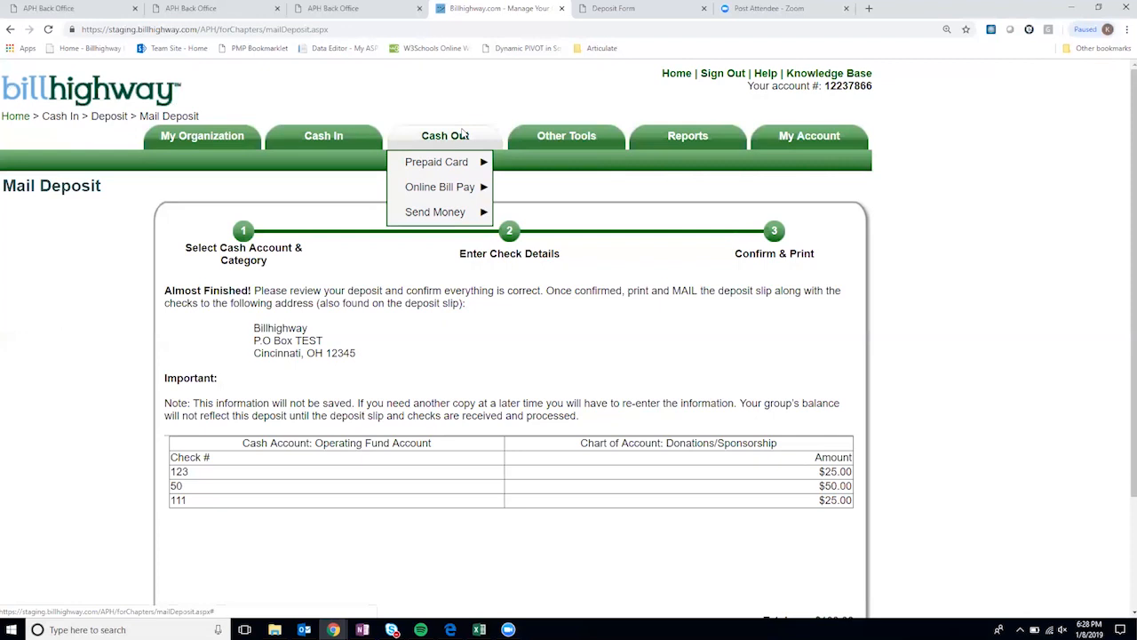
- Reveal the Prepaid Card submenu under Cash Out, past Online Bill Pay and Send Money
mouse_move(458, 168)
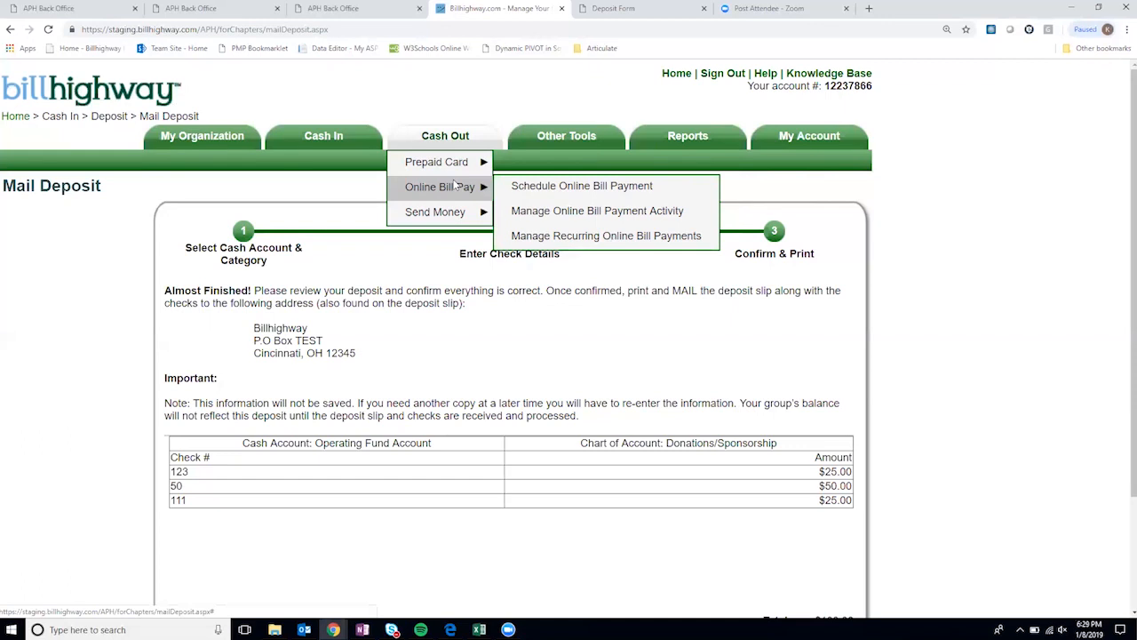
mouse_move(451, 217)
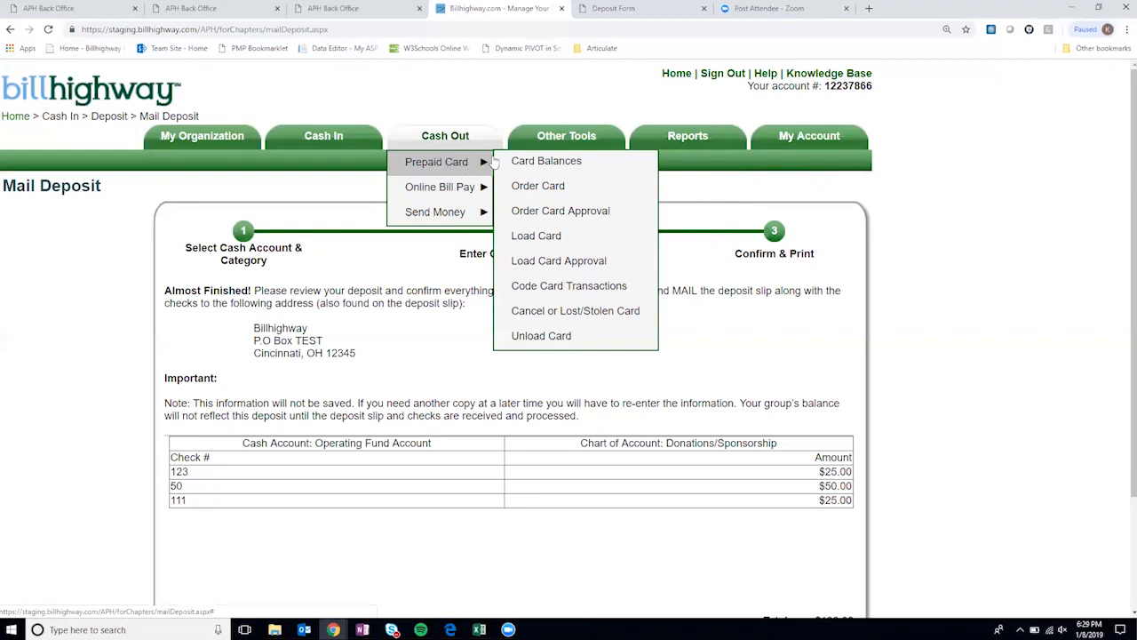
- Open the prepaid Order Card form and autofill the cardholder's date of birth from saved suggestions
left_click(545, 188)
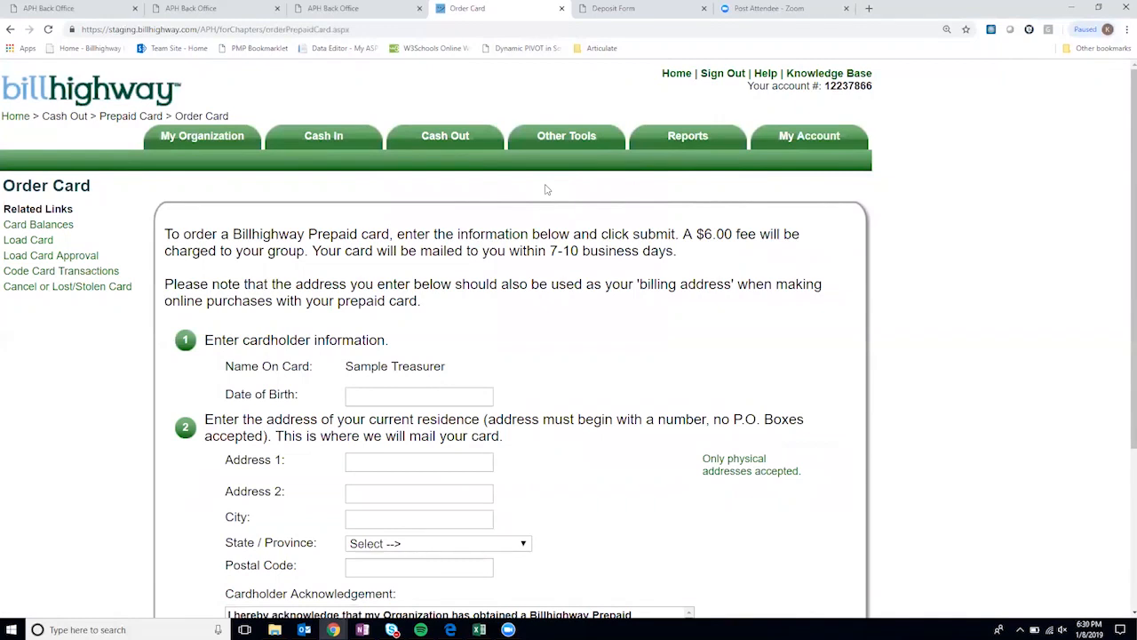
scroll(538, 274, "down", 1)
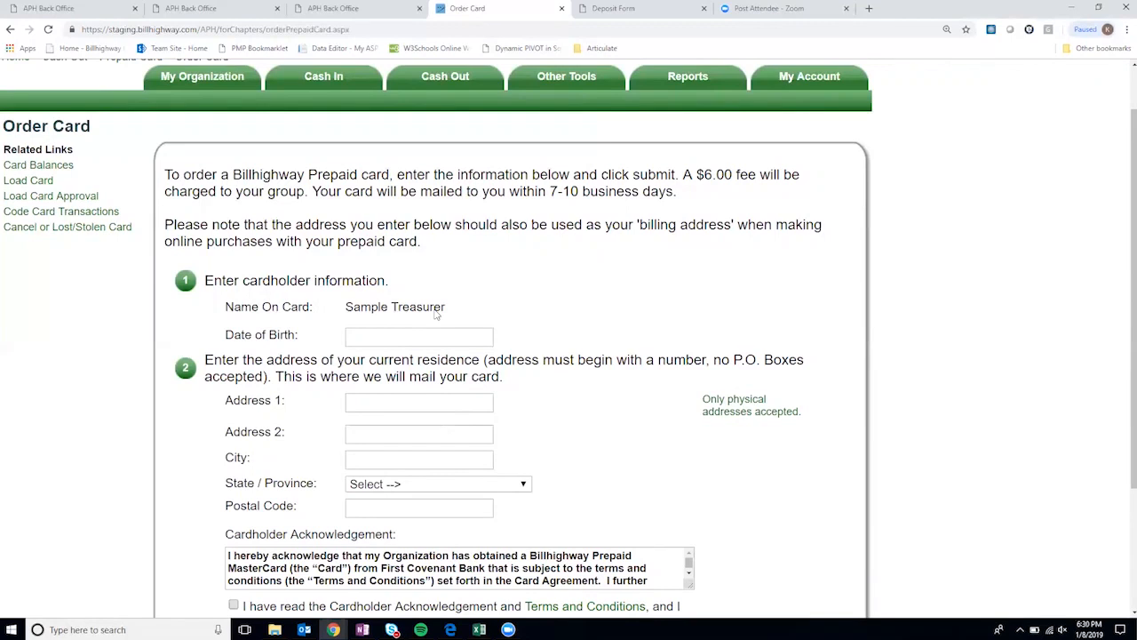
left_click(363, 335)
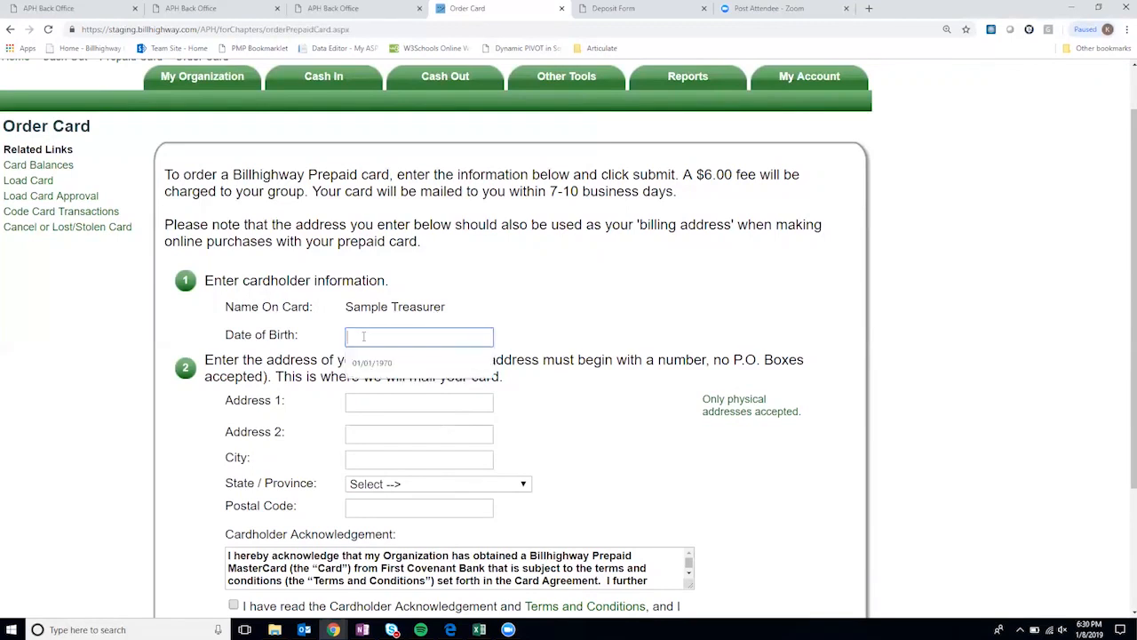
left_click(374, 356)
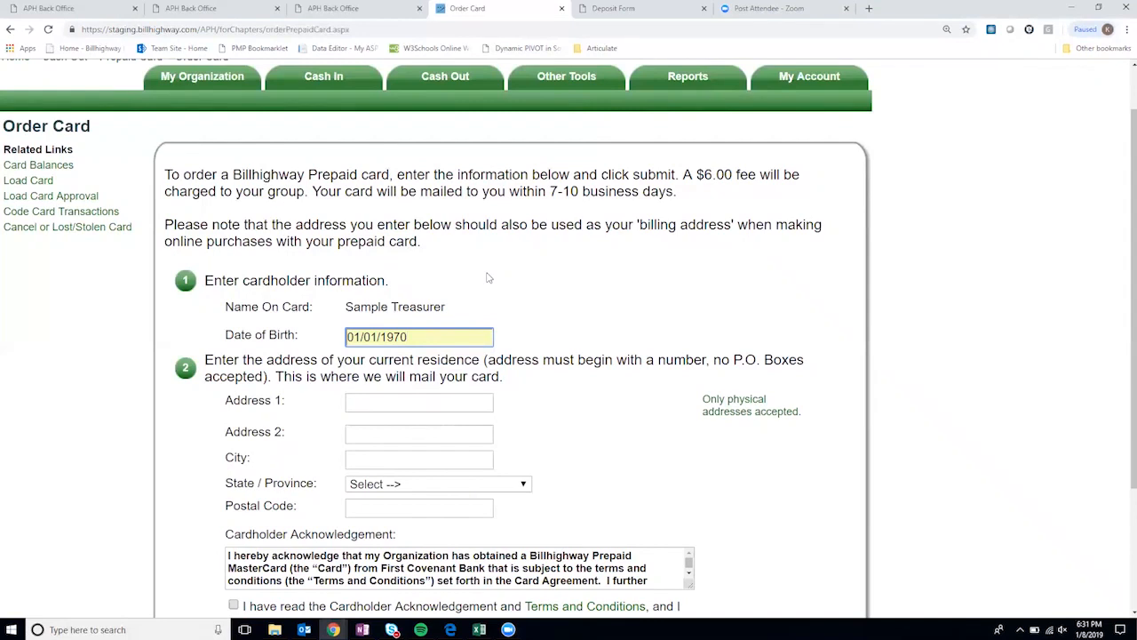
scroll(478, 308, "down", 1)
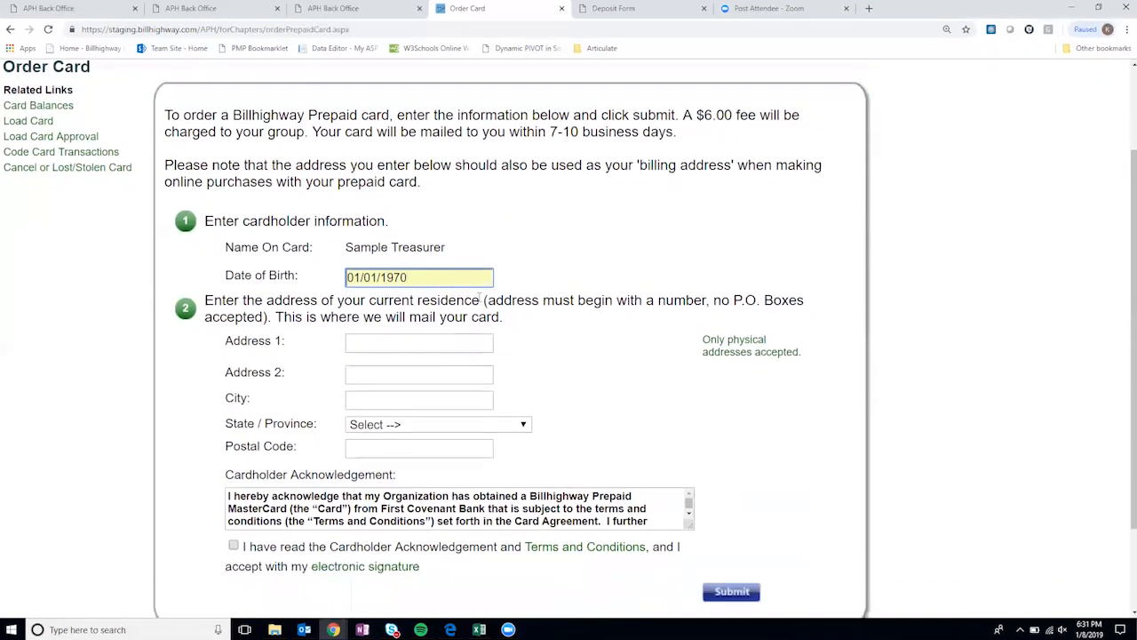
left_click(507, 299)
scroll(564, 336, "down", 1)
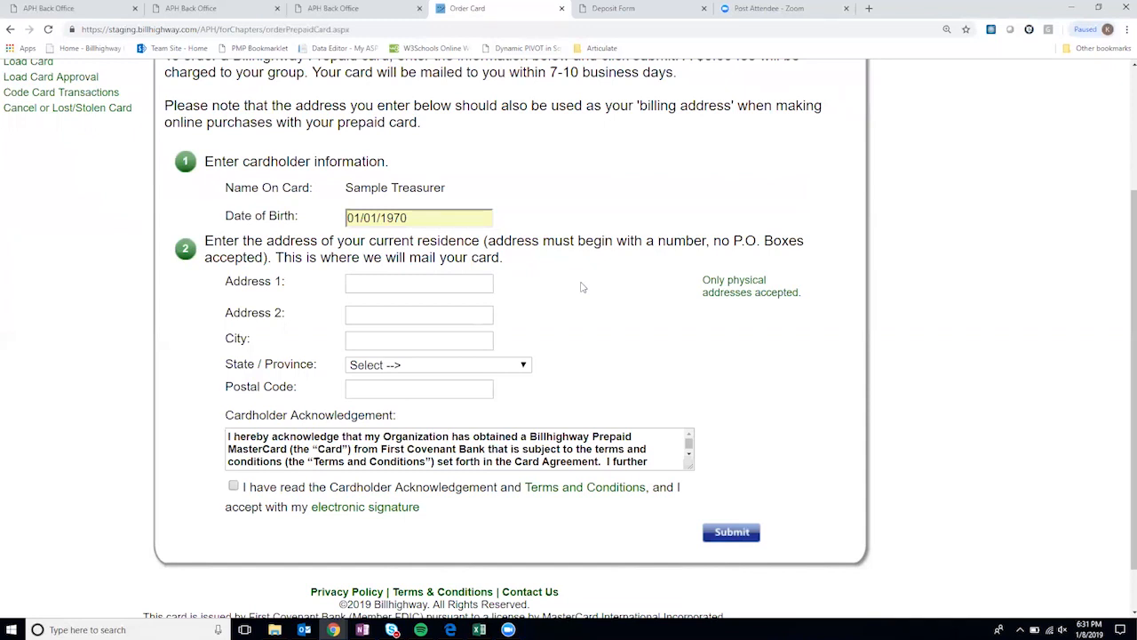
- Autofill the cardholder's mailing address, accept the acknowledgement, and submit the card order
left_click(389, 283)
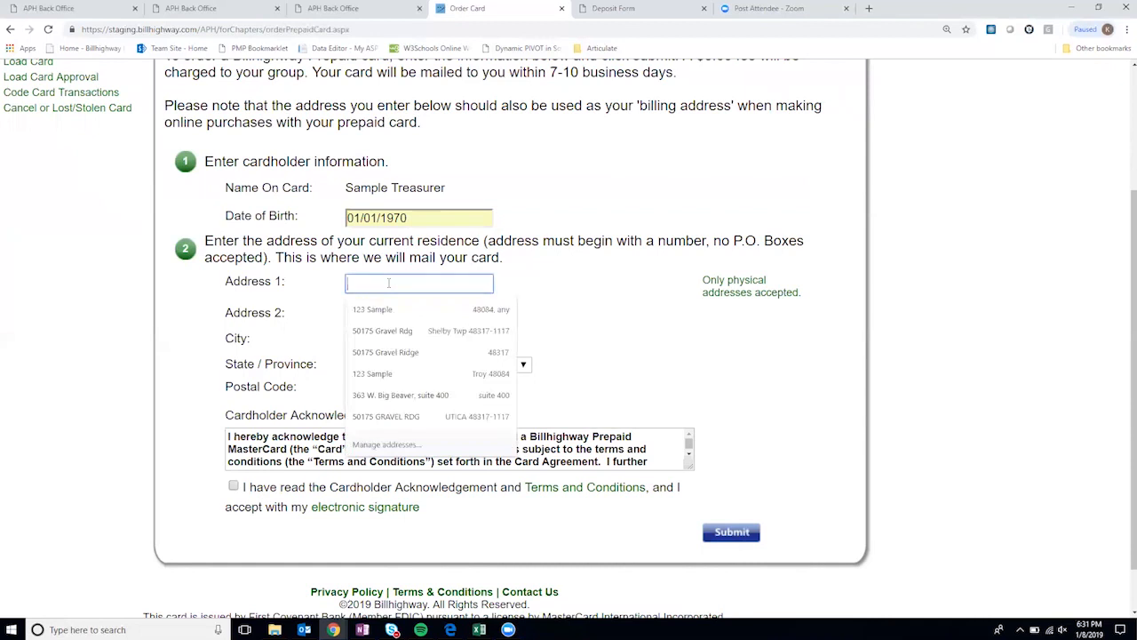
left_click(397, 311)
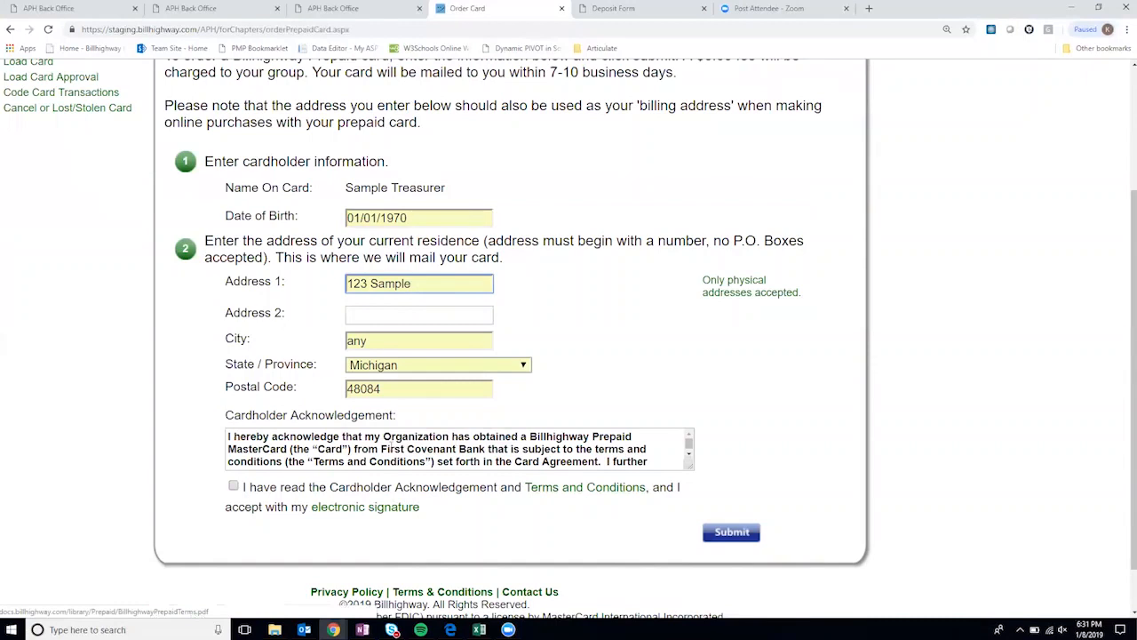
left_click_drag(688, 441, 690, 453)
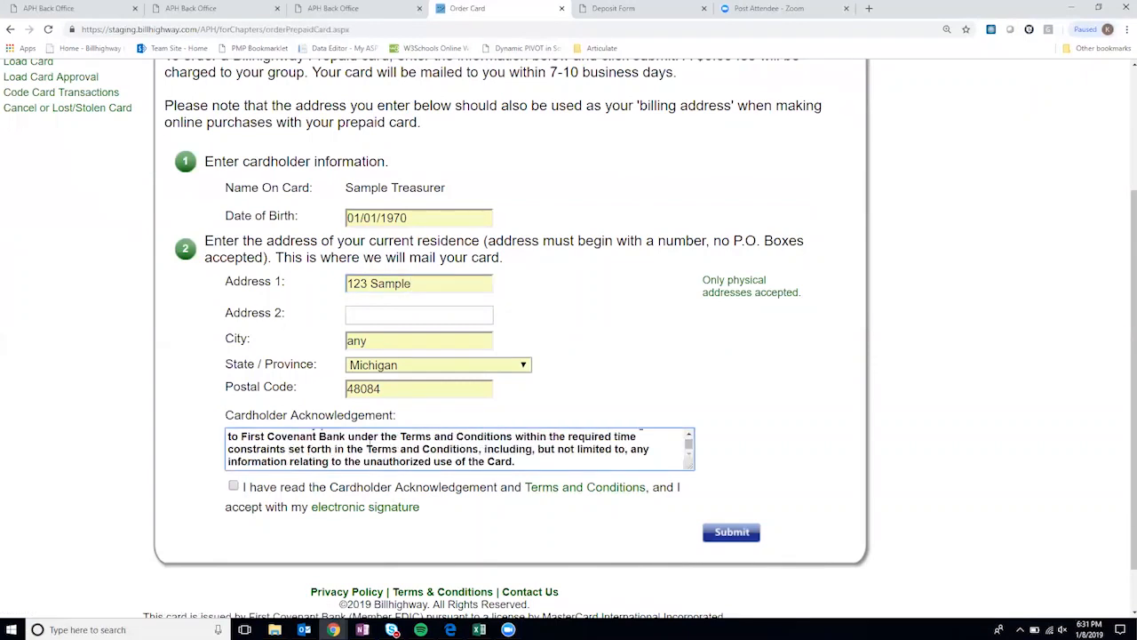
left_click(235, 486)
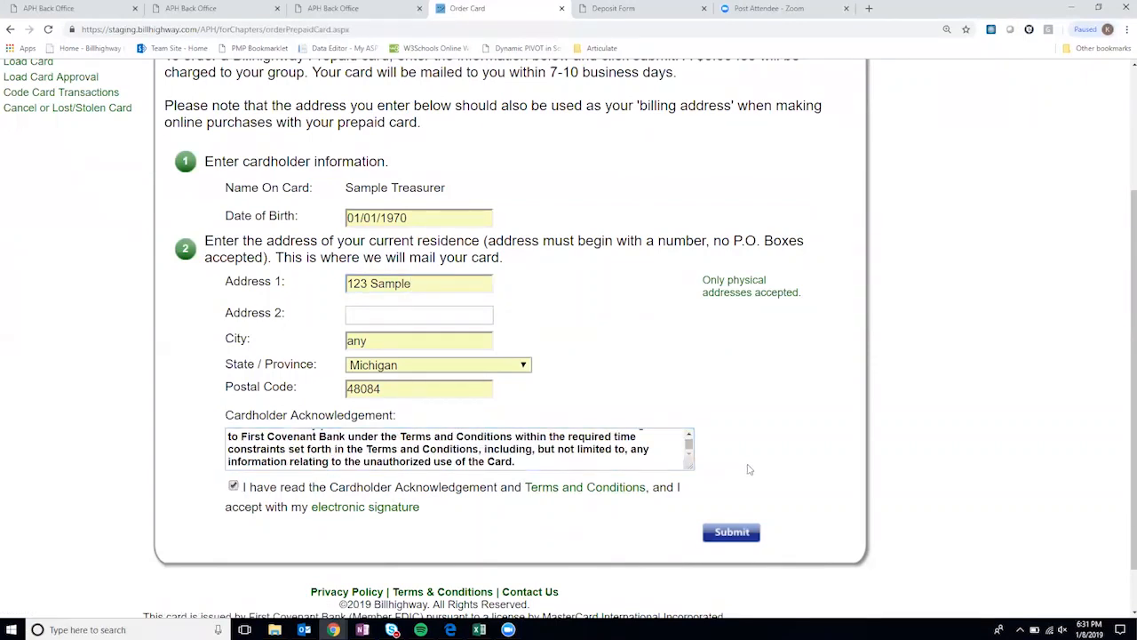
left_click(742, 533)
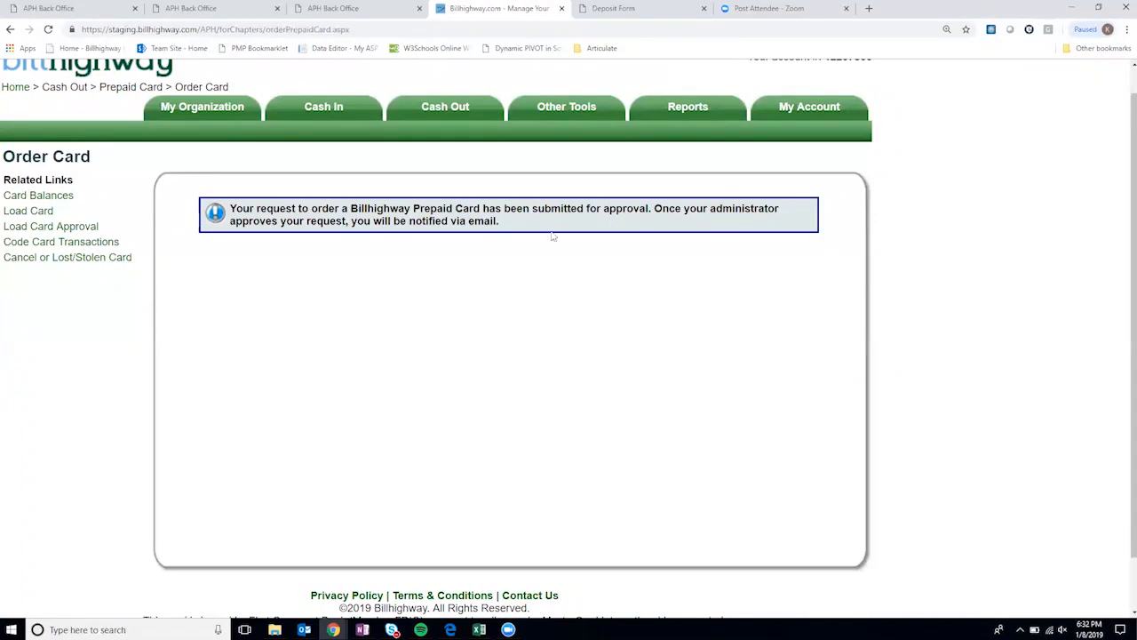
- Open Order Card Approval to see the pending card request dated 1/8/2019 6:31:49 PM
mouse_move(455, 123)
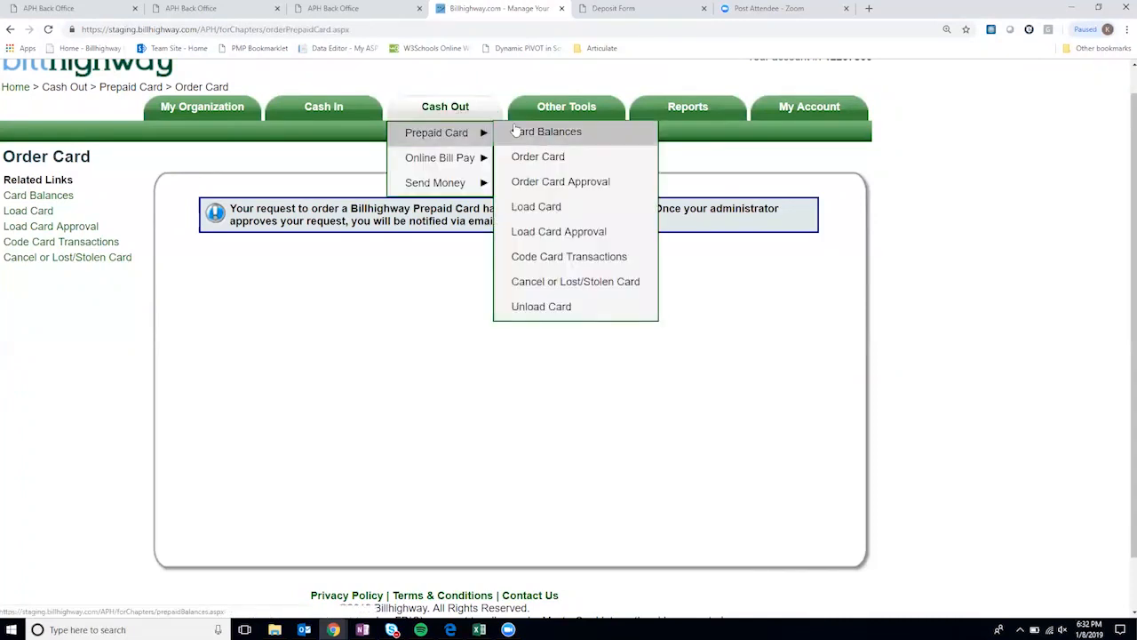
left_click(557, 185)
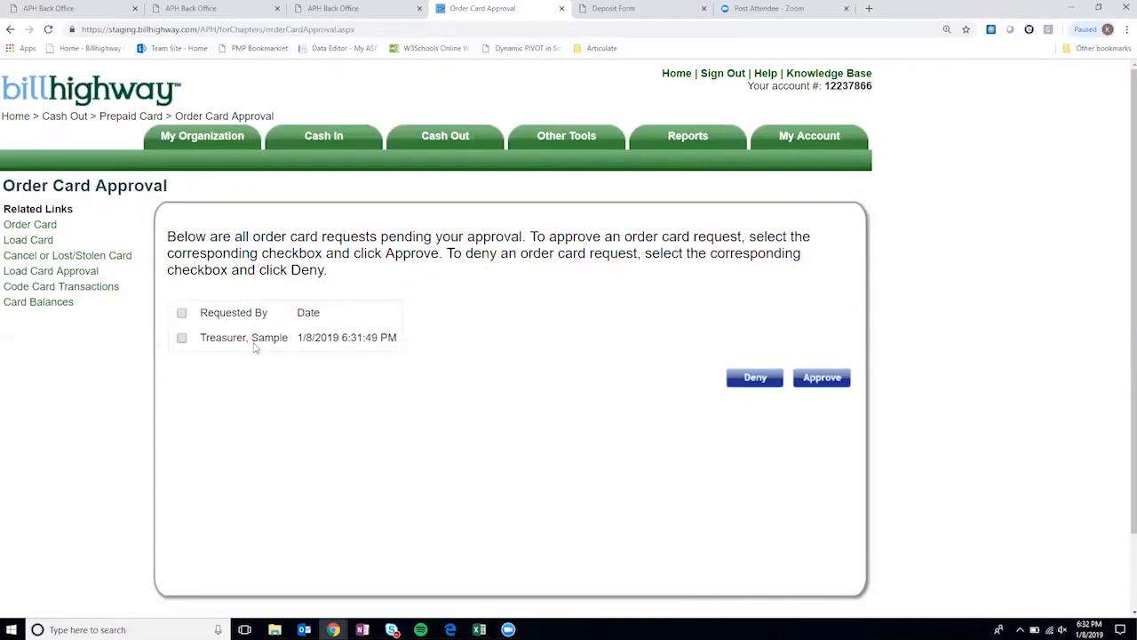
- Select the 1/8/2019 card request and approve it, confirming with OK
left_click(181, 338)
left_click(819, 380)
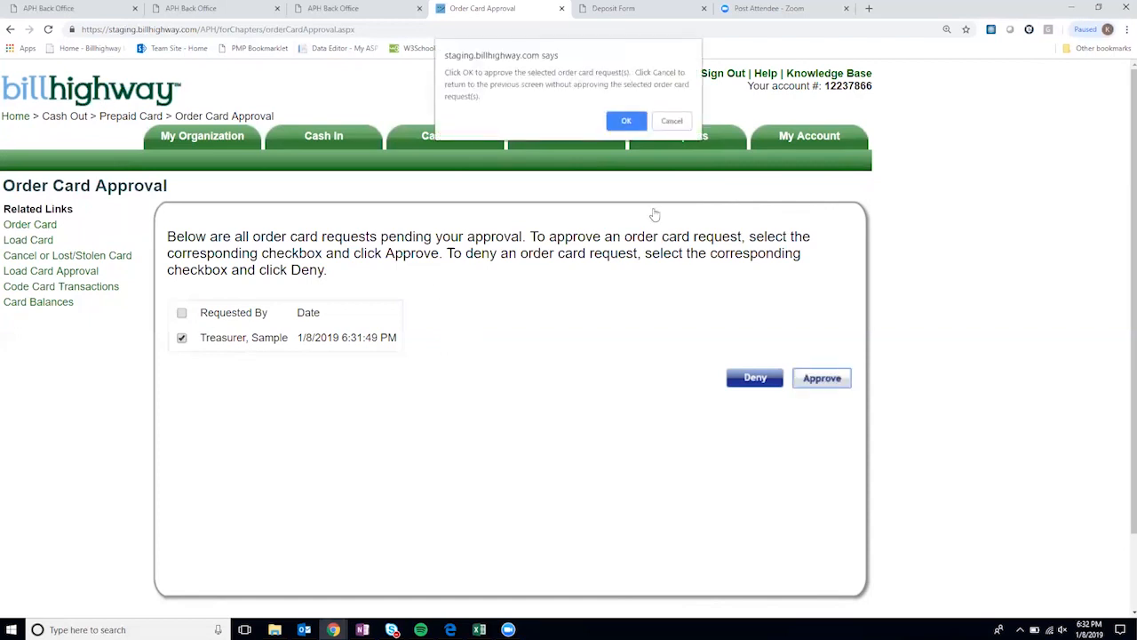
left_click(628, 121)
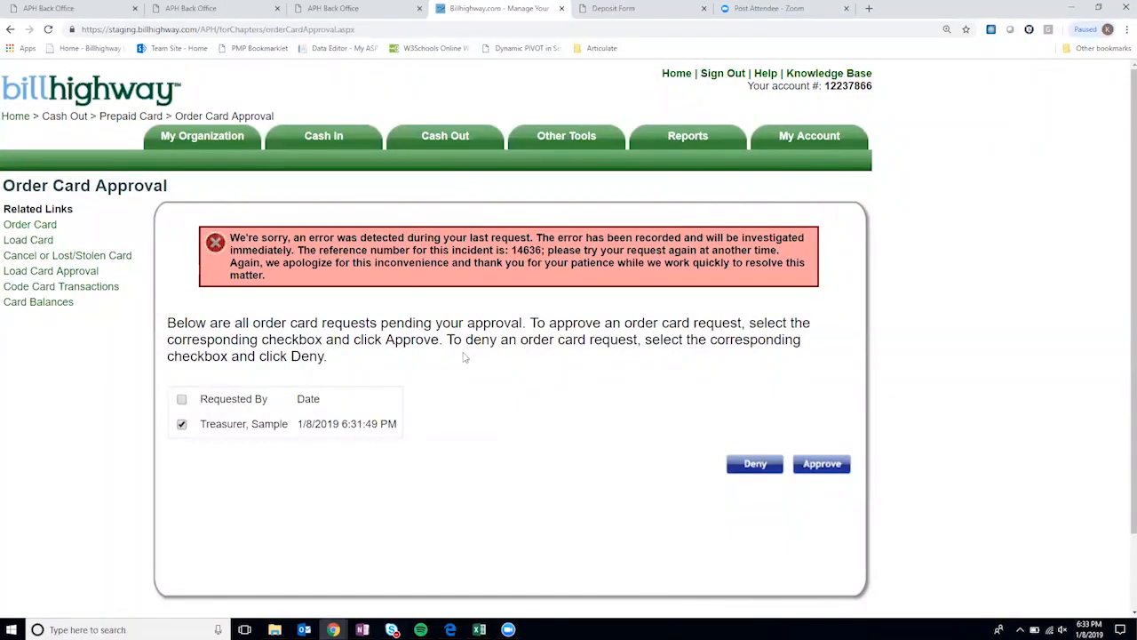
scroll(467, 358, "down", 1)
scroll(489, 405, "up", 1)
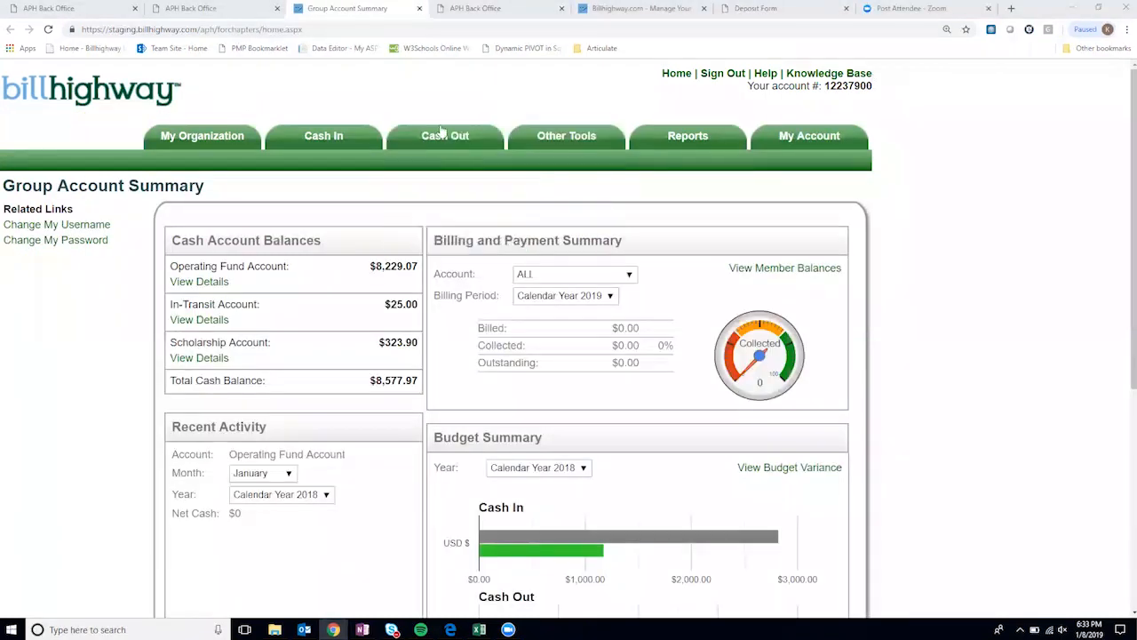
- Reload the Order Card Approval page via Cash Out > Prepaid Card until the error clears
mouse_move(438, 162)
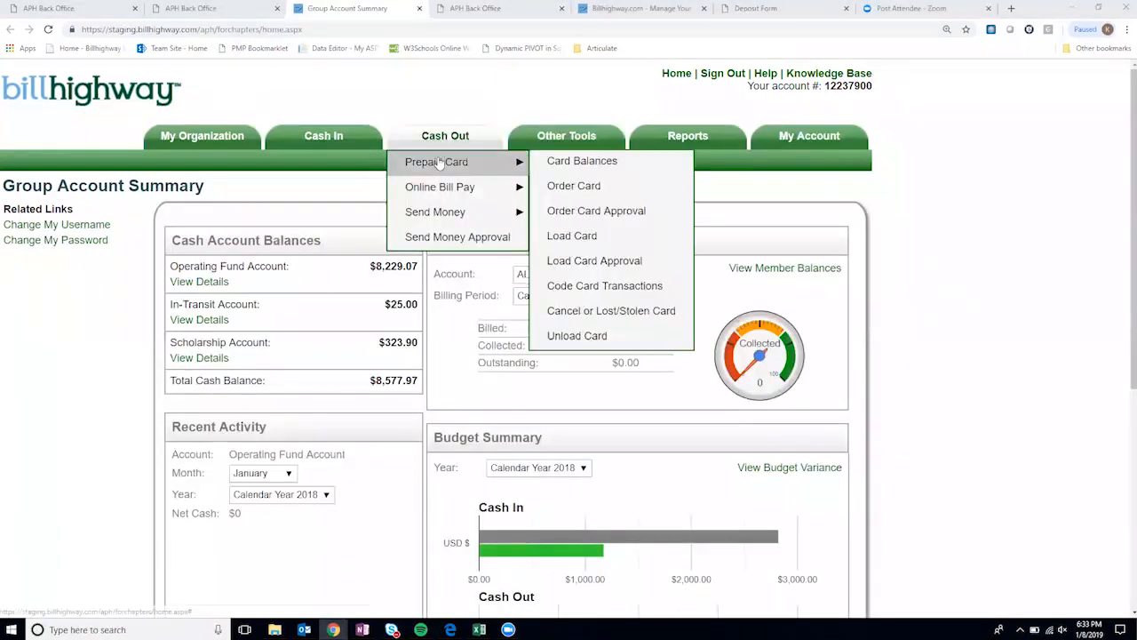
left_click(591, 215)
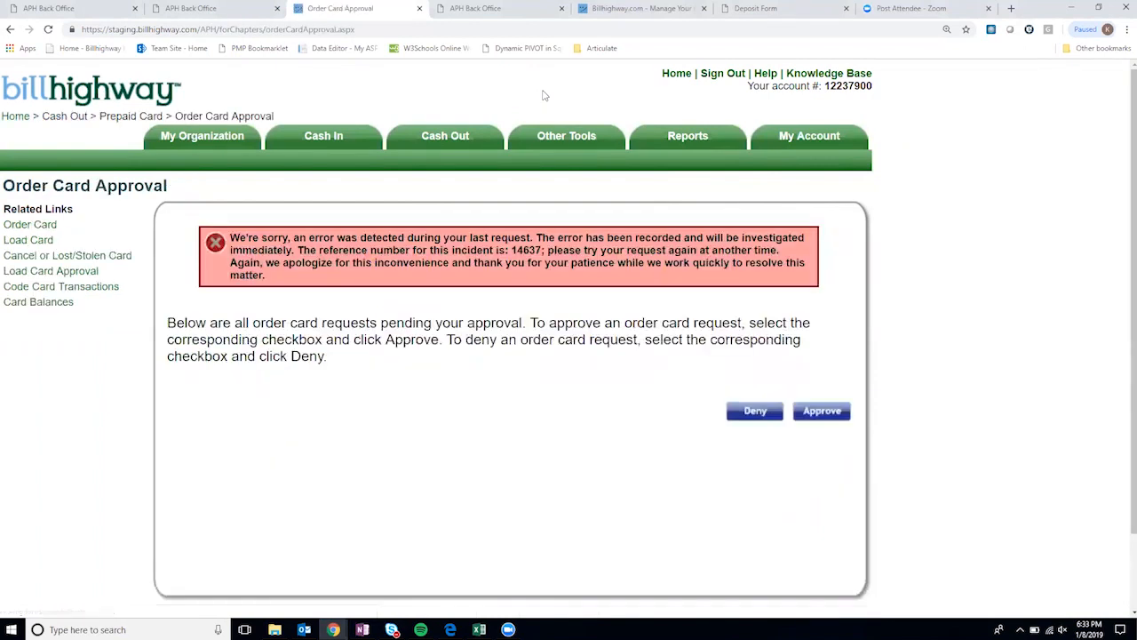
mouse_move(569, 161)
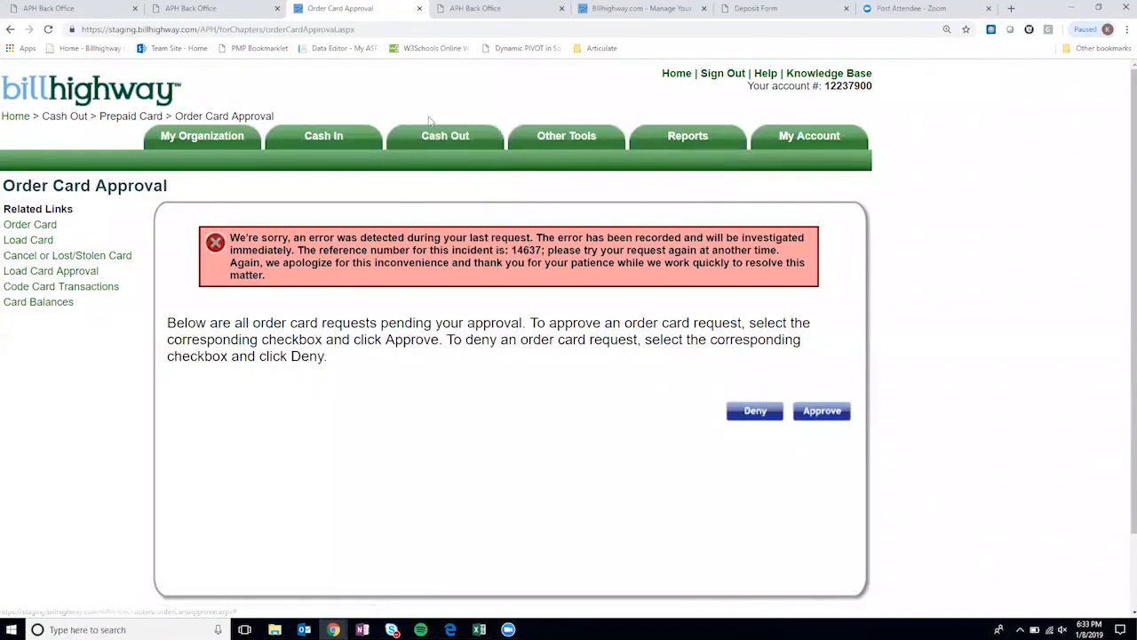
mouse_move(452, 163)
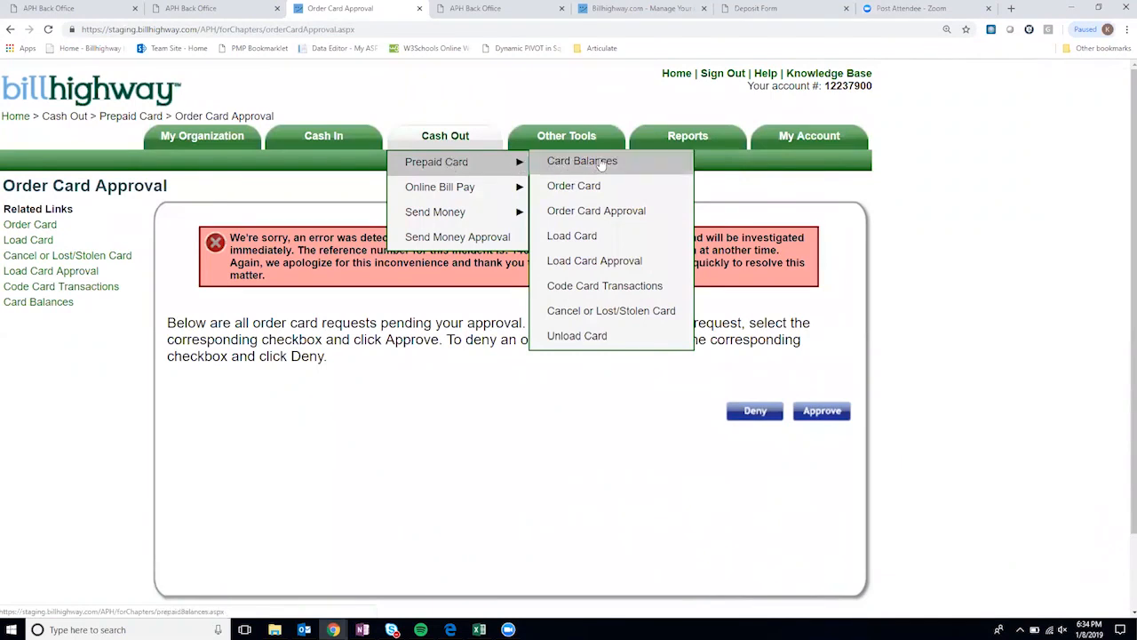
left_click(606, 212)
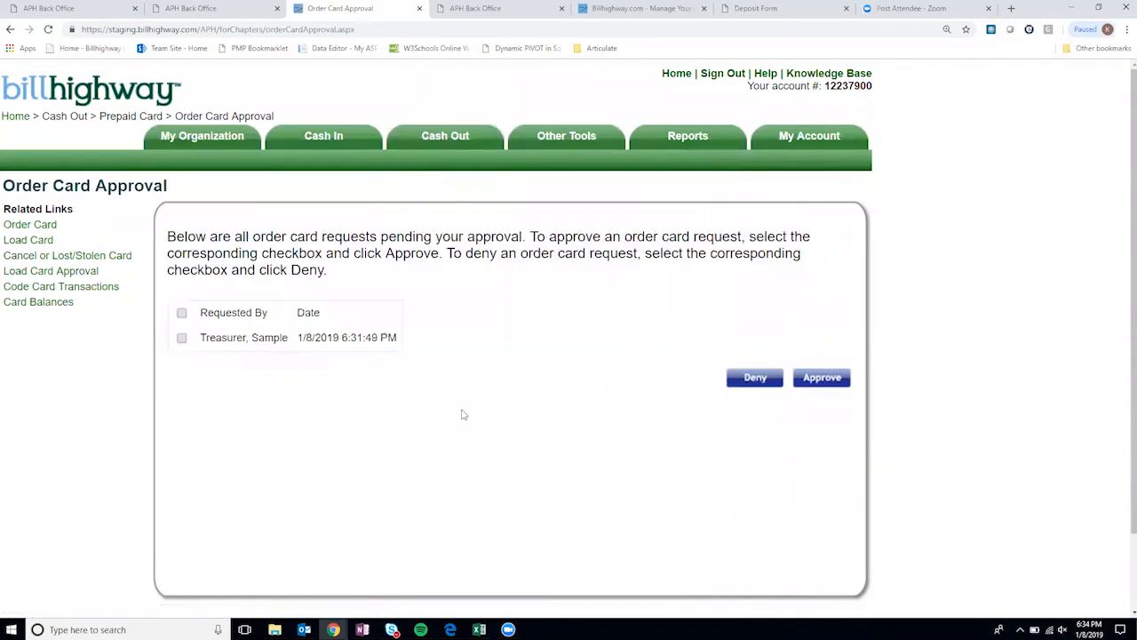
- Select the treasurer's pending card request, approve it, and confirm the approval
left_click(182, 338)
left_click(823, 378)
left_click(627, 121)
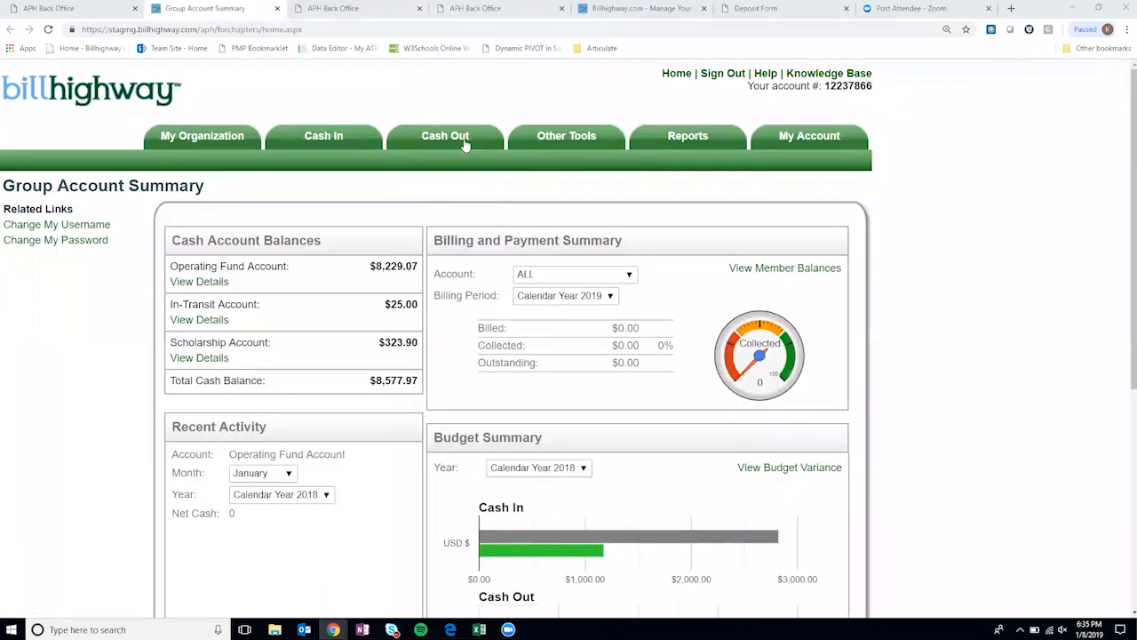
- Return to the Group Account Summary and point to Cash Out > Prepaid Card
mouse_move(444, 138)
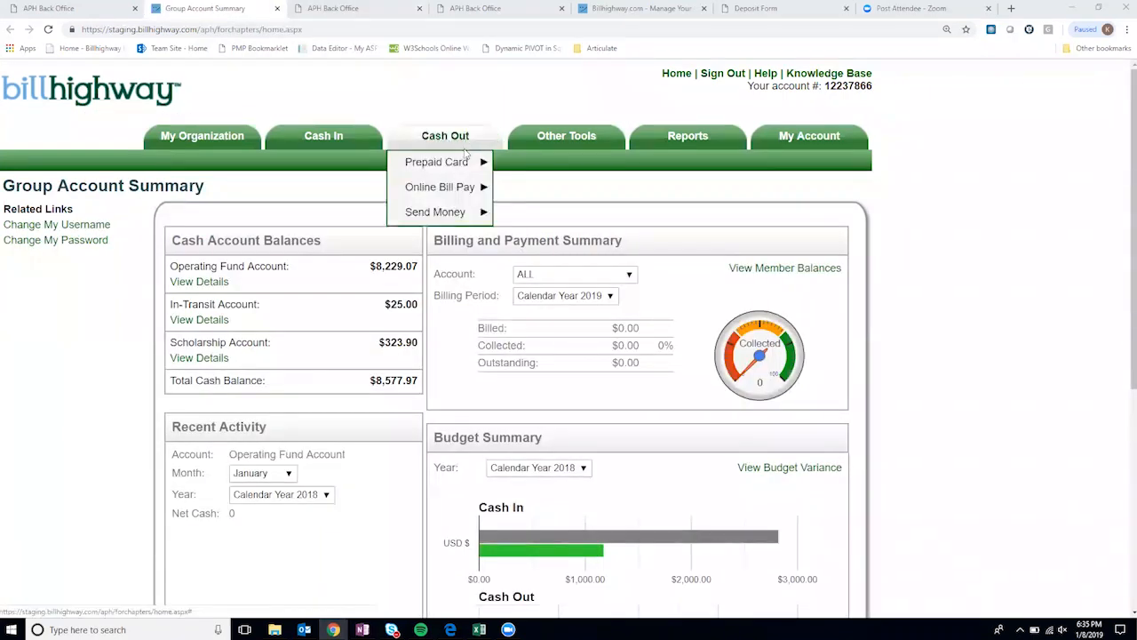
mouse_move(480, 162)
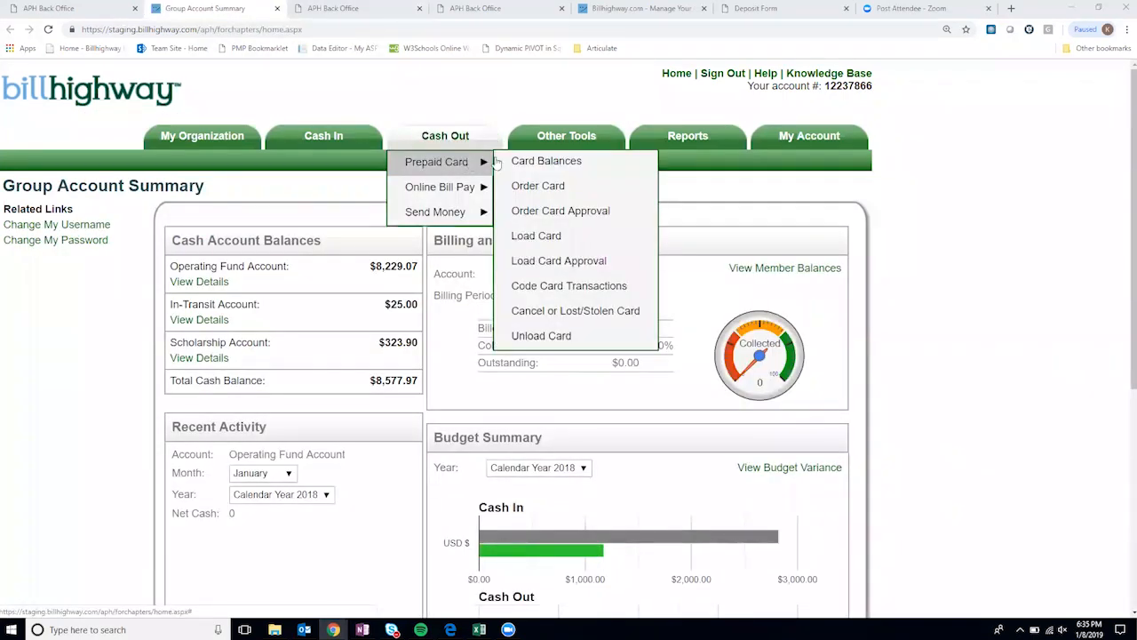
- Open Card Balances and highlight the treasurer's new card showing a $0.00 balance
left_click(559, 166)
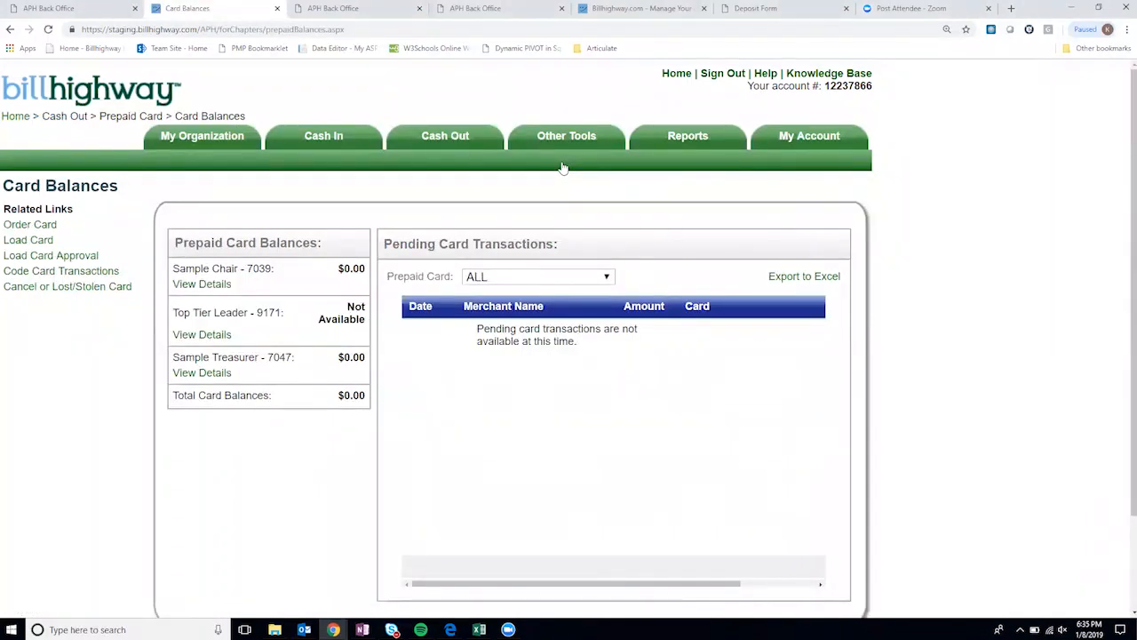
scroll(502, 245, "down", 2)
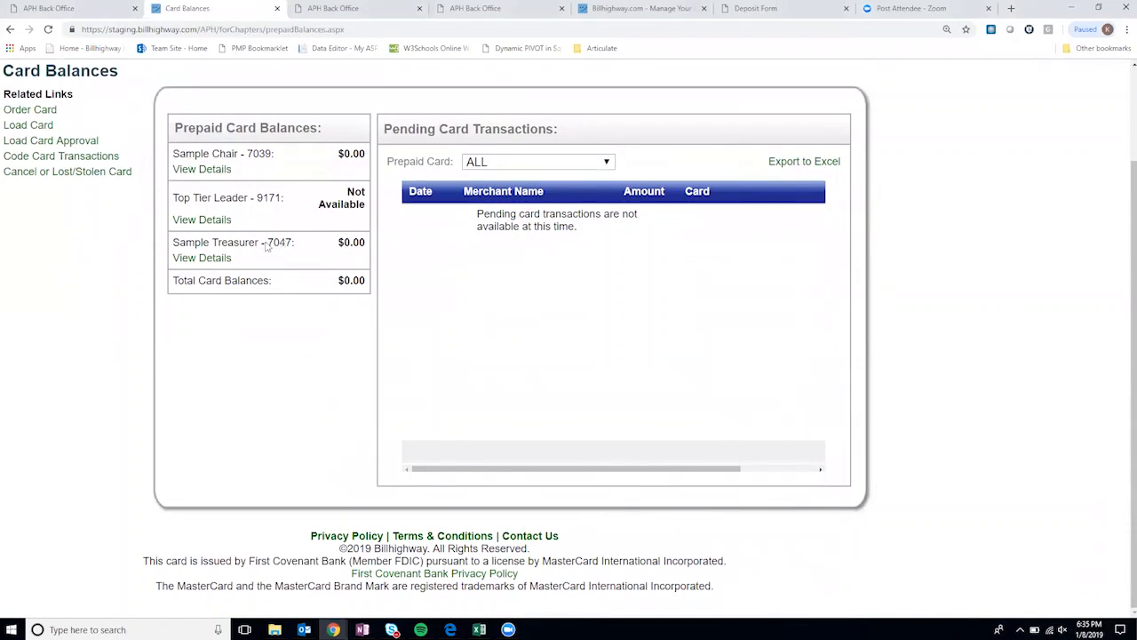
left_click_drag(174, 246, 258, 246)
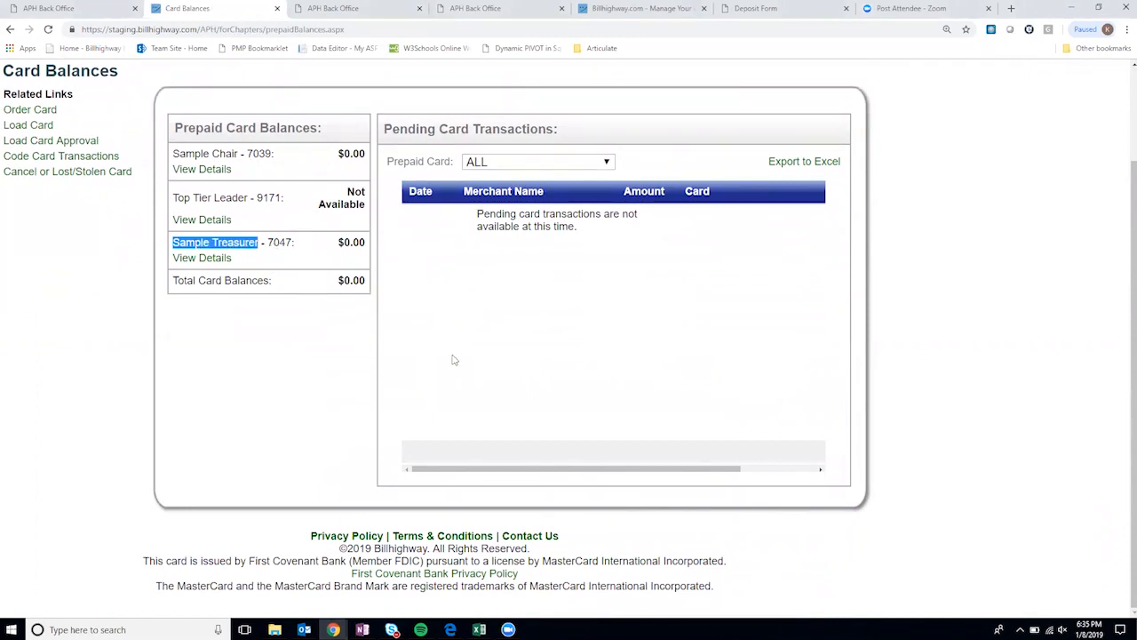
scroll(456, 362, "up", 1)
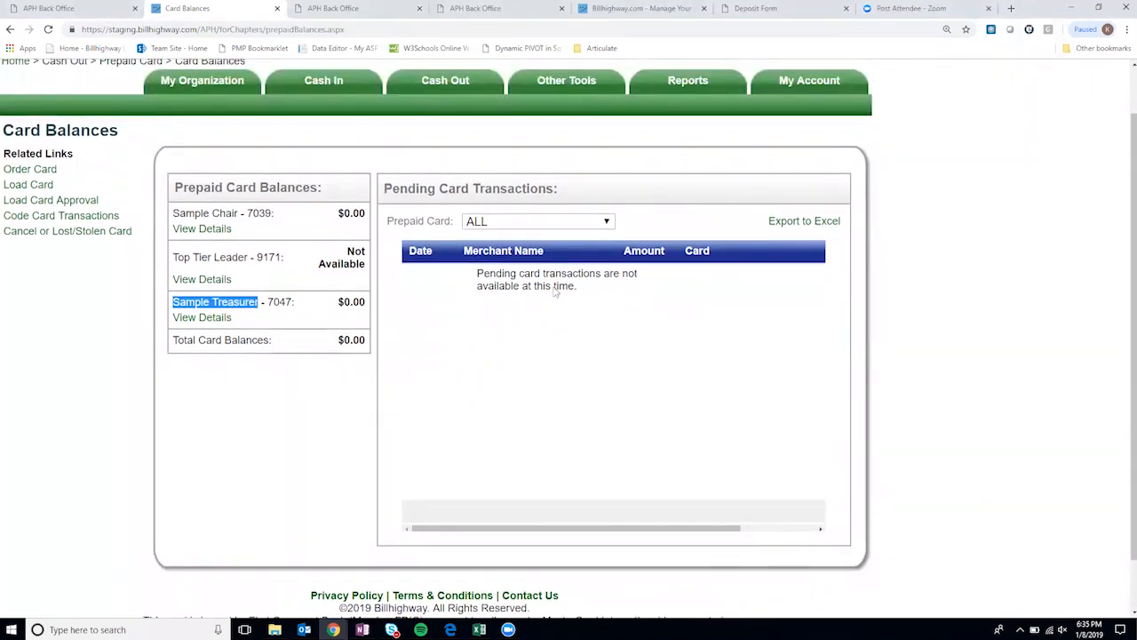
scroll(586, 320, "up", 1)
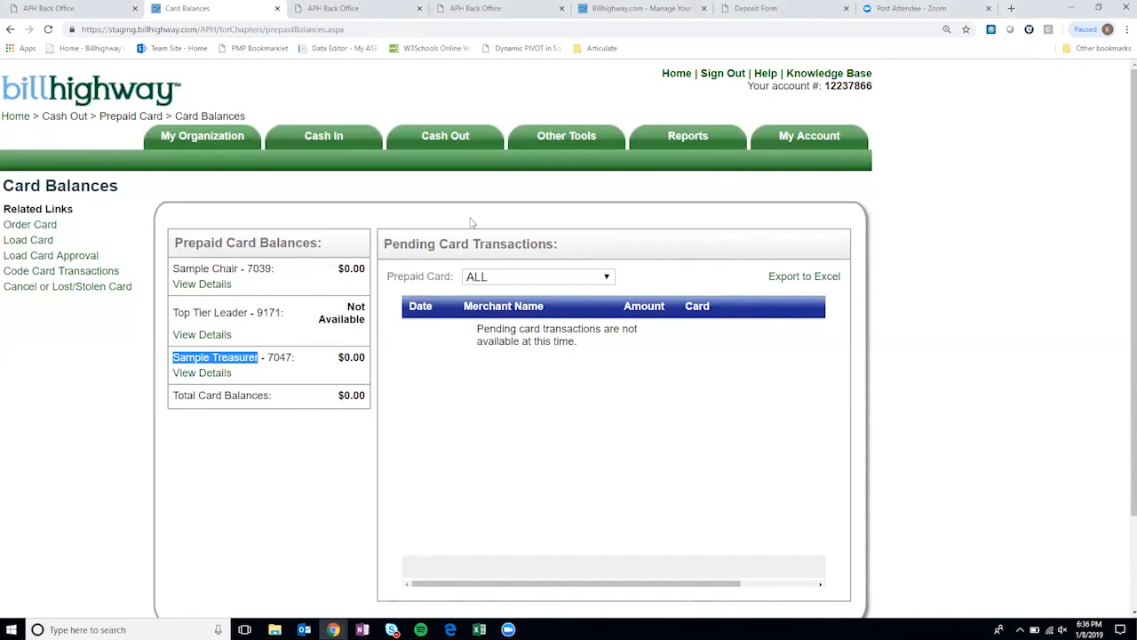
mouse_move(450, 140)
mouse_move(455, 162)
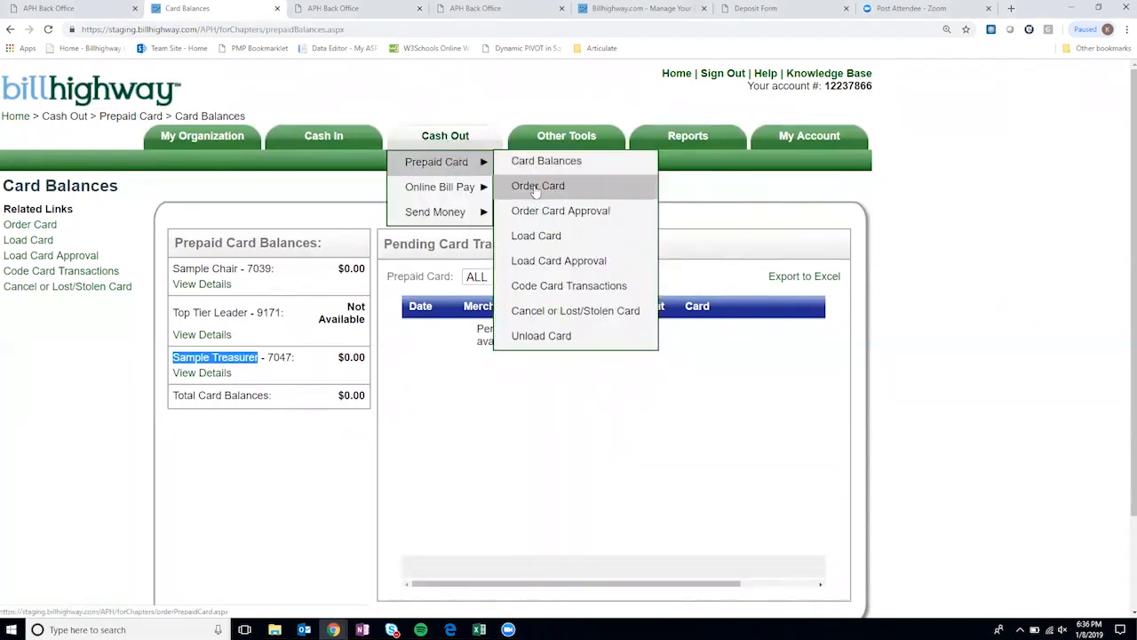
- Open the Load Card form and review the $0.00 card balance and Unapproved Loads
left_click(537, 241)
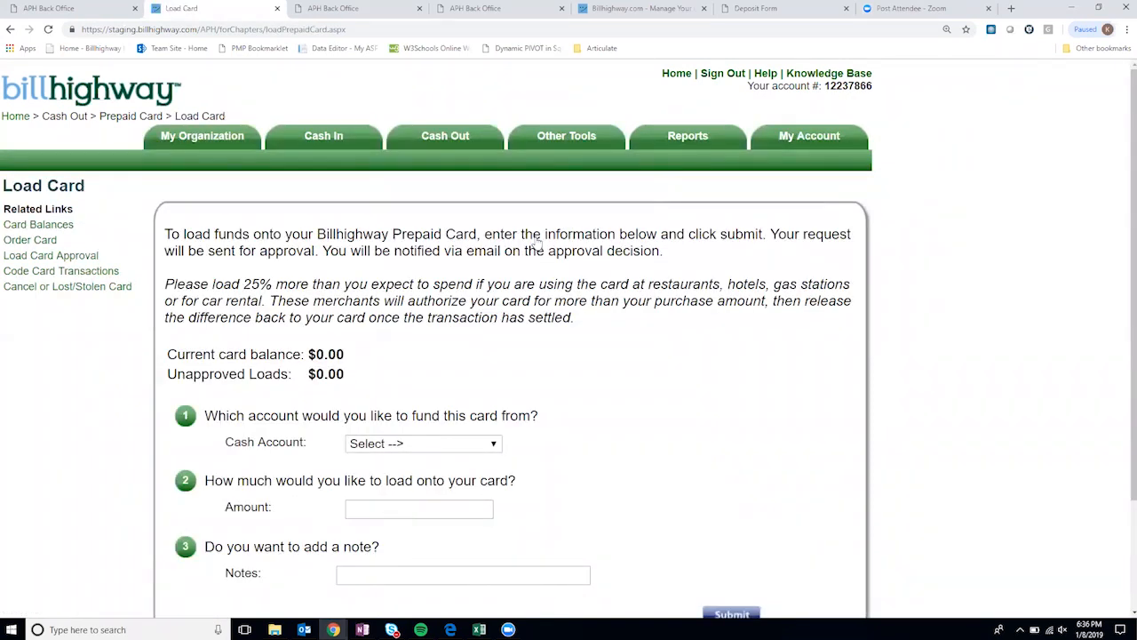
scroll(536, 302, "down", 2)
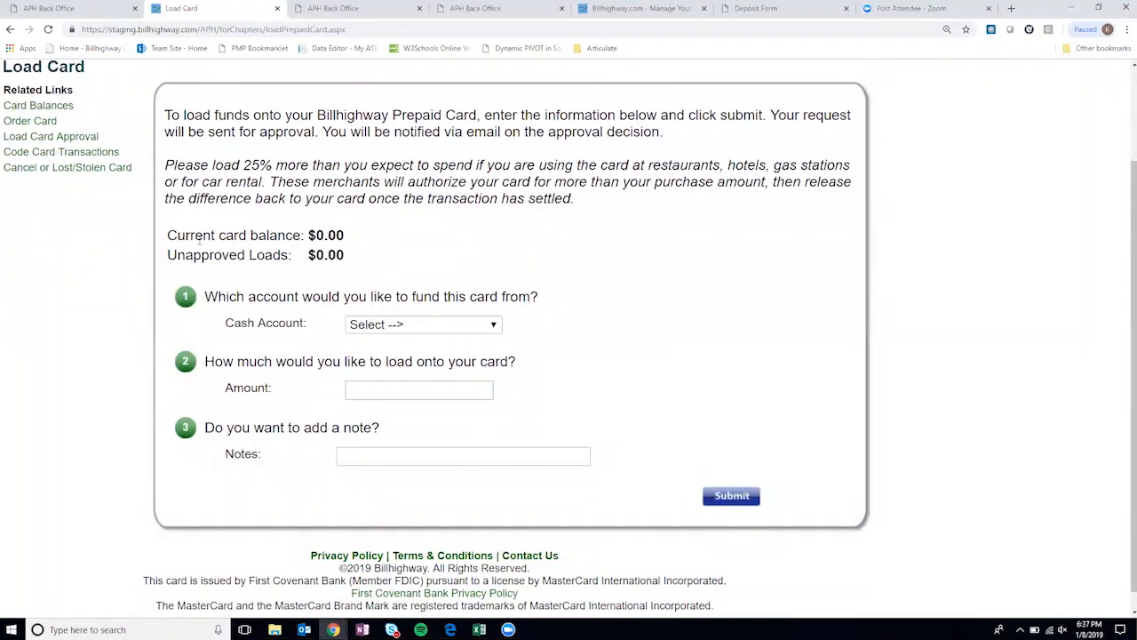
double_click(327, 234)
left_click(324, 259)
left_click_drag(318, 256, 374, 261)
left_click(361, 250)
- Fund the load from the Operating Fund Account, noting its $8,229.07 balance
left_click(414, 326)
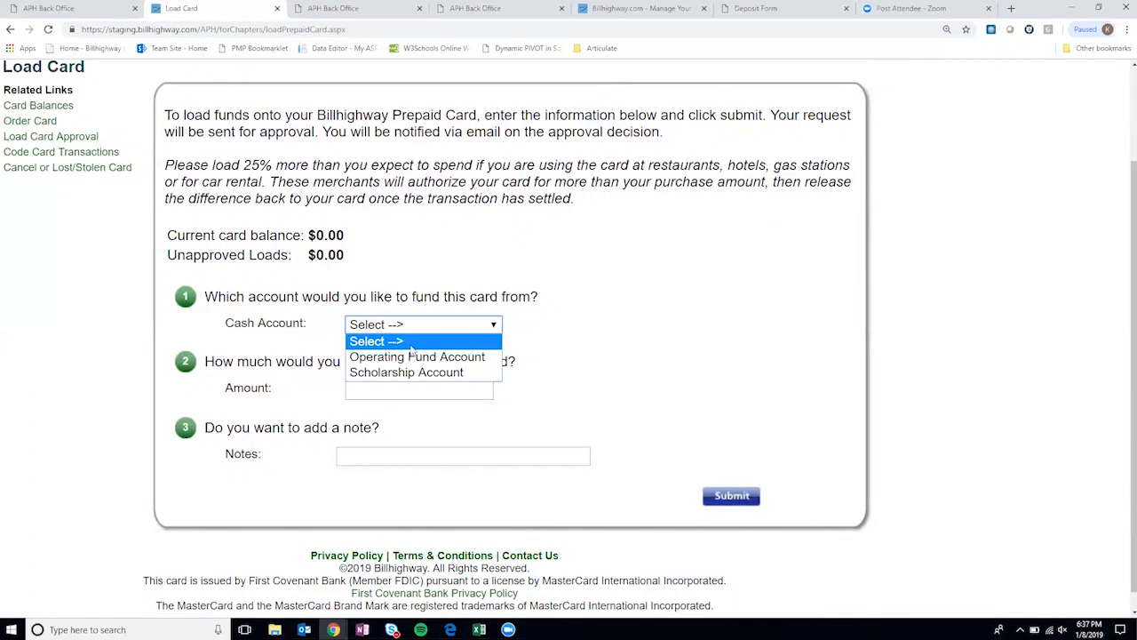
left_click(415, 357)
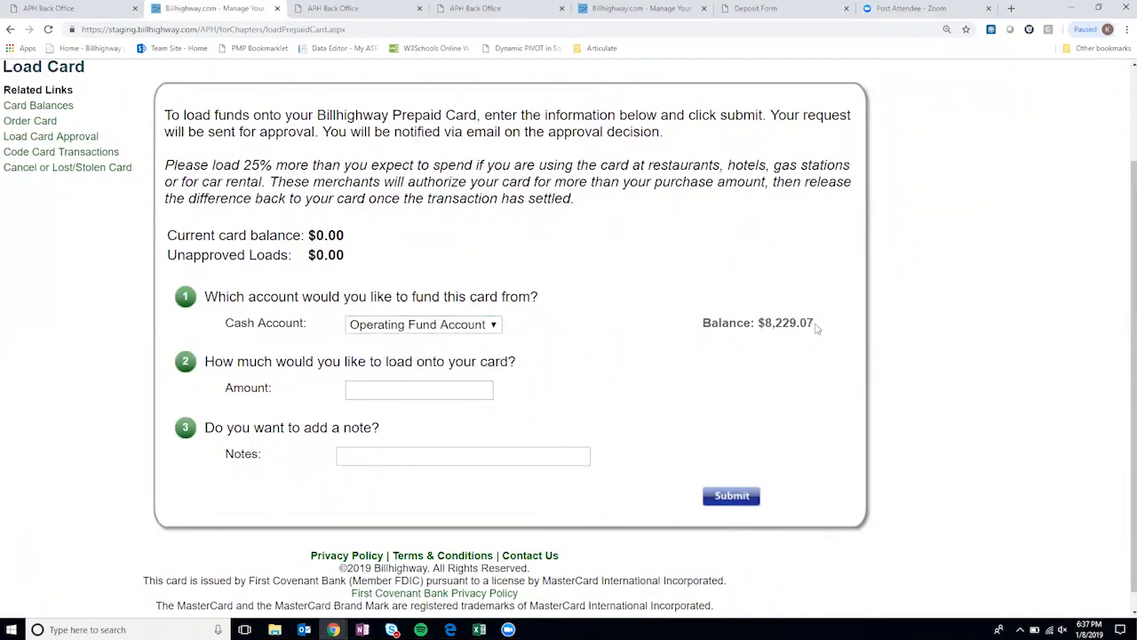
left_click_drag(814, 322, 766, 321)
left_click(805, 343)
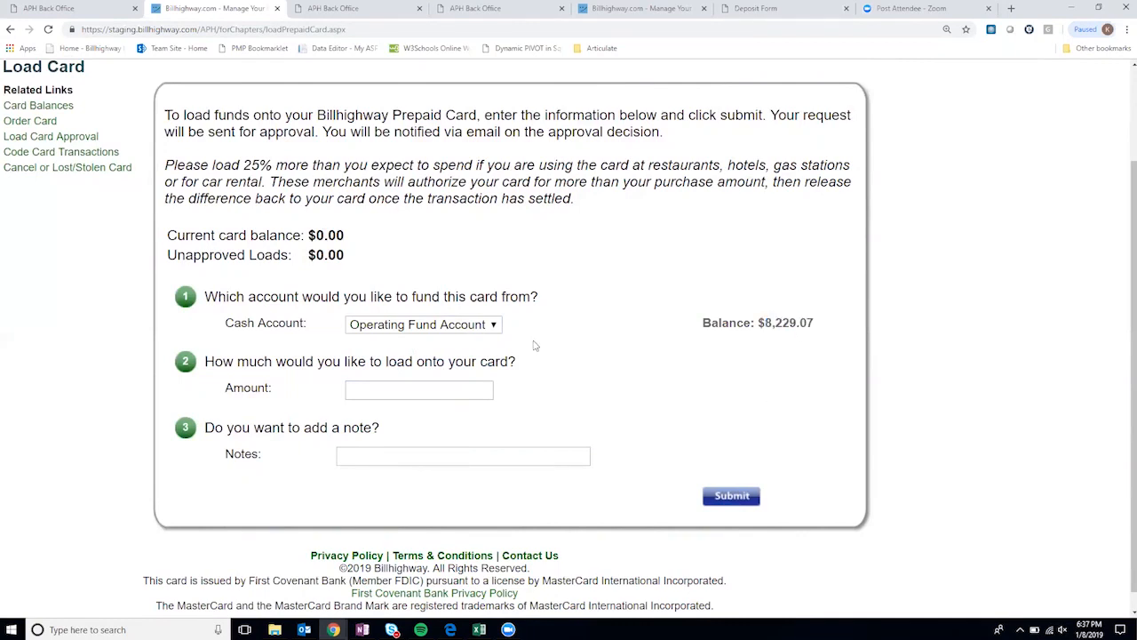
- Enter 200 as the amount and 'Sample load request' as the note
left_click(377, 389)
type("200")
left_click(533, 410)
left_click(419, 454)
type("S")
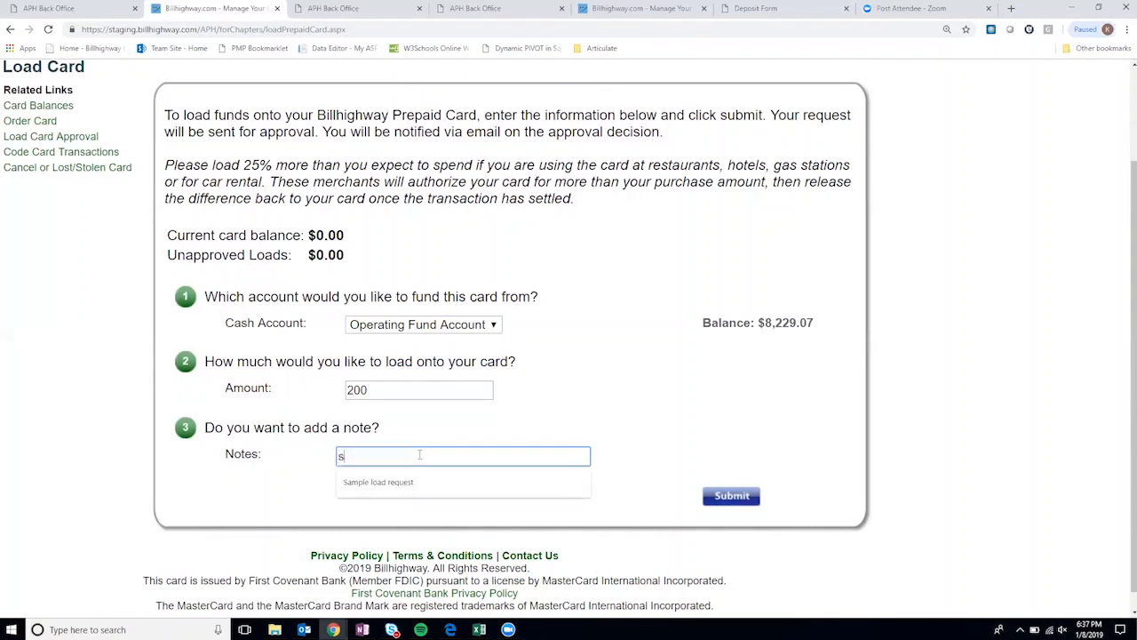
key("Down")
key("Return")
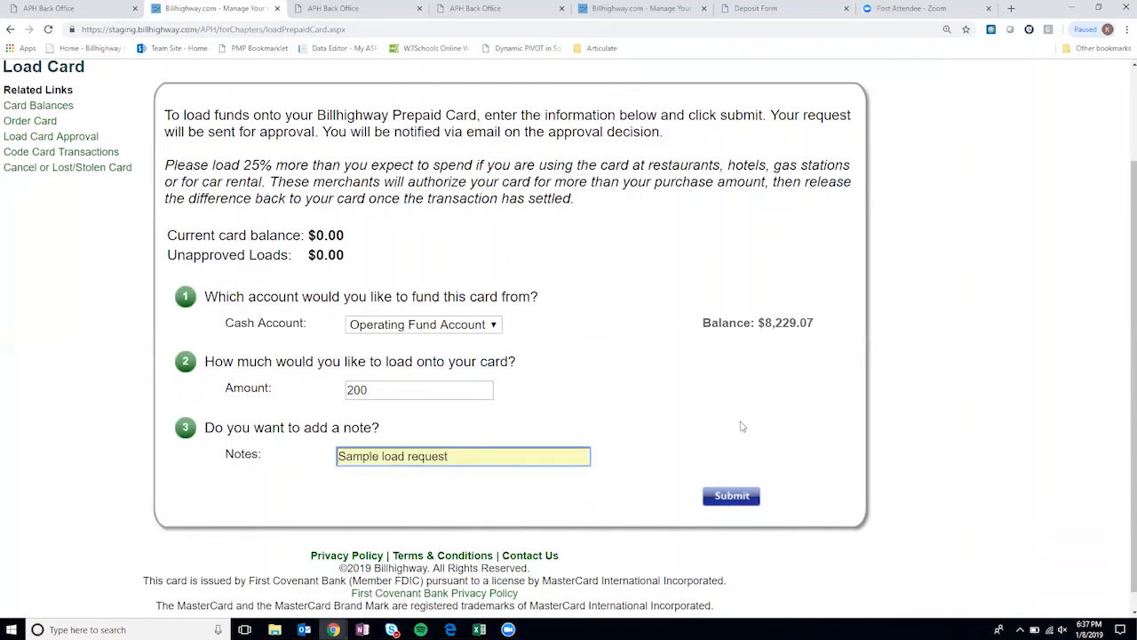
- Submit the 200 load request and confirm it is awaiting approval
left_click(738, 493)
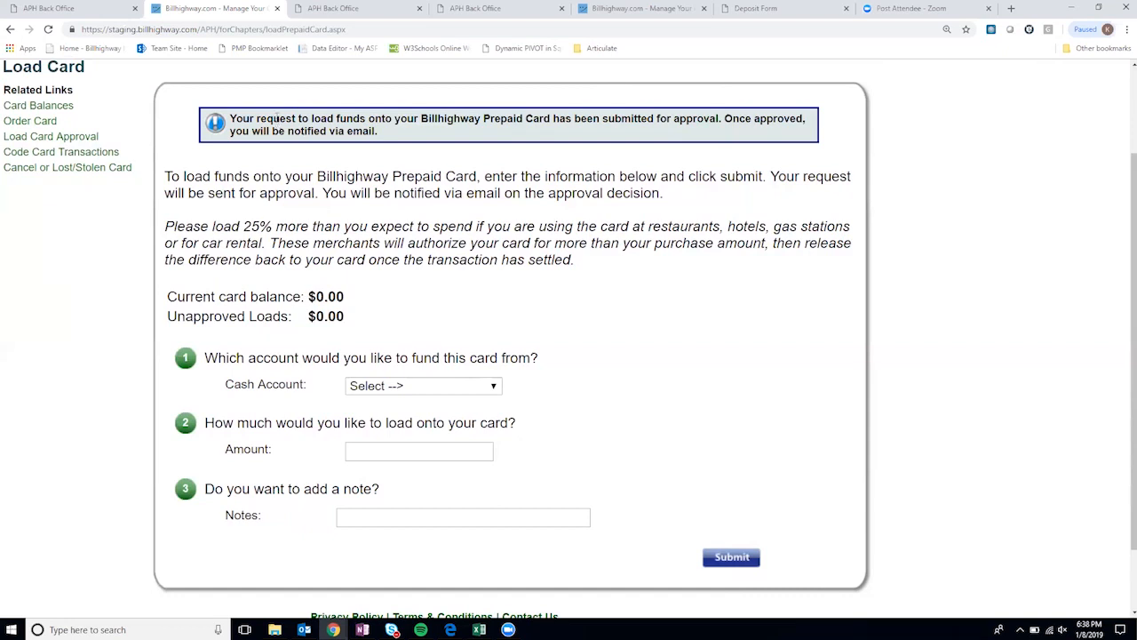
scroll(533, 222, "up", 2)
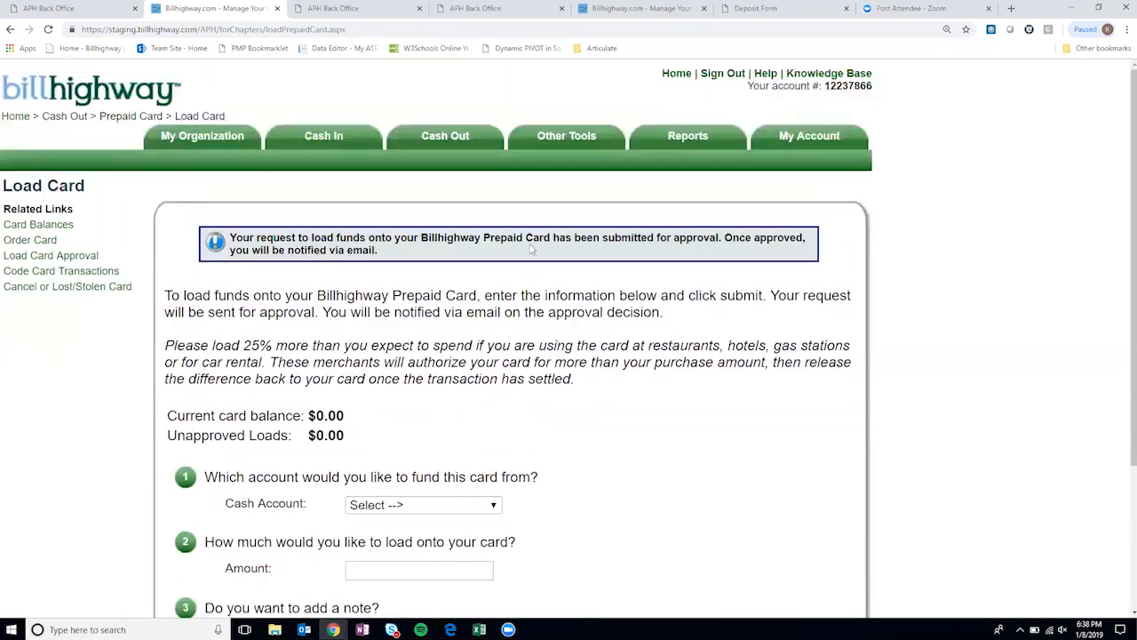
mouse_move(475, 138)
mouse_move(466, 161)
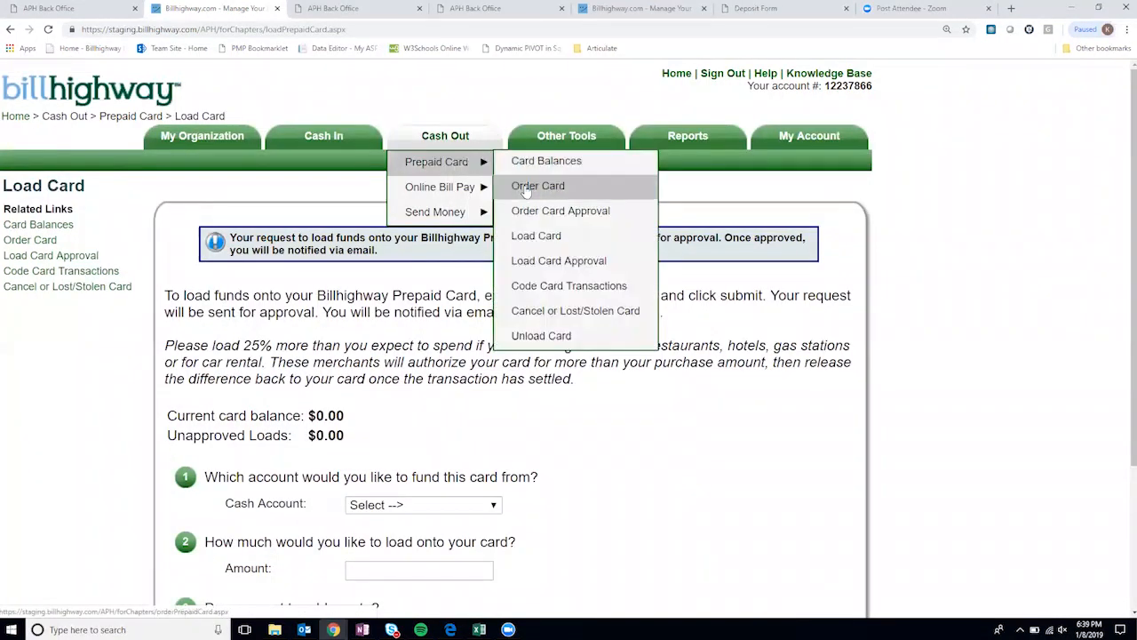
left_click(536, 236)
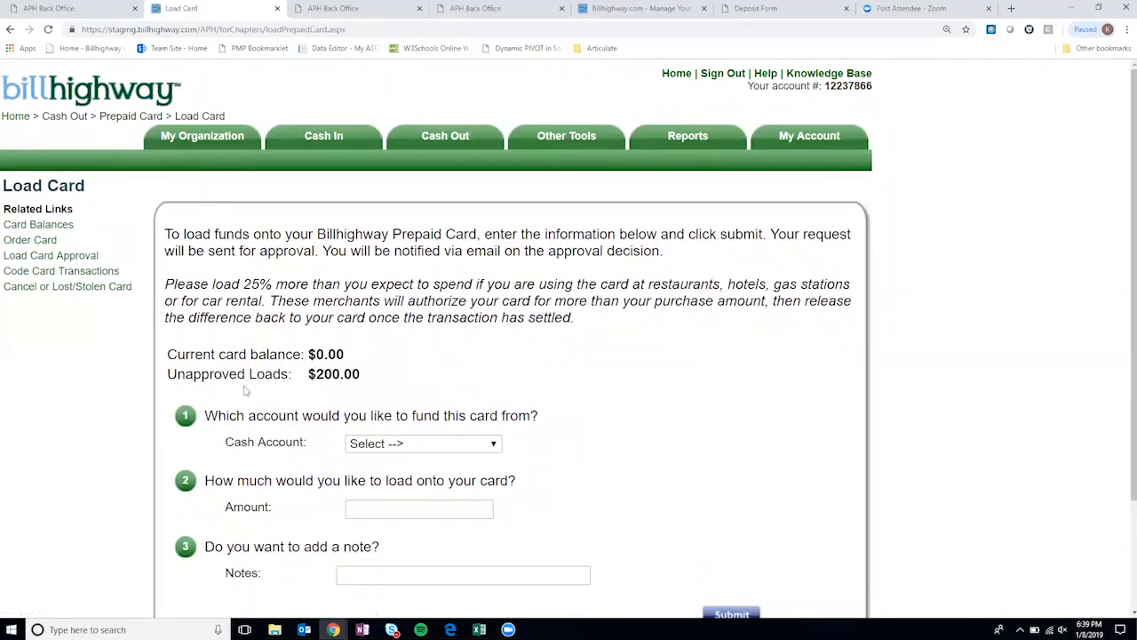
left_click_drag(179, 373, 281, 373)
left_click(364, 378)
left_click(450, 444)
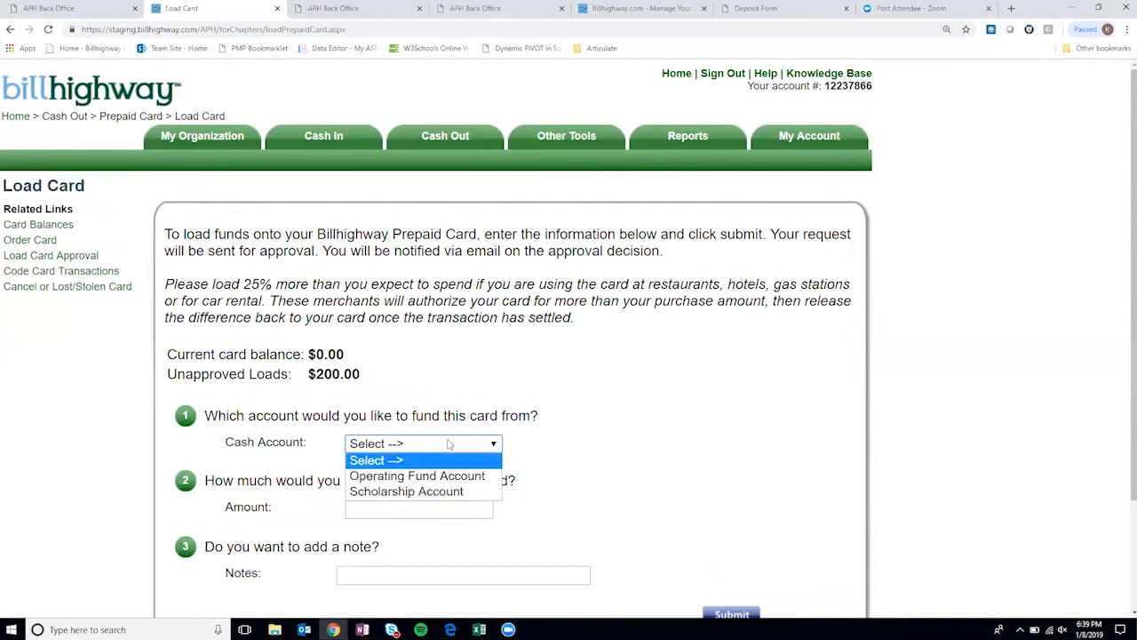
left_click(450, 476)
left_click(436, 506)
type("400")
left_click(551, 452)
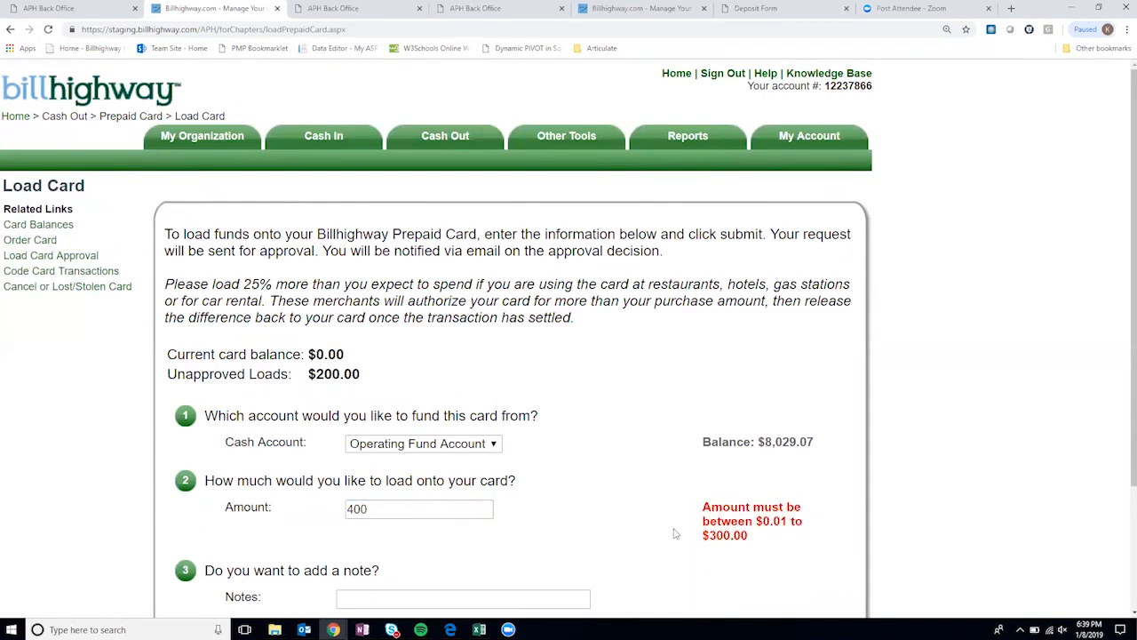
scroll(675, 533, "down", 1)
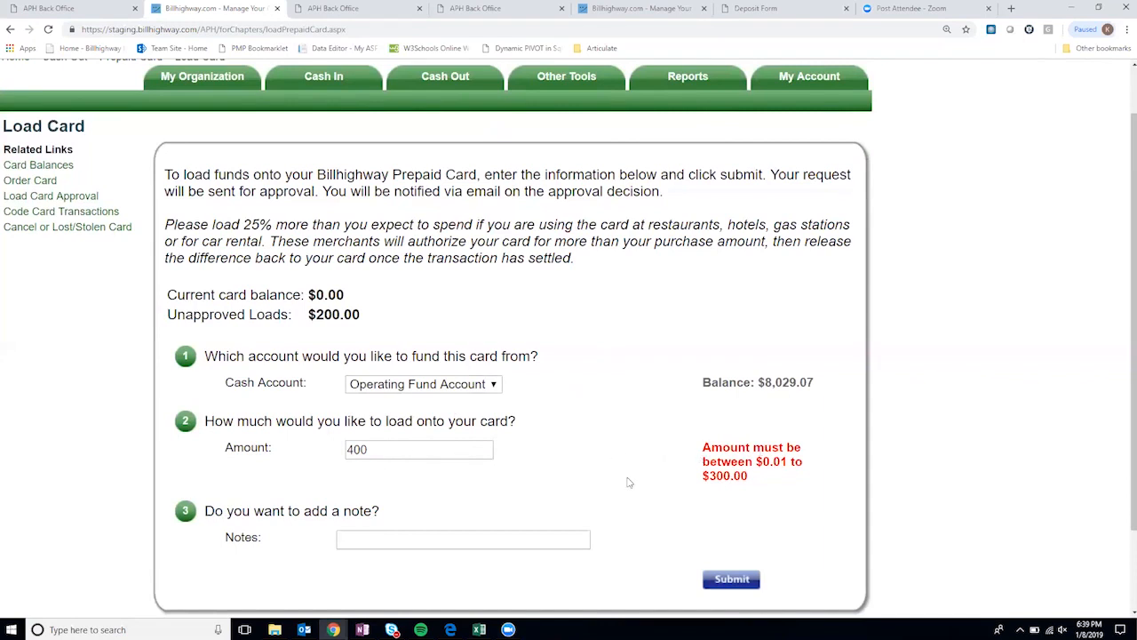
scroll(550, 472, "up", 1)
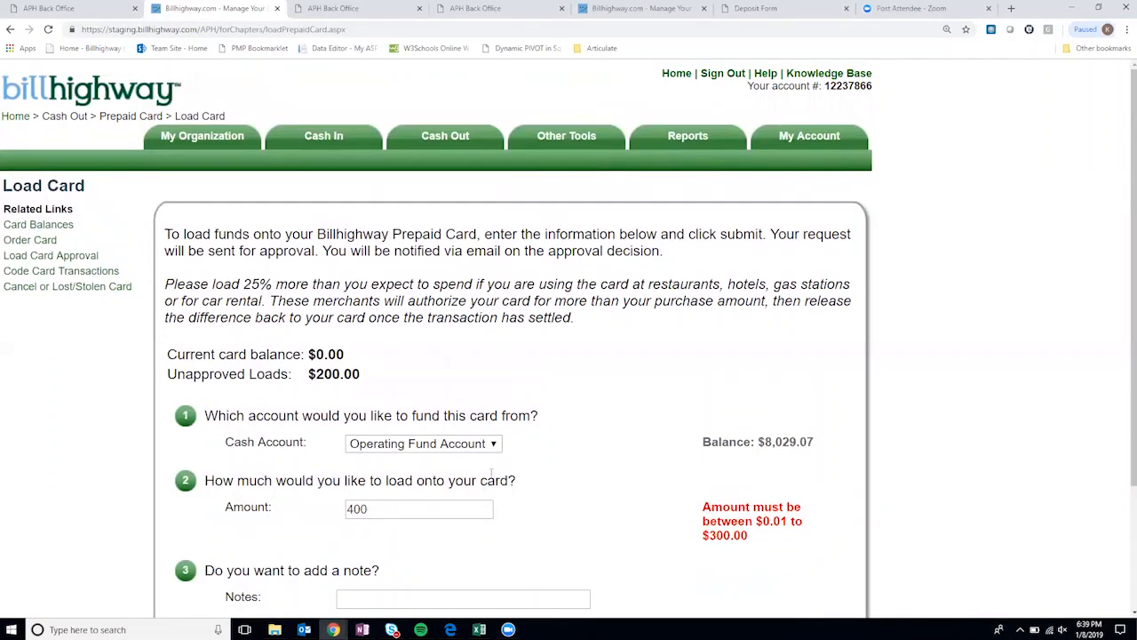
mouse_move(481, 147)
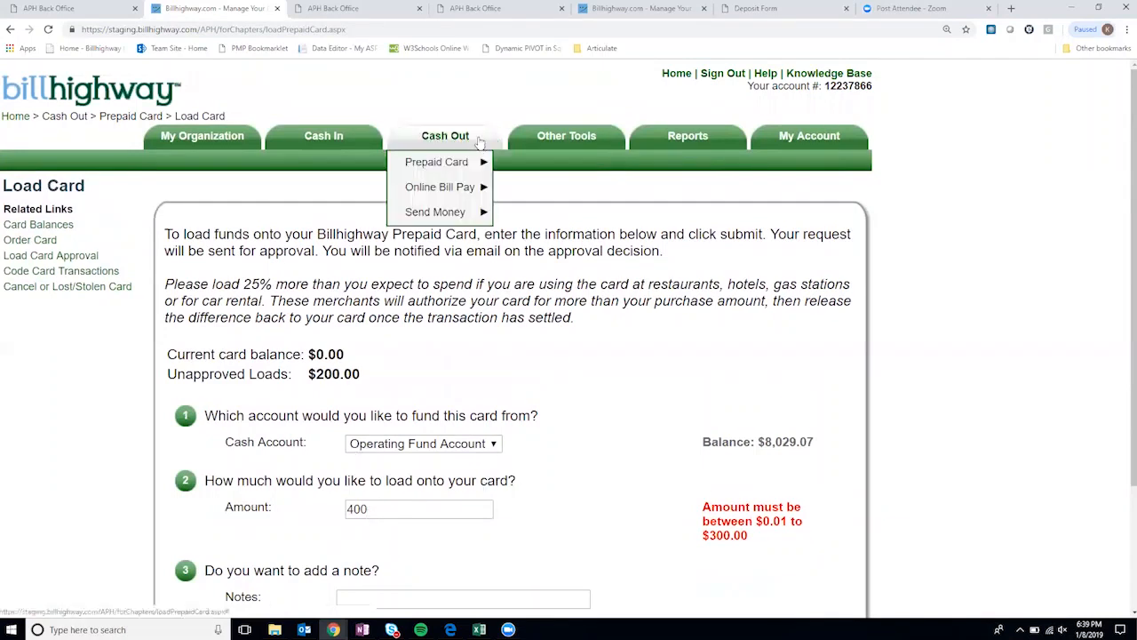
mouse_move(444, 162)
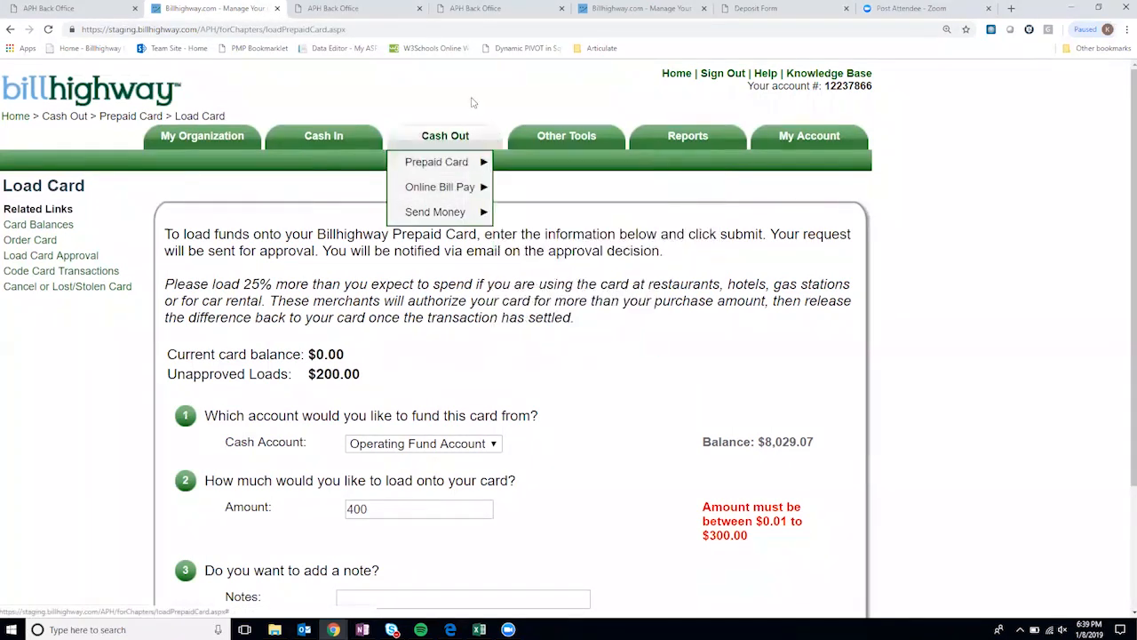
- In Load Card Approval, approve only the Treasurer's $200.00 load request
left_click(666, 69)
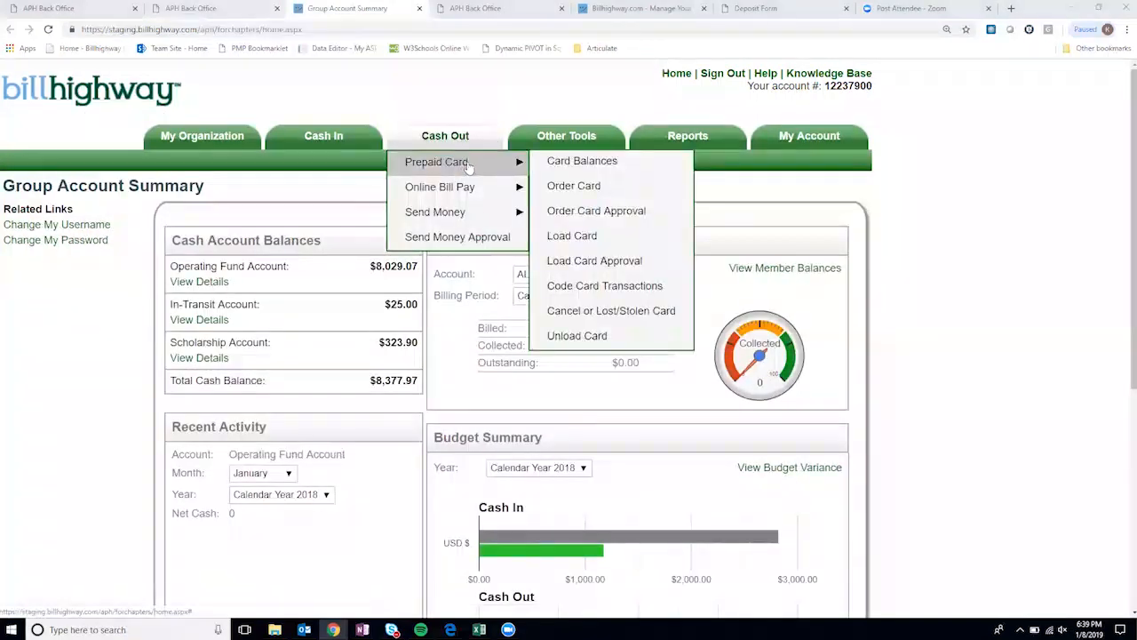
left_click(604, 262)
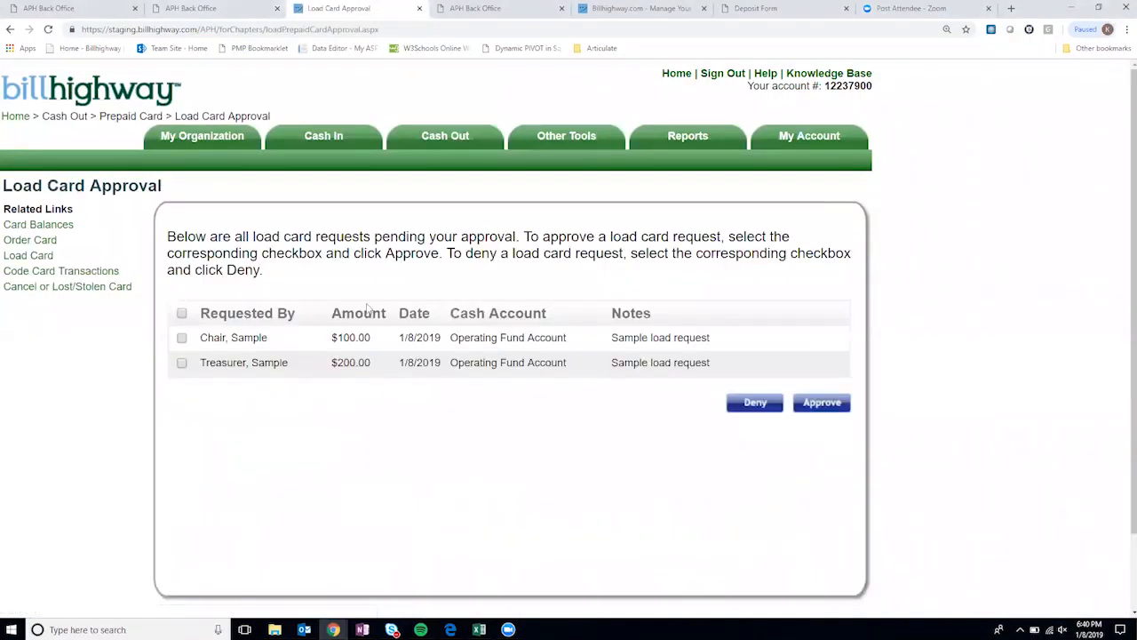
left_click(181, 364)
left_click(182, 314)
left_click(183, 315)
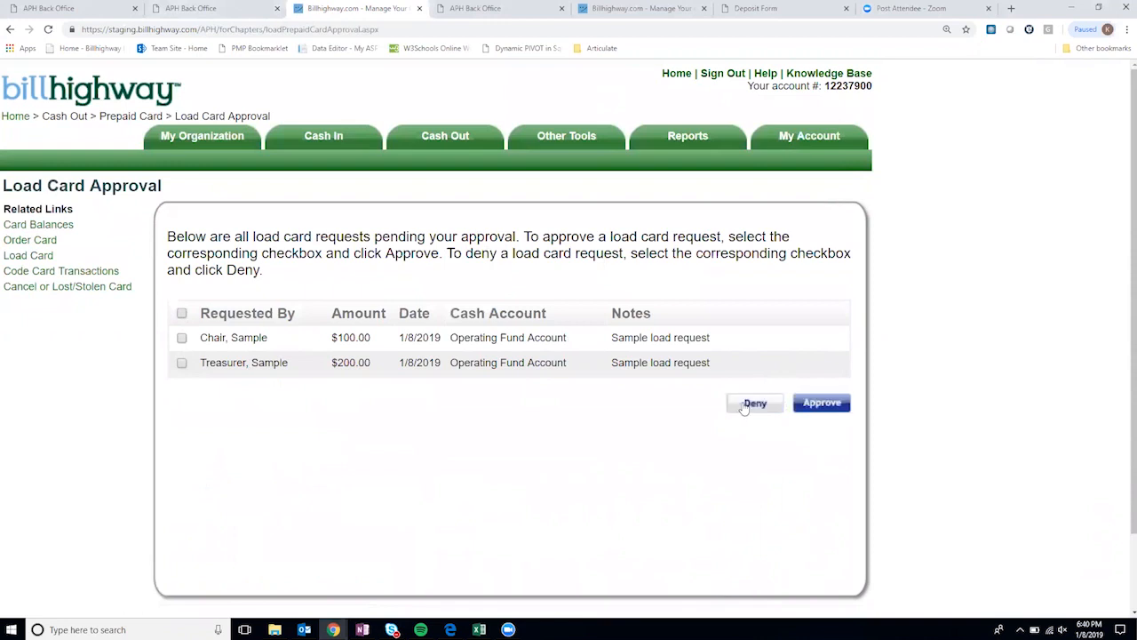
left_click(182, 362)
left_click(826, 405)
left_click(622, 121)
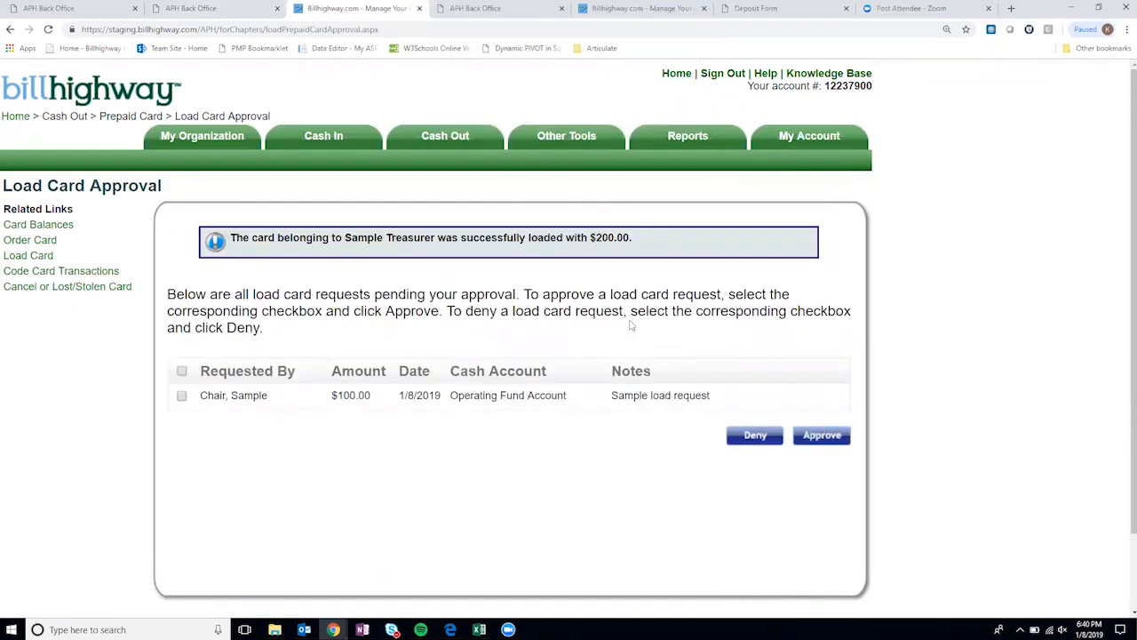
- Review the note on the Chair's remaining $100.00 request
left_click_drag(612, 371, 656, 377)
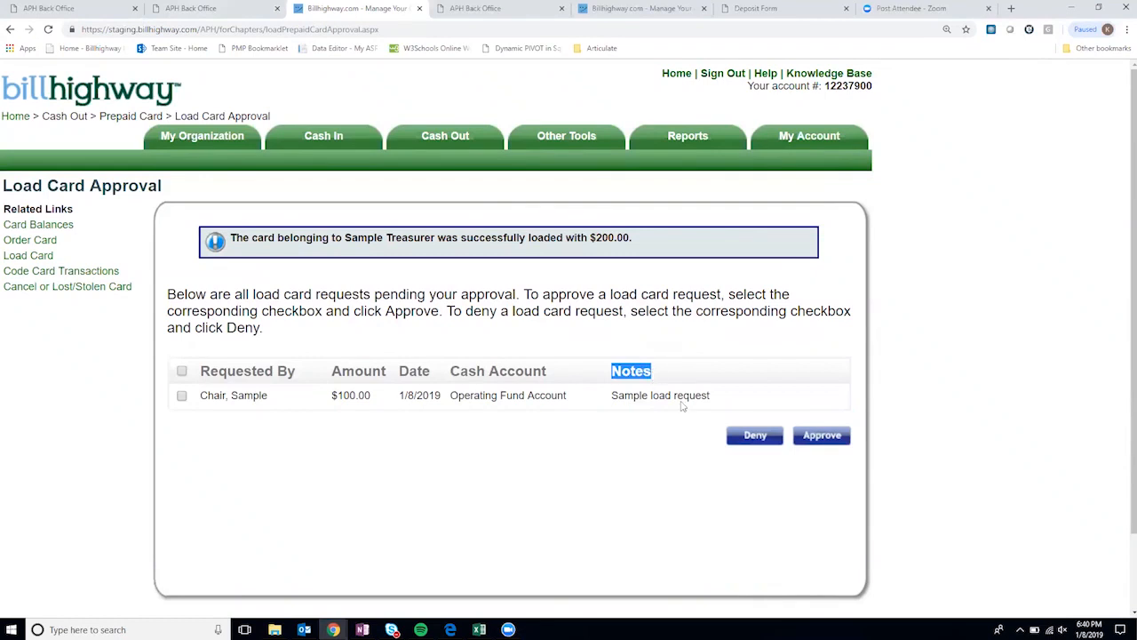
left_click(718, 397)
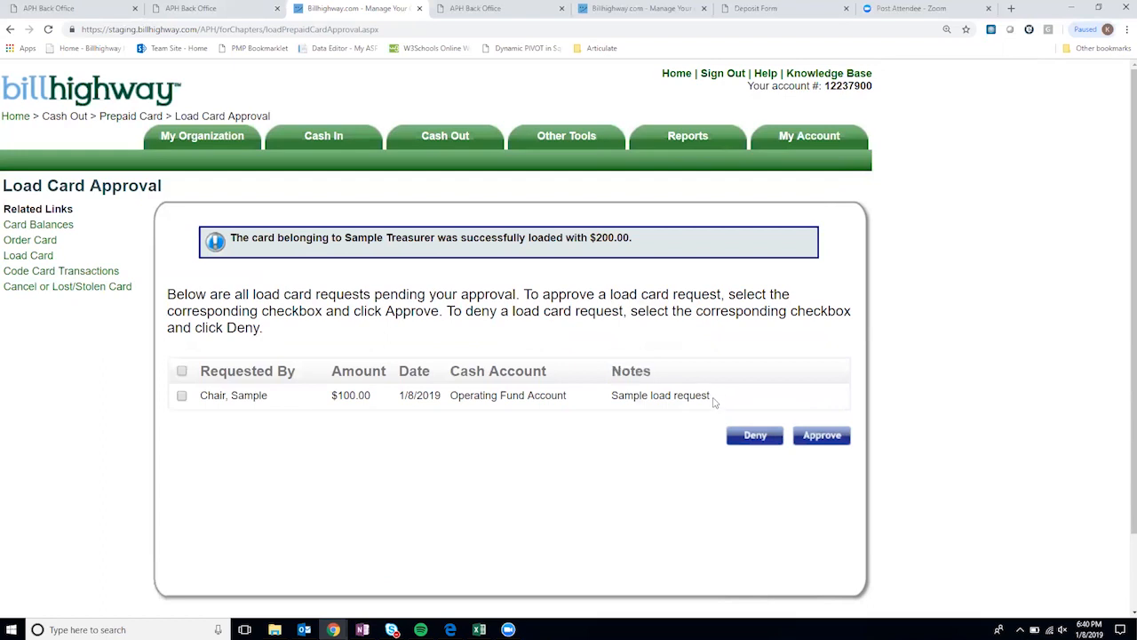
left_click_drag(712, 396, 611, 396)
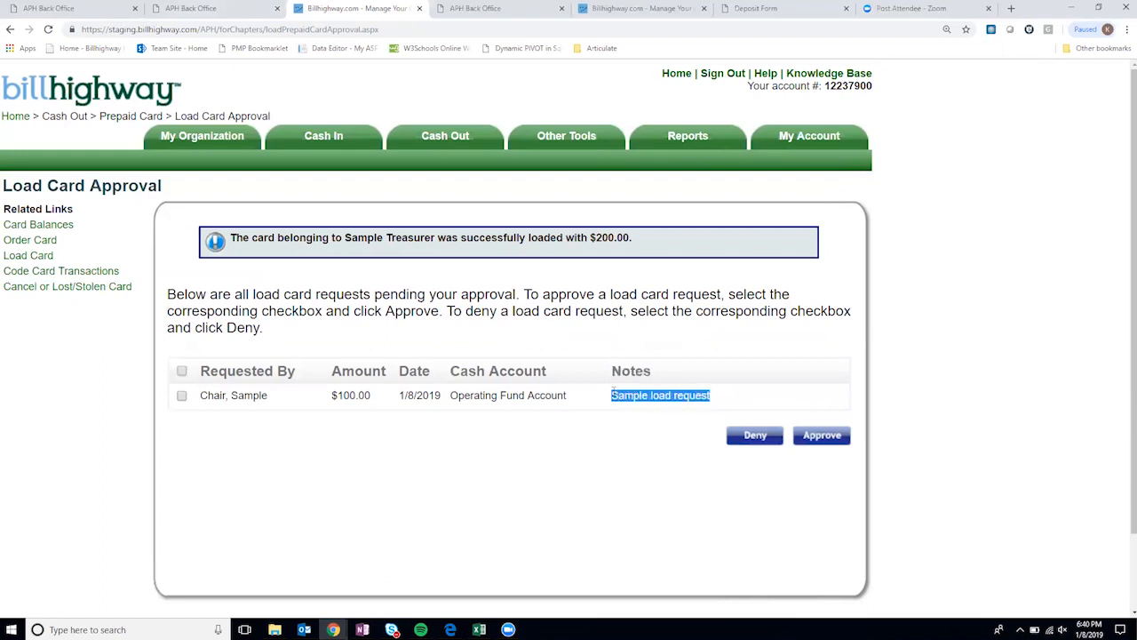
left_click(659, 388)
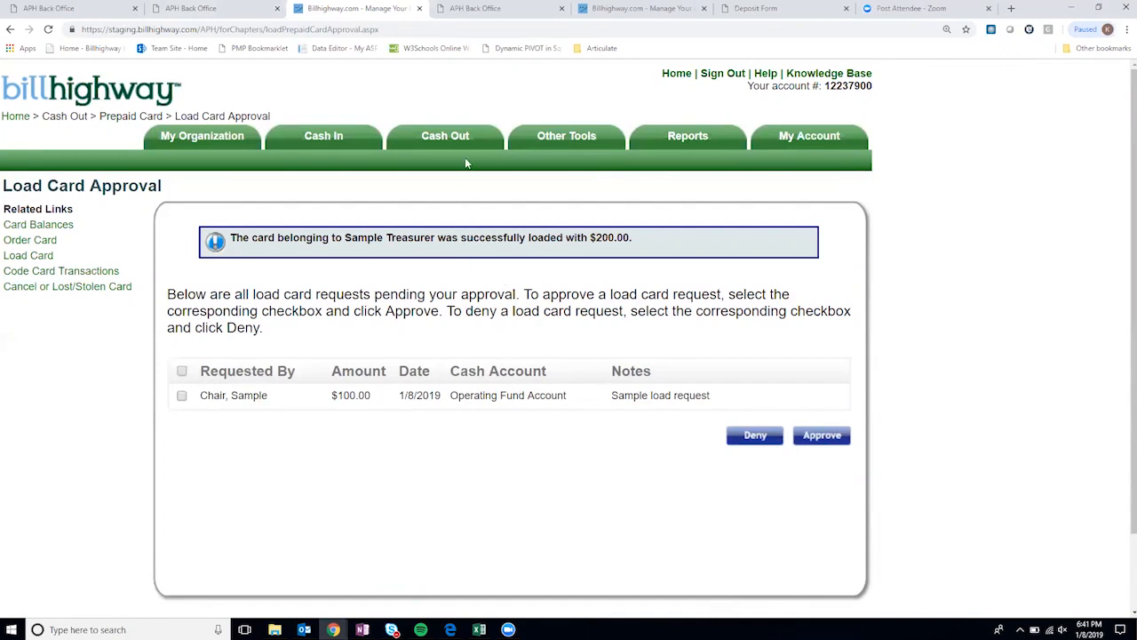
- Open the Card Balances page from the Cash Out > Prepaid Card menu
mouse_move(470, 125)
mouse_move(465, 162)
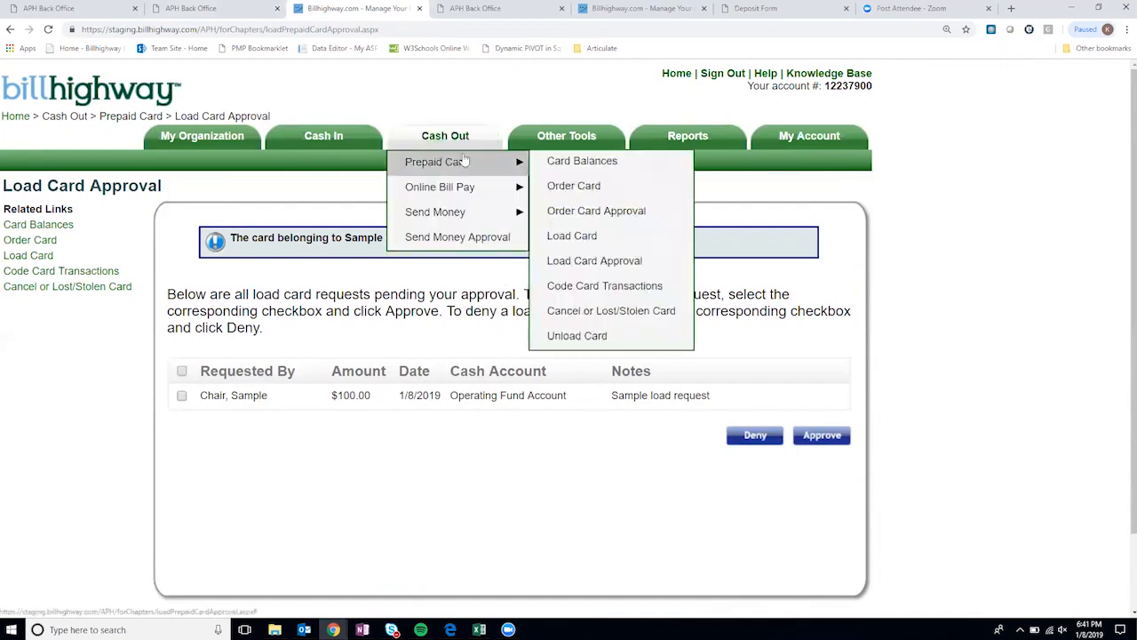
left_click(581, 164)
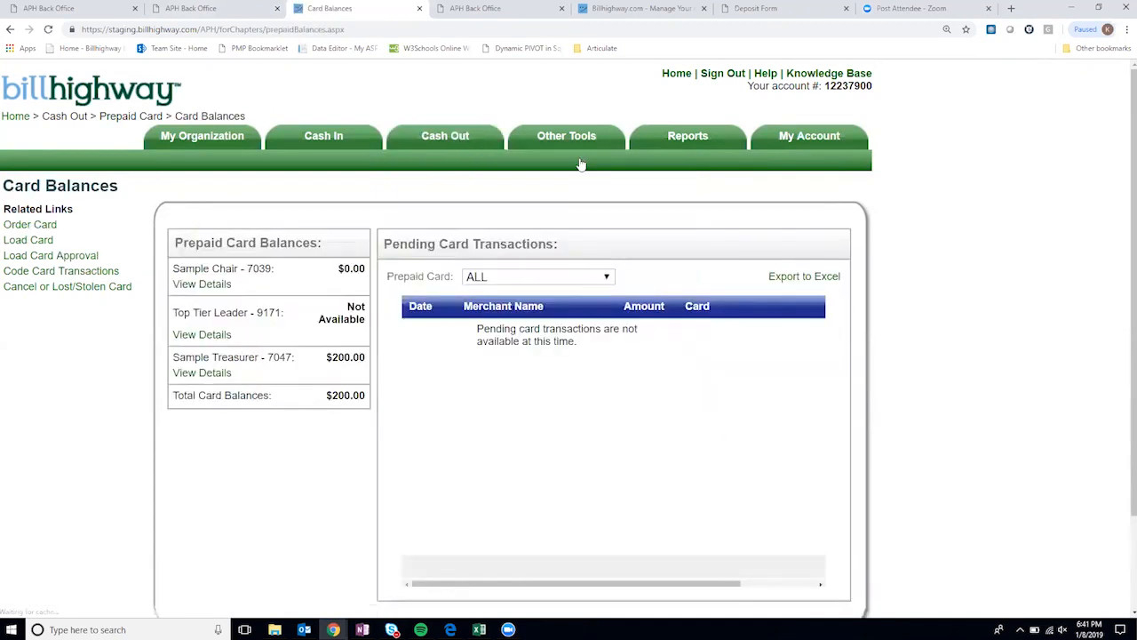
- Confirm the Treasurer's card shows $200.00, for a $200.00 total balance
left_click_drag(180, 358, 293, 366)
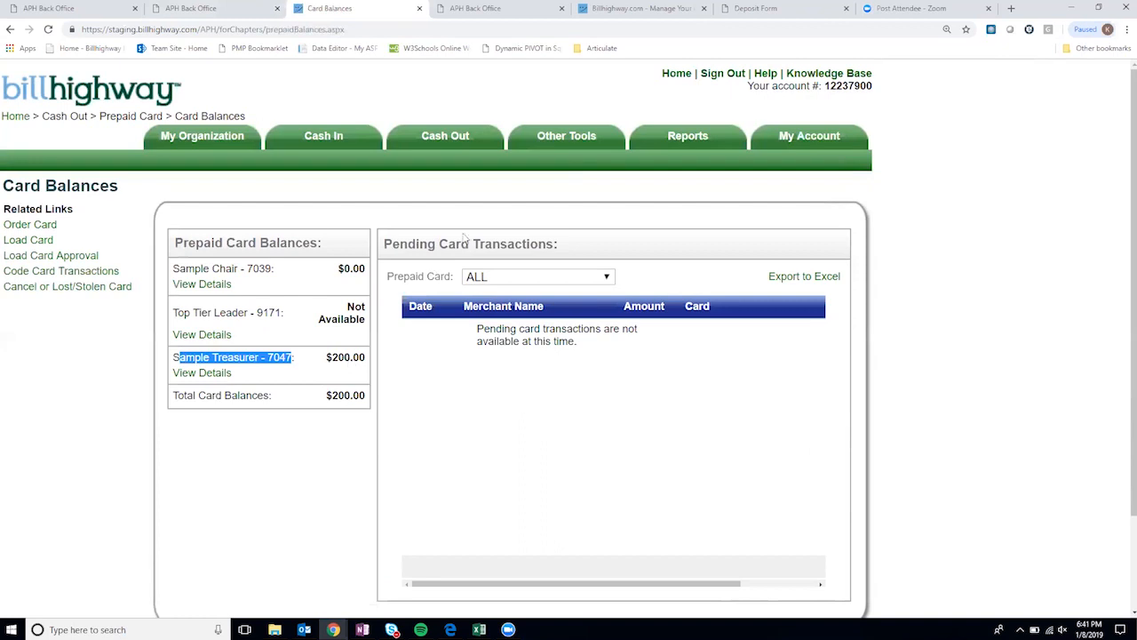
mouse_move(445, 138)
mouse_move(464, 163)
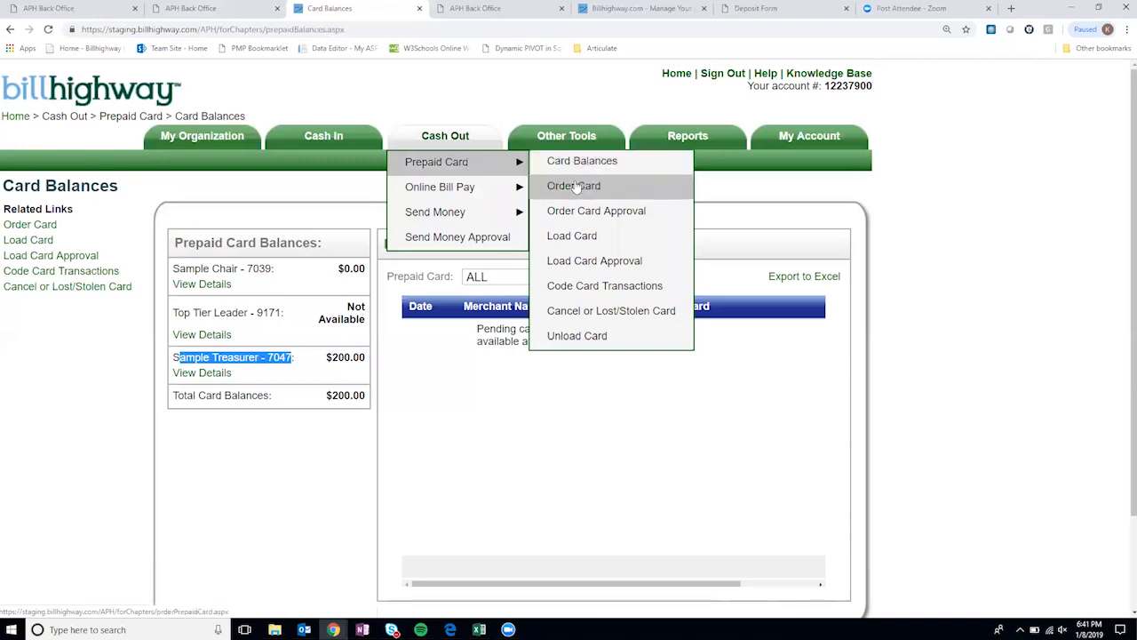
- Open Code Card Transactions and browse the uncoded 11/1/2018 purchases (483.98, 83.78, 79.18)
left_click(592, 293)
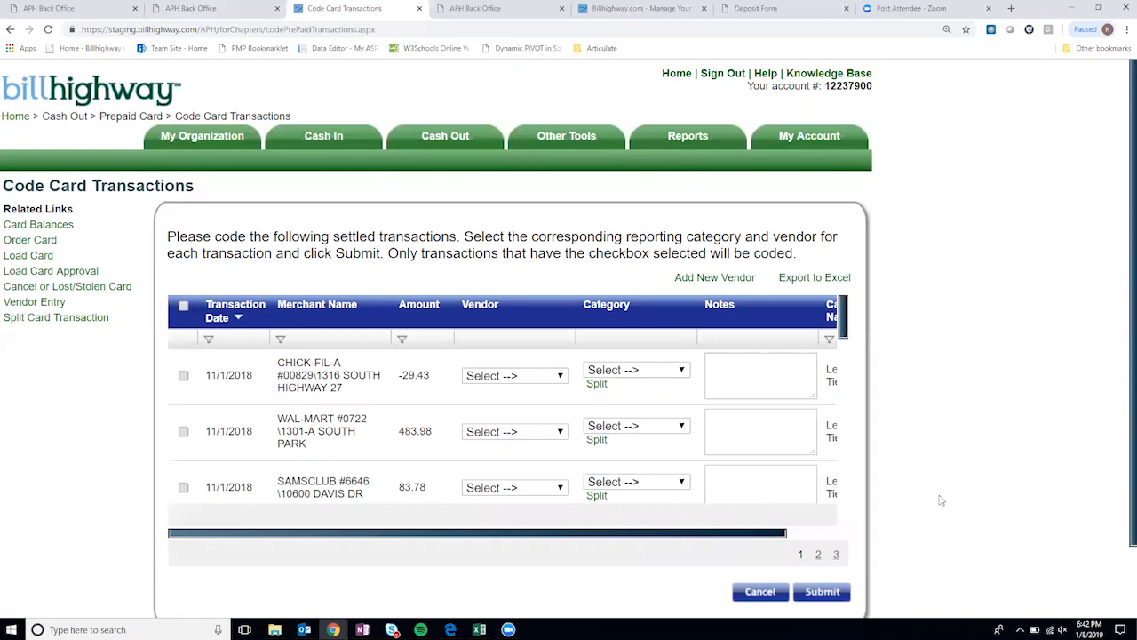
left_click_drag(707, 534, 570, 528)
scroll(346, 402, "down", 1)
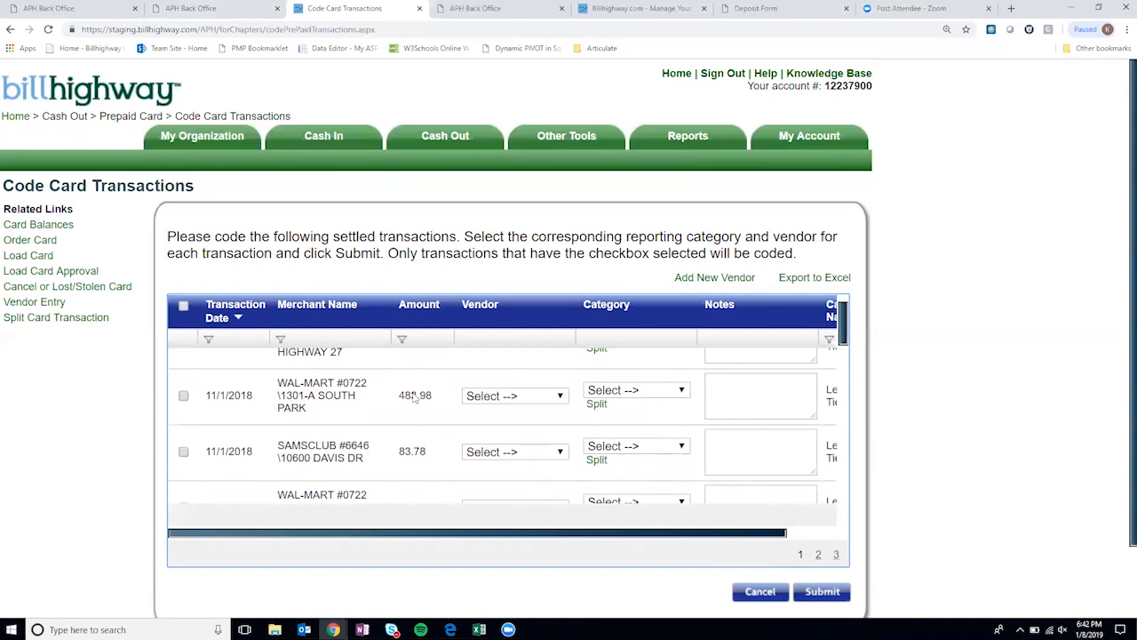
left_click_drag(544, 531, 658, 542)
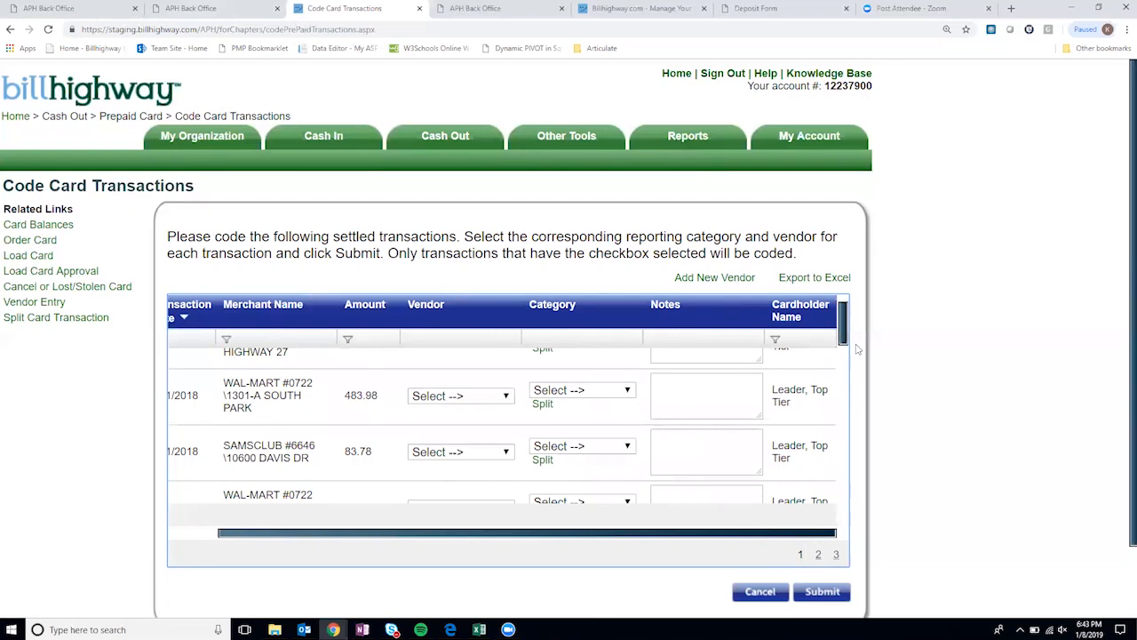
mouse_move(846, 336)
left_mouse_down()
mouse_move(847, 355)
mouse_move(847, 335)
left_mouse_up()
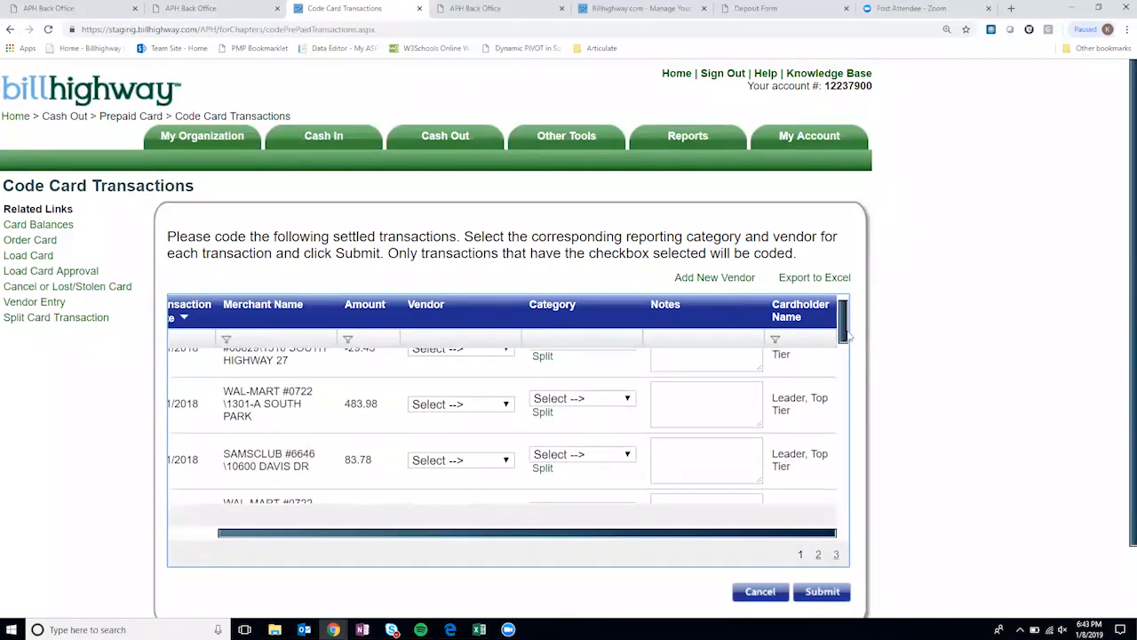
left_click_drag(828, 533, 346, 461)
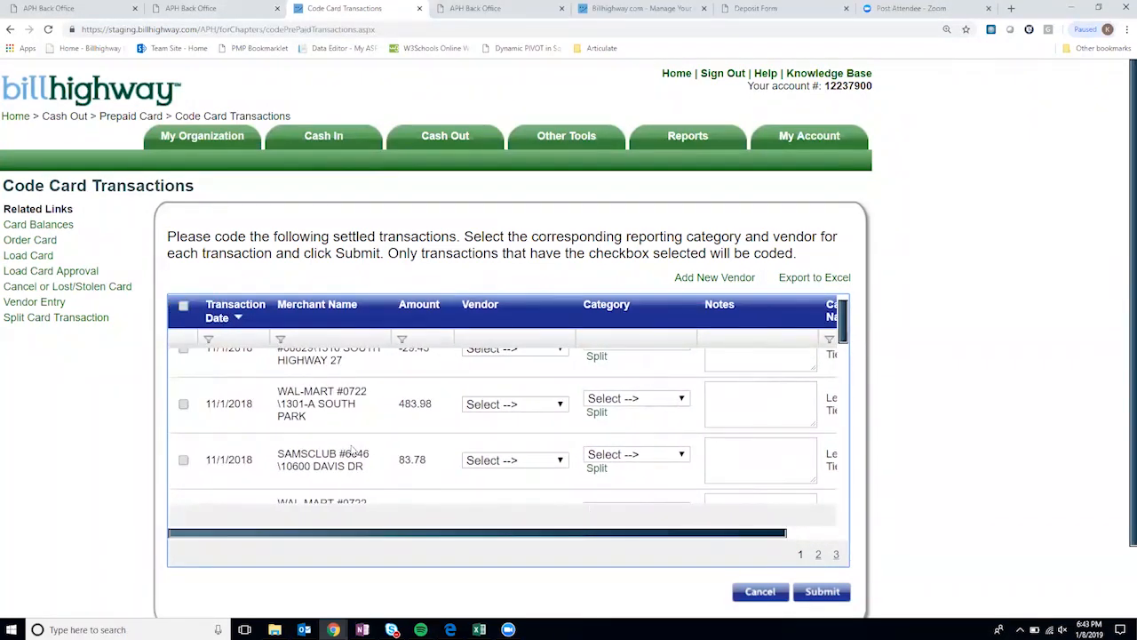
scroll(387, 446, "up", 1)
scroll(388, 448, "down", 2)
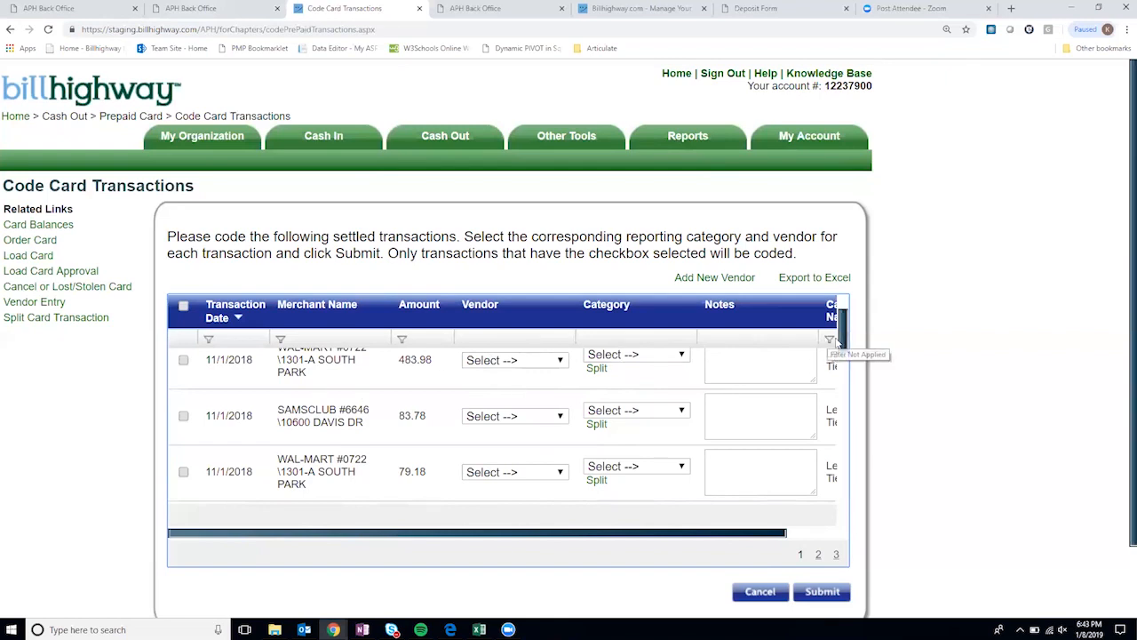
scroll(842, 331, "up", 1)
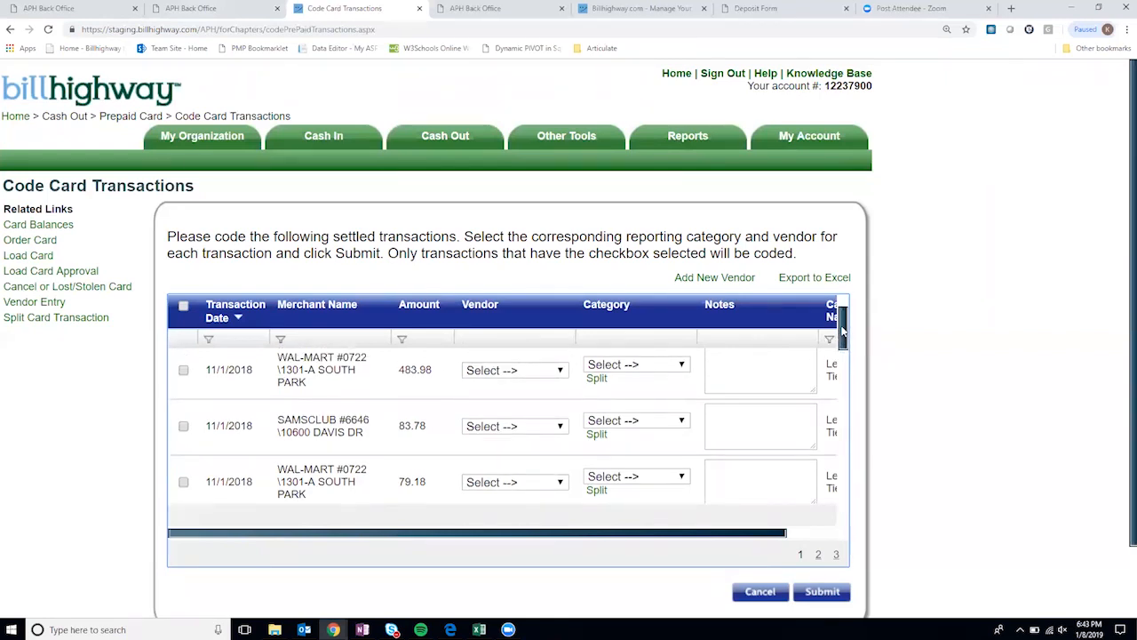
scroll(842, 332, "down", 2)
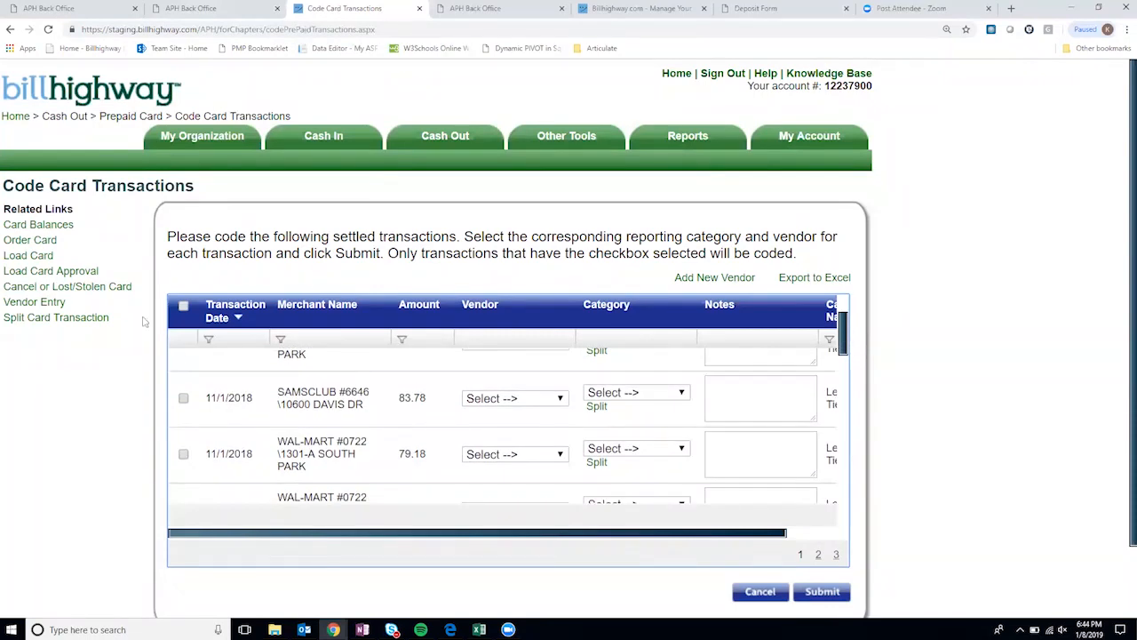
- Check the SAMSCLUB 83.78 row and review its vendor list, which lacks Samsclub
left_click(183, 398)
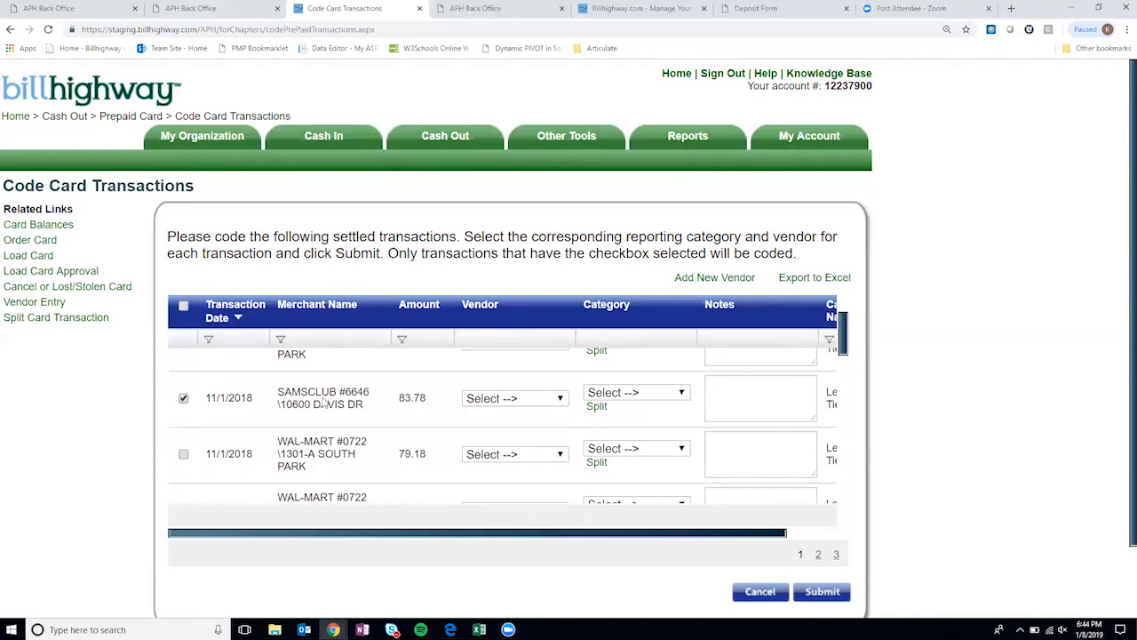
double_click(412, 398)
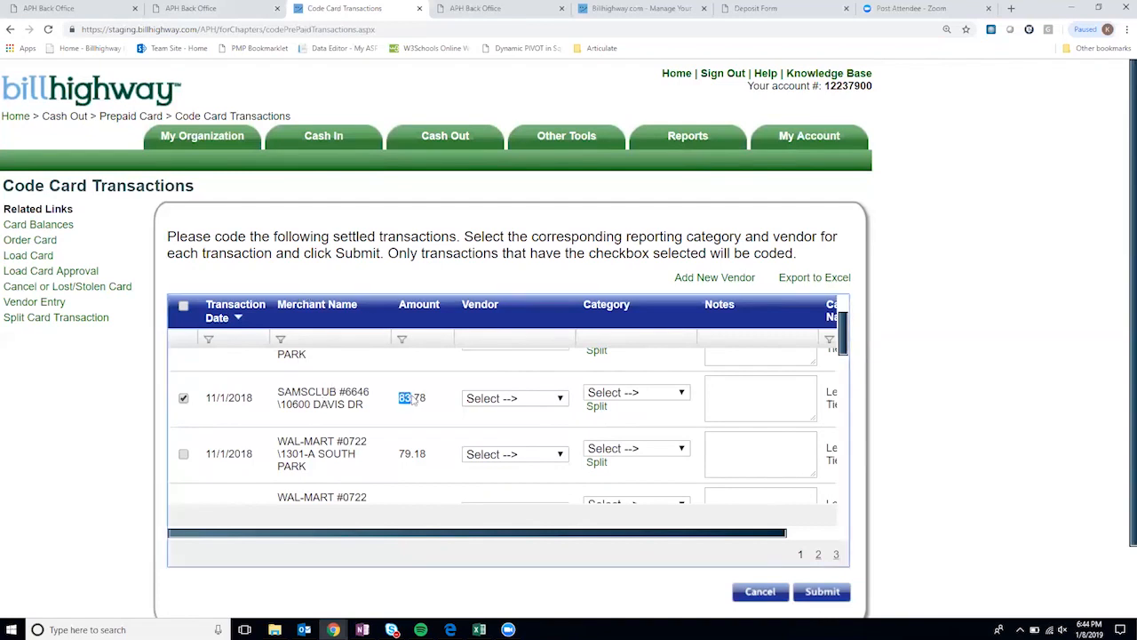
left_click(531, 402)
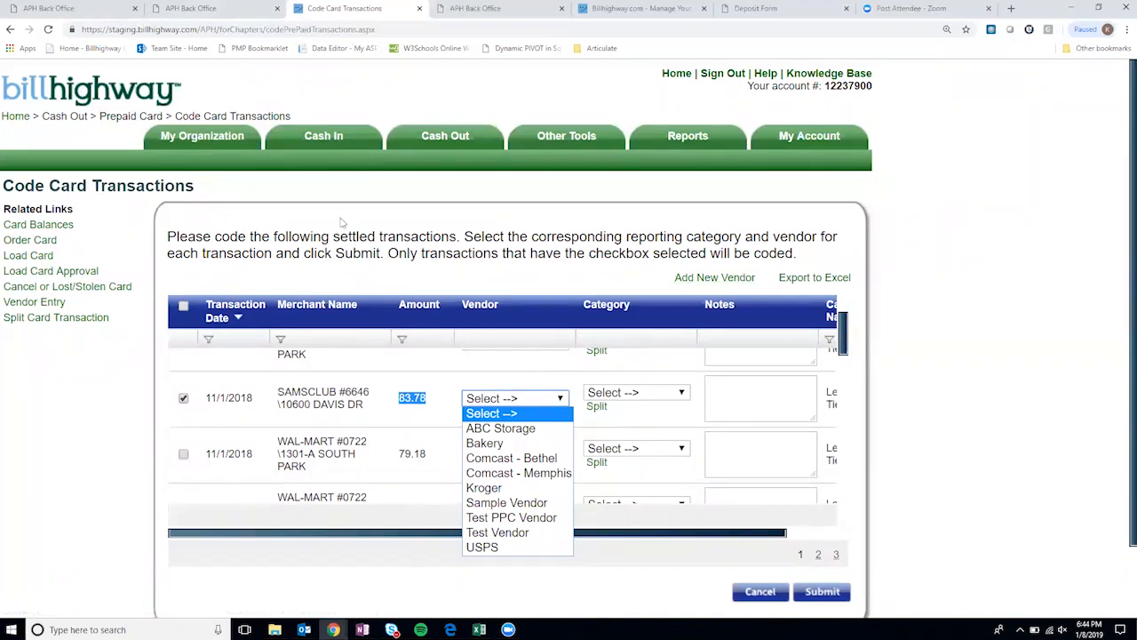
- Start a new vendor with the name Samsclub
mouse_move(236, 150)
mouse_move(204, 187)
left_click(729, 278)
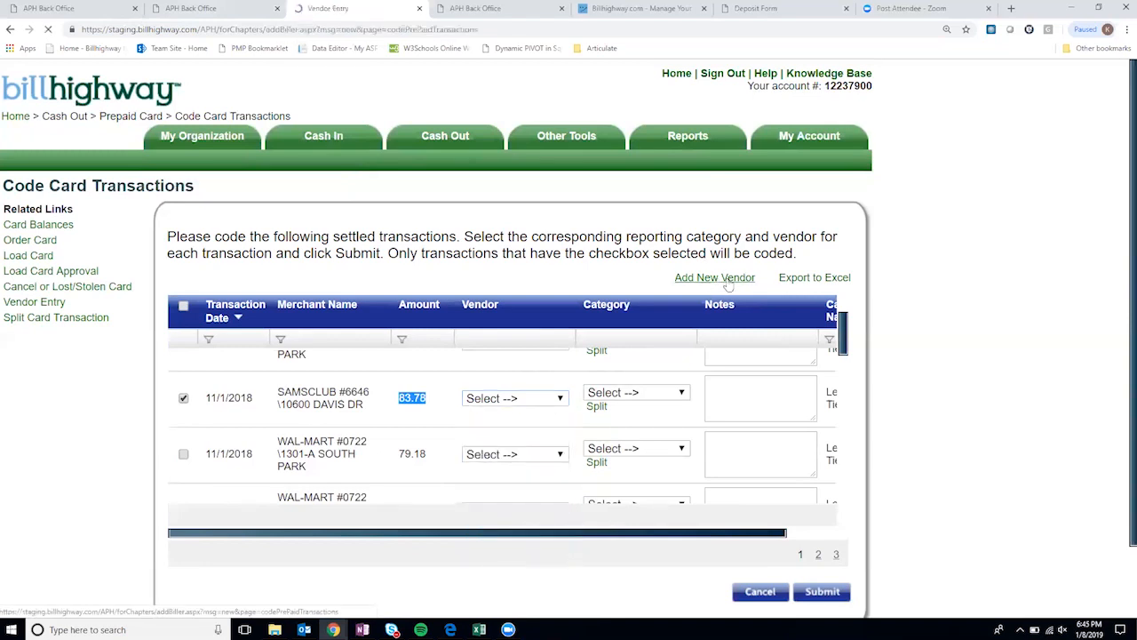
scroll(702, 337, "down", 2)
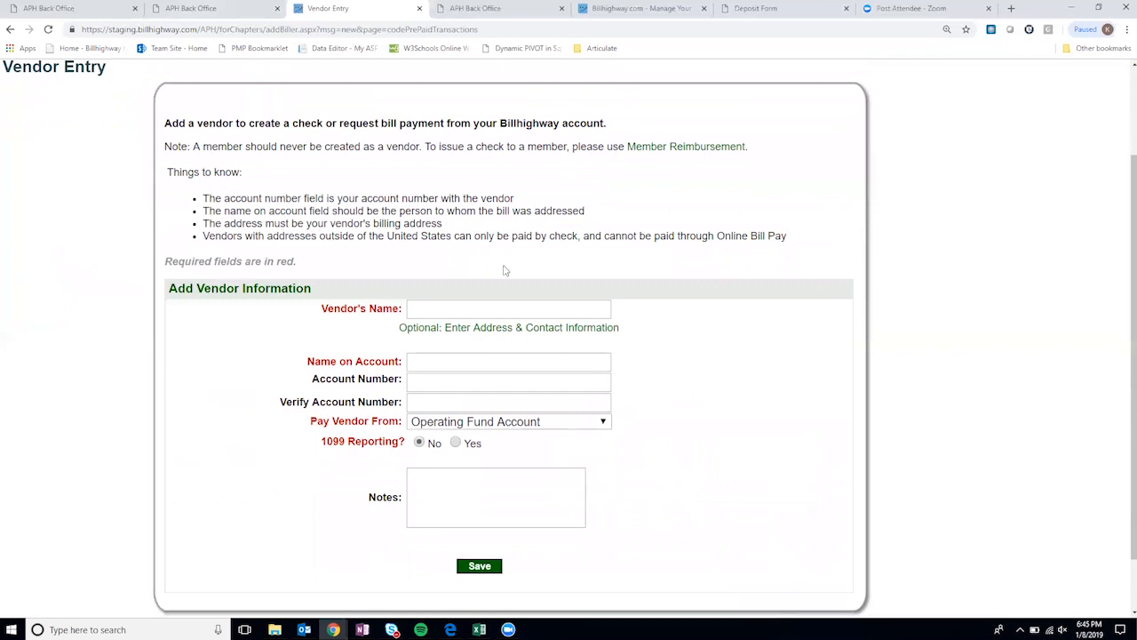
left_click(424, 307)
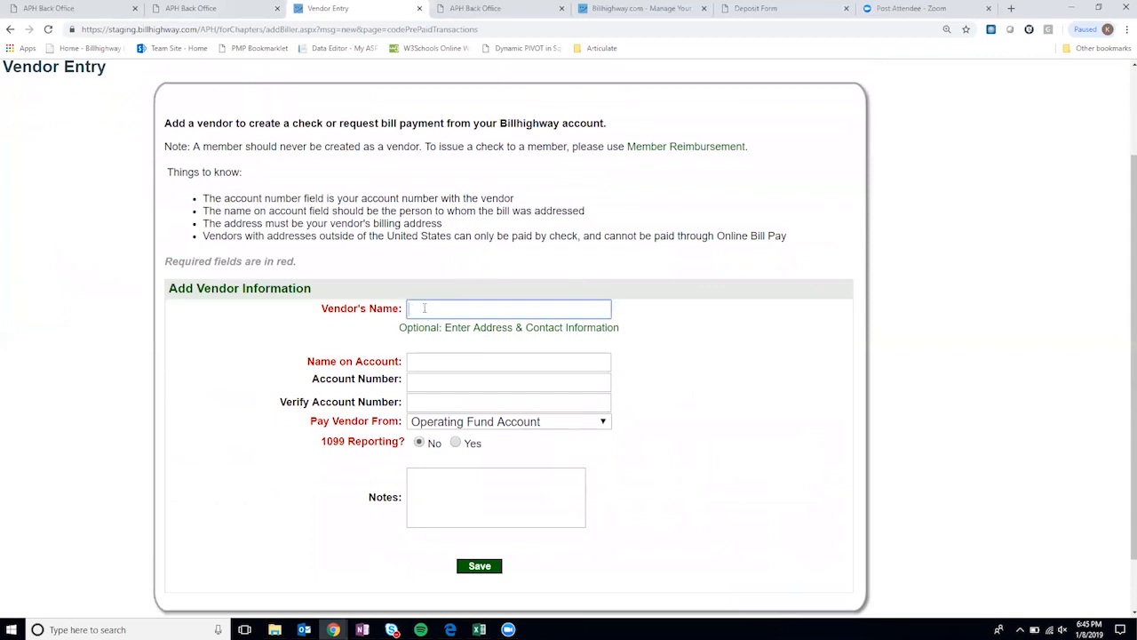
type("Samsclub")
left_click(417, 359)
- Enter 'Sample Name' as Name on Account and save the Samsclub vendor
left_click(419, 360)
left_click(388, 360)
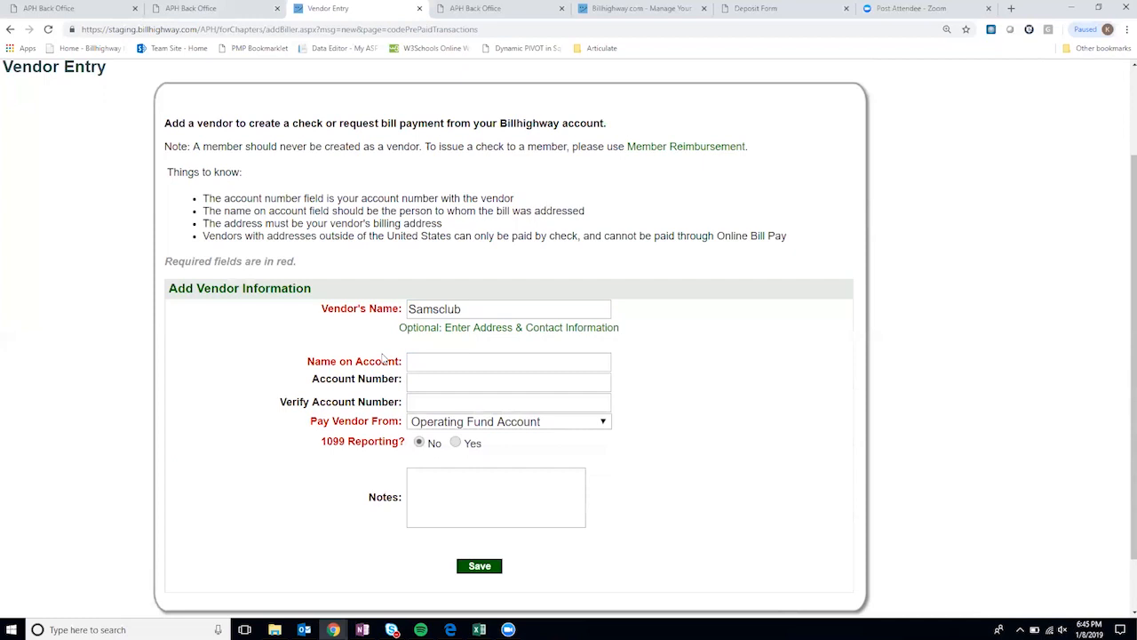
left_click(438, 355)
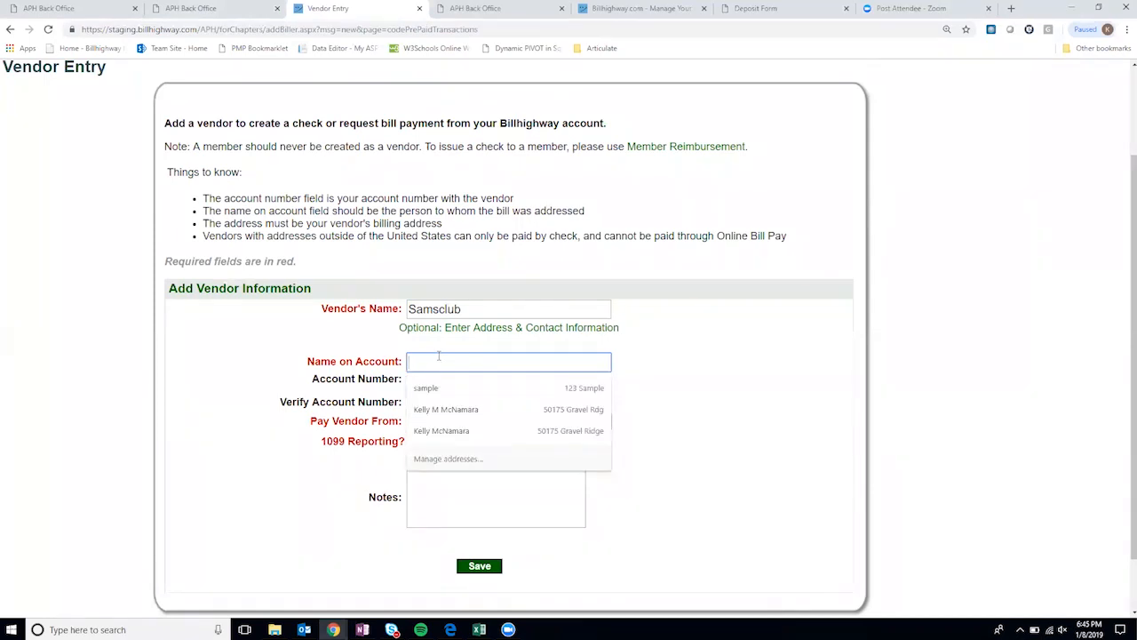
type("Sample Name")
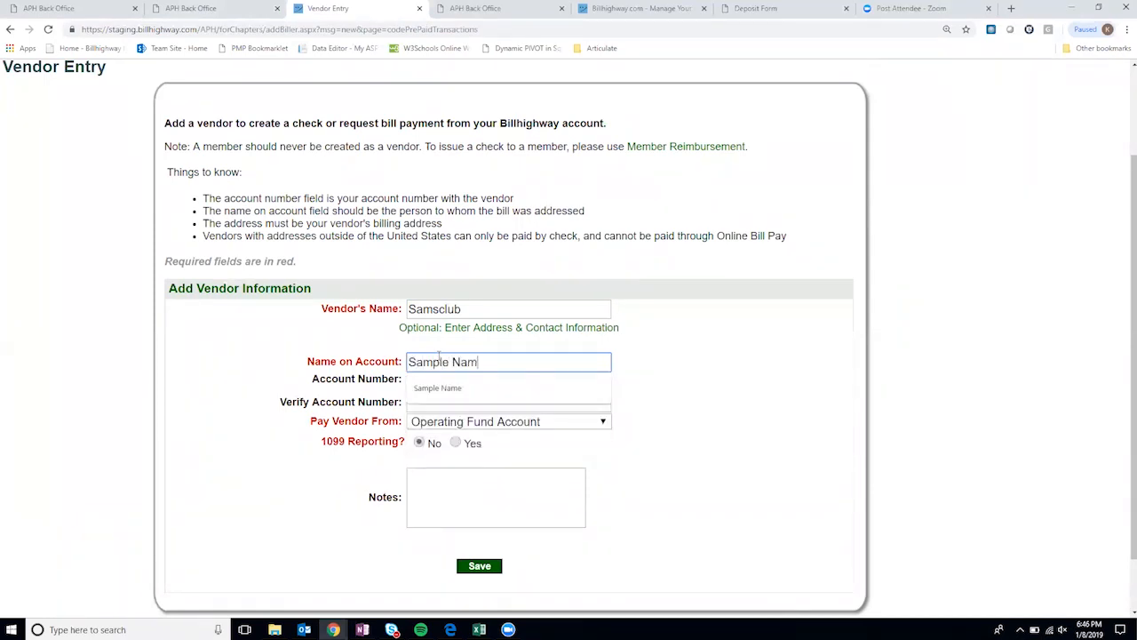
left_click(768, 364)
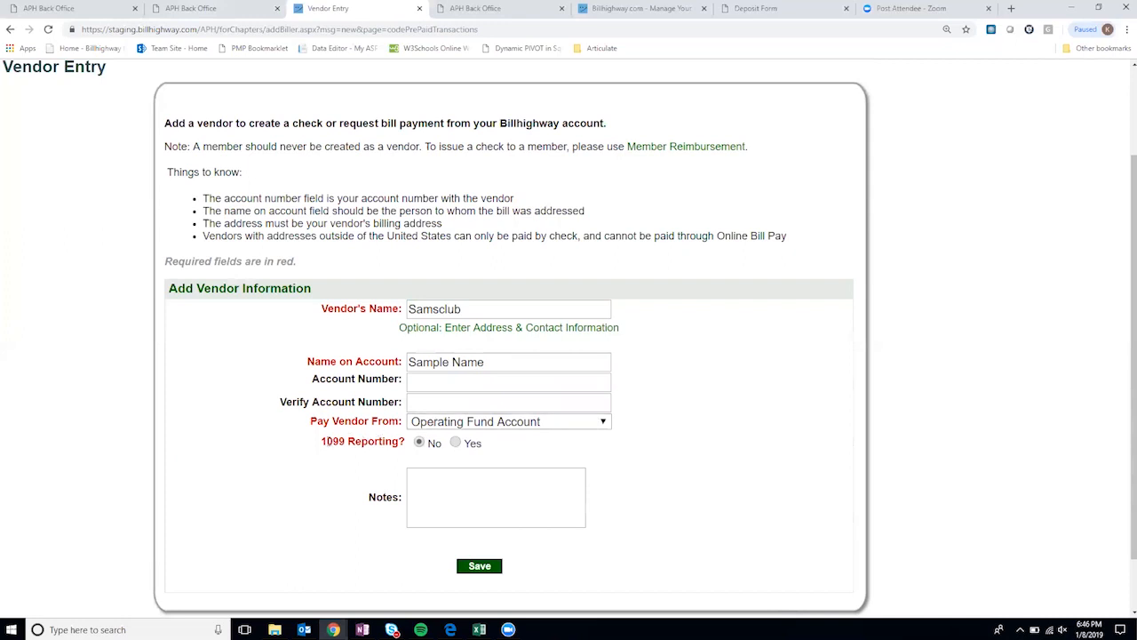
left_click_drag(323, 441, 377, 445)
left_click(426, 451)
left_click(479, 566)
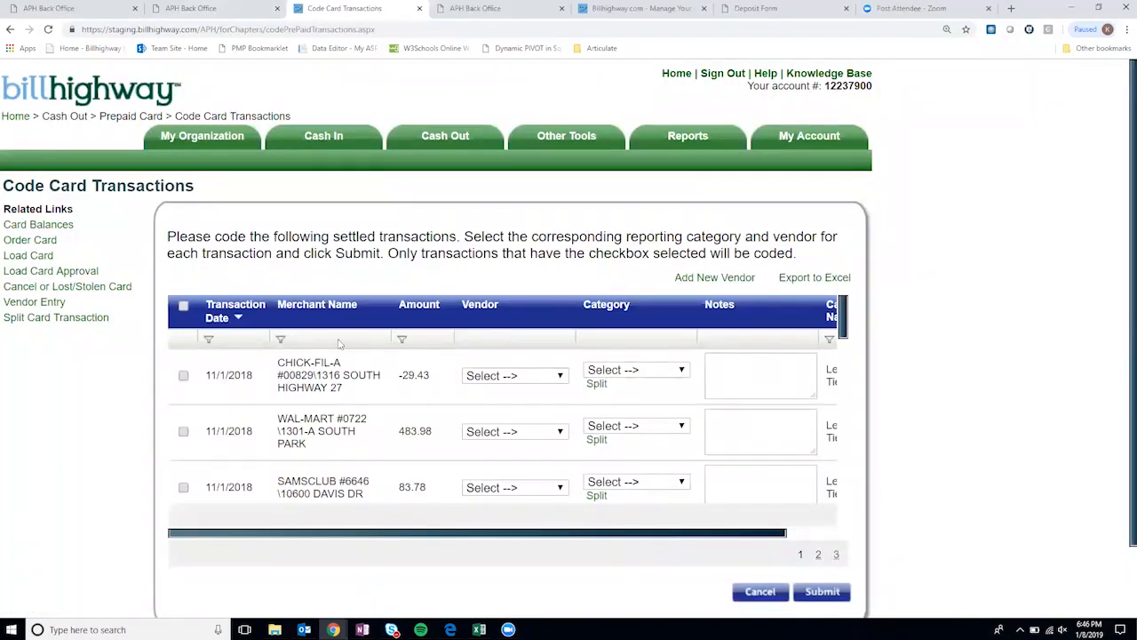
- Tick the 83.78 Samsclub charge and set its vendor to Samsclub
scroll(354, 418, "down", 1)
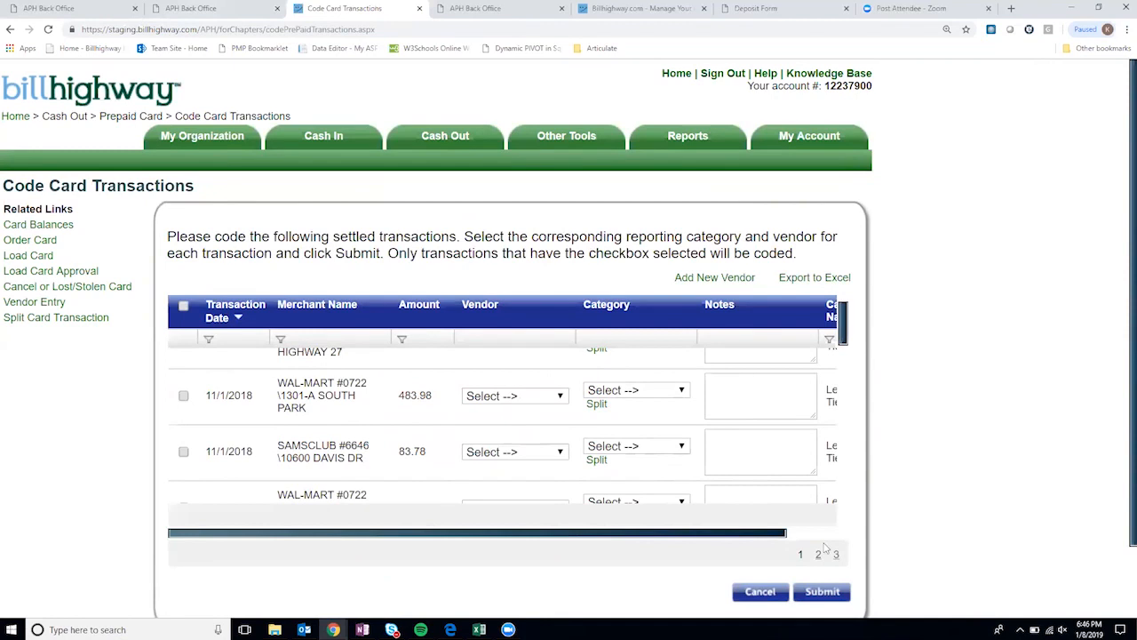
scroll(434, 419, "down", 1)
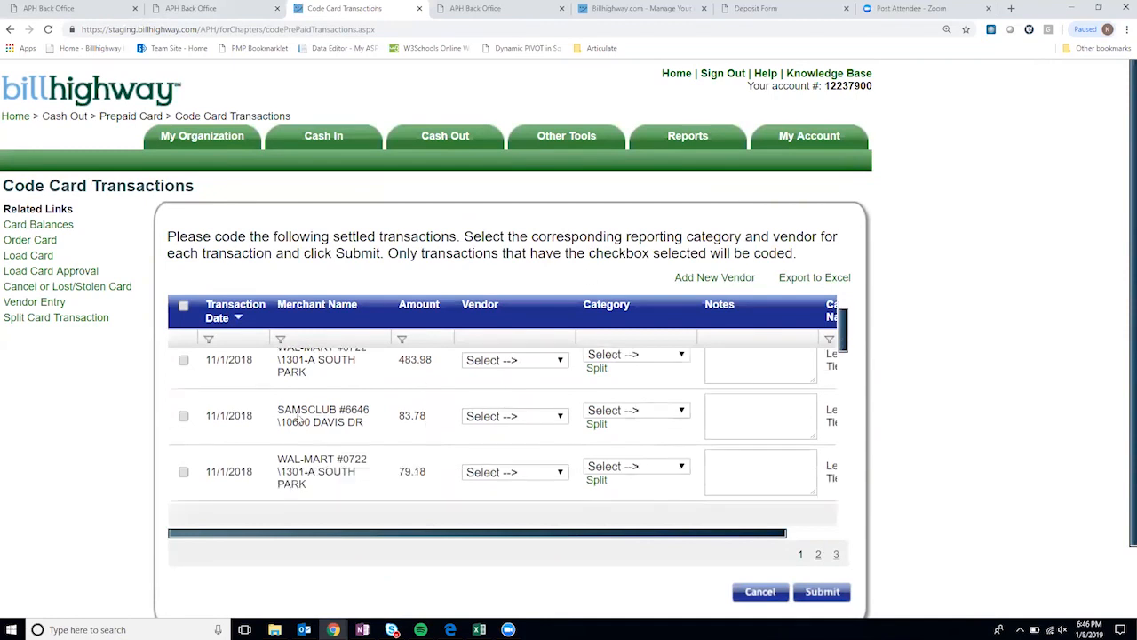
left_click(183, 416)
left_click(544, 418)
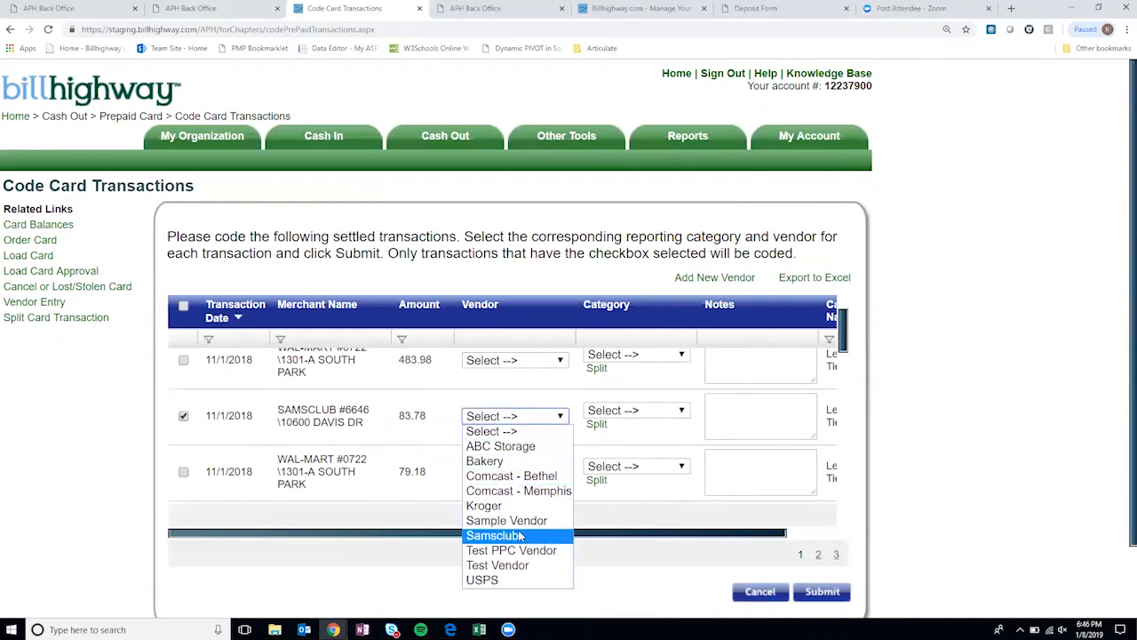
left_click(521, 536)
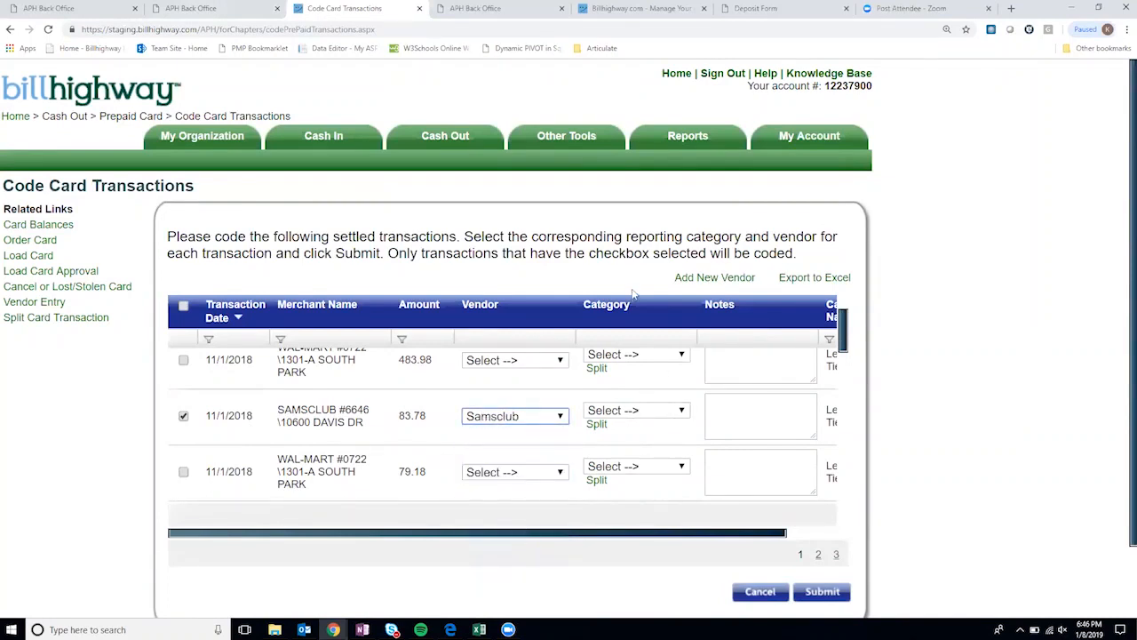
left_click(658, 413)
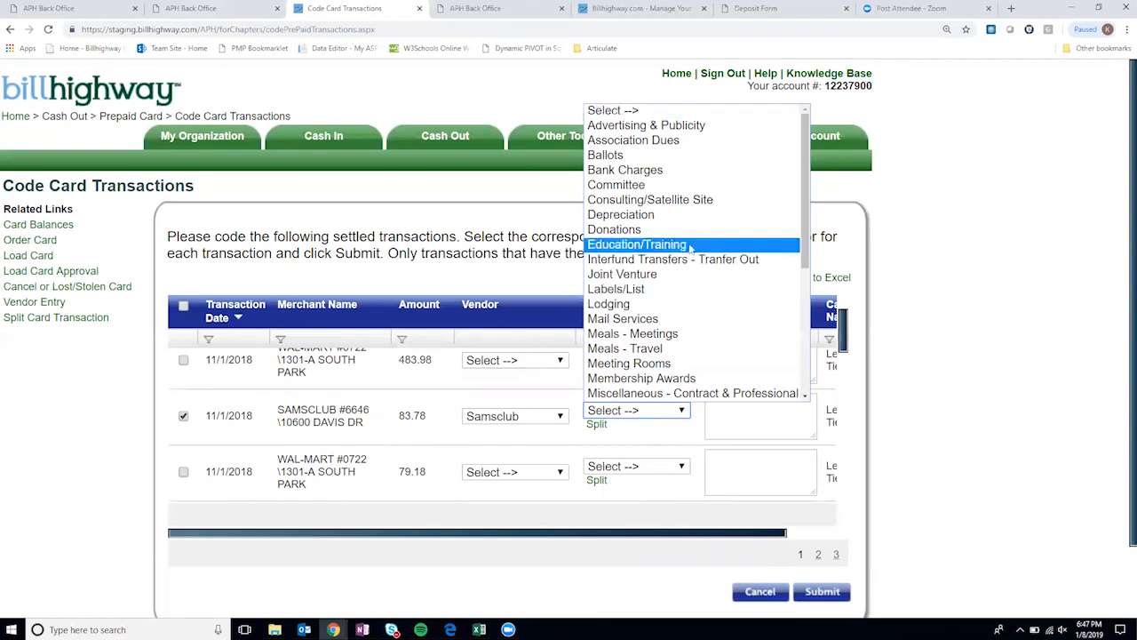
- Set the $83.78 charge's category to Education/Training and open its Split page
left_click_drag(805, 209, 811, 339)
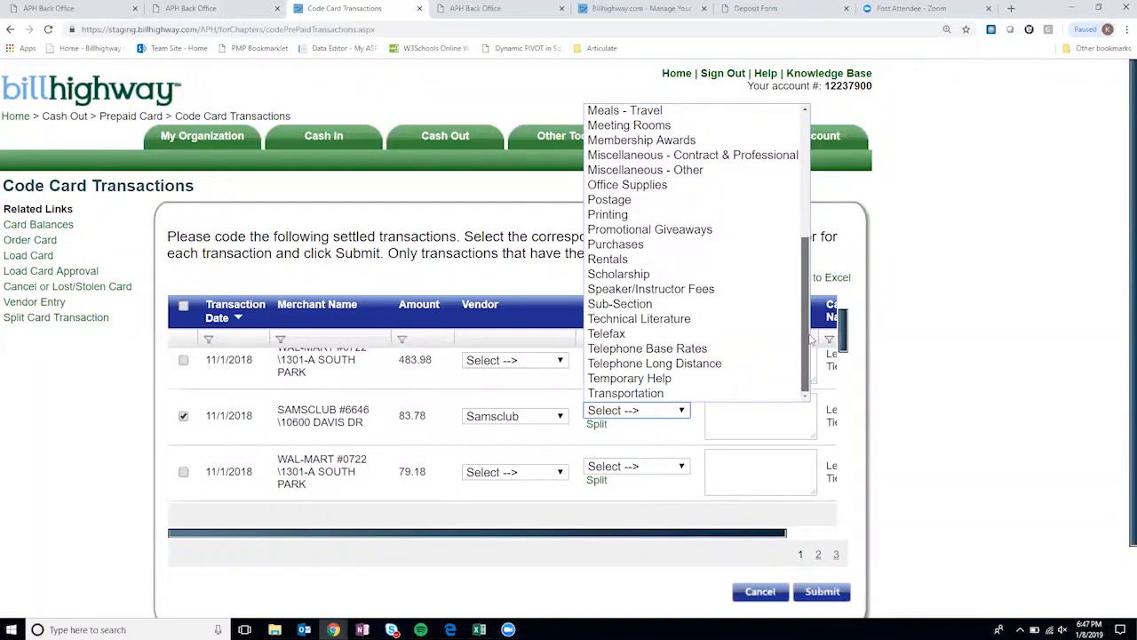
left_click_drag(810, 338, 811, 290)
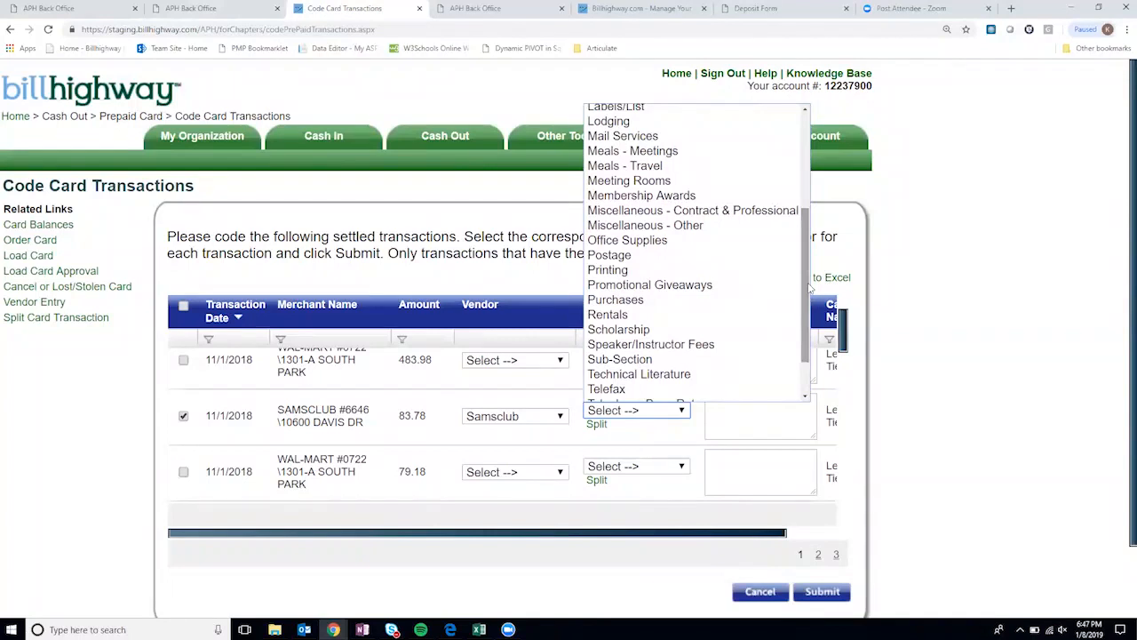
scroll(727, 305, "up", 4)
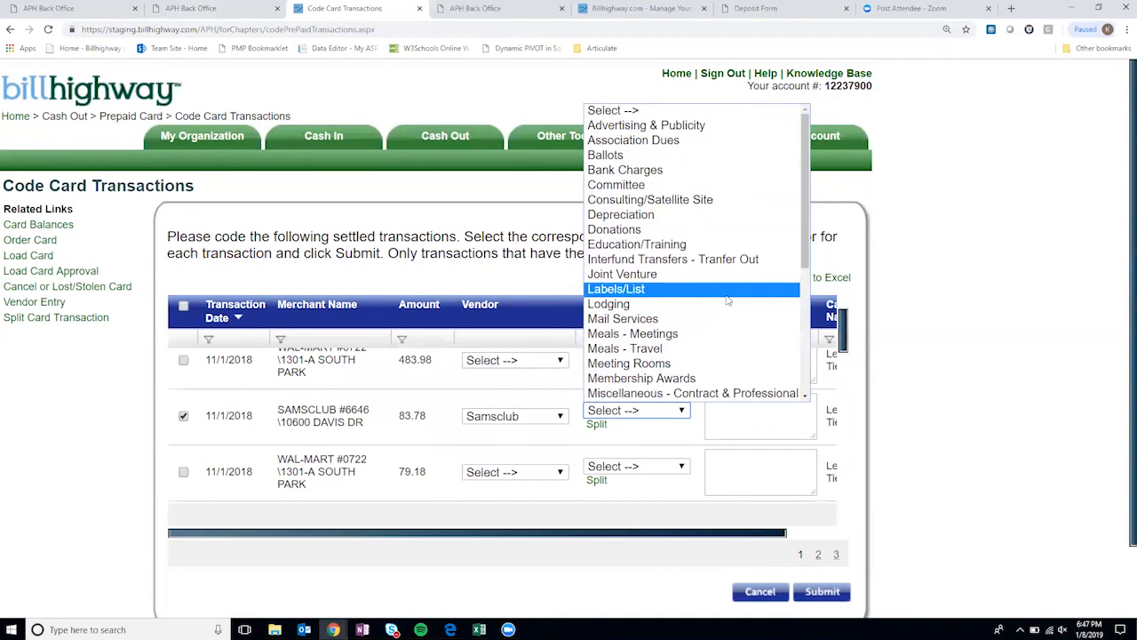
left_click(697, 248)
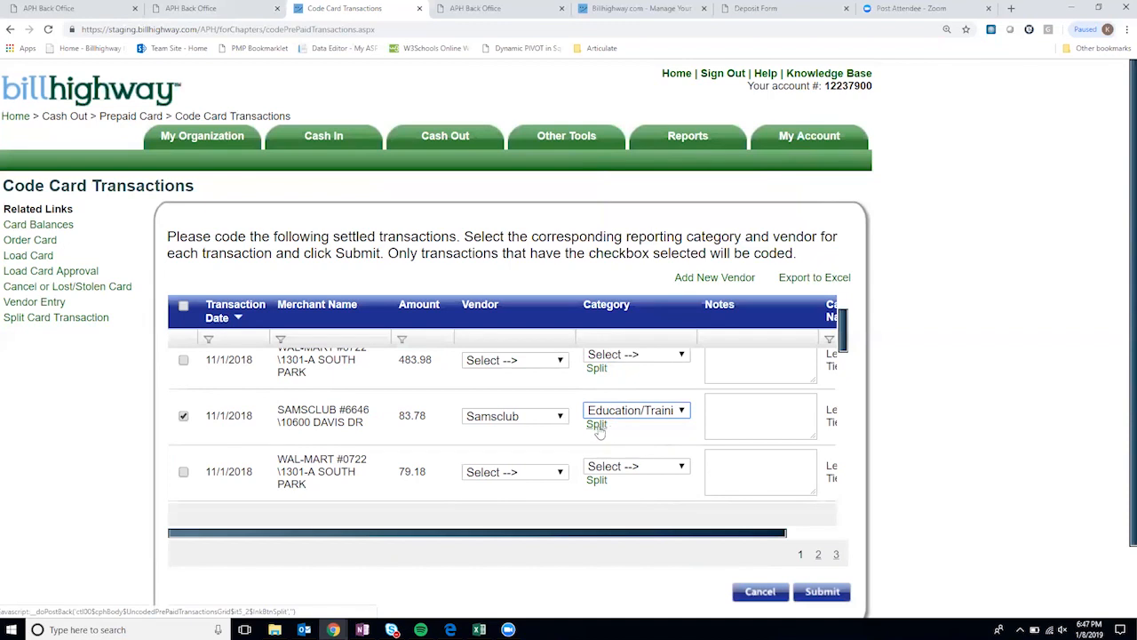
left_click(597, 424)
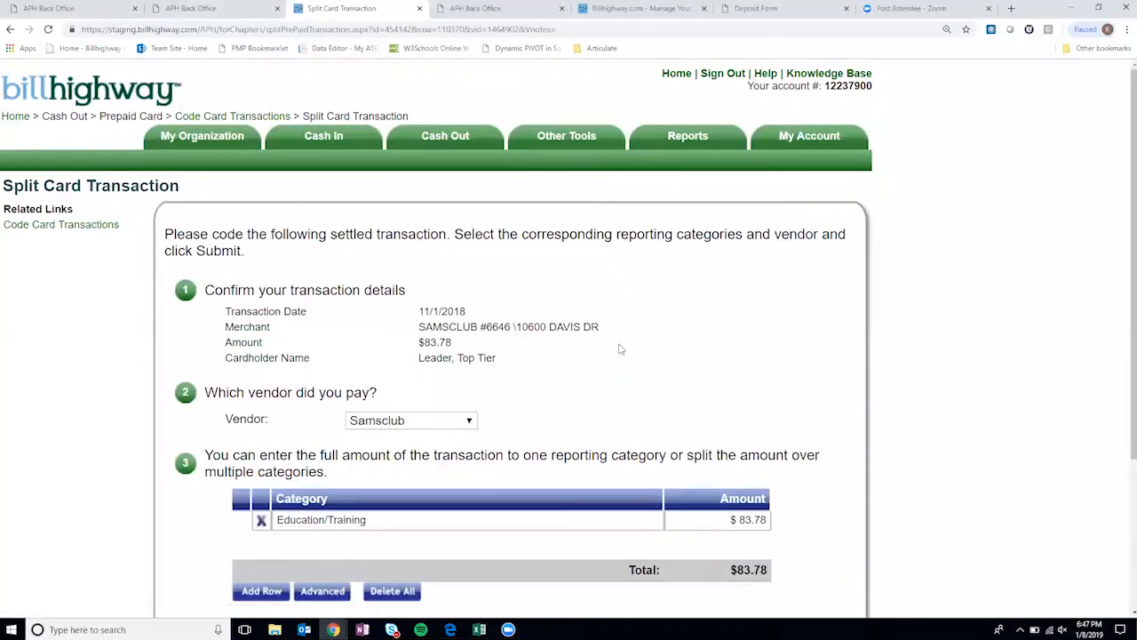
- Review the $83.78 Samsclub split page and highlight SAMSCLUB in the merchant details
scroll(617, 349, "down", 1)
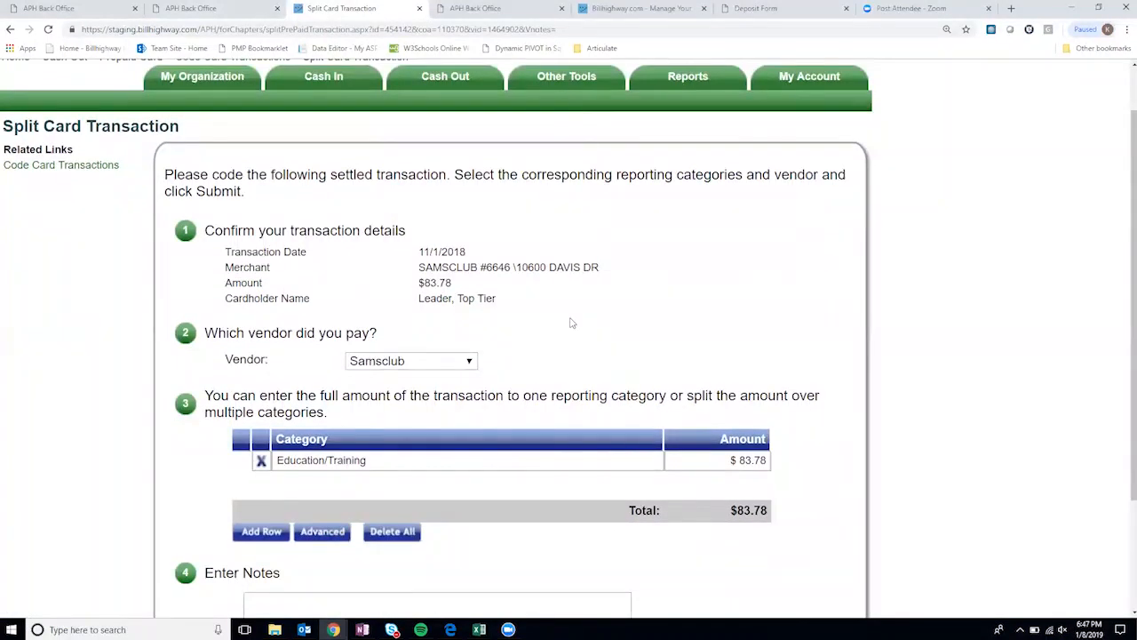
left_click_drag(421, 264, 478, 266)
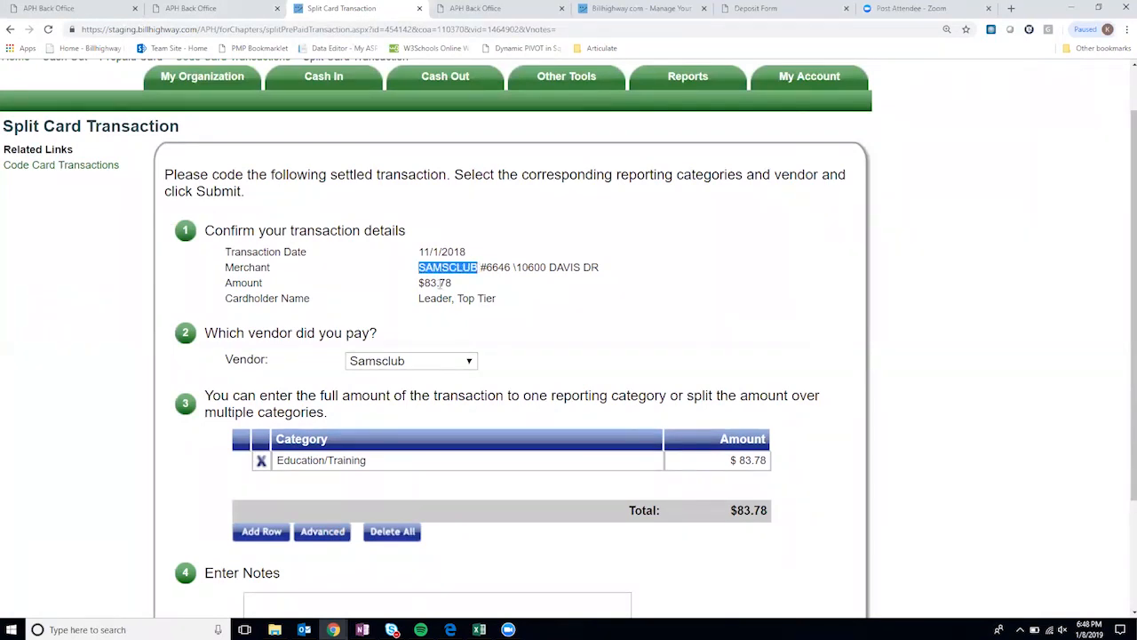
scroll(479, 313, "down", 2)
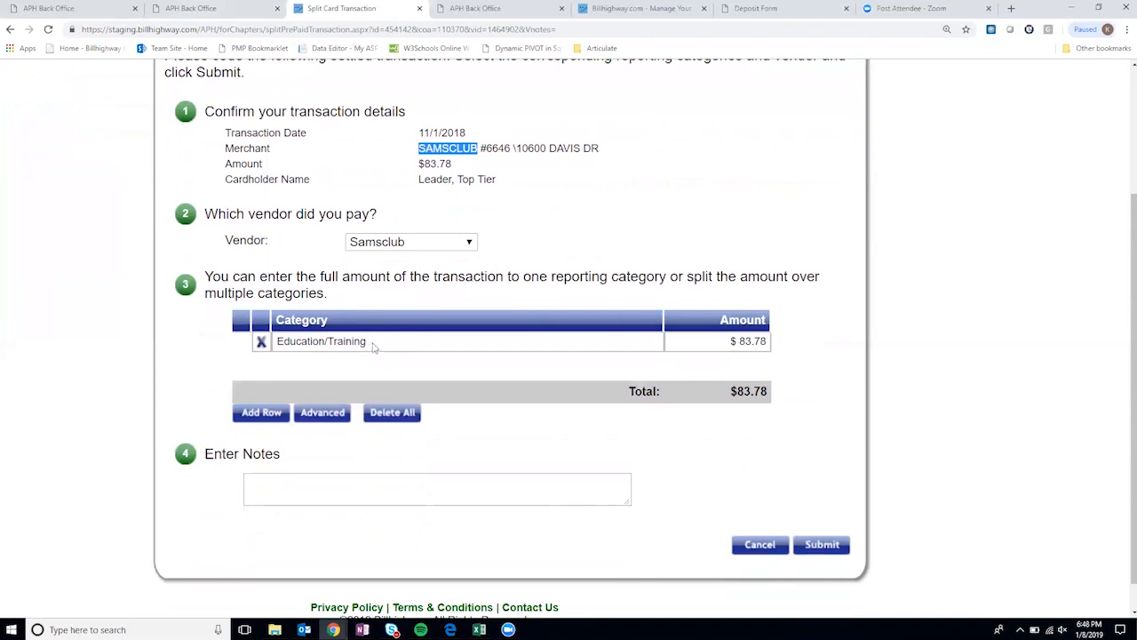
- Add two split rows categorized as Miscellaneous - Other and Office Supplies
left_click(270, 414)
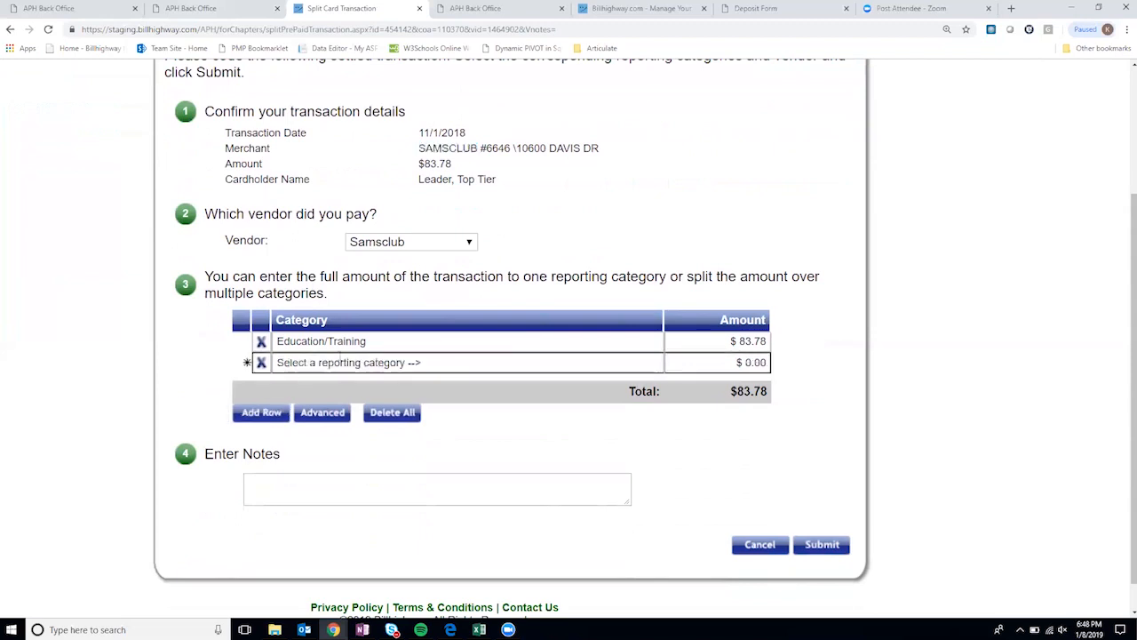
left_click(646, 363)
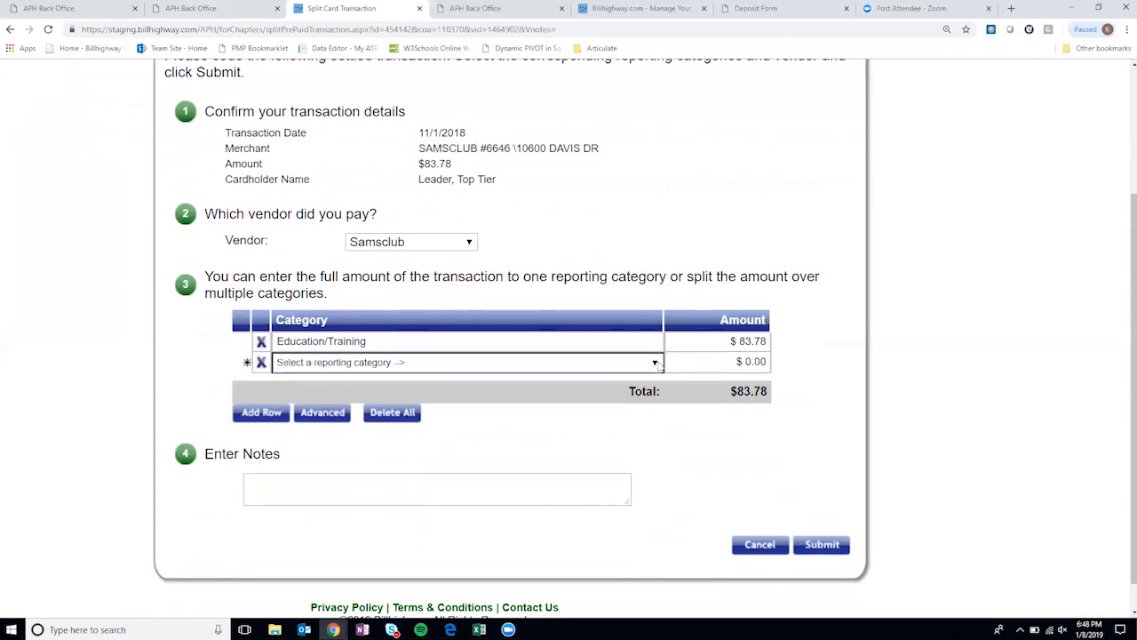
left_click(659, 365)
scroll(579, 427, "down", 3)
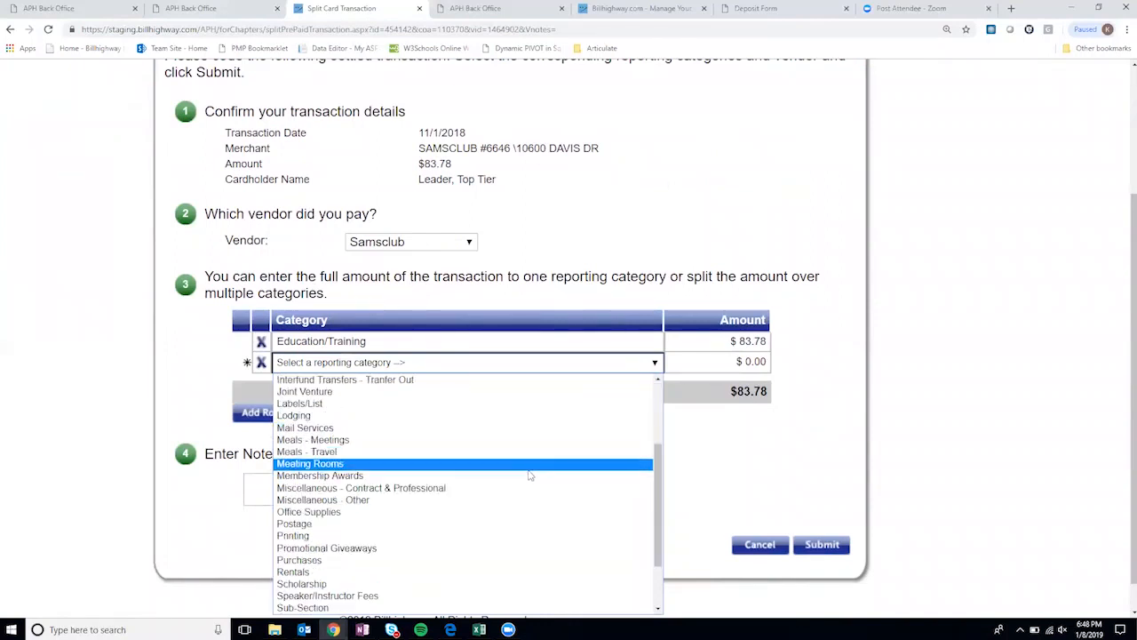
left_click(515, 500)
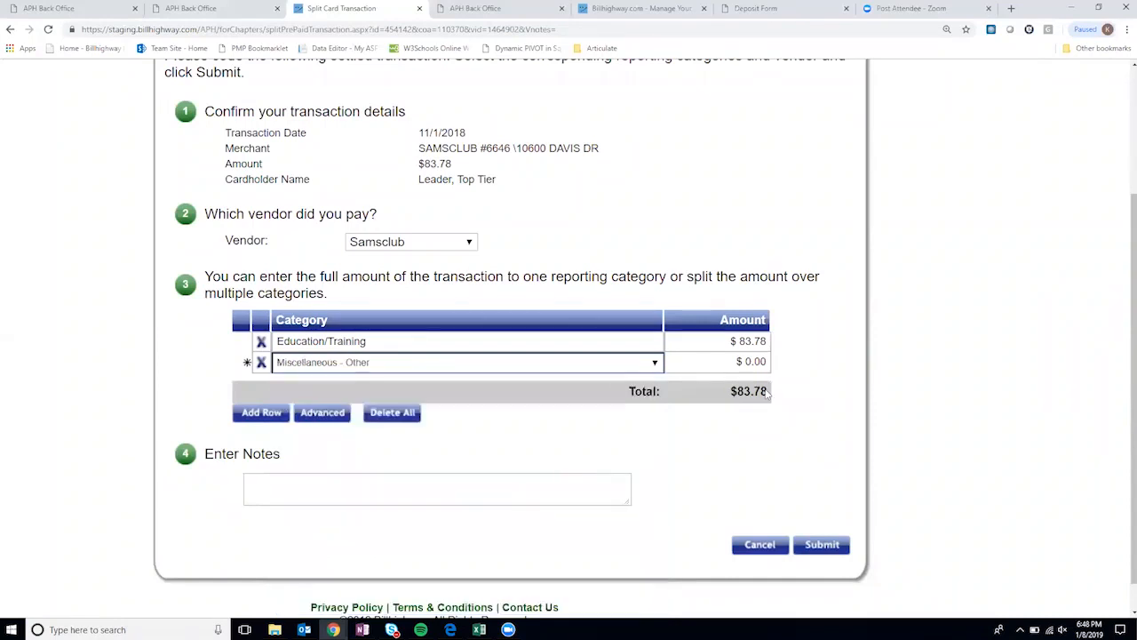
left_click(261, 414)
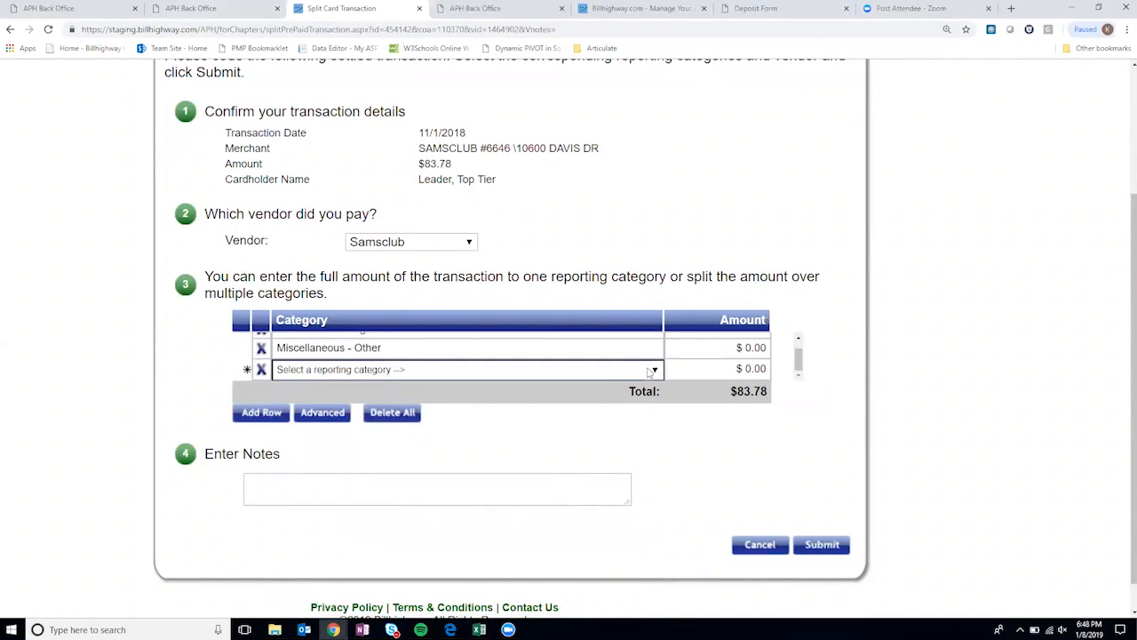
left_click(652, 369)
scroll(498, 332, "down", 5)
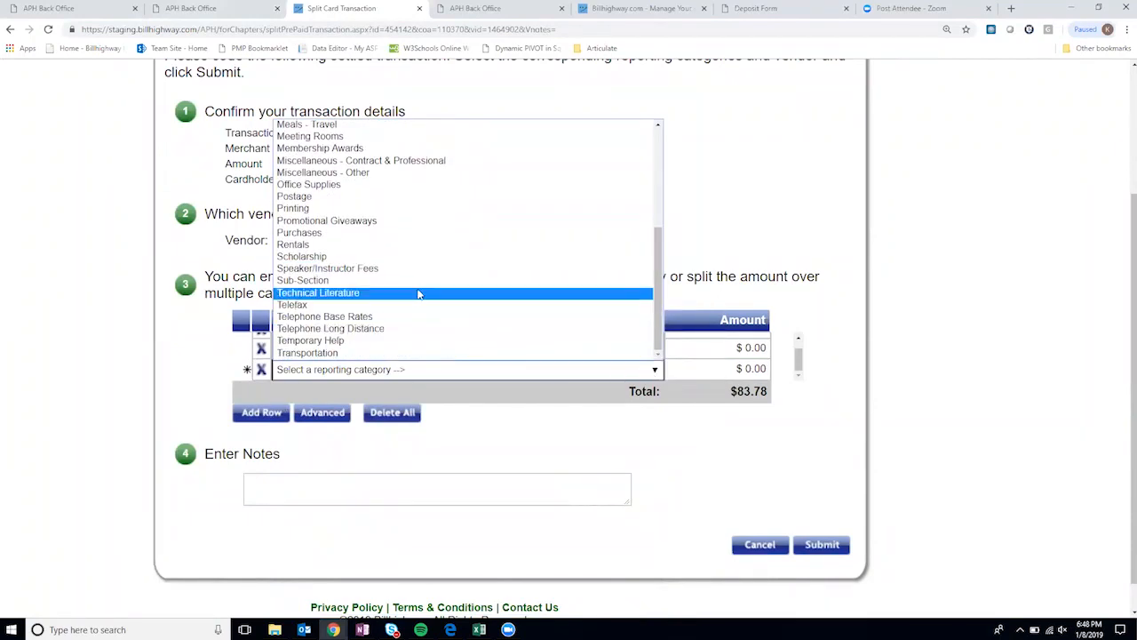
left_click(374, 184)
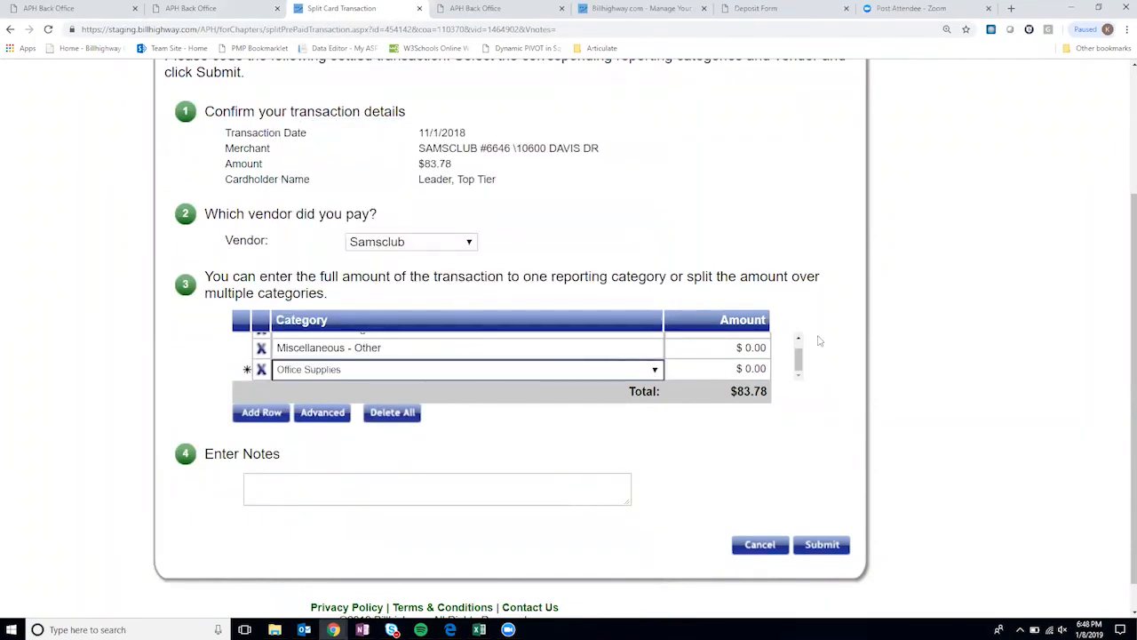
- Change Education/Training to $40.78 and set Miscellaneous - Other to $20.00
scroll(802, 364, "up", 2)
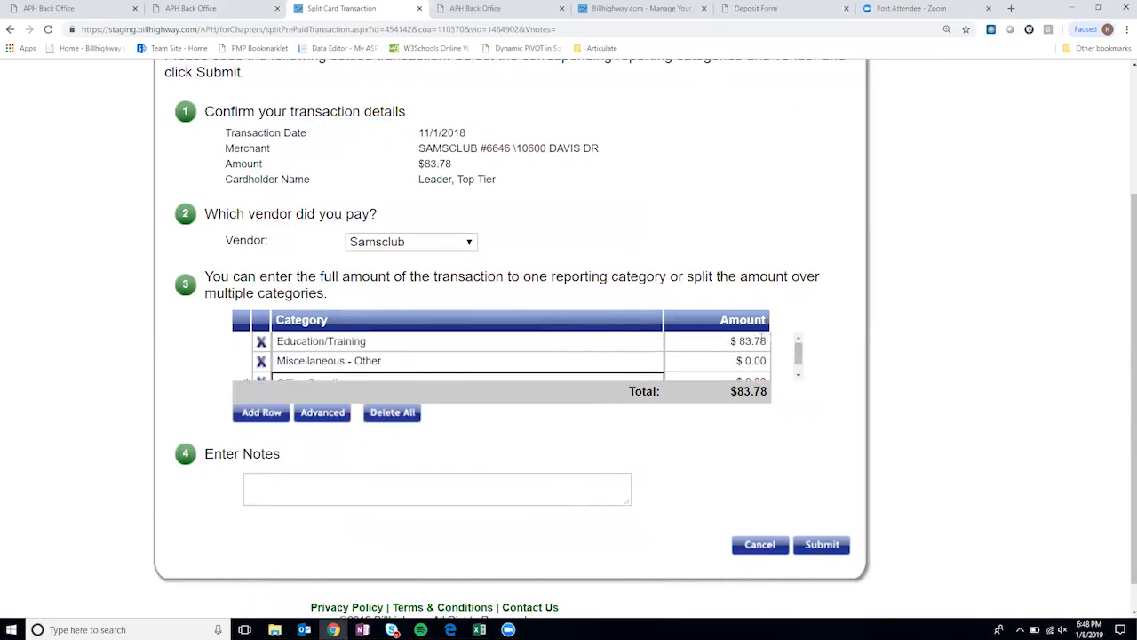
left_click(761, 341)
left_click(757, 342)
key("BackSpace")
key("BackSpace")
type("40")
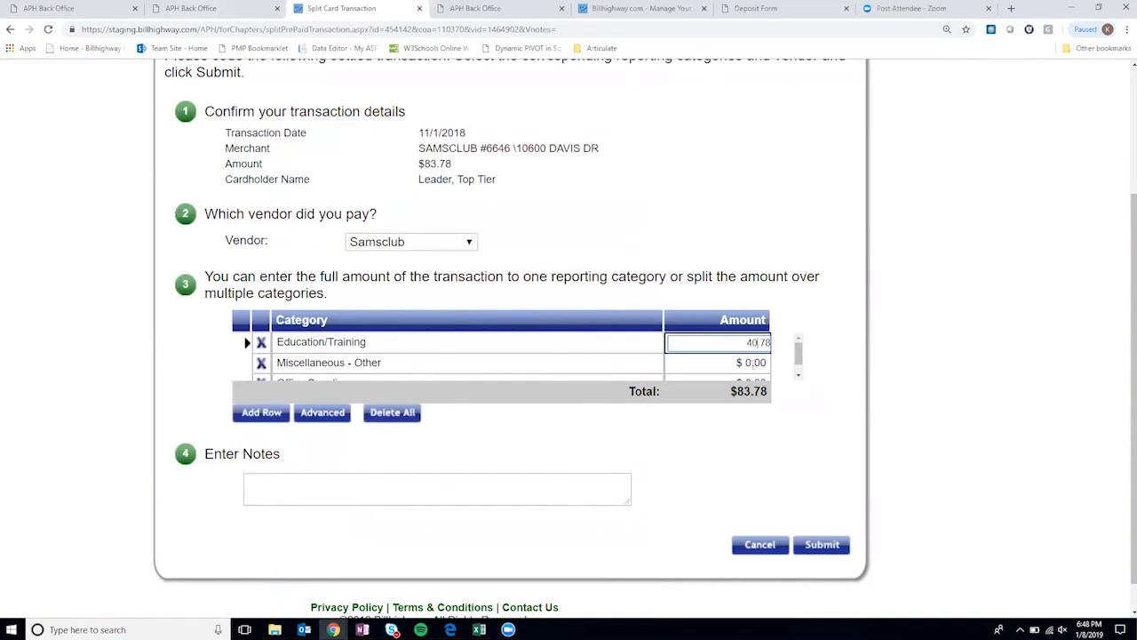
left_click(753, 362)
type("20")
left_click(799, 362)
- Set the Office Supplies amount to $23.00 so the split totals $83.78
left_click(768, 370)
type("20")
key("Return")
left_click(750, 368)
type("23")
key("Return")
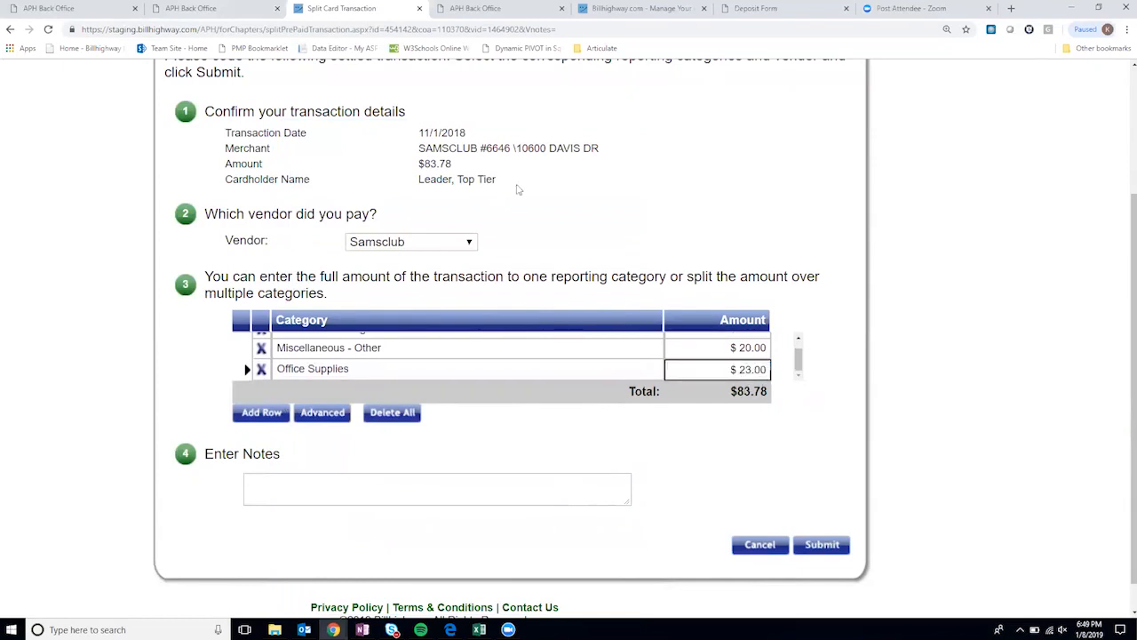
- Add the note 'Sams purchase' and submit the split transaction
left_click_drag(451, 164, 418, 163)
left_click_drag(800, 360, 800, 363)
left_click(770, 402)
left_click_drag(454, 166, 421, 163)
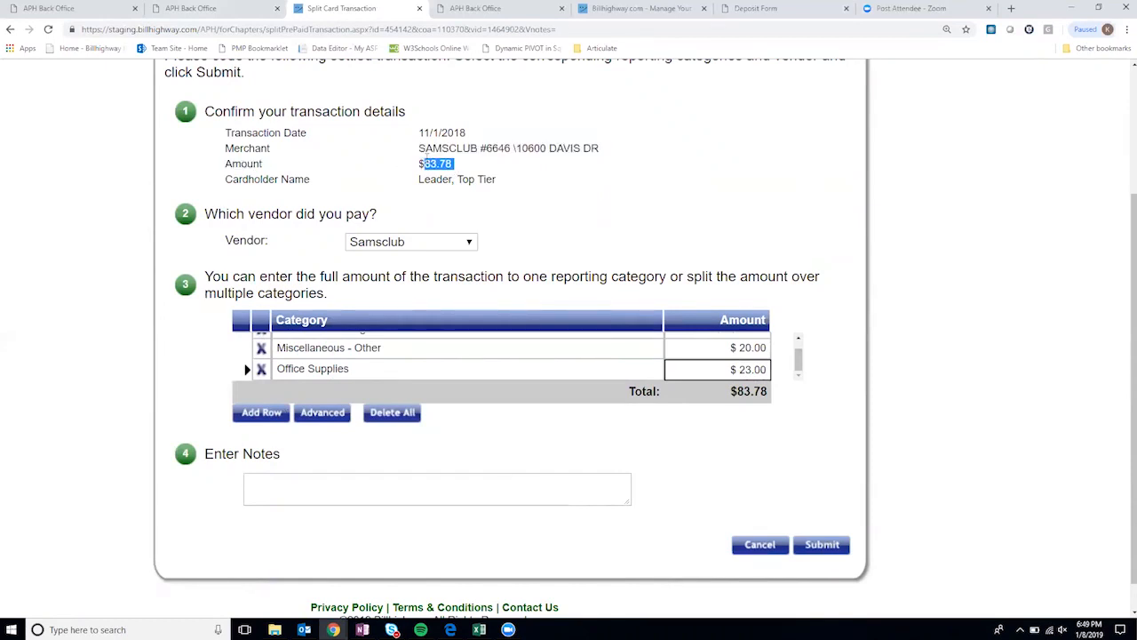
left_click(335, 485)
type("Sam")
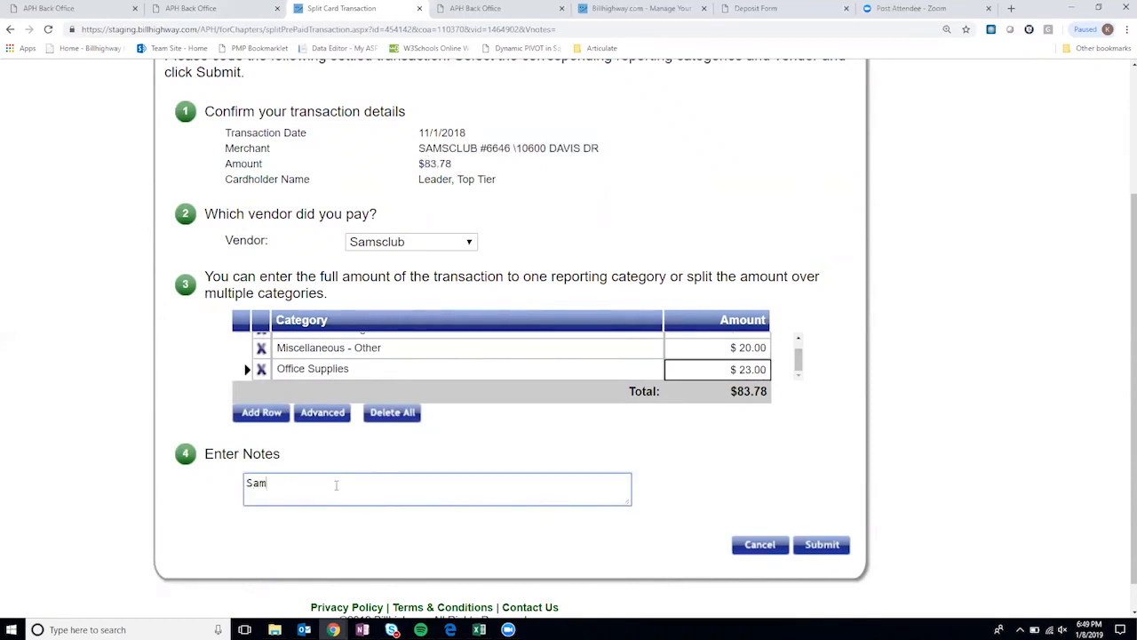
type("s purchase")
left_click(821, 544)
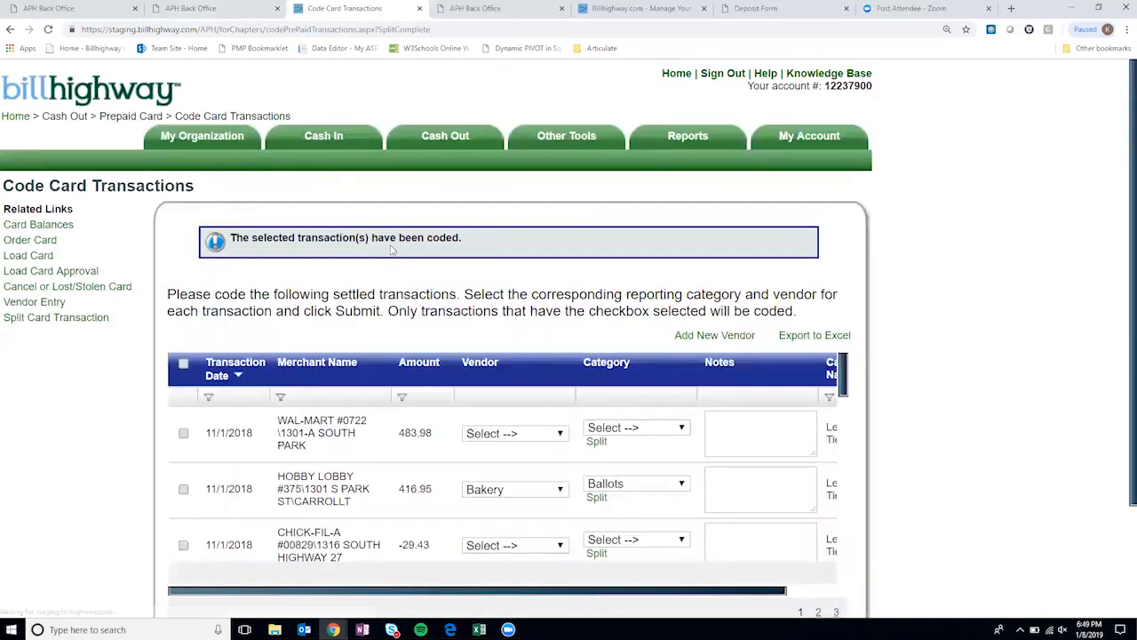
- Review the coding confirmation and uncoded Wal-Mart and Chick-fil-A charges, then show the Cash Out > Prepaid Card submenu
scroll(306, 368, "down", 3)
scroll(345, 407, "down", 3)
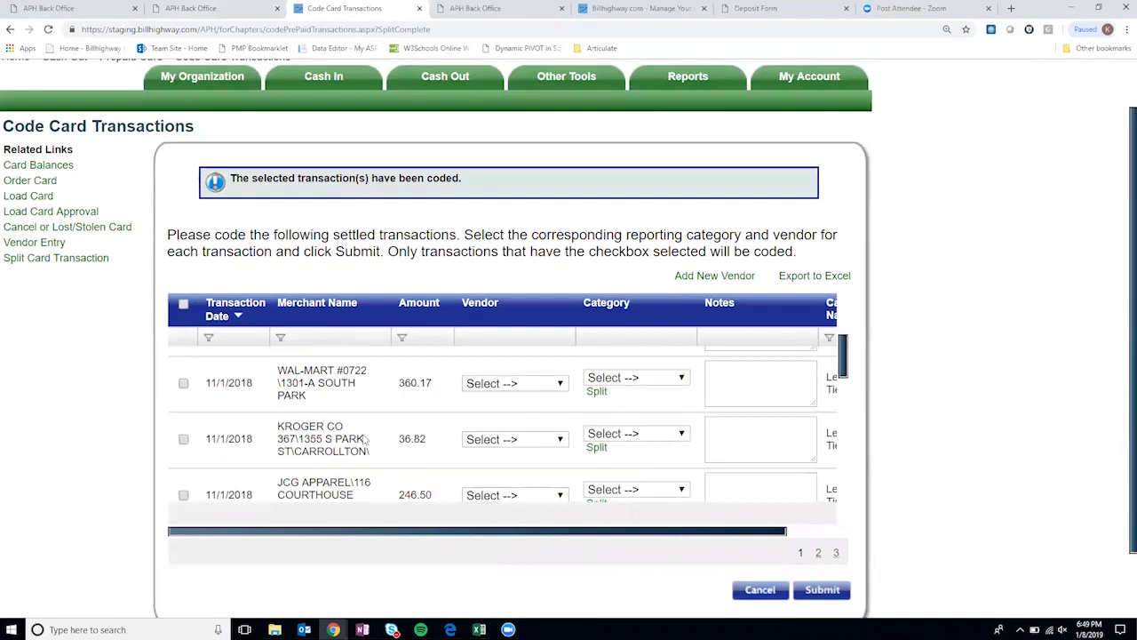
scroll(366, 431, "up", 5)
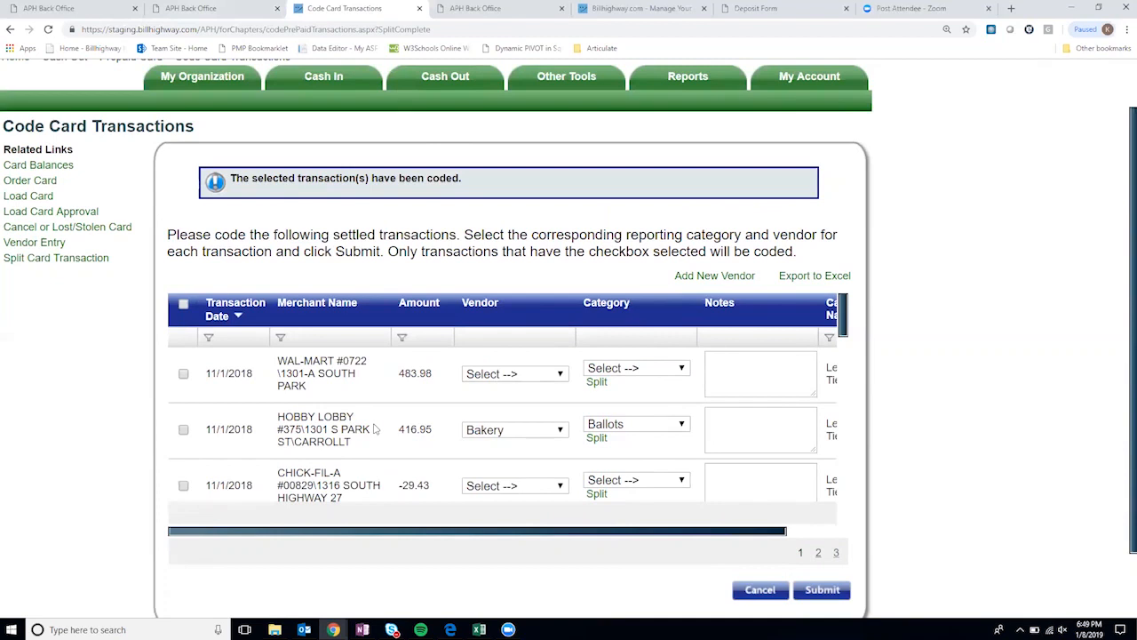
scroll(449, 351, "up", 1)
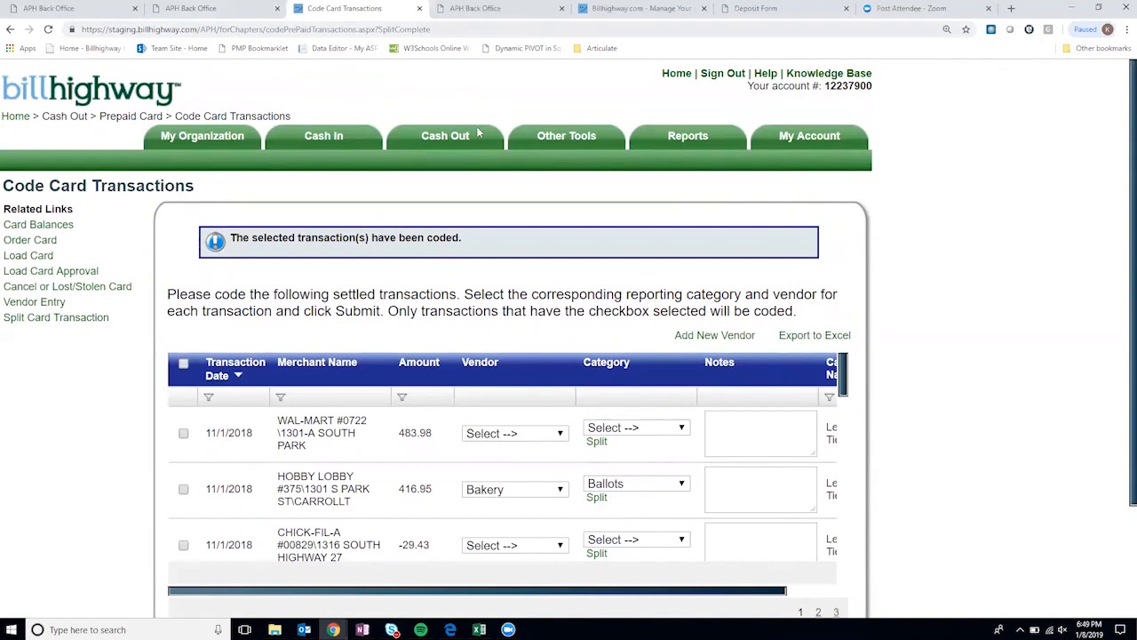
mouse_move(480, 135)
mouse_move(474, 160)
scroll(661, 311, "down", 2)
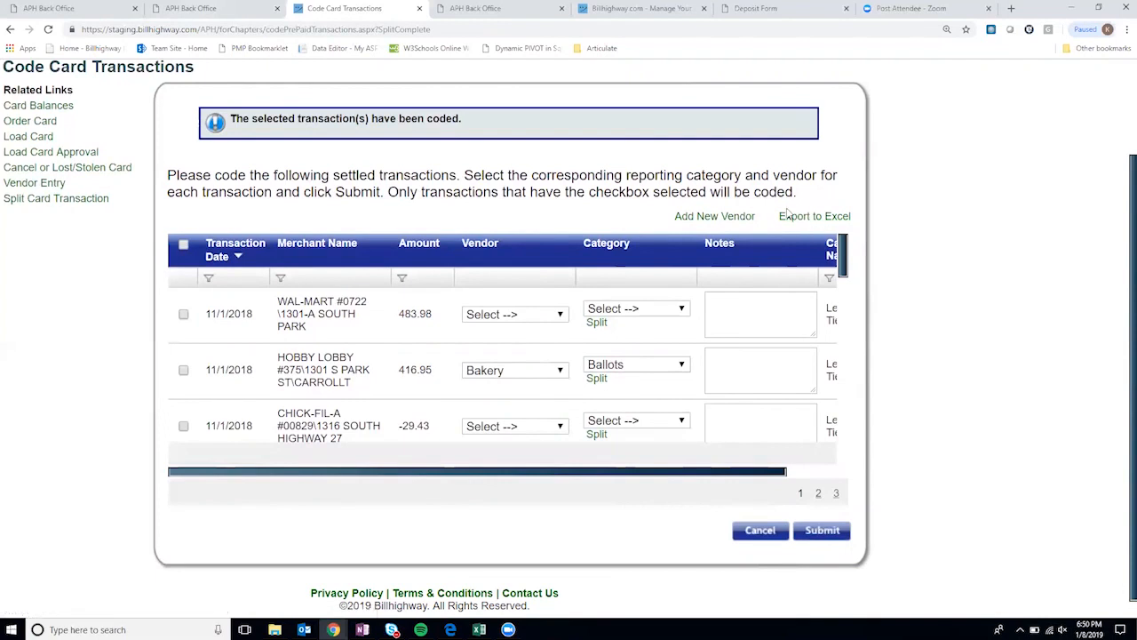
scroll(787, 215, "up", 2)
mouse_move(445, 137)
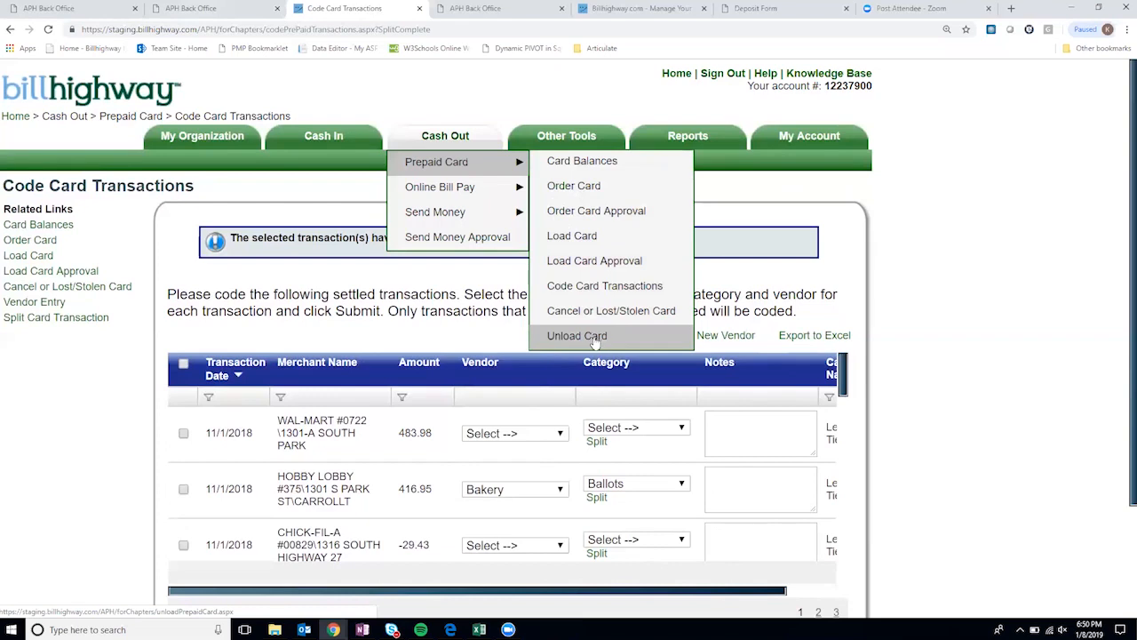
- Open Unload Card for the $200.00 card and choose Operating Fund Account ($8,029.07) as cash account
left_click(595, 341)
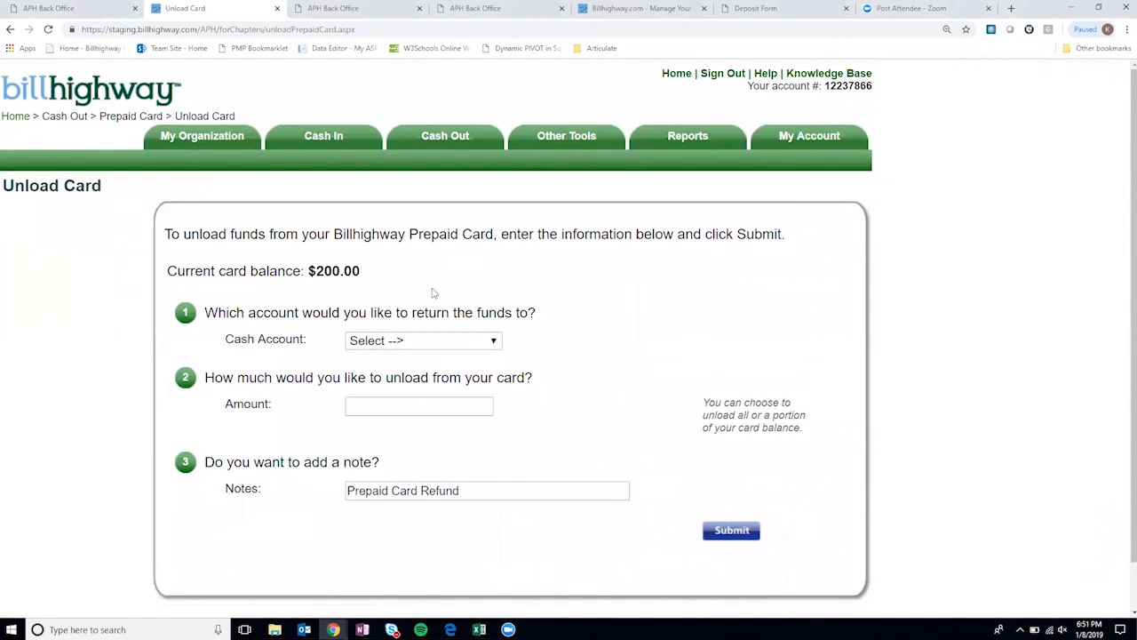
left_click(412, 344)
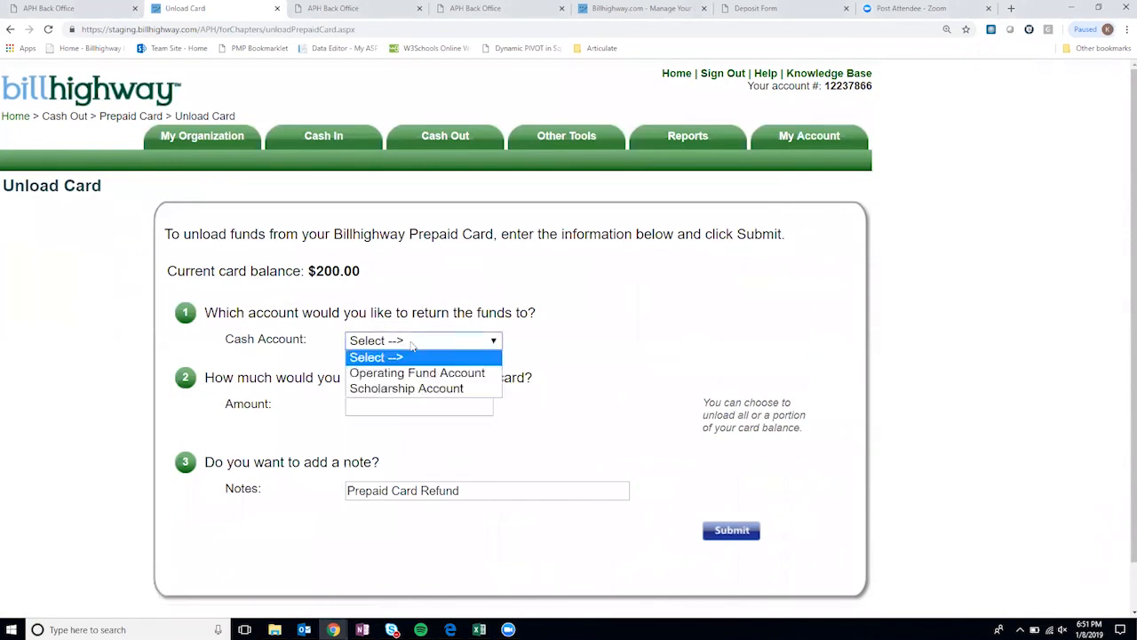
left_click(414, 373)
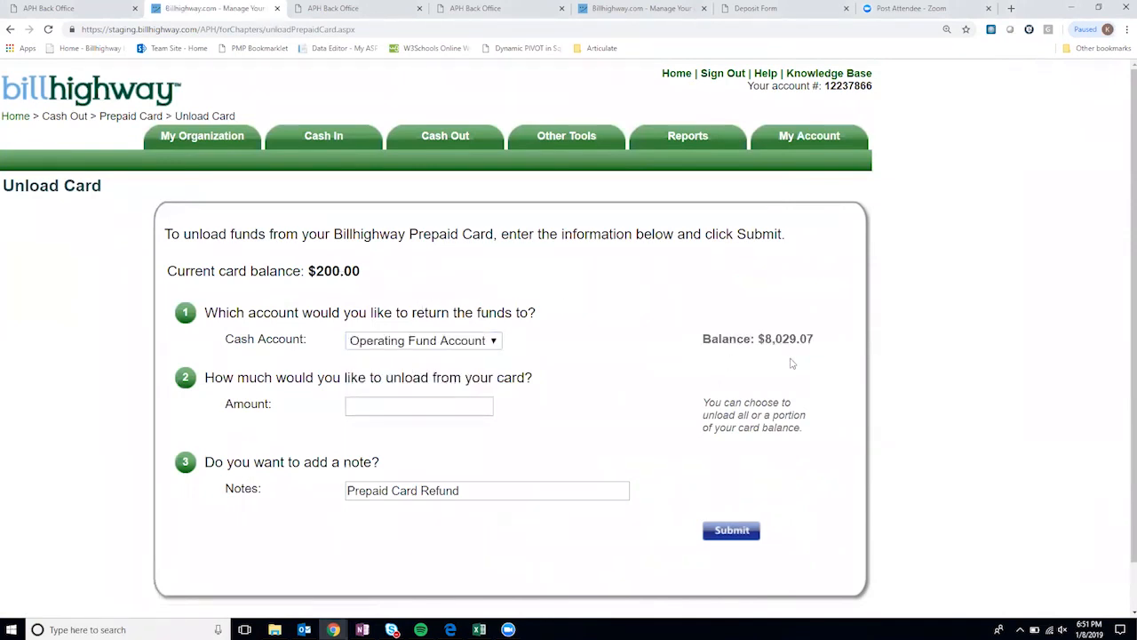
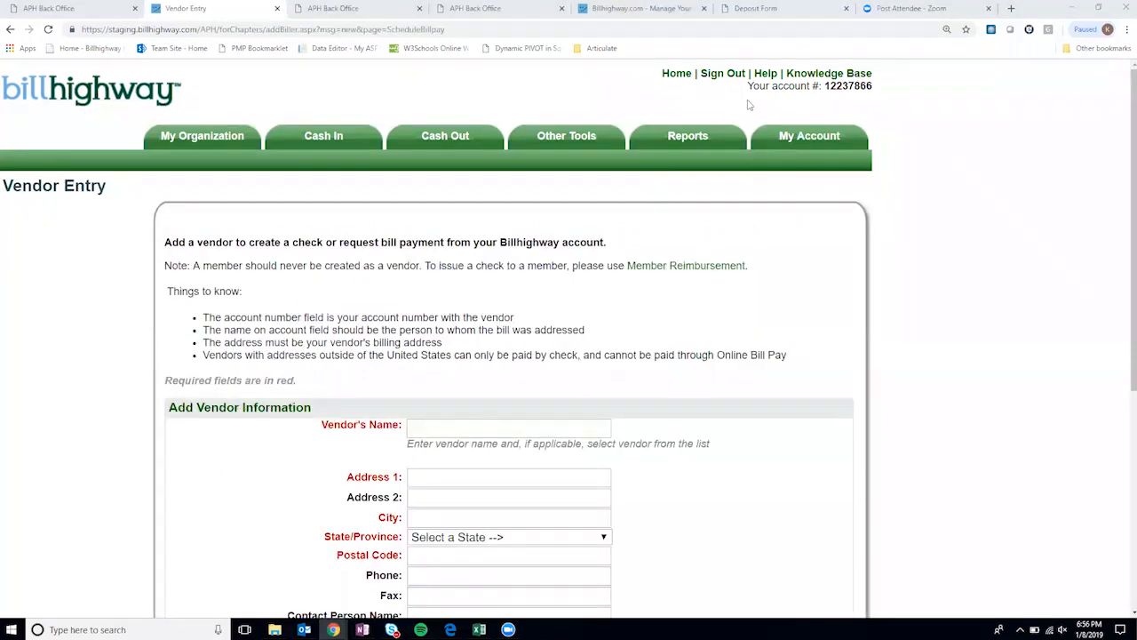
- Open Schedule Online Bill Payment from the Cash Out > Online Bill Pay menu
mouse_move(445, 138)
mouse_move(460, 182)
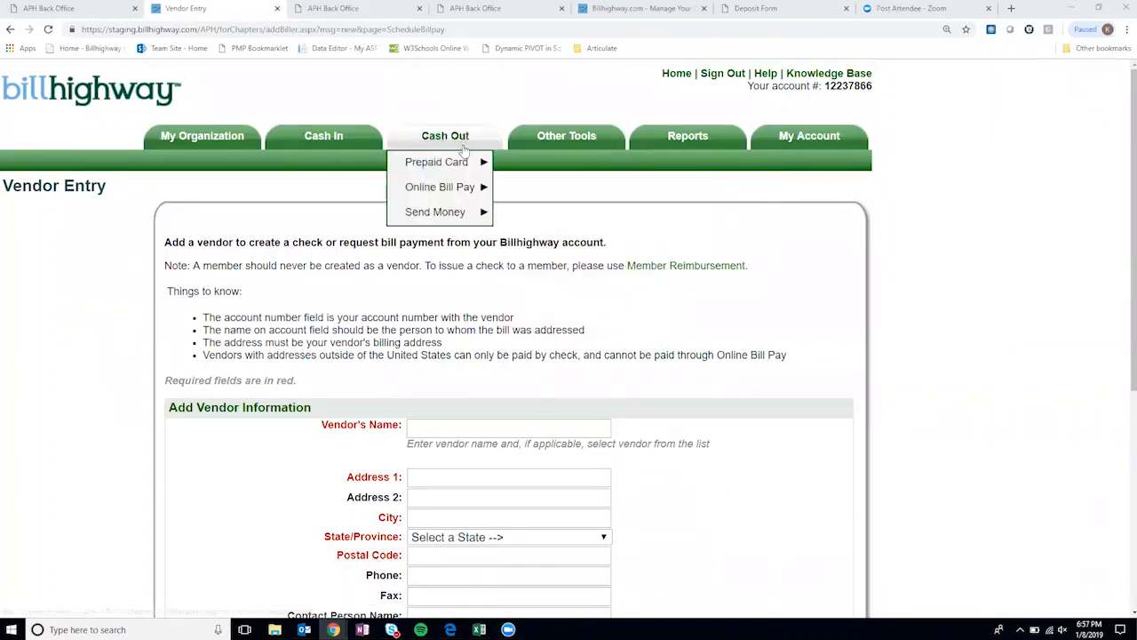
left_click(651, 193)
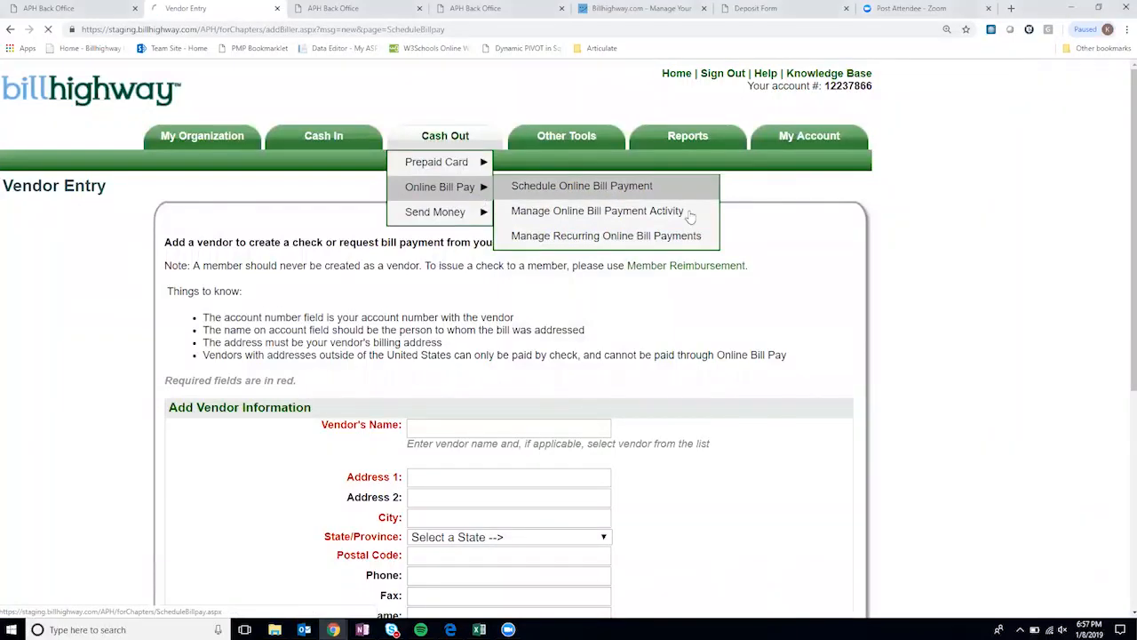
scroll(402, 273, "down", 1)
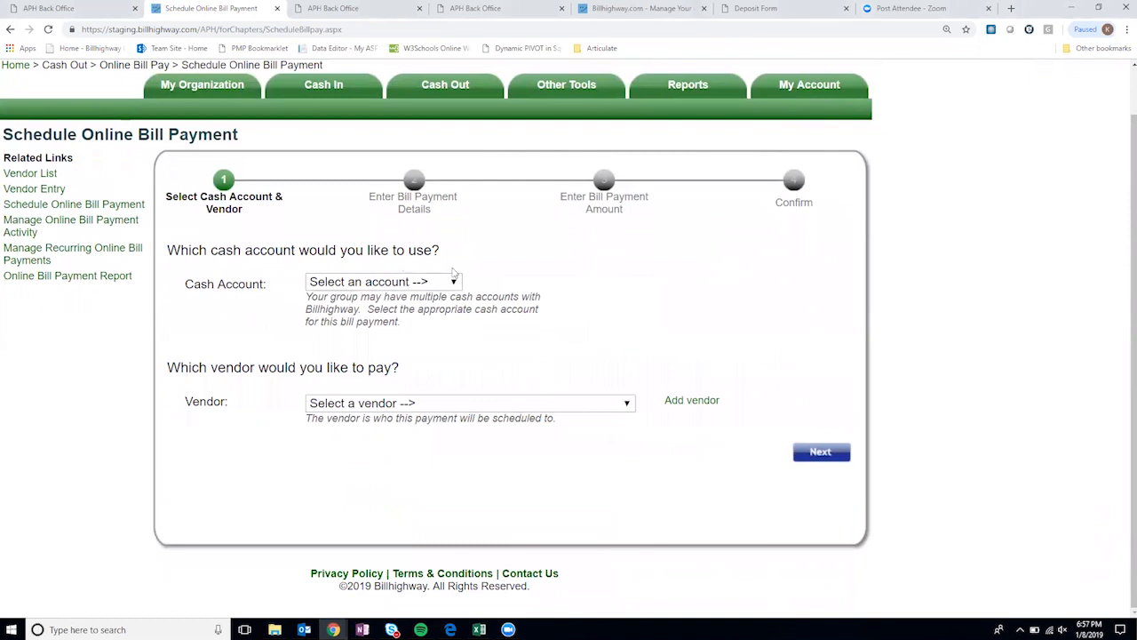
- Pay from the Operating Fund Account and, finding no suitable existing vendor, start adding a new vendor
left_click(424, 285)
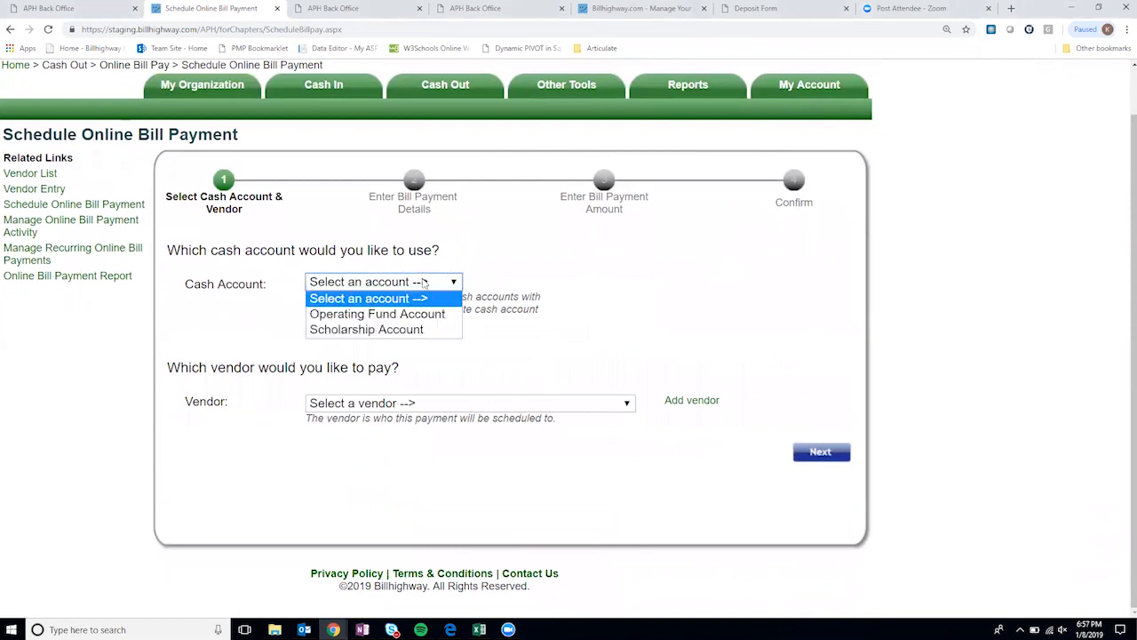
left_click(420, 316)
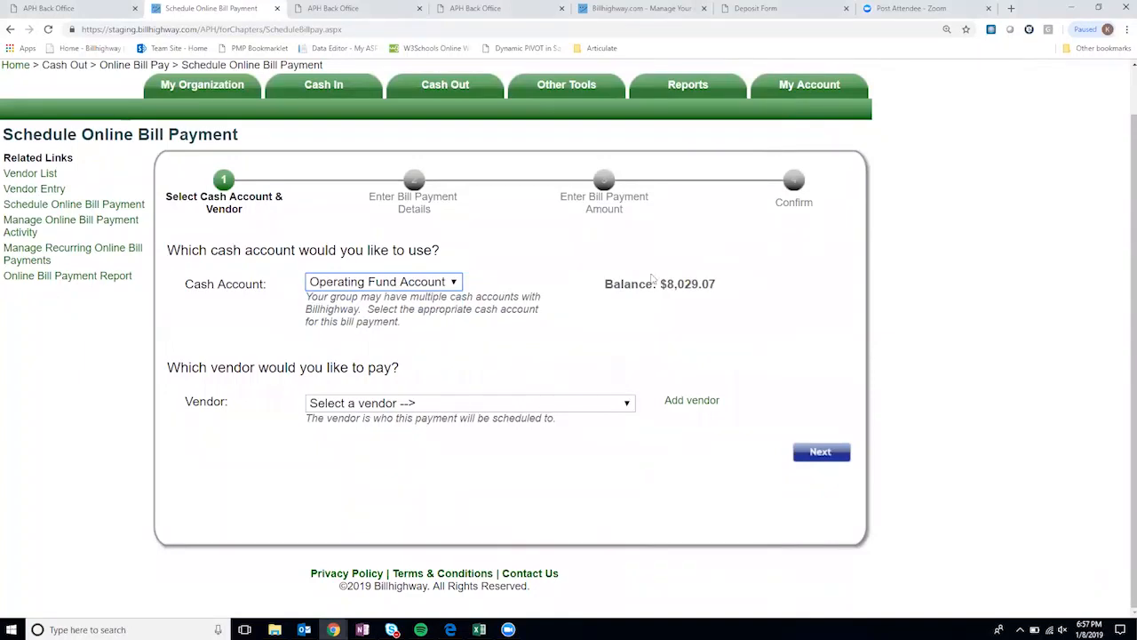
left_click(452, 403)
left_click(451, 403)
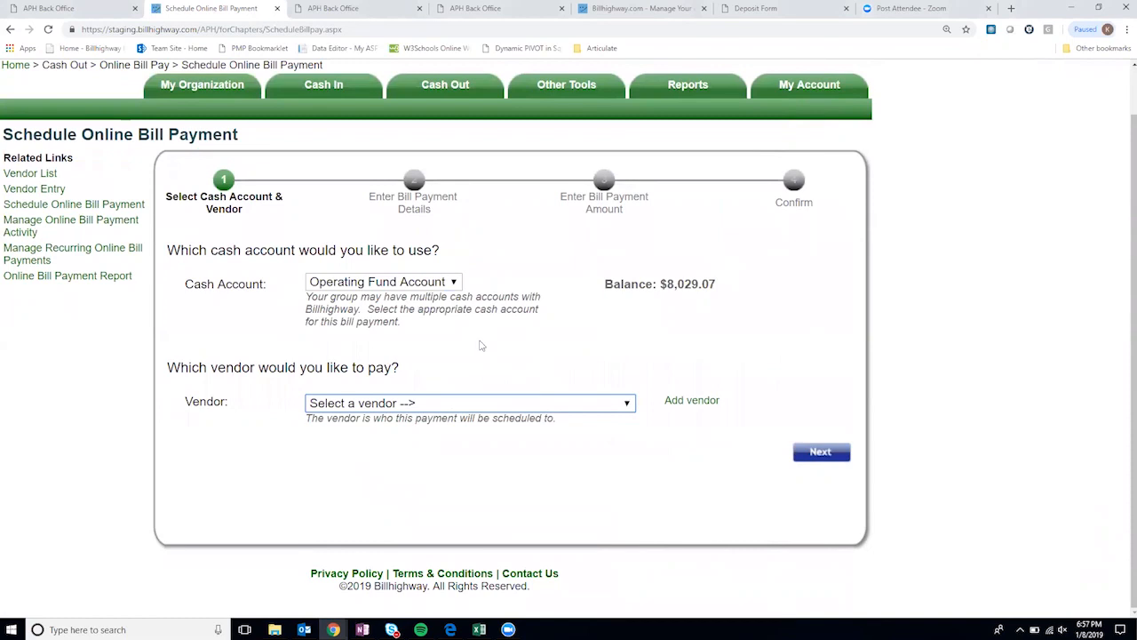
left_click(708, 402)
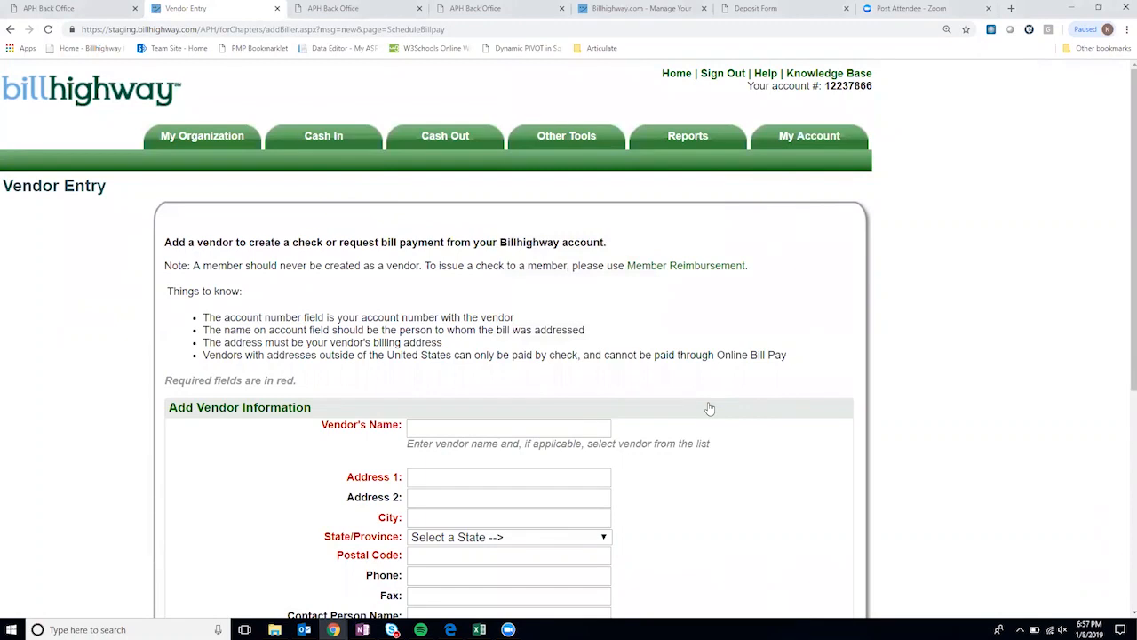
- Pick Comcast - Springfield IL from the 'comc' suggestions with the PO Box 740273 Cincinnati billing address
scroll(709, 408, "down", 2)
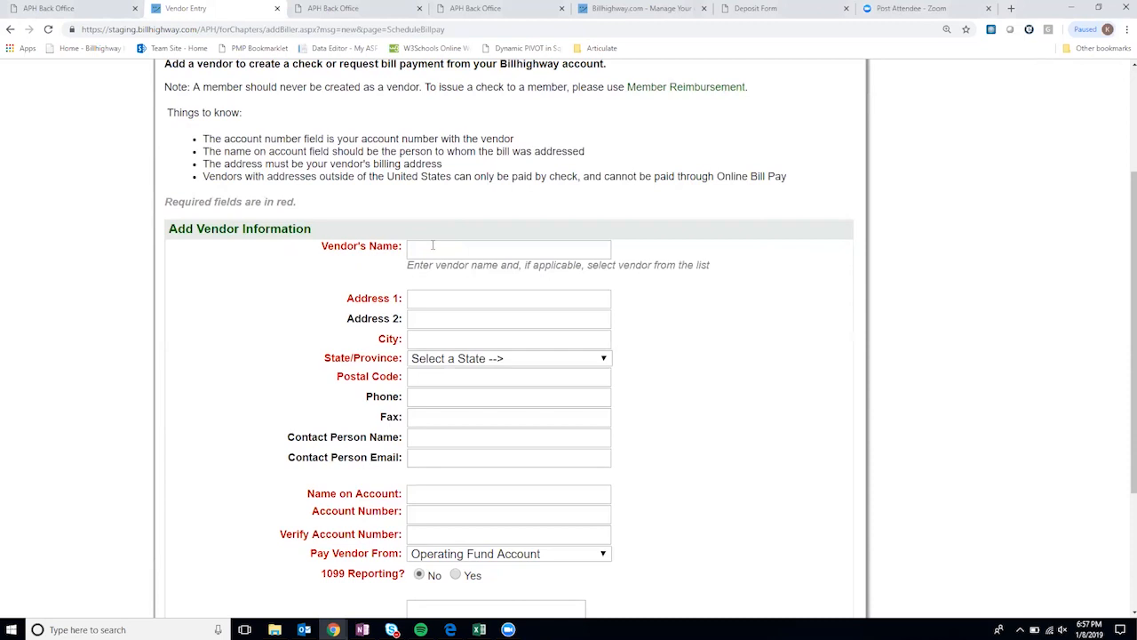
left_click(432, 245)
type("com")
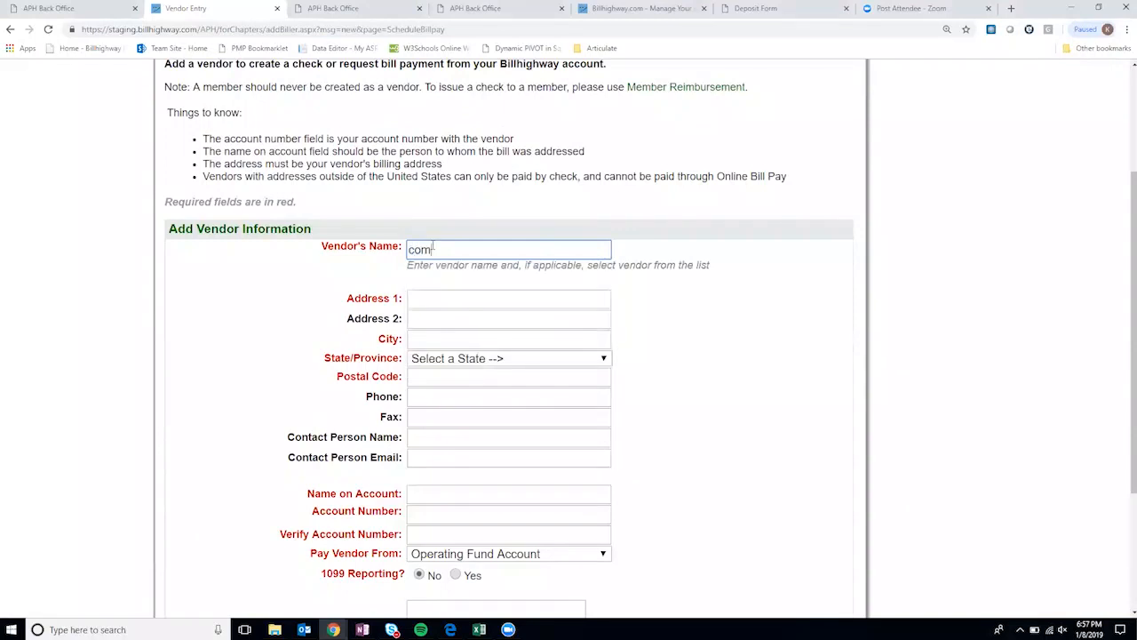
type("cast - Blue Ridge")
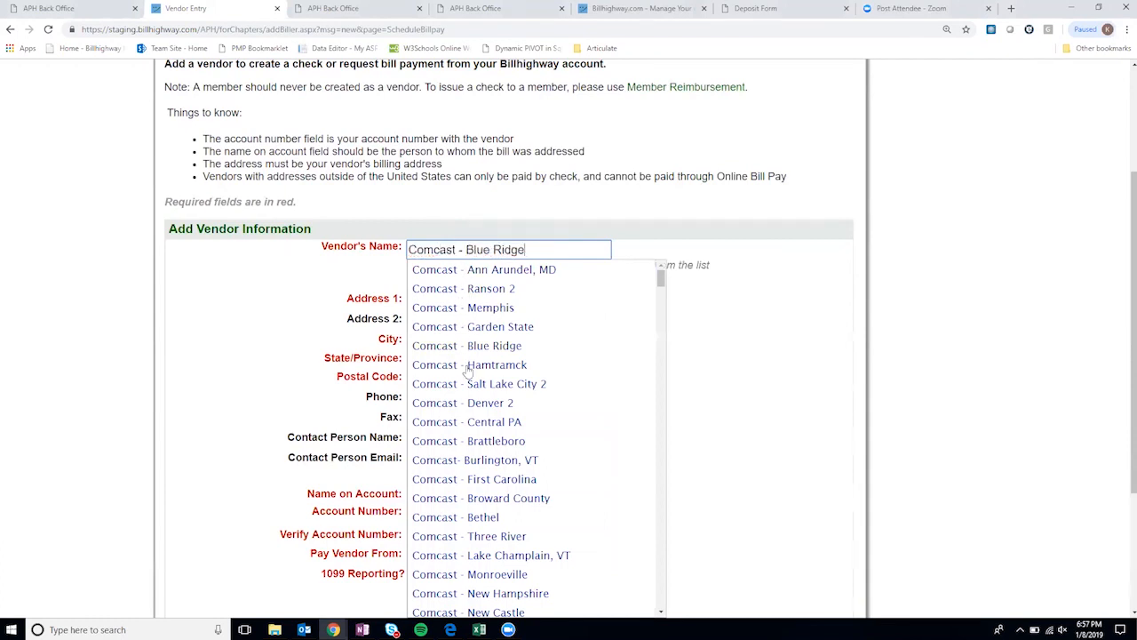
scroll(468, 372, "down", 1)
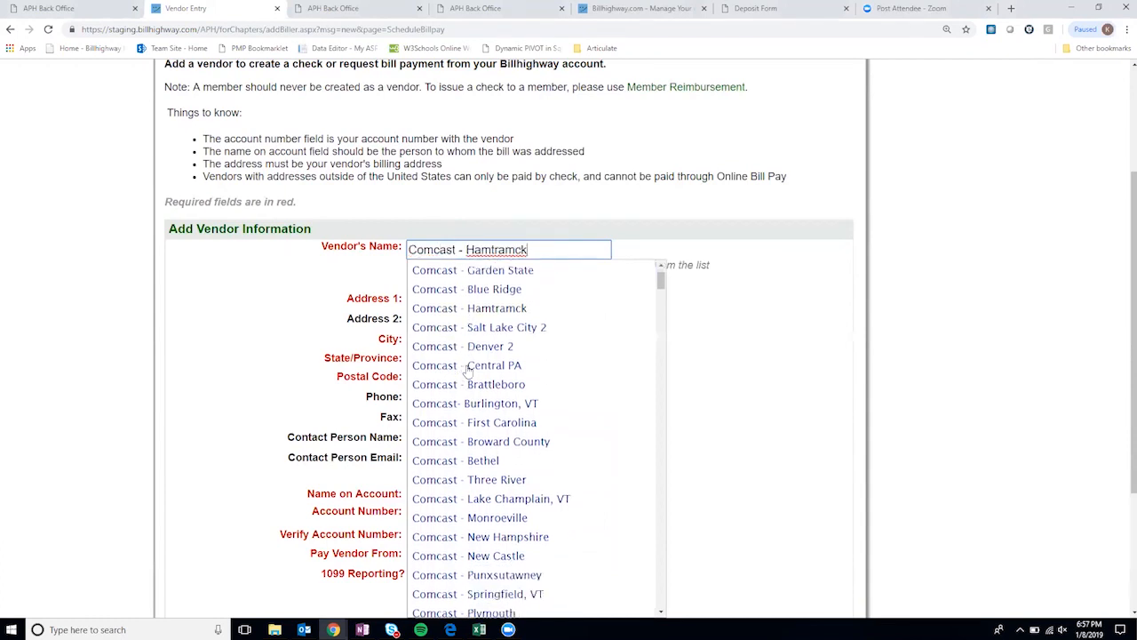
scroll(468, 371, "down", 1)
scroll(468, 371, "down", 1)
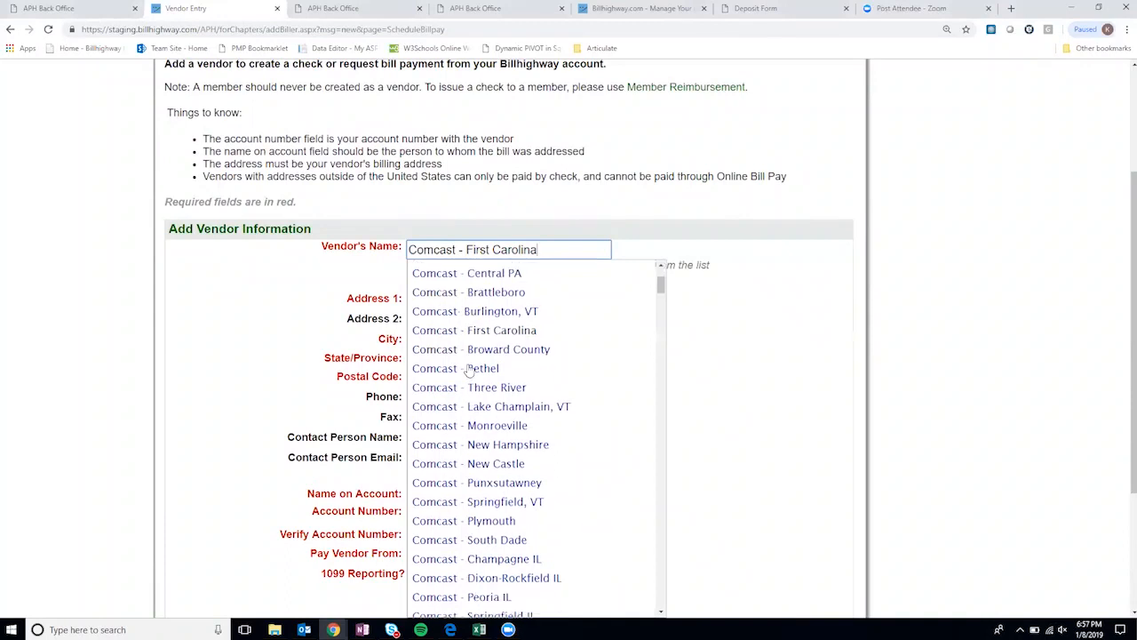
scroll(468, 371, "down", 1)
scroll(560, 358, "down", 1)
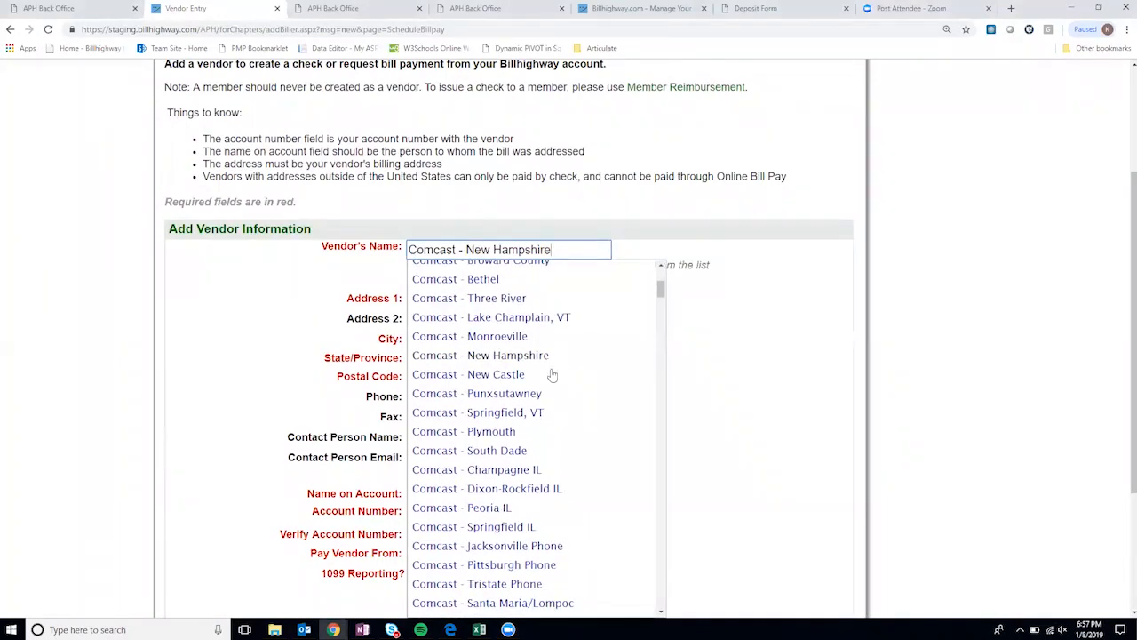
scroll(551, 411, "down", 1)
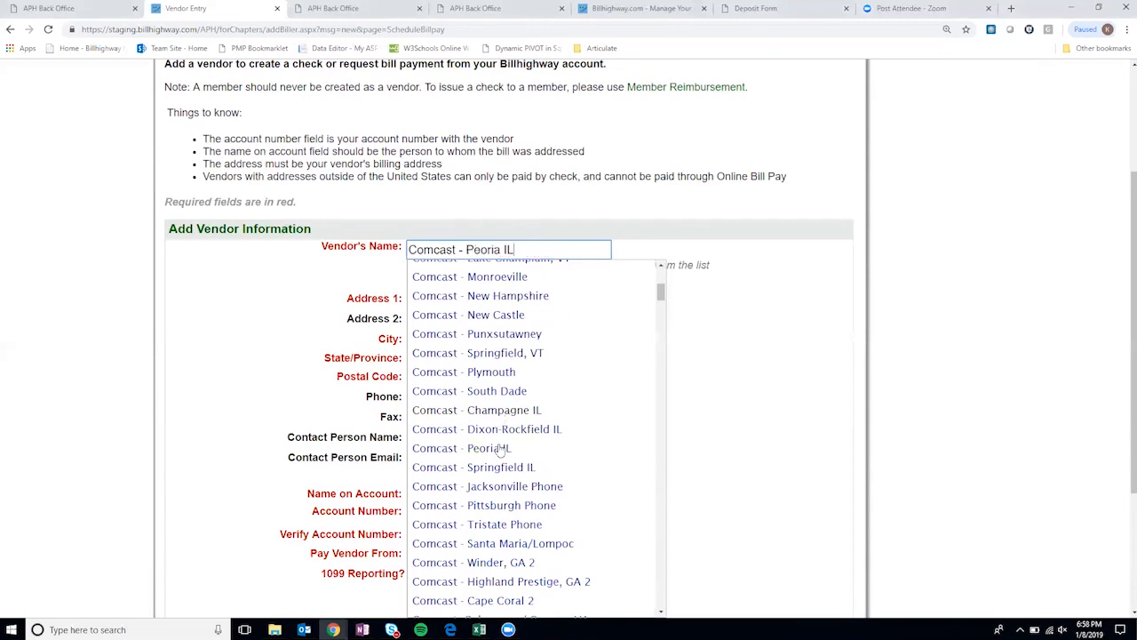
left_click(496, 469)
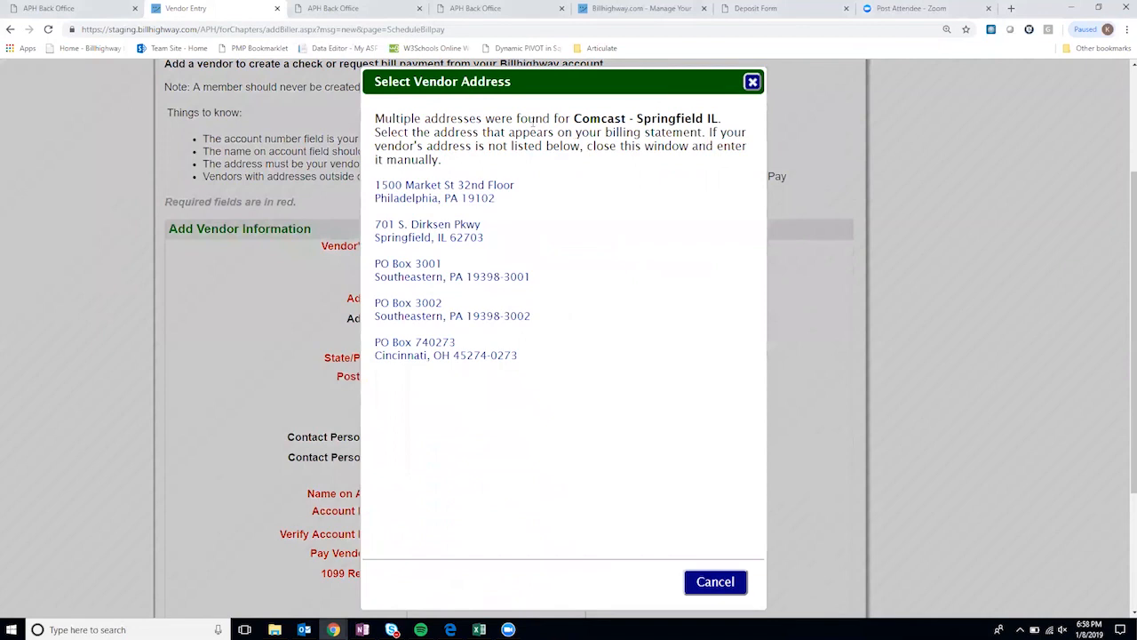
left_click(417, 353)
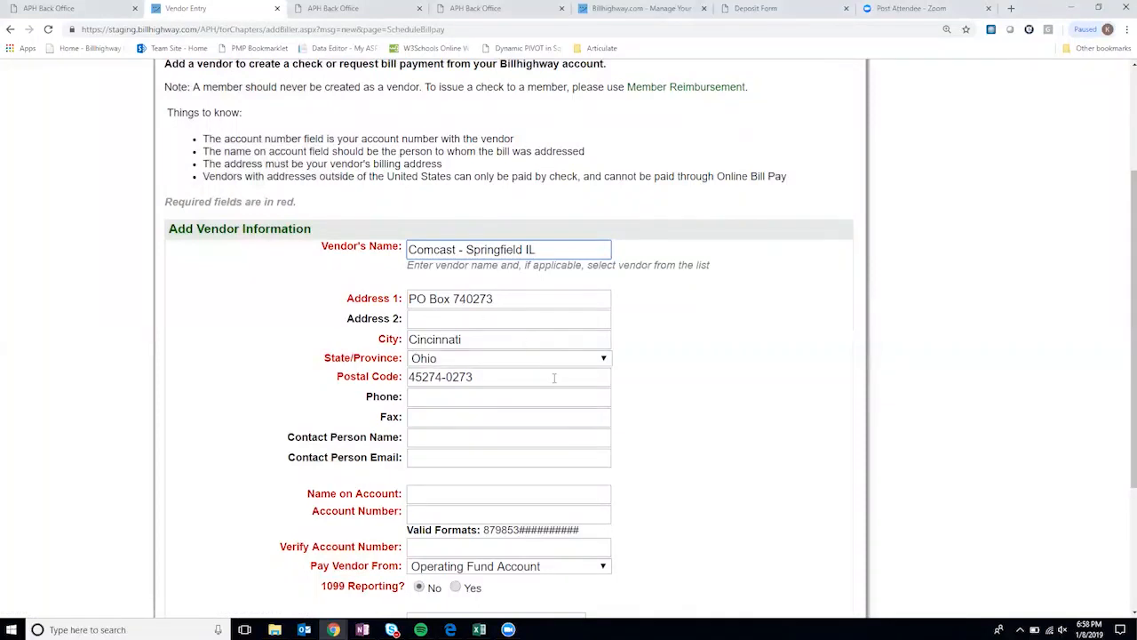
- Fill in the name on account, then enter the account number and re-enter it to verify
scroll(553, 376, "down", 1)
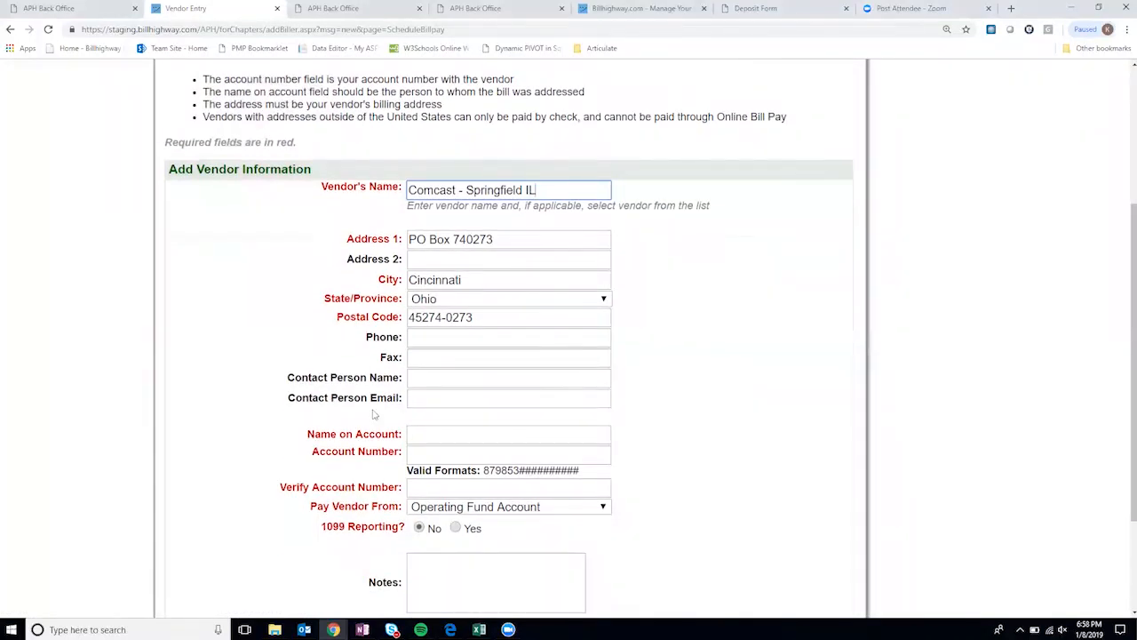
left_click(429, 434)
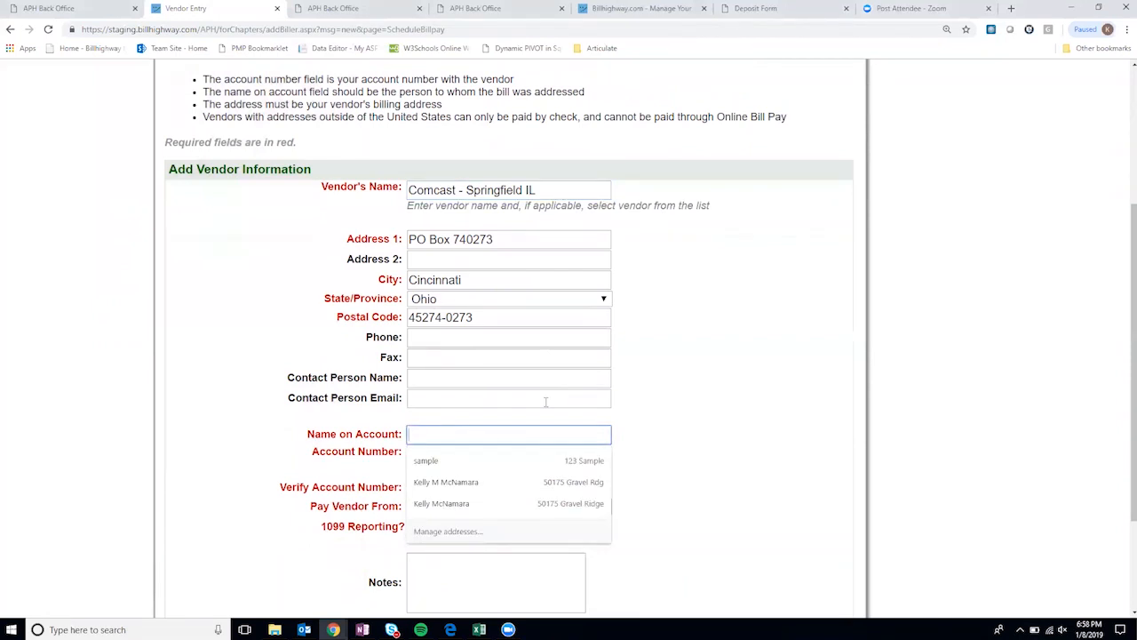
type("Sample Name")
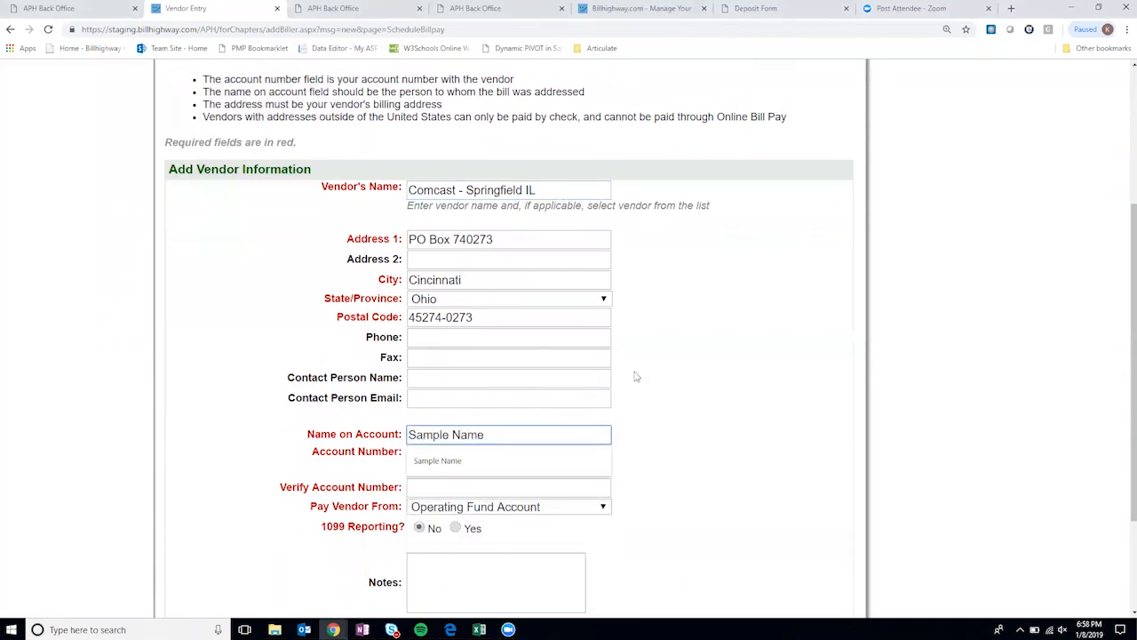
left_click(415, 455)
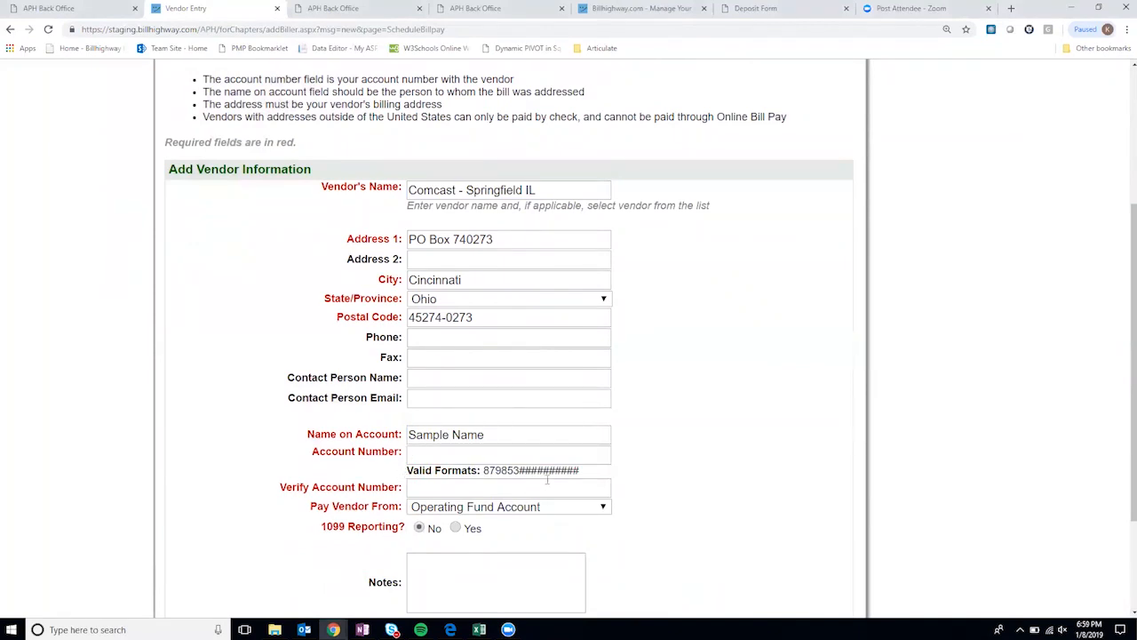
left_click_drag(484, 470, 519, 470)
left_click(422, 452)
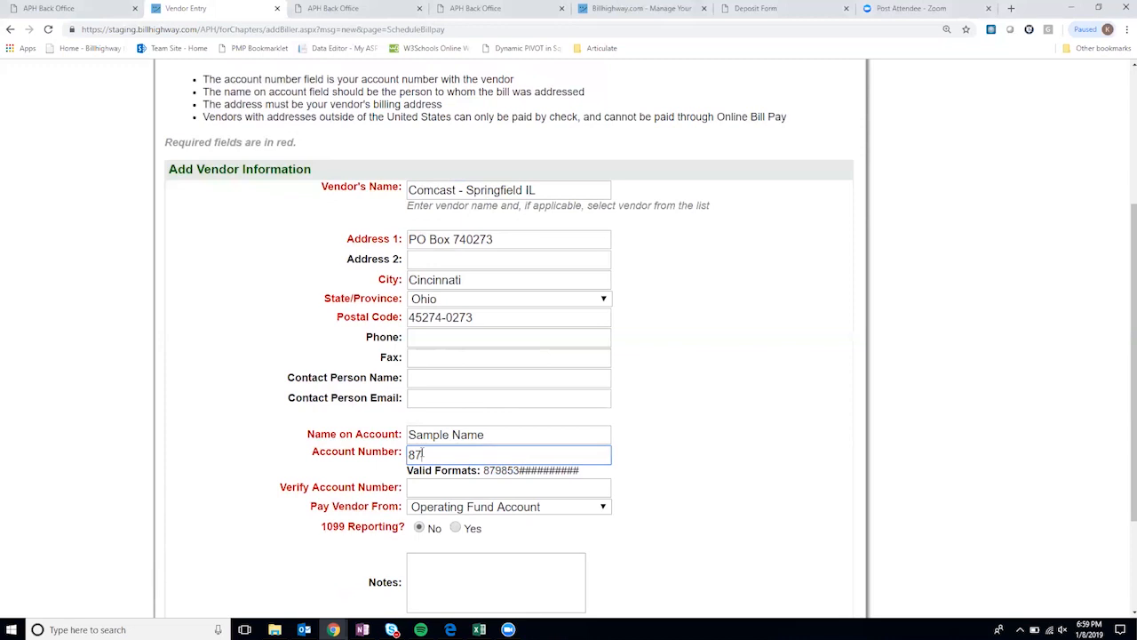
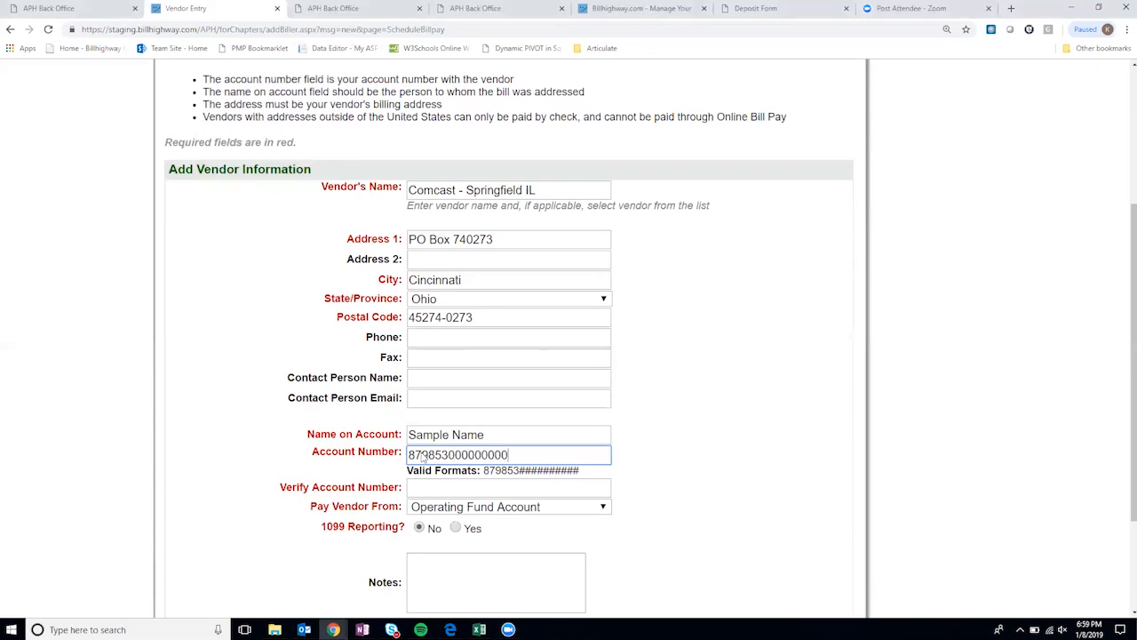
left_click(462, 488)
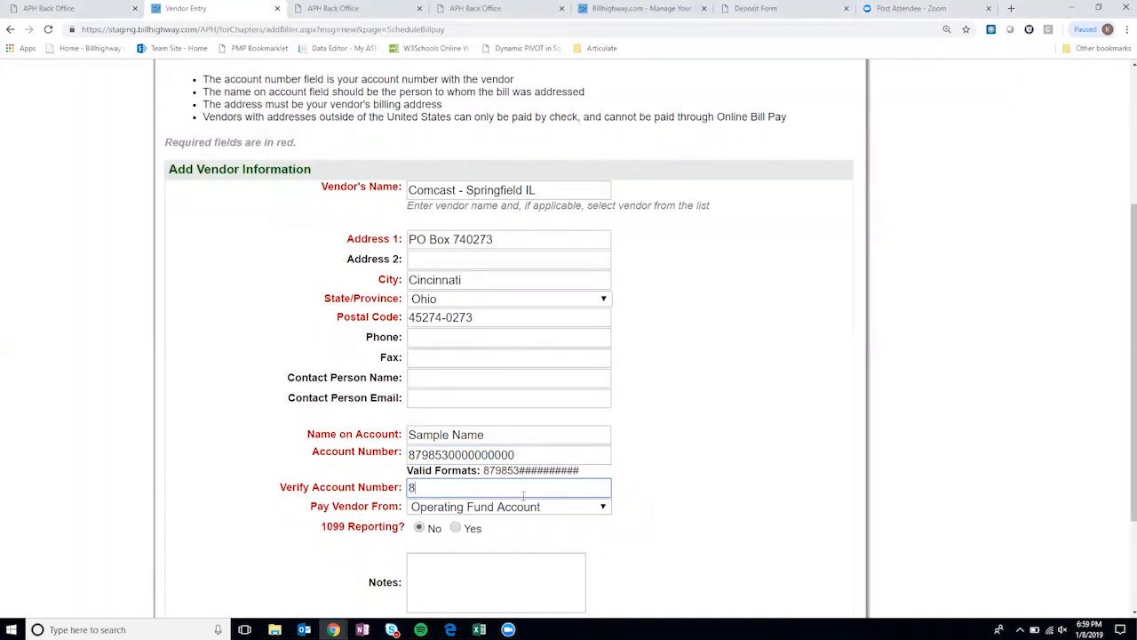
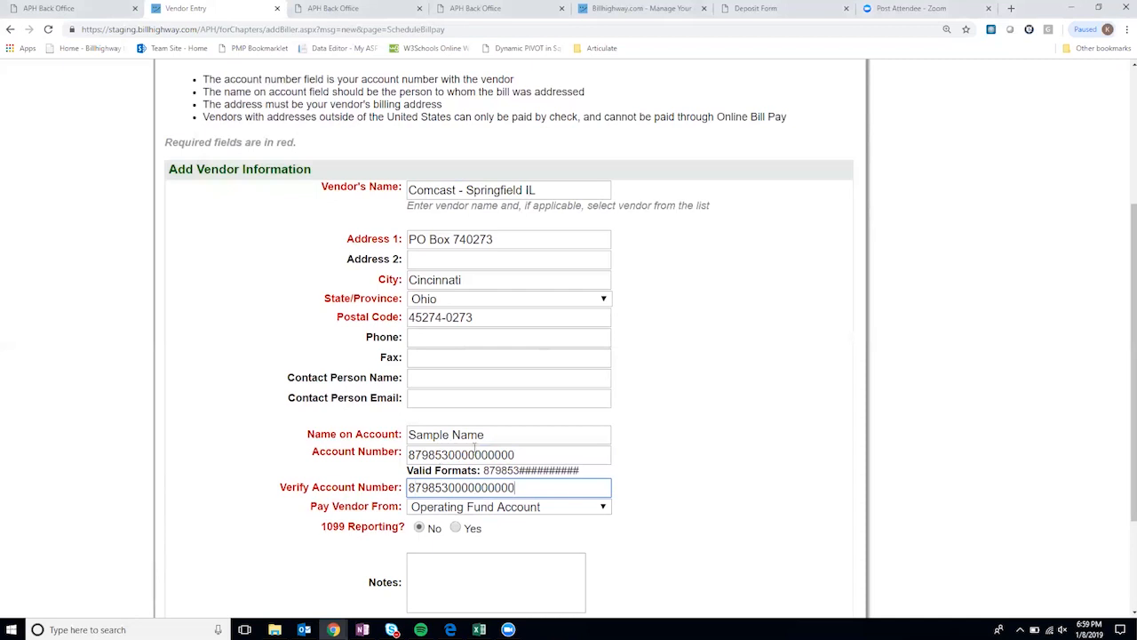
left_click(721, 333)
- Keep Operating Fund Account as payer, save the Comcast vendor and acknowledge the success alert
scroll(681, 460, "down", 3)
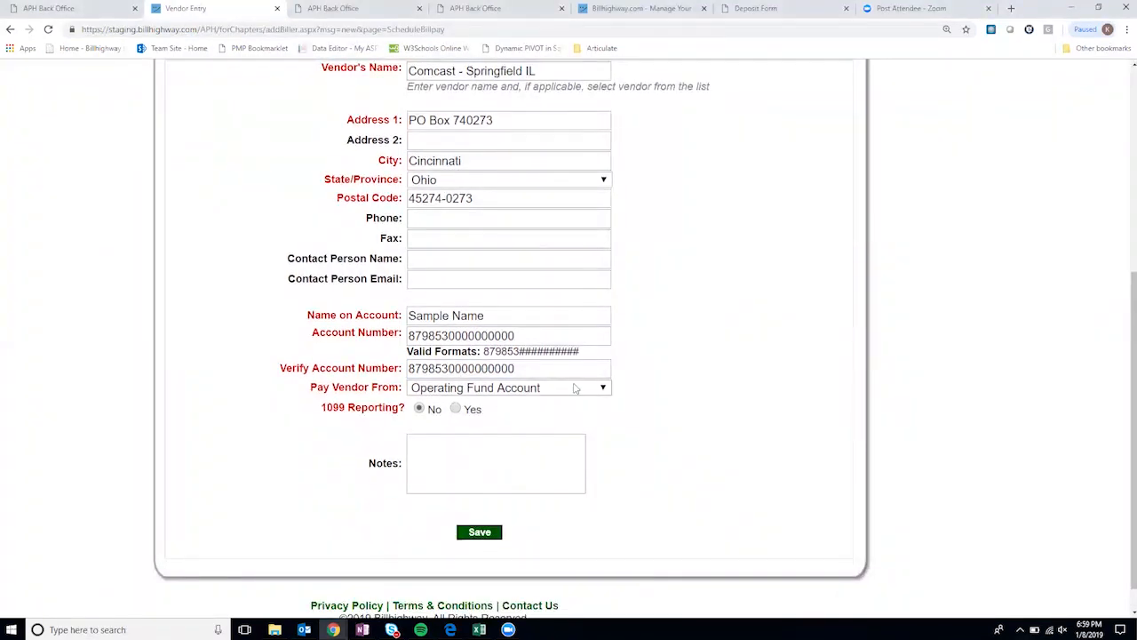
left_click(417, 387)
left_click(477, 399)
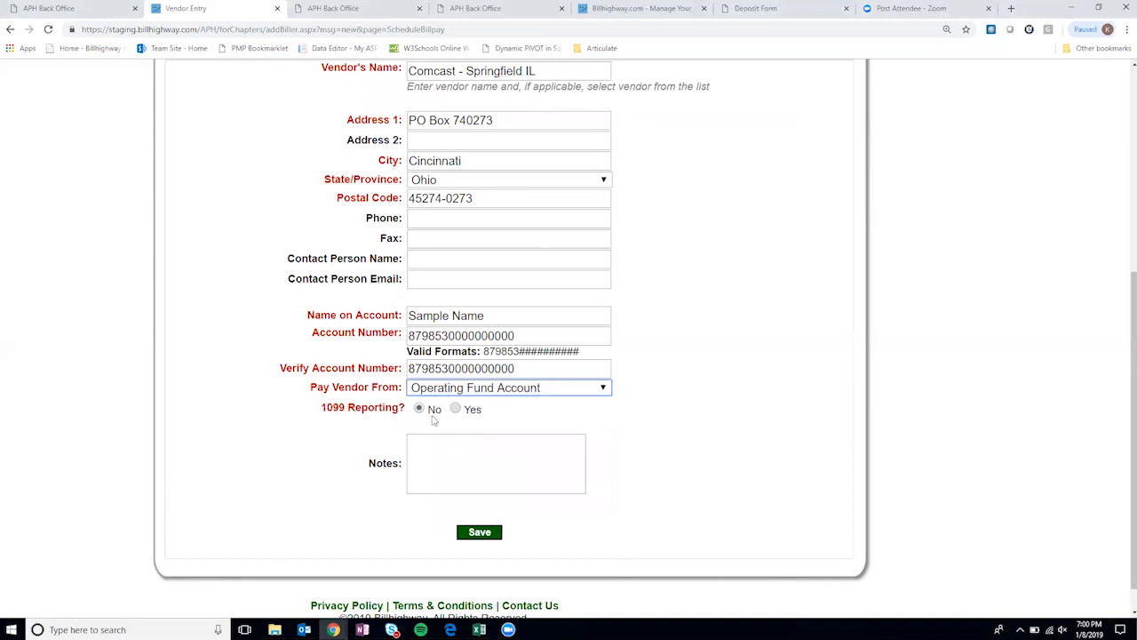
scroll(532, 441, "down", 1)
scroll(522, 507, "up", 2)
scroll(508, 583, "down", 1)
left_click(488, 564)
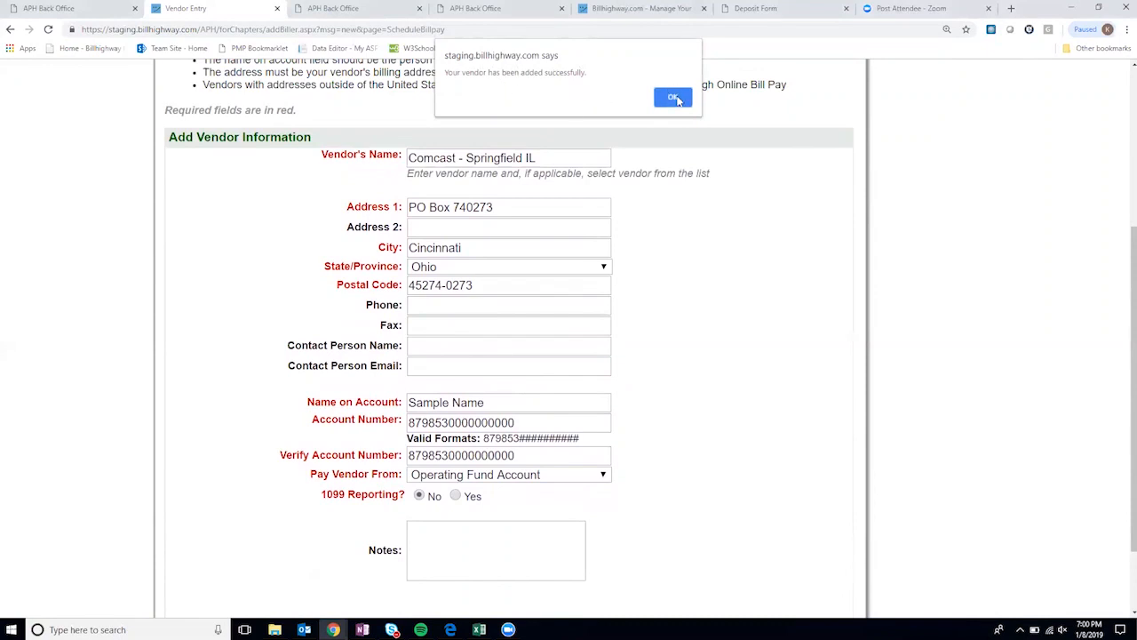
left_click(673, 98)
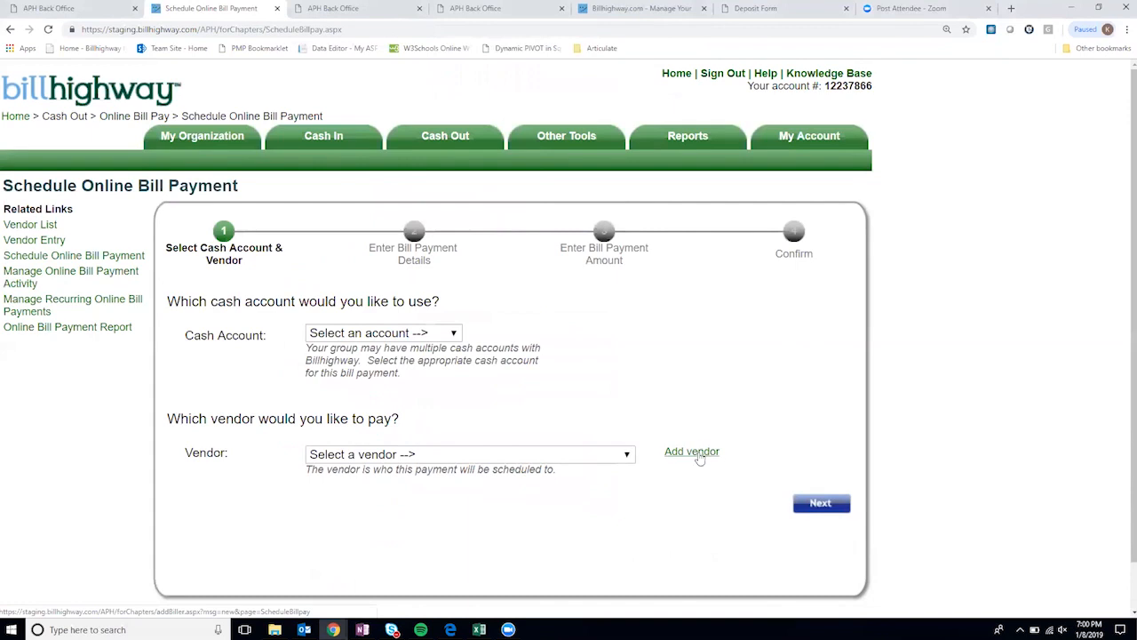
- Start another new vendor and name it Joe's Grocery
left_click(699, 453)
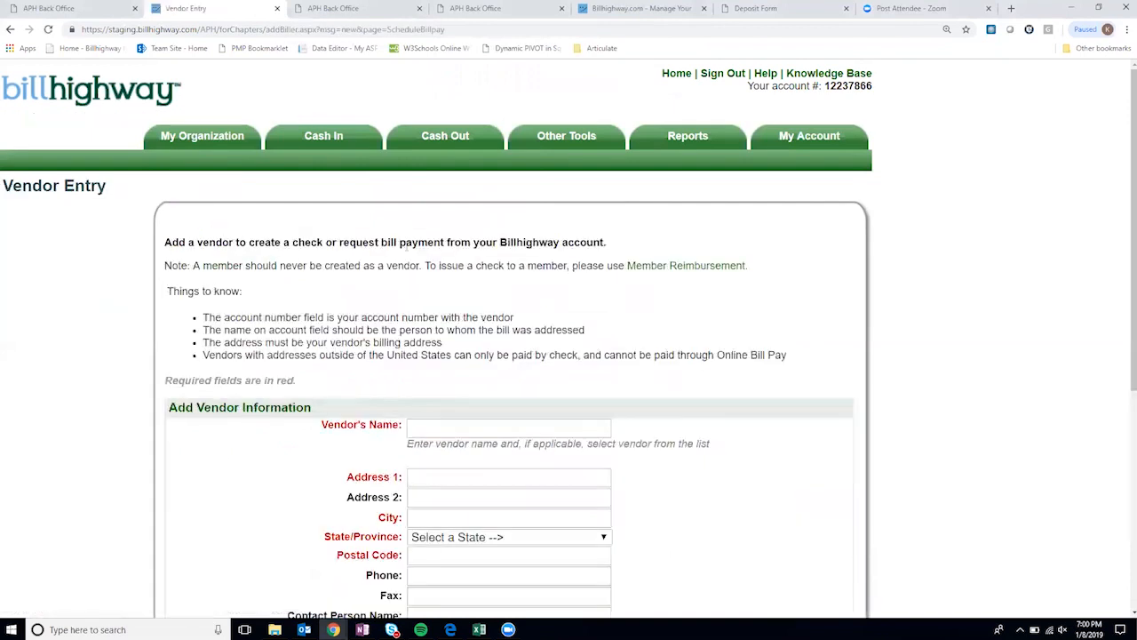
scroll(484, 425, "down", 1)
left_click(455, 367)
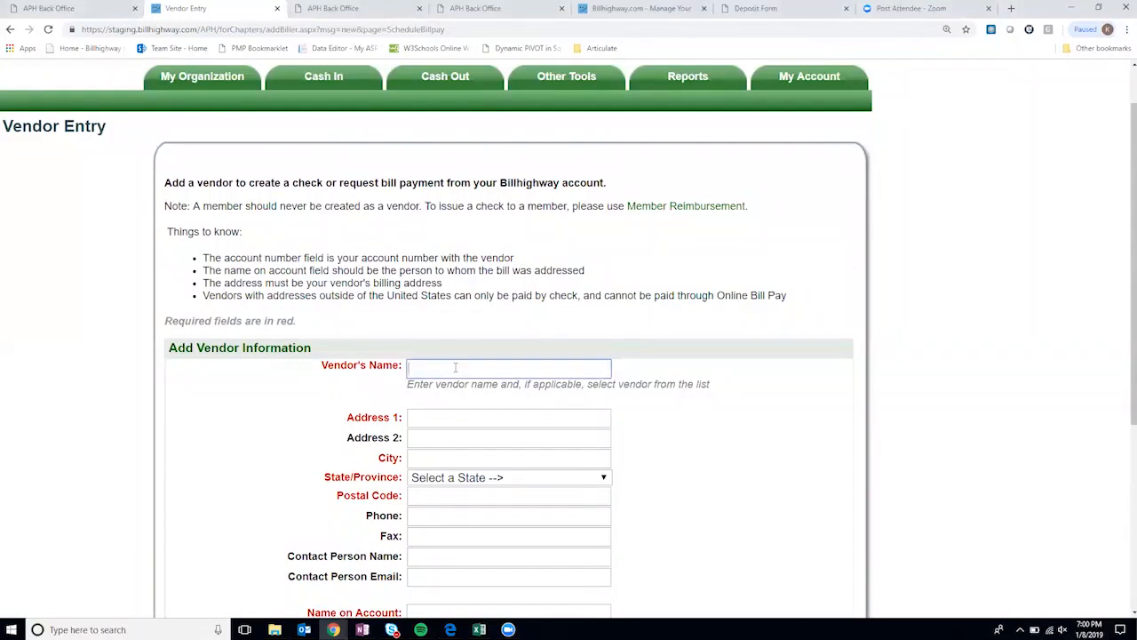
type("Joes Grocery")
key("BackSpace")
key("BackSpace")
key("BackSpace")
key("BackSpace")
key("BackSpace")
key("BackSpace")
key("BackSpace")
key("BackSpace")
key("BackSpace")
key("BackSpace")
type("e's Grocery")
left_click_drag(494, 370, 404, 362)
type("Comc")
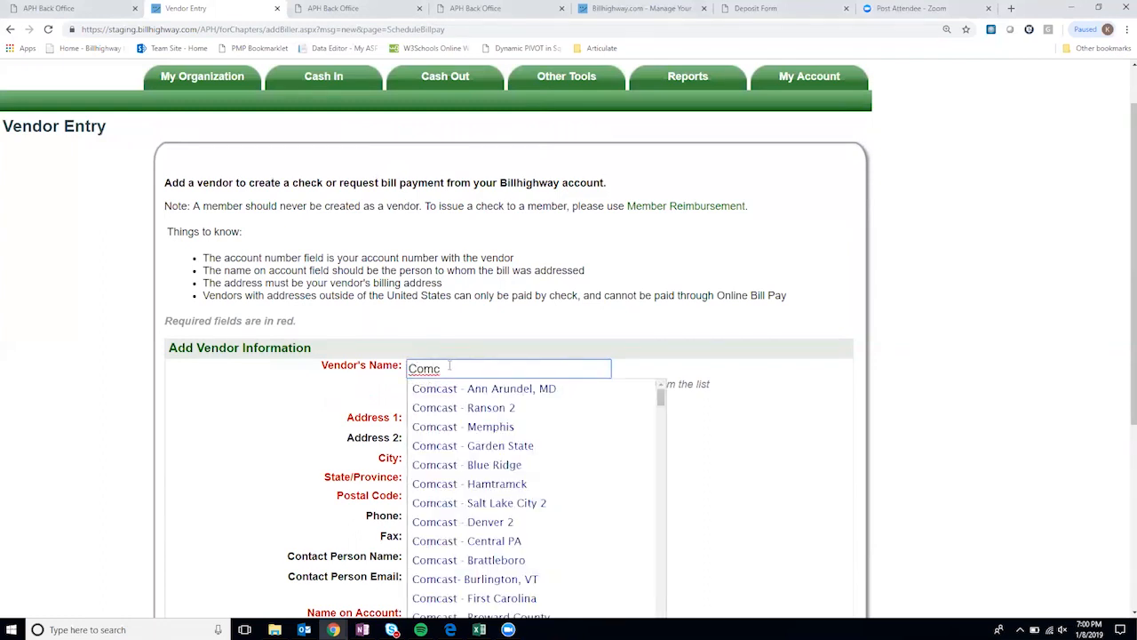
key("BackSpace")
key("BackSpace")
key("BackSpace")
key("BackSpace")
type("Joe's Grocery")
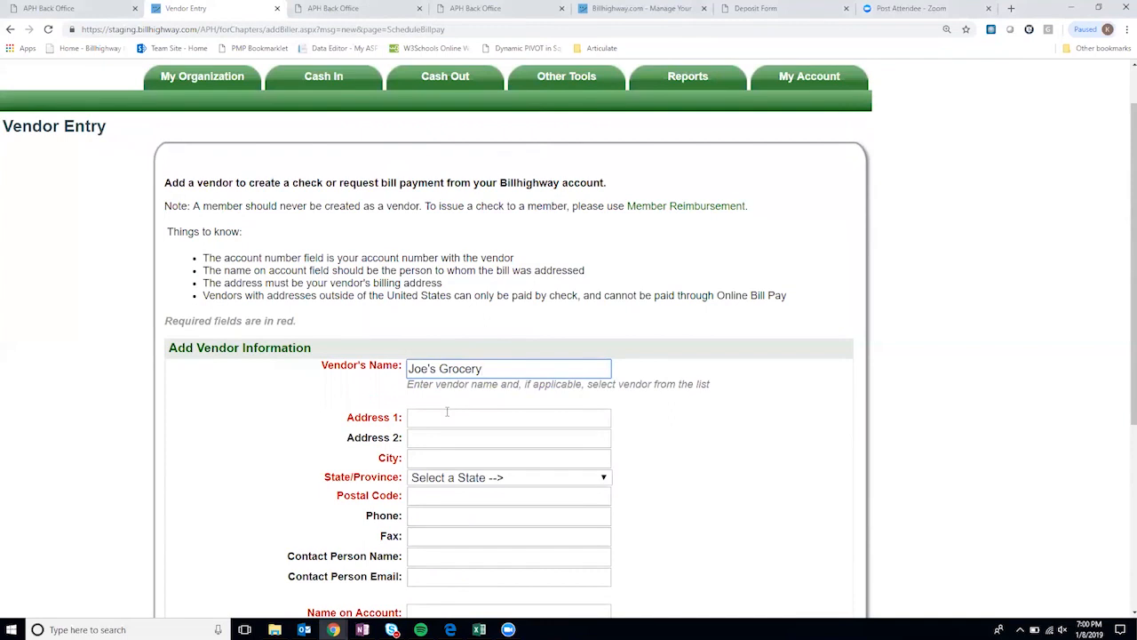
- Autofill the address 123 Sample, any, Michigan 48084 and clear the phone number
left_click(447, 411)
type("12")
left_click(450, 438)
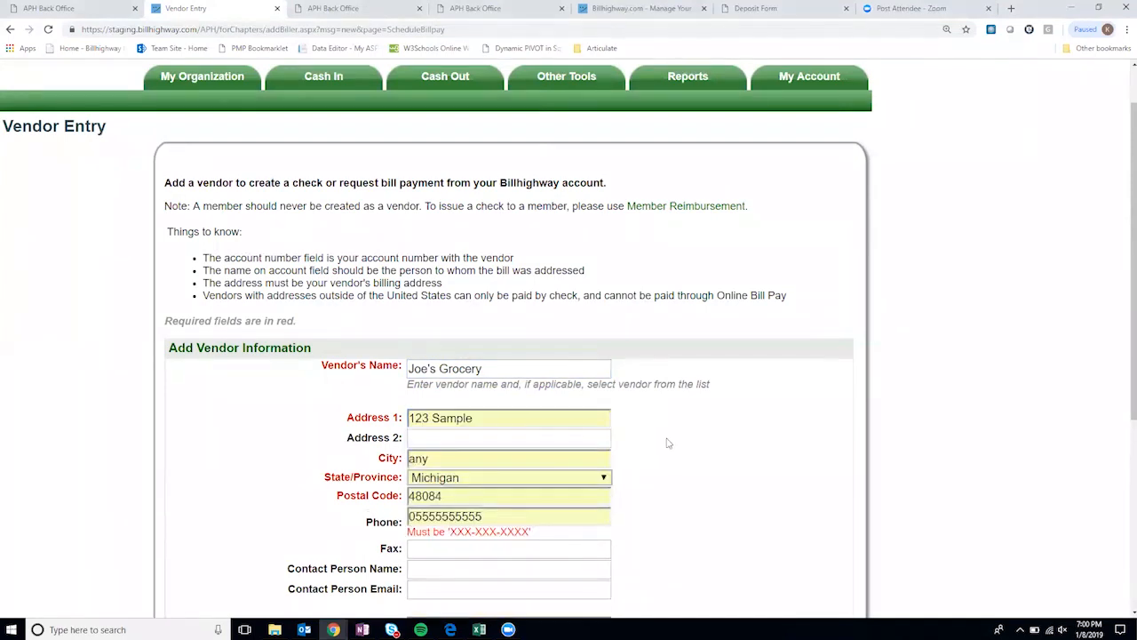
scroll(668, 443, "down", 2)
left_click(477, 377)
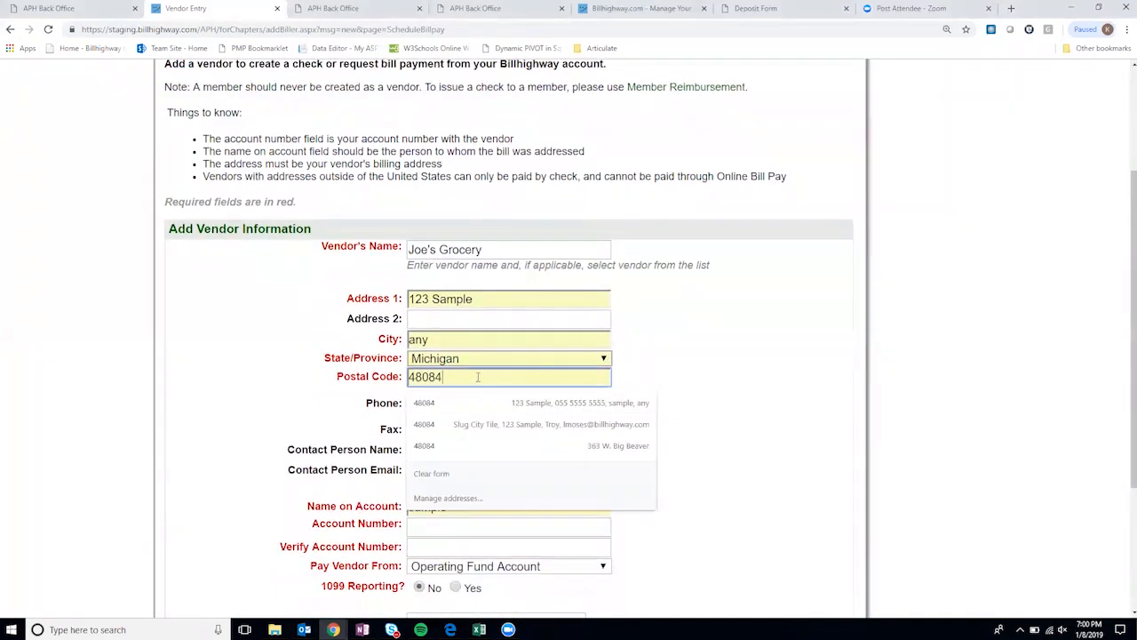
left_click(664, 370)
left_click_drag(509, 396, 381, 390)
key("BackSpace")
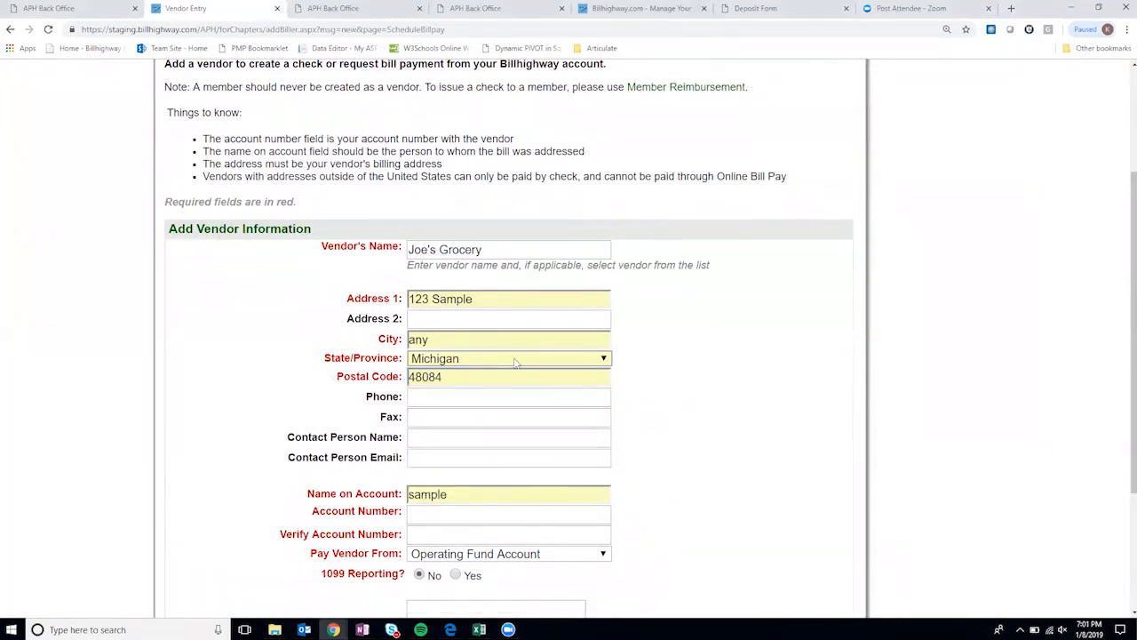
scroll(516, 462, "down", 1)
- Enter and verify the vendor's account number, then save Joe's Grocery and dismiss the alert
left_click(453, 452)
type("123456")
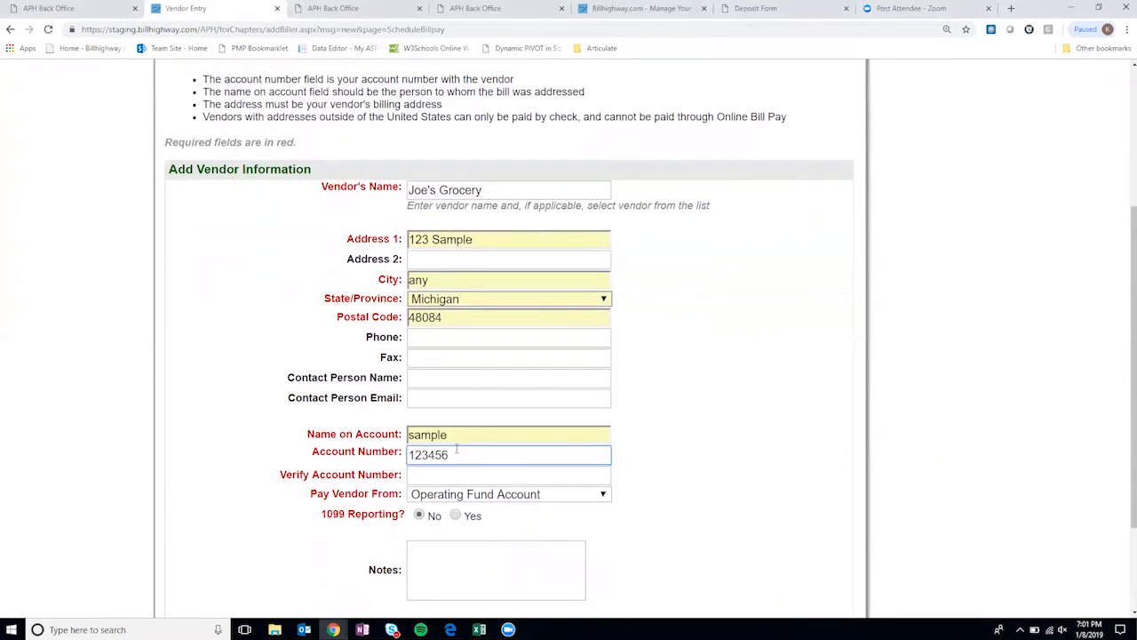
left_click(440, 475)
type("123456")
left_click(727, 434)
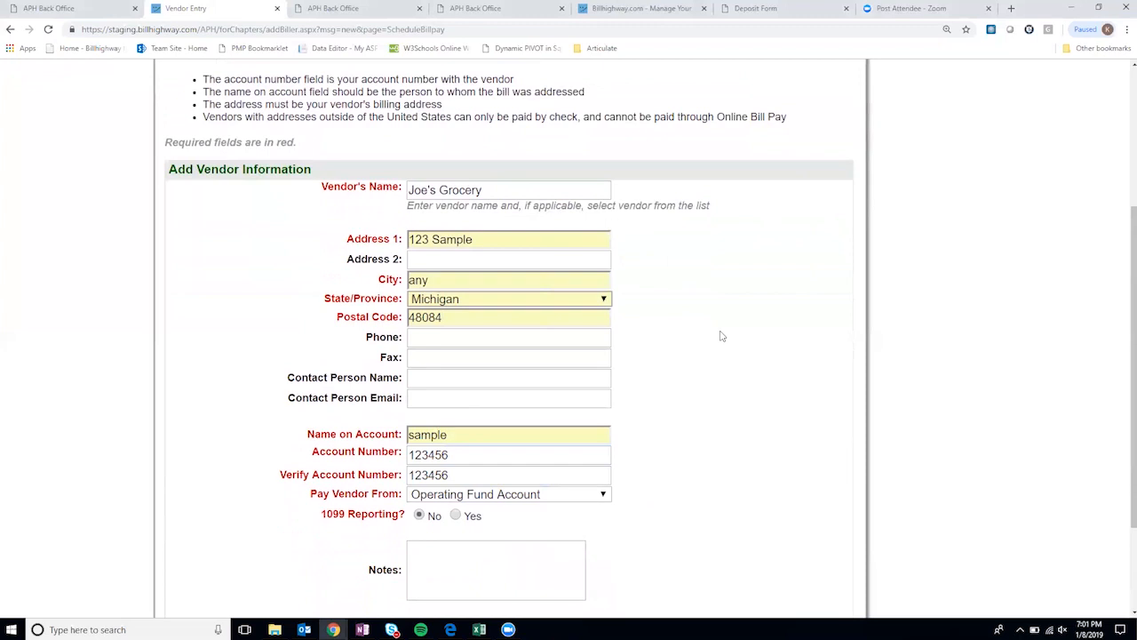
scroll(727, 430, "down", 2)
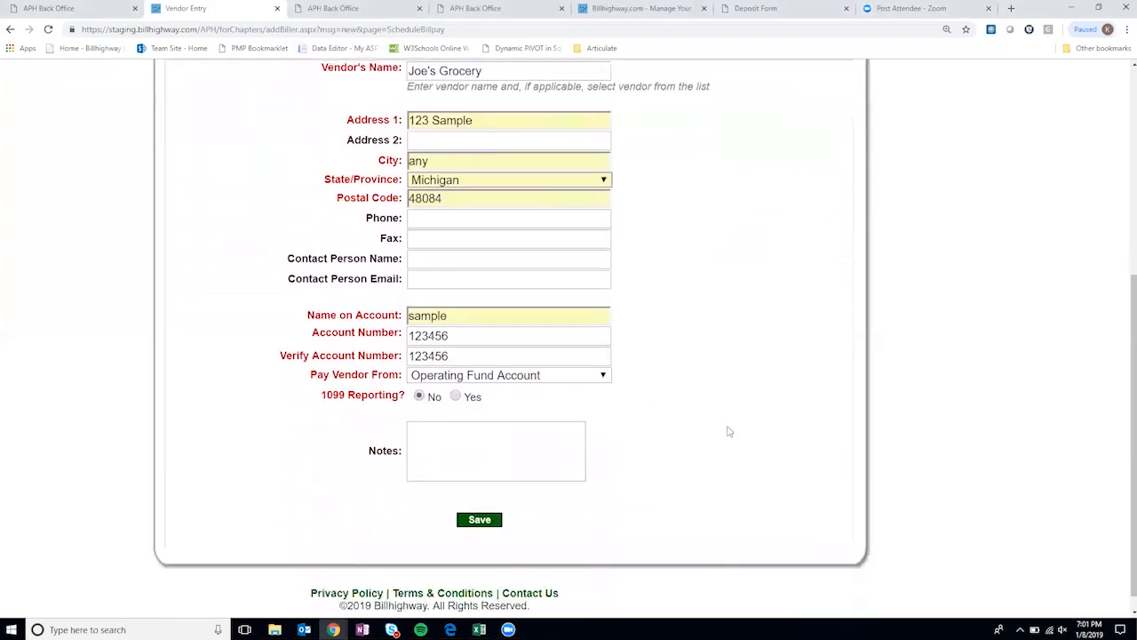
left_click(479, 520)
scroll(691, 363, "up", 1)
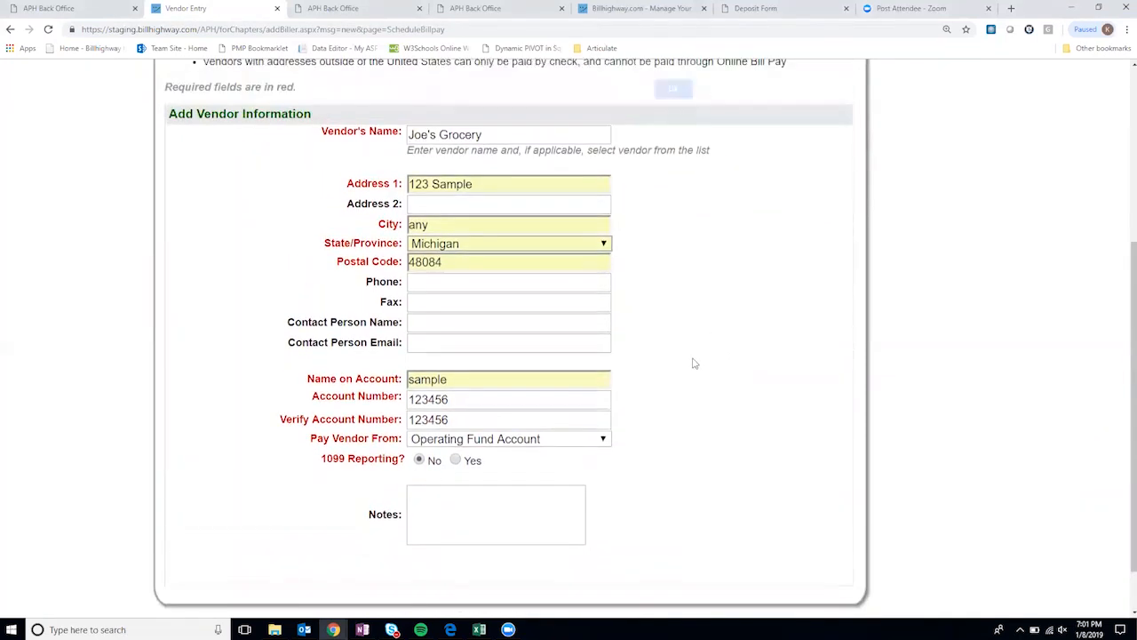
left_click(671, 96)
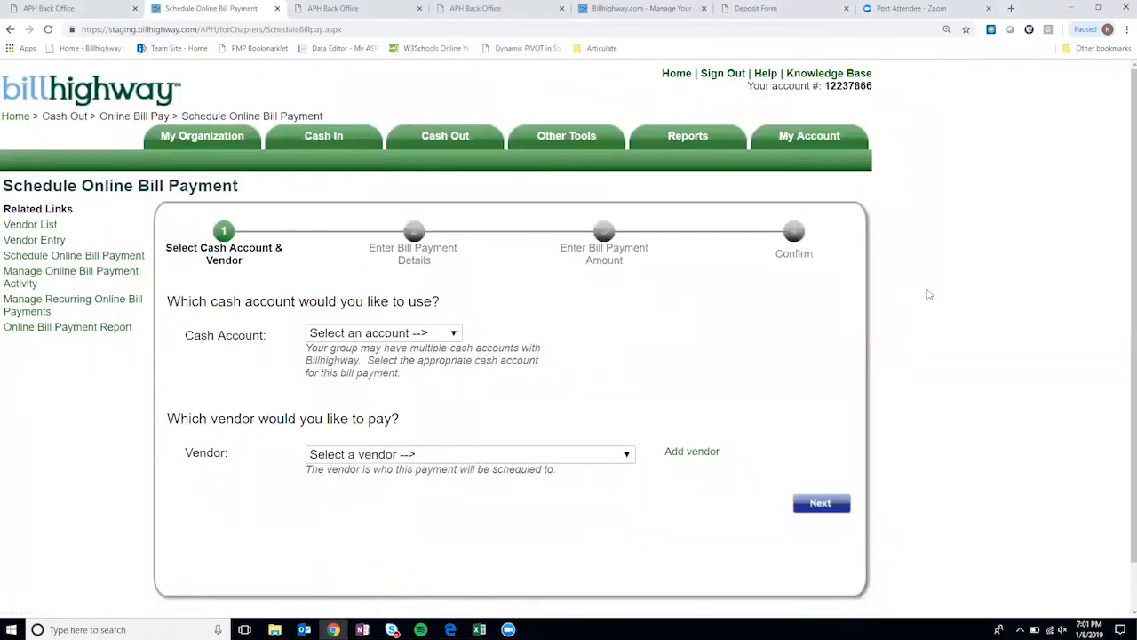
- Choose Operating Fund Account and vendor Comcast - Springfield IL, then continue to payment details
left_click(431, 334)
left_click(434, 365)
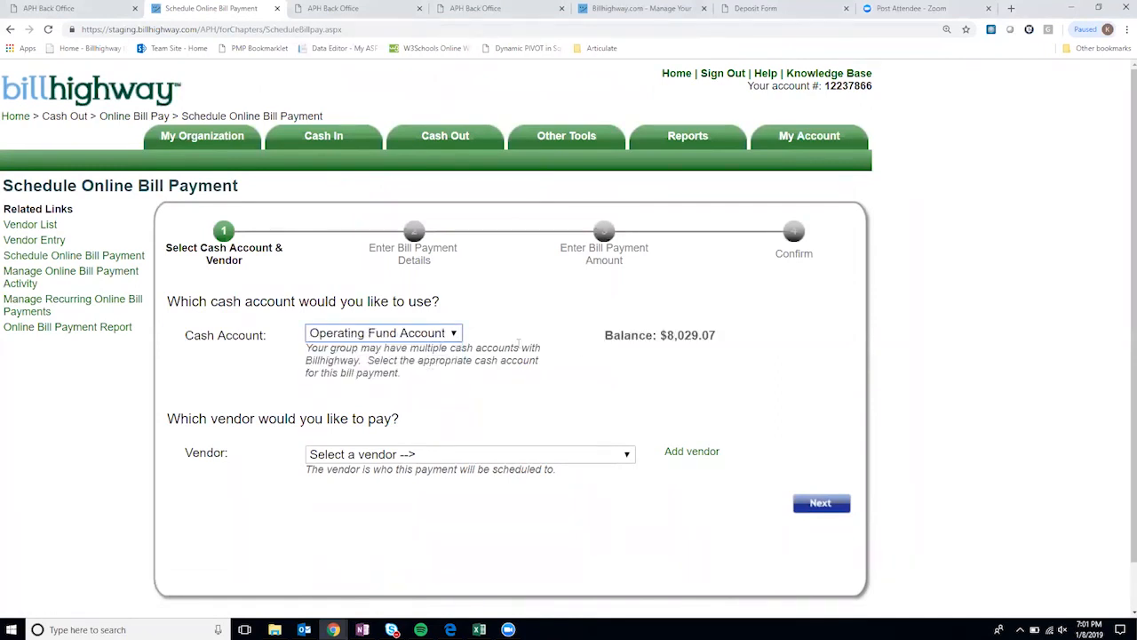
scroll(569, 361, "down", 1)
left_click(427, 404)
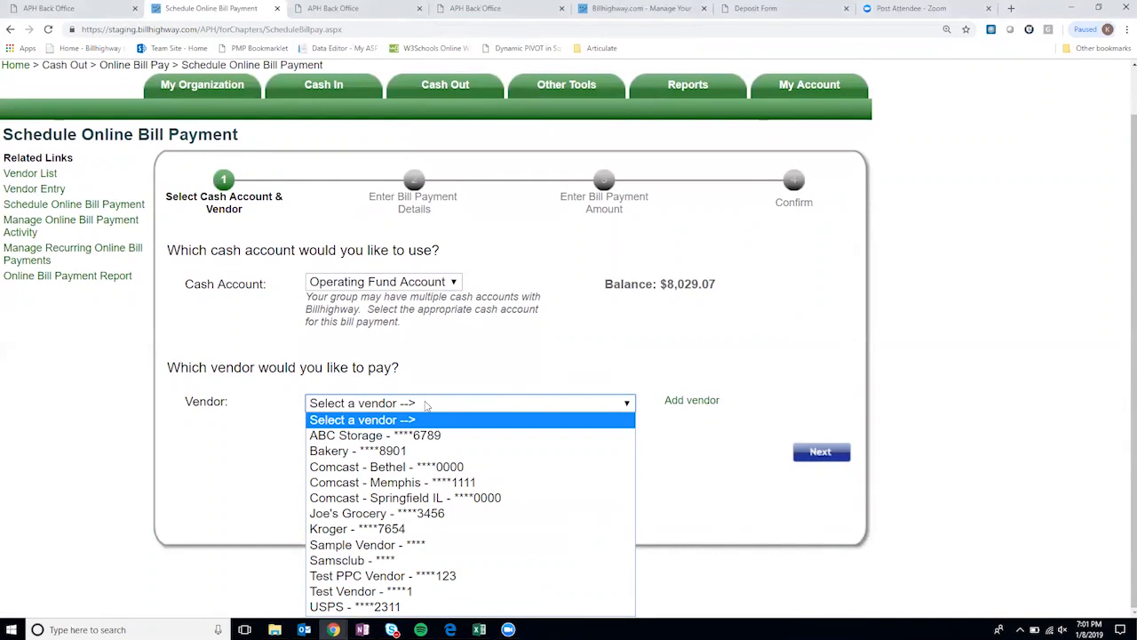
left_click(435, 497)
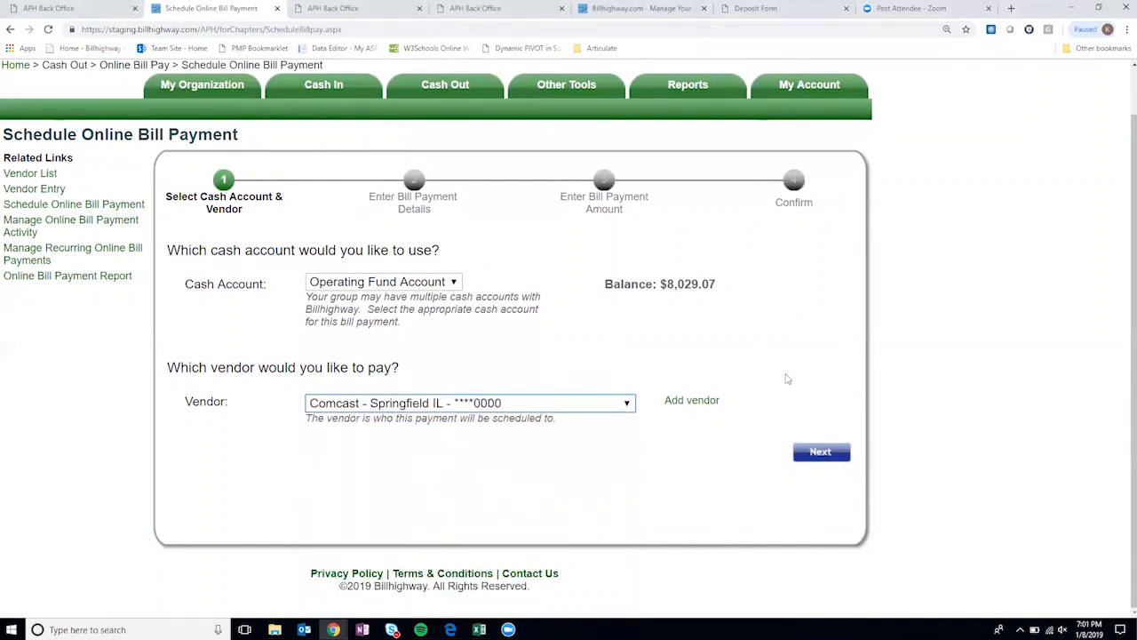
left_click(825, 458)
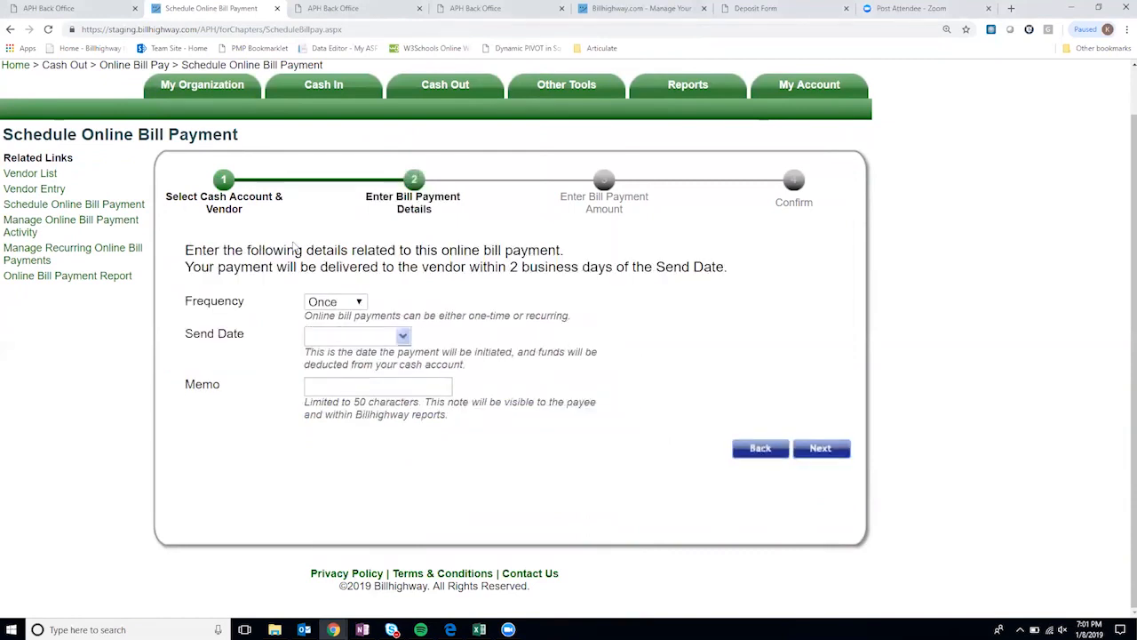
left_click_drag(210, 266, 727, 270)
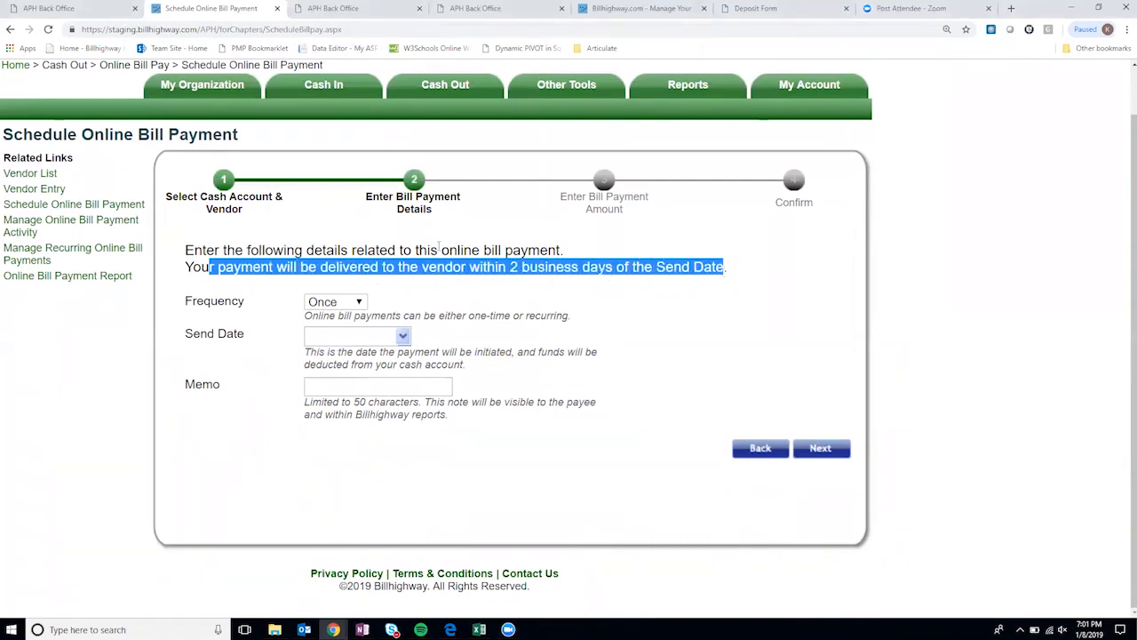
- Go back, switch the vendor to Joe's Grocery, and continue with Online Bill Pay rather than Prepaid Card
left_click(760, 449)
left_click(617, 404)
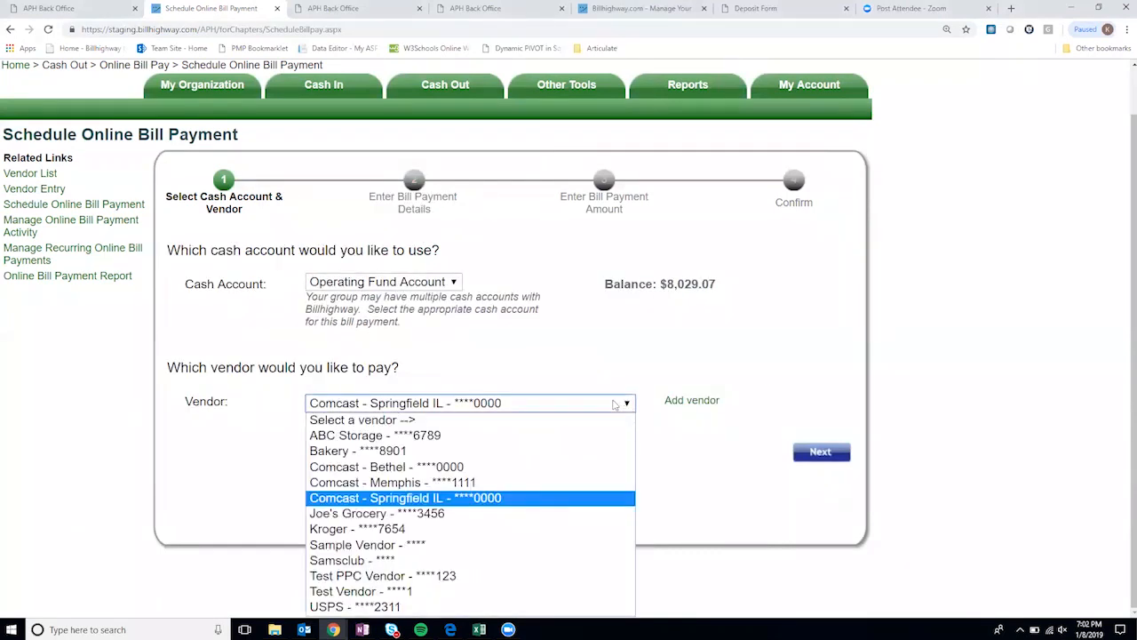
left_click(431, 512)
left_click(821, 454)
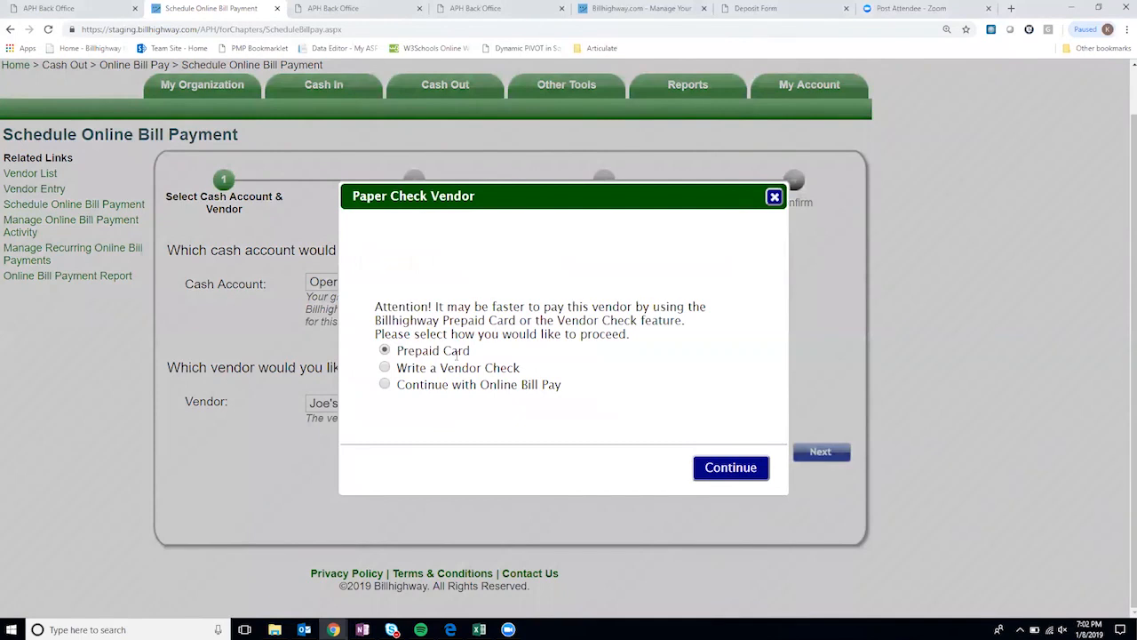
left_click(388, 387)
left_click(730, 471)
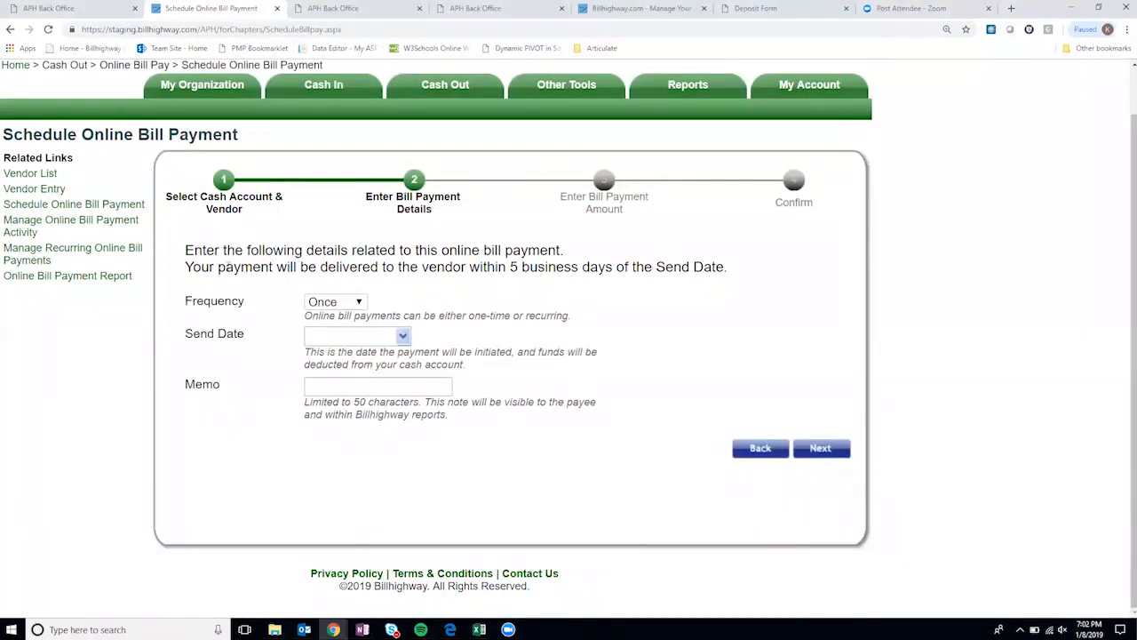
left_click_drag(219, 266, 725, 274)
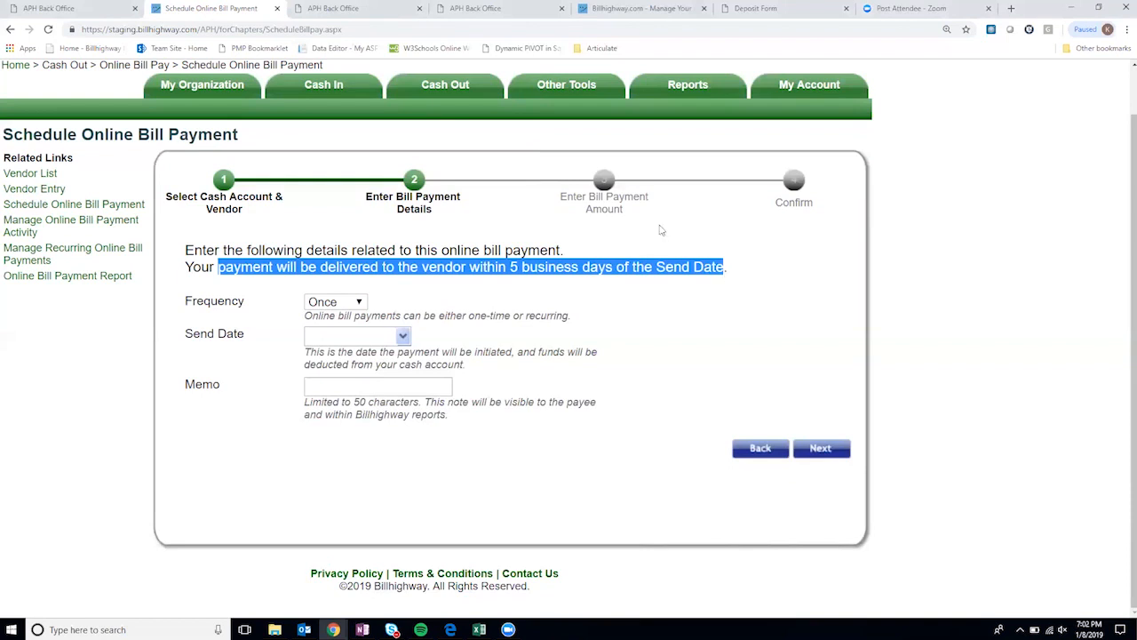
left_click(524, 265)
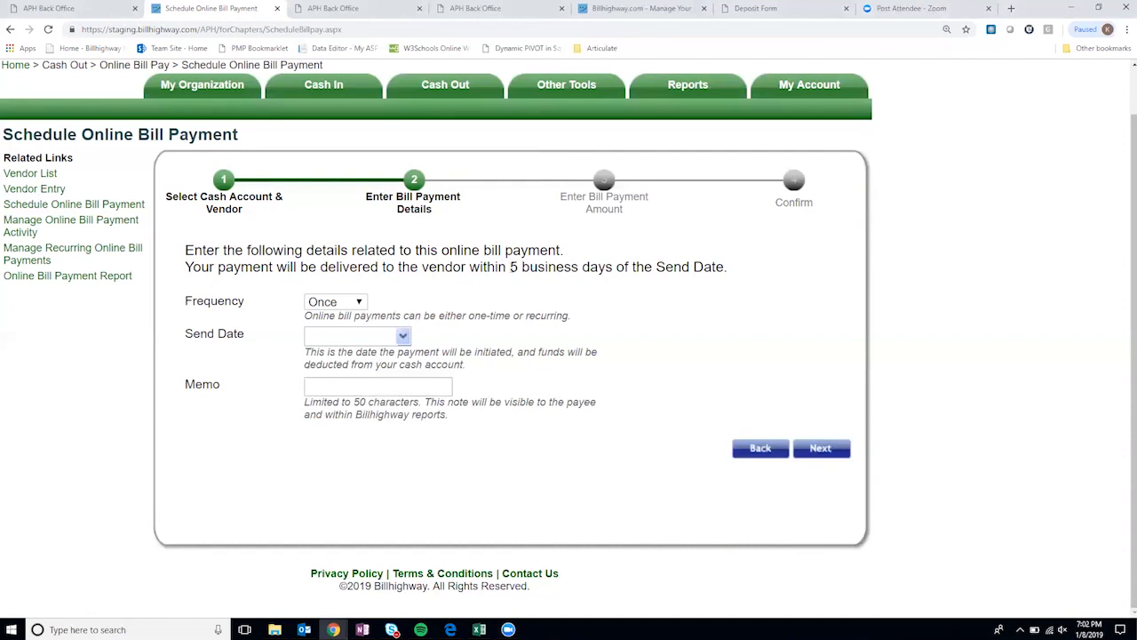
left_click_drag(520, 266, 334, 266)
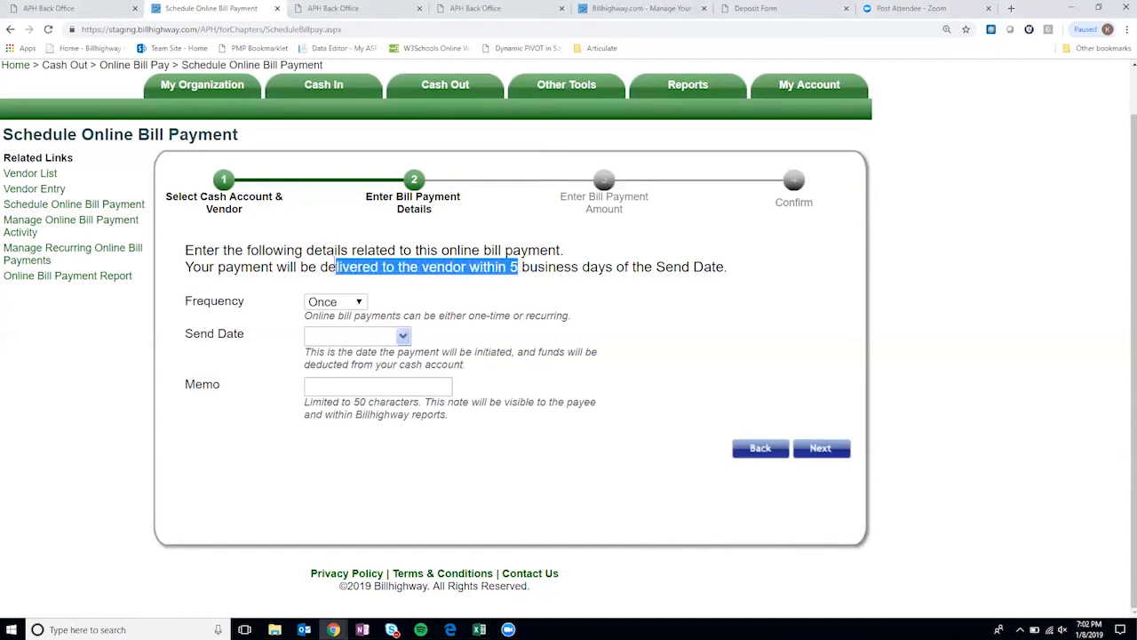
left_click(484, 258)
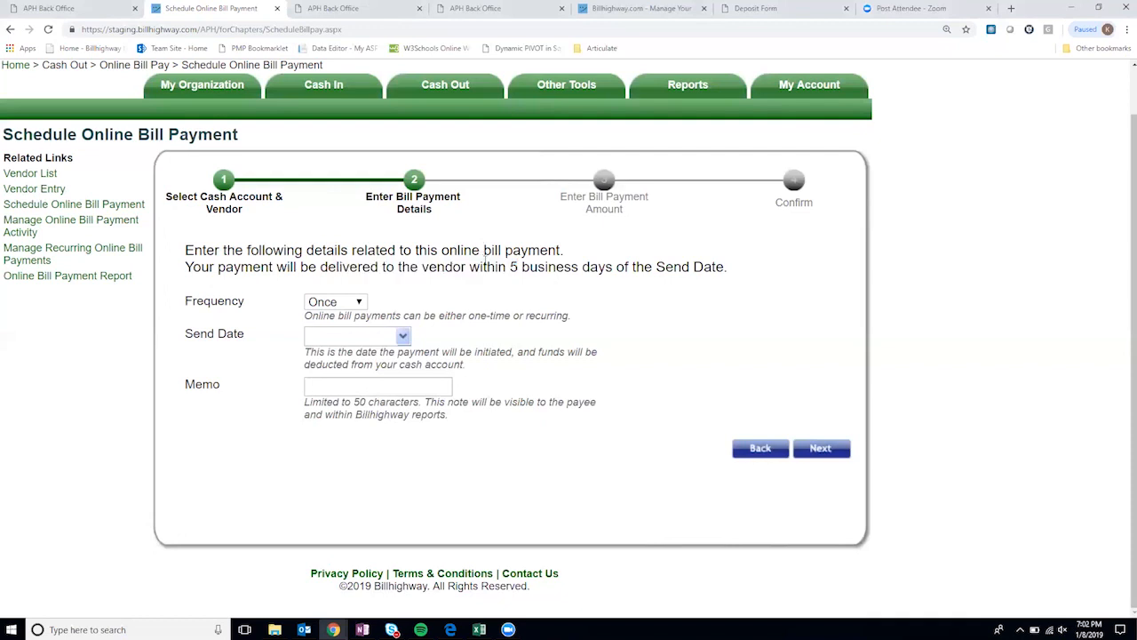
left_click(360, 305)
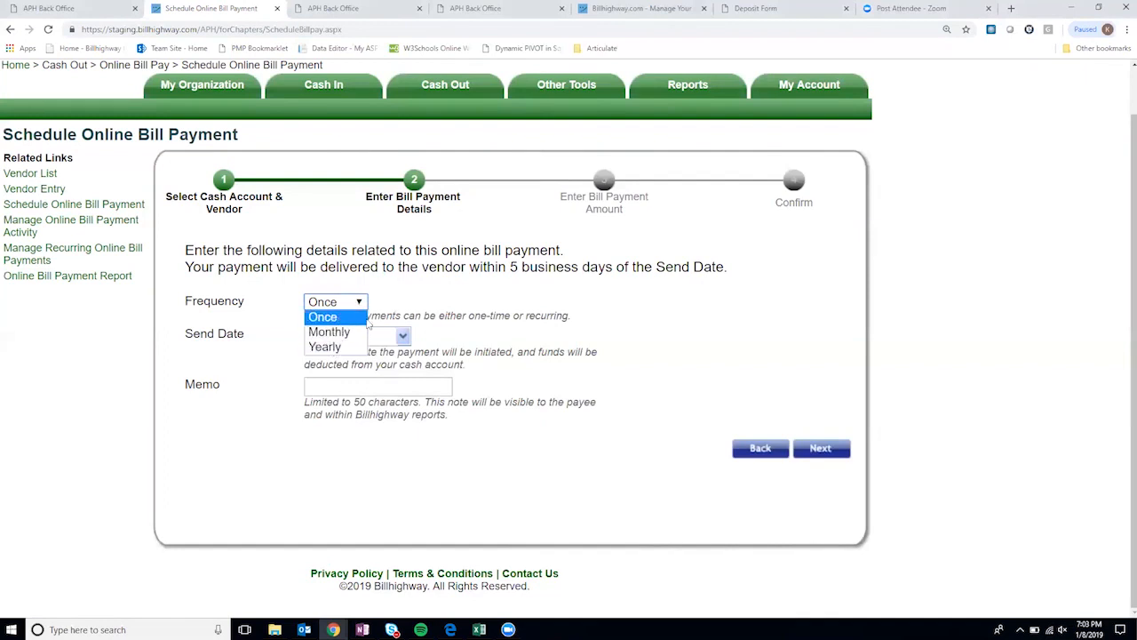
- Set frequency to Monthly, trying End After 12 and End By before choosing No end date
left_click(347, 319)
left_click(358, 304)
left_click(353, 334)
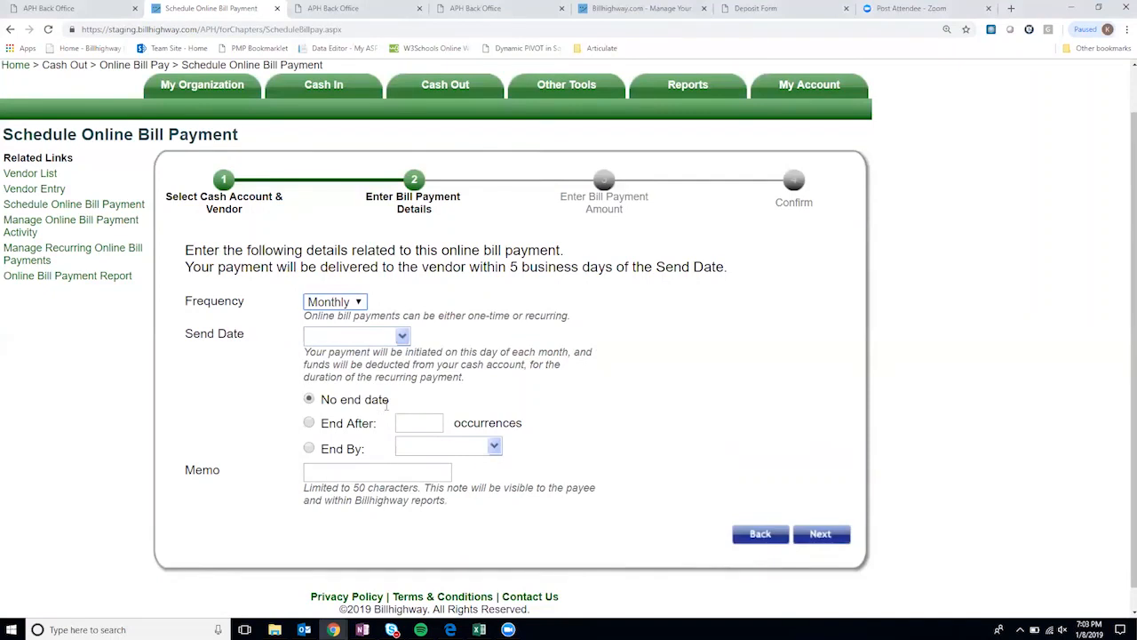
left_click(308, 424)
left_click(414, 424)
type("12")
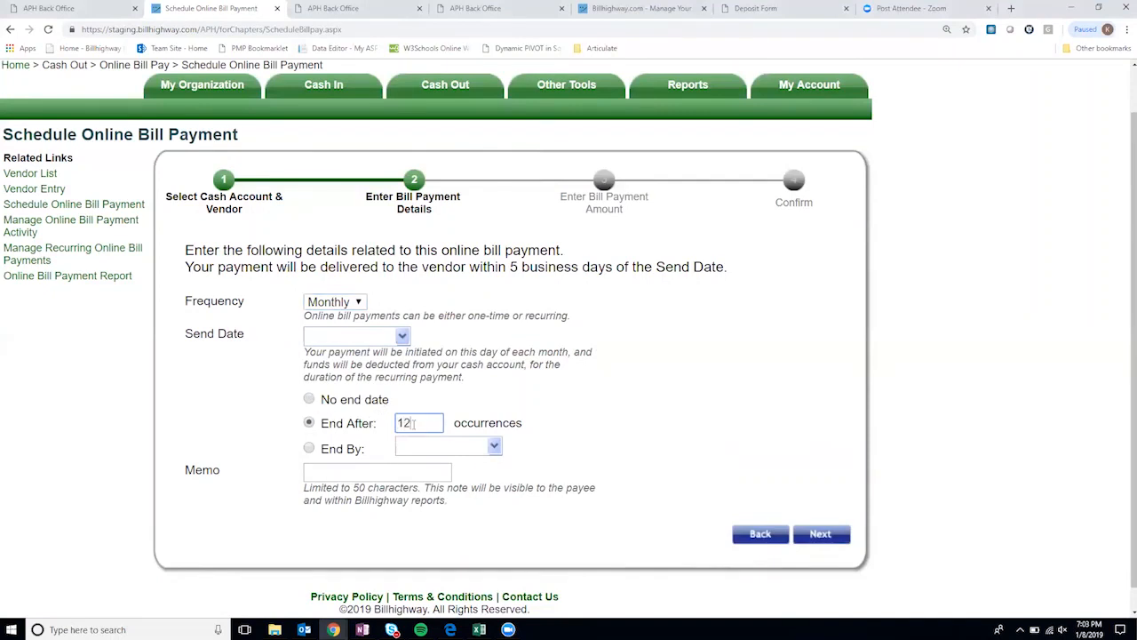
left_click(310, 449)
left_click(478, 449)
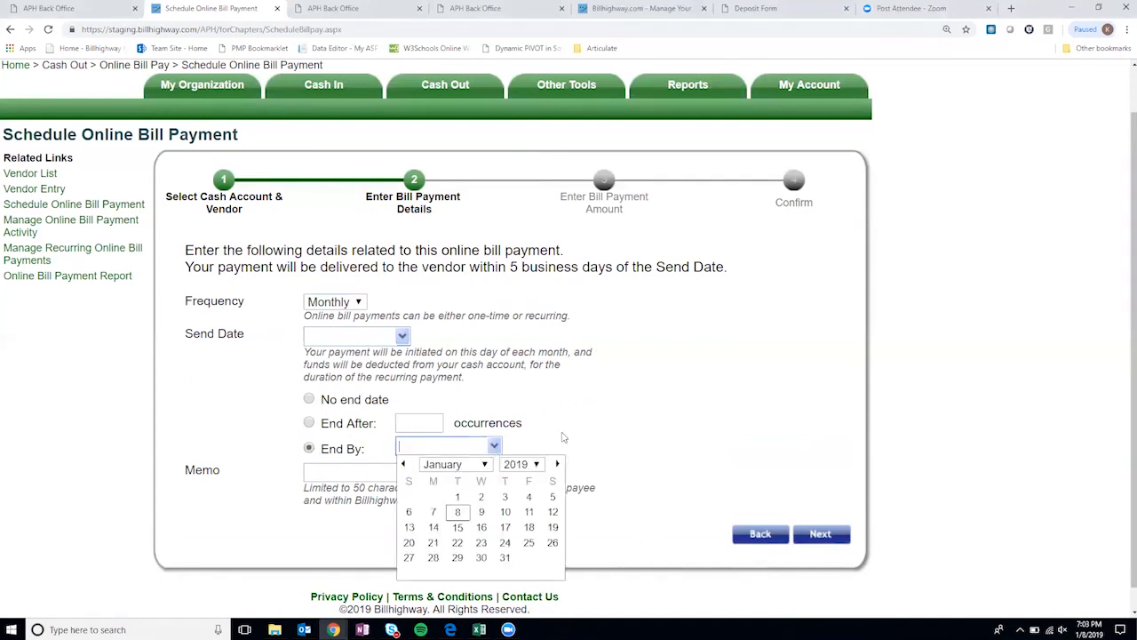
left_click(310, 400)
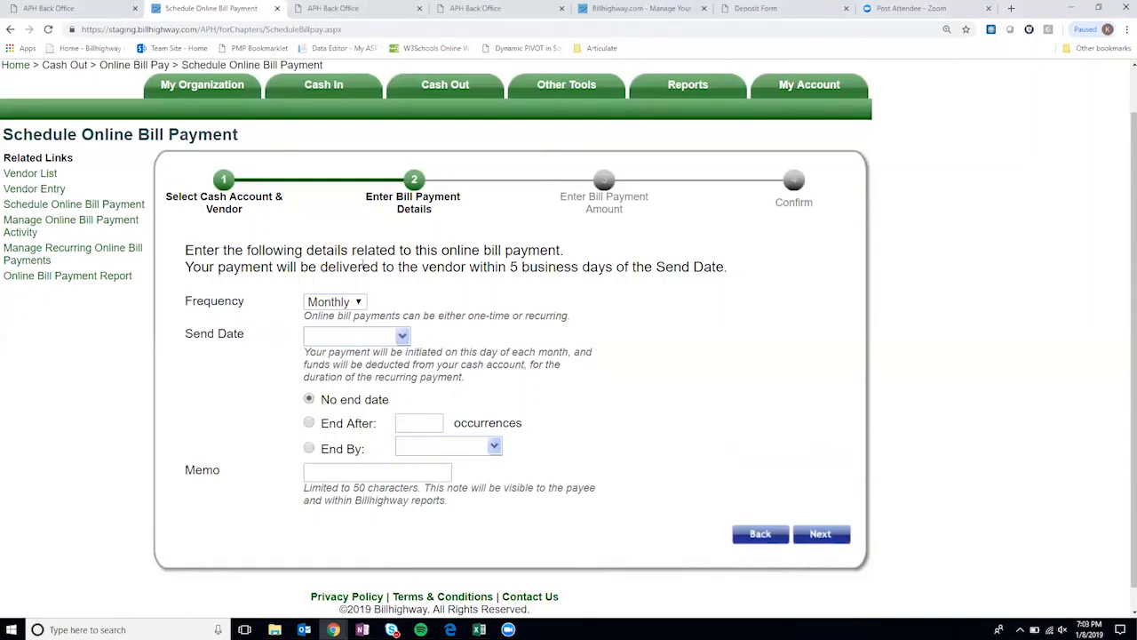
- Briefly try Yearly frequency, then settle back on Monthly
left_click(361, 302)
left_click(354, 347)
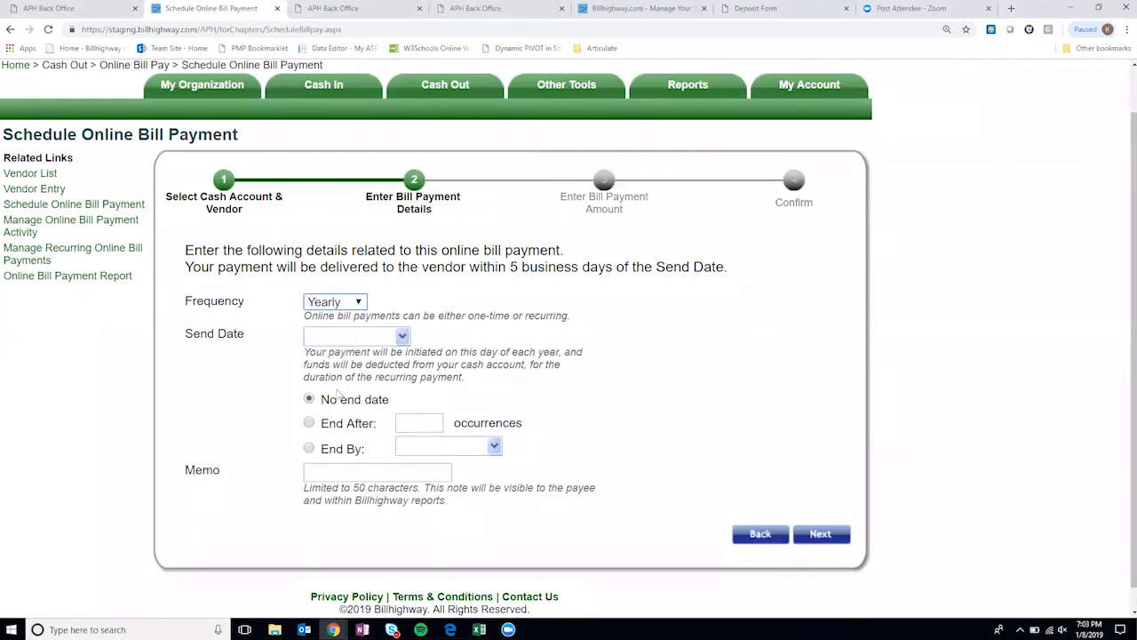
left_click(354, 303)
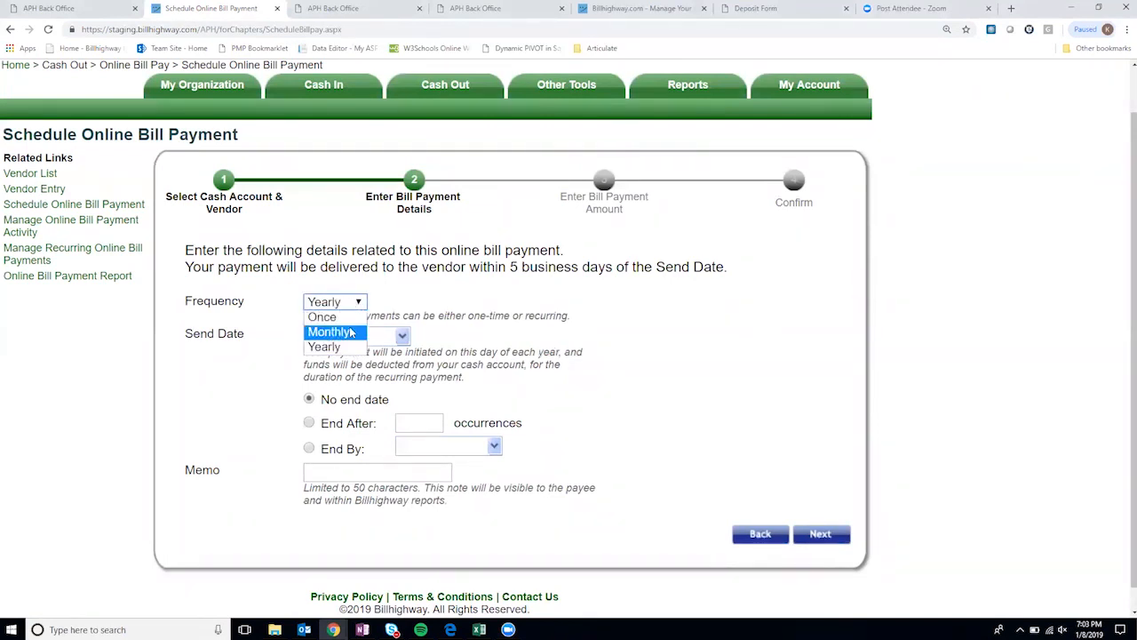
left_click(352, 331)
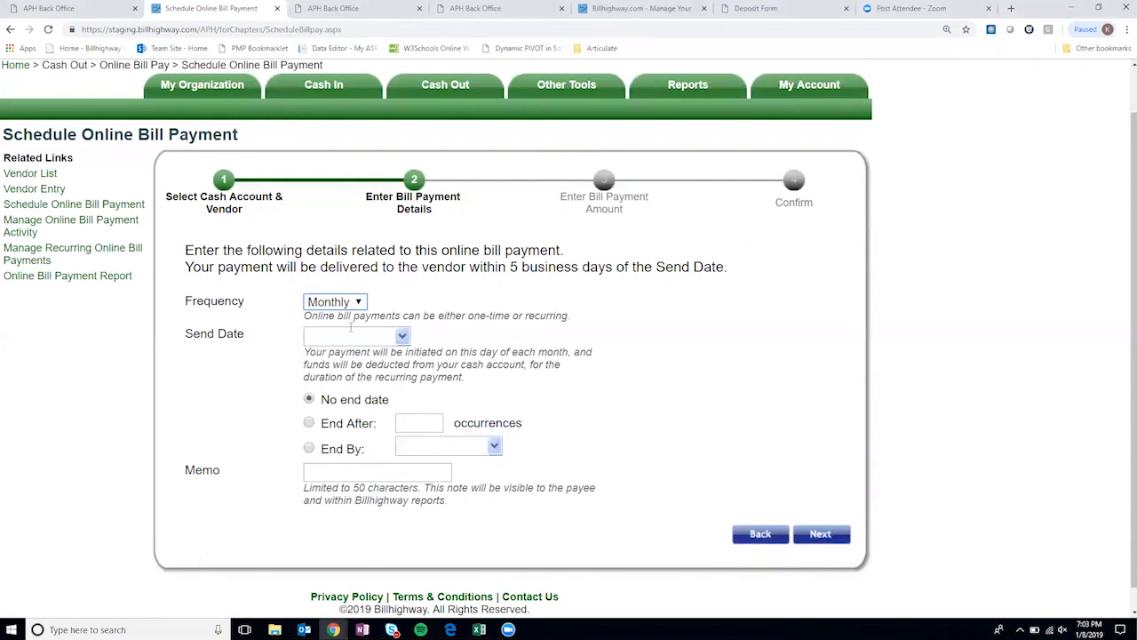
left_click(401, 336)
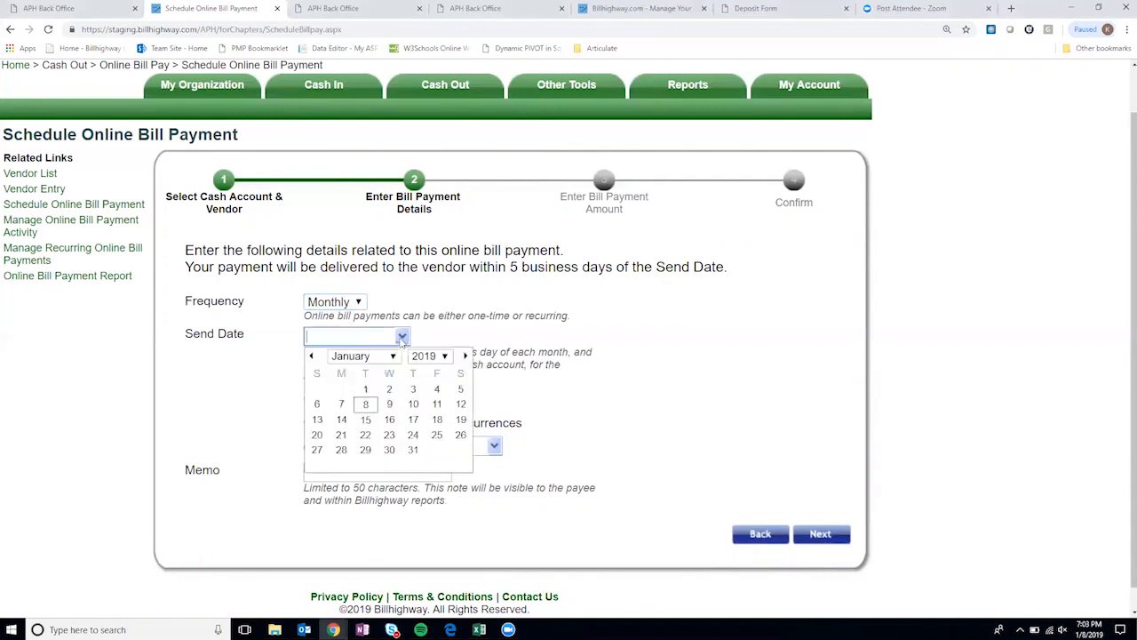
- Pick send date 1/16/2019, end after 10 payments, add memo 'sample', then go to amounts
left_click(390, 420)
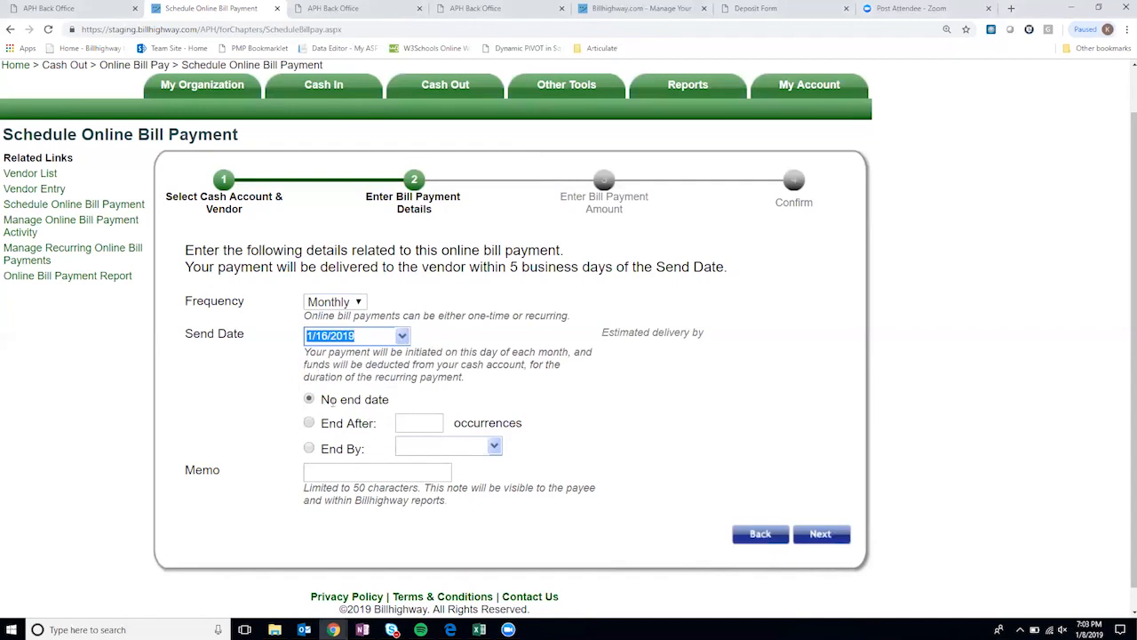
left_click(309, 425)
left_click(428, 423)
type("10")
left_click(572, 396)
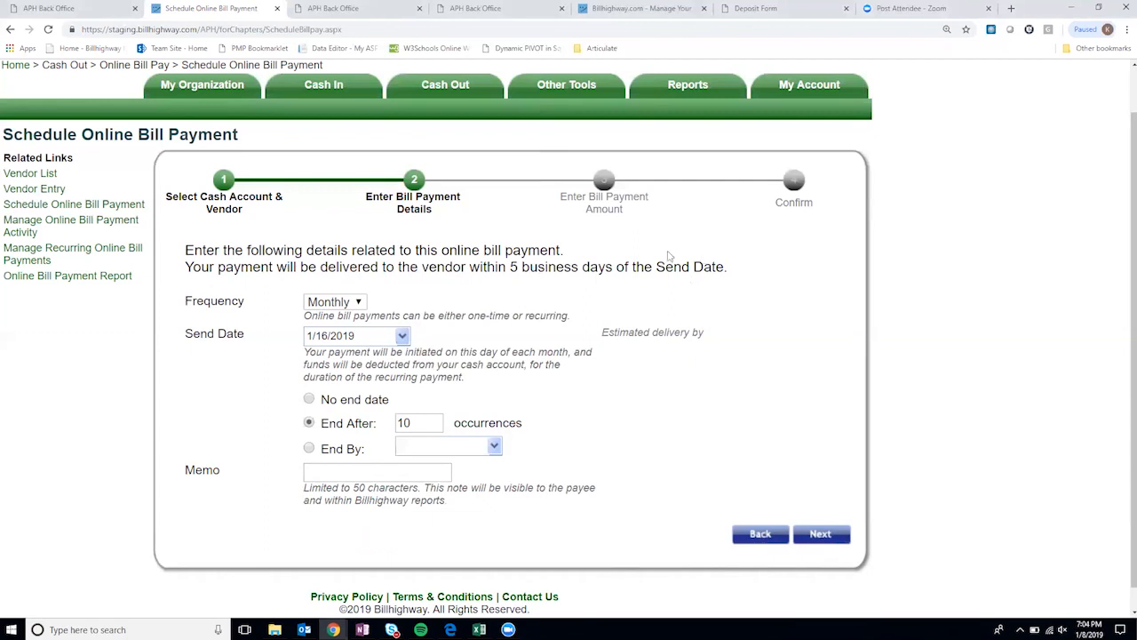
left_click(377, 478)
type("sample")
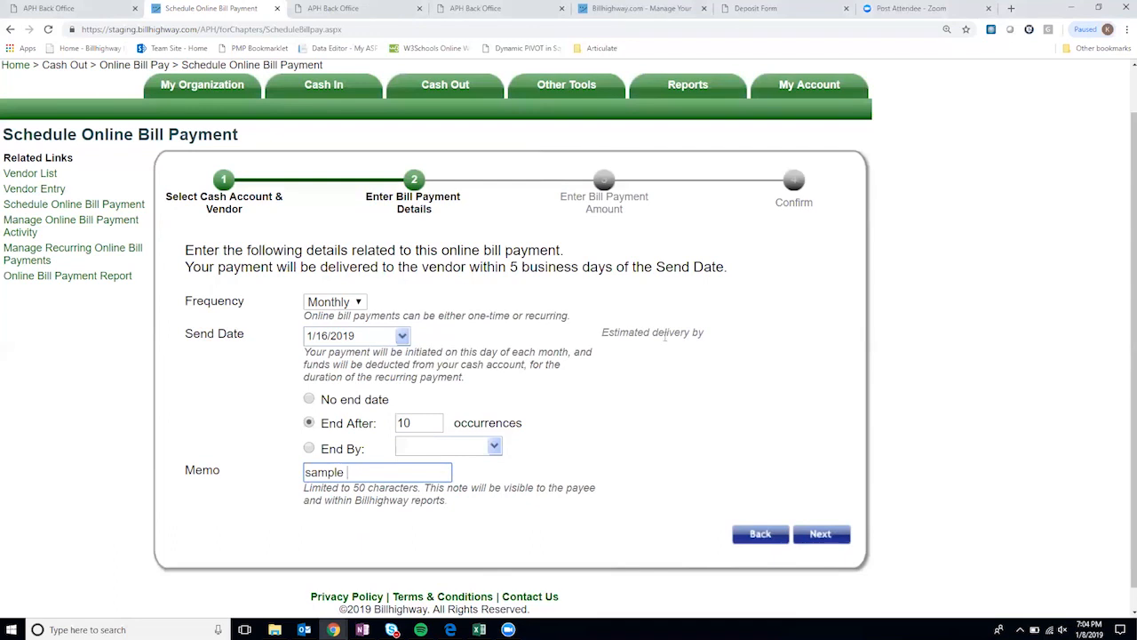
left_click(821, 537)
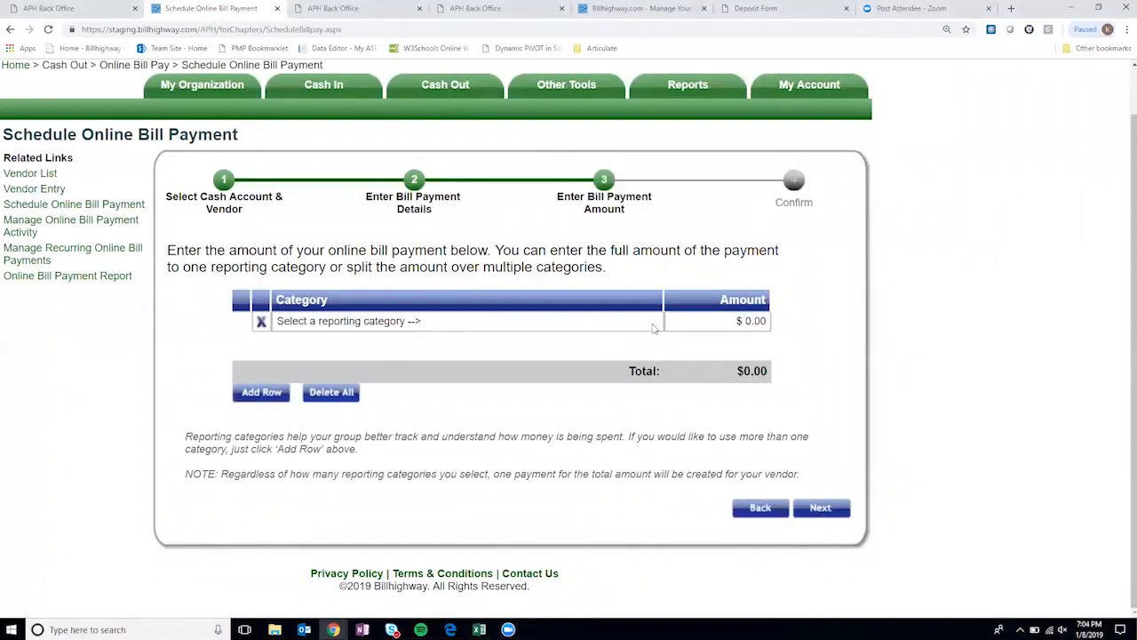
- Allocate $100.00 of the payment to the Meals - Meetings category
left_click(653, 327)
left_click(655, 323)
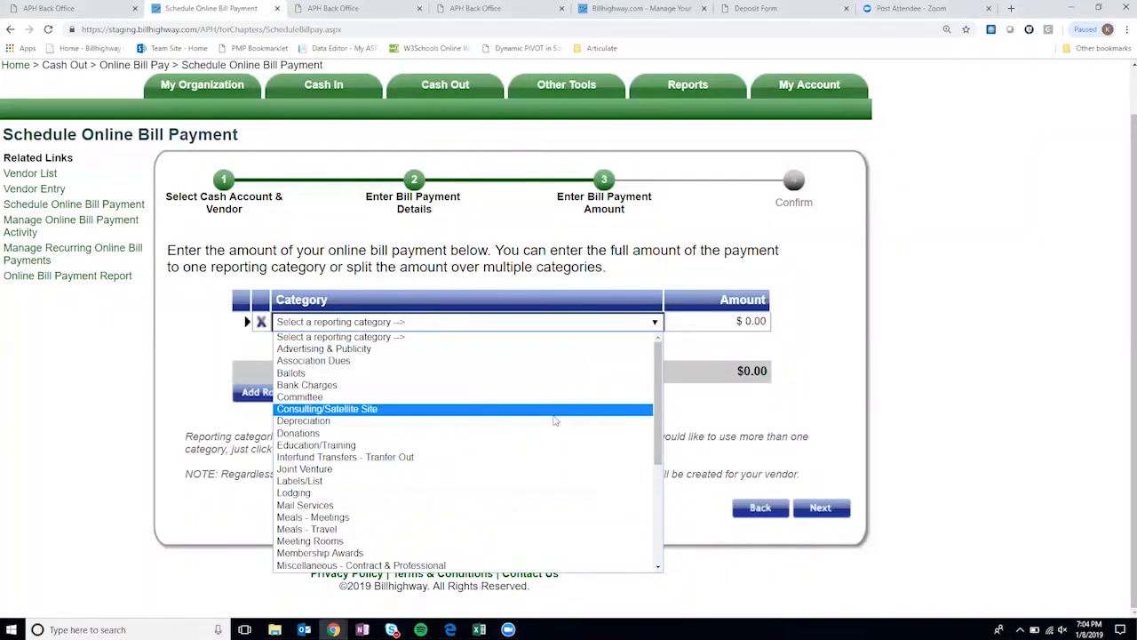
left_click(528, 517)
left_click(743, 325)
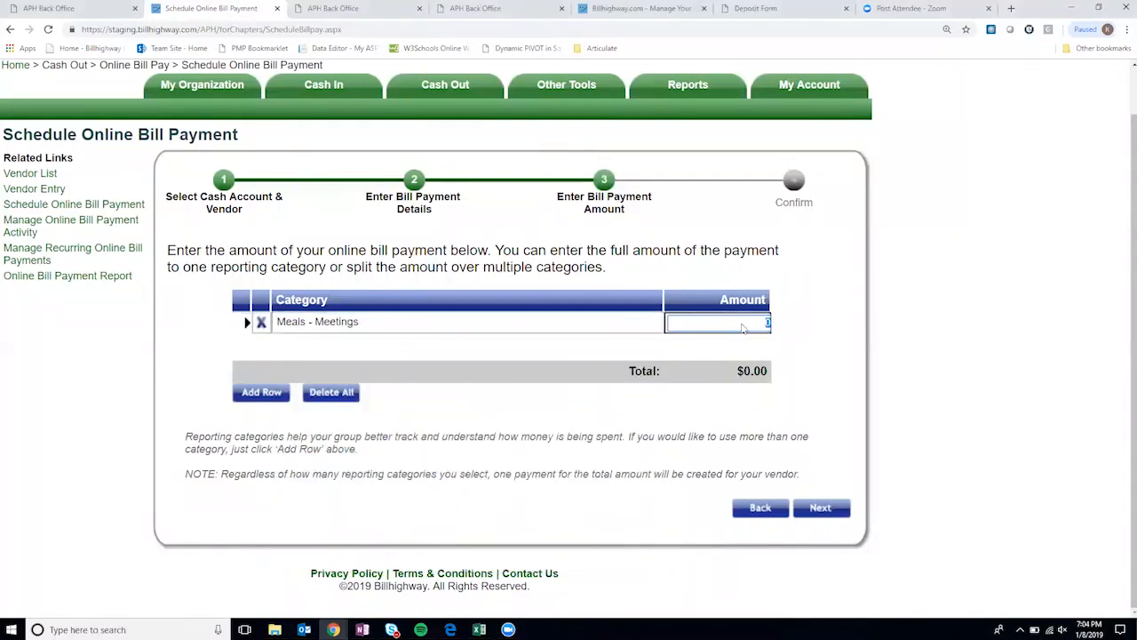
left_click(848, 321)
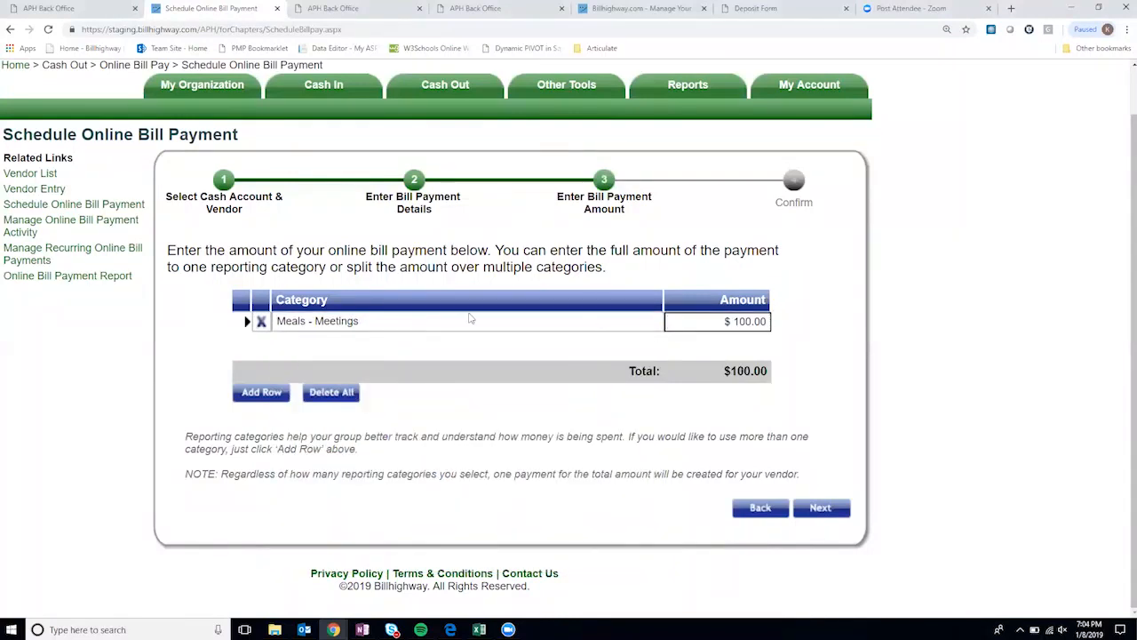
- Add a $10.00 Advertising & Publicity row and advance to the confirmation summary
left_click(262, 392)
left_click(438, 343)
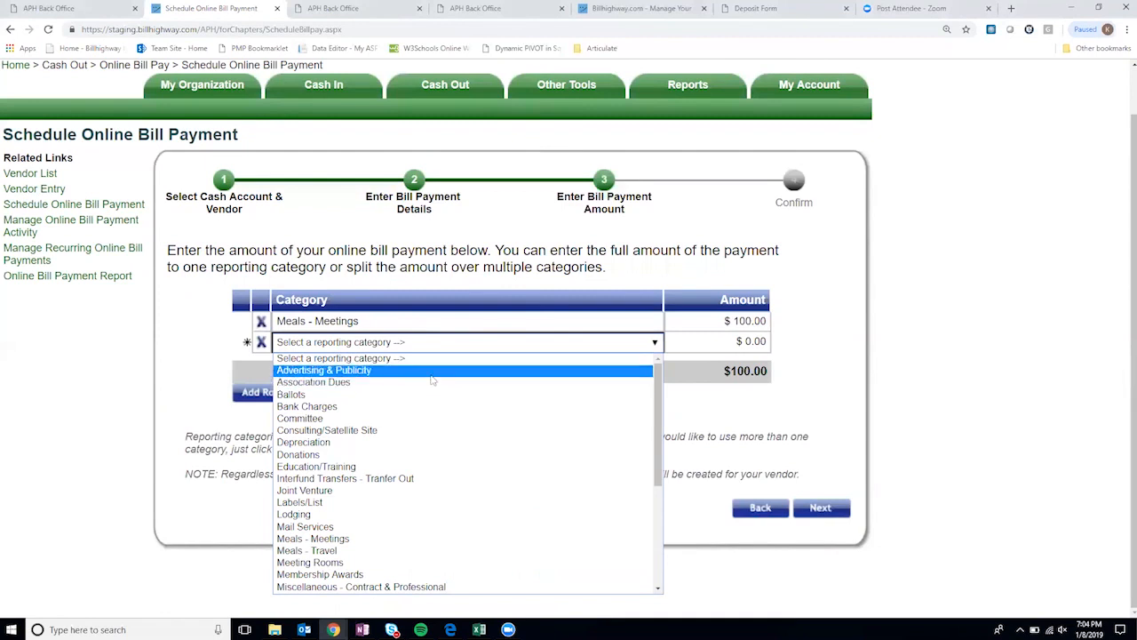
left_click(432, 369)
left_click(759, 341)
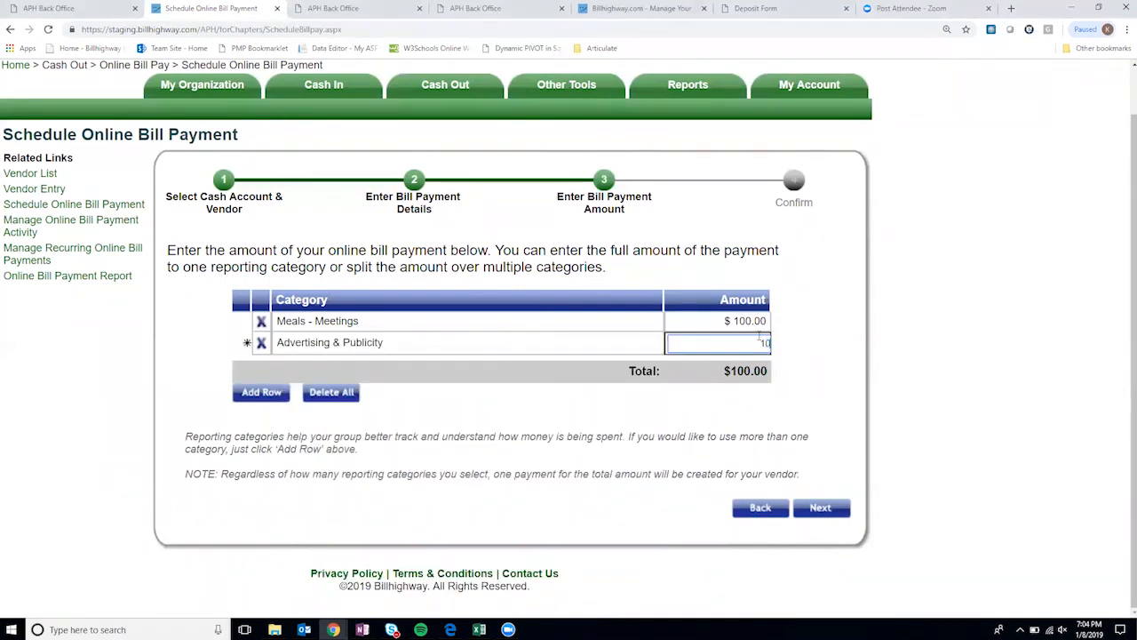
left_click(811, 322)
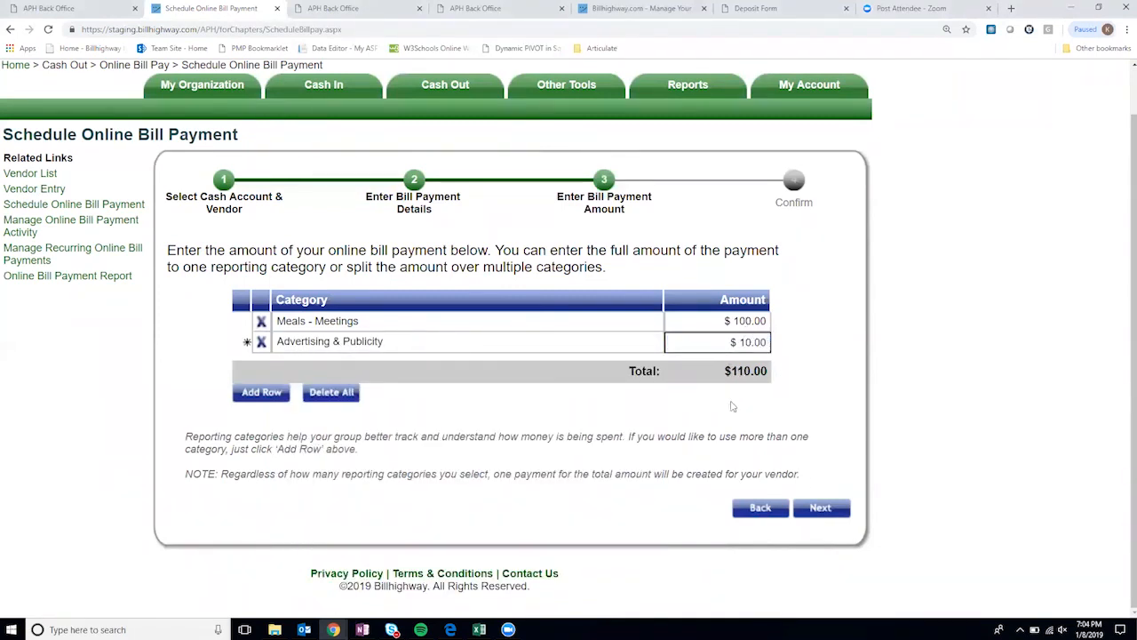
left_click(829, 511)
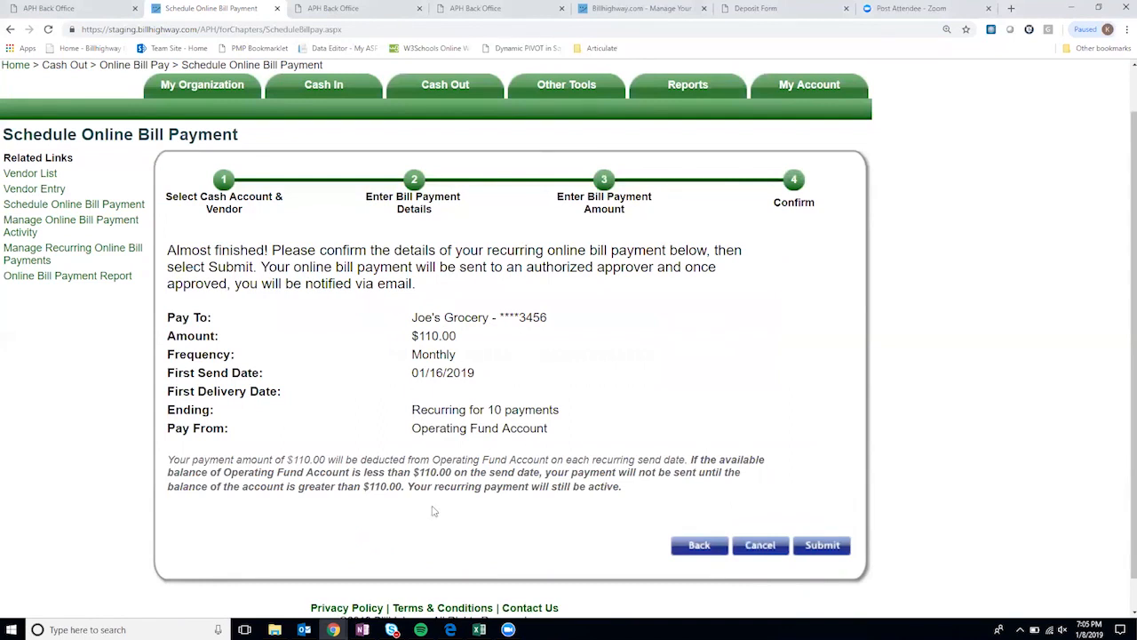
- Review the deducted-amount note and submit the $110.00 monthly Joe's Grocery payment for approval
left_click_drag(185, 460, 326, 456)
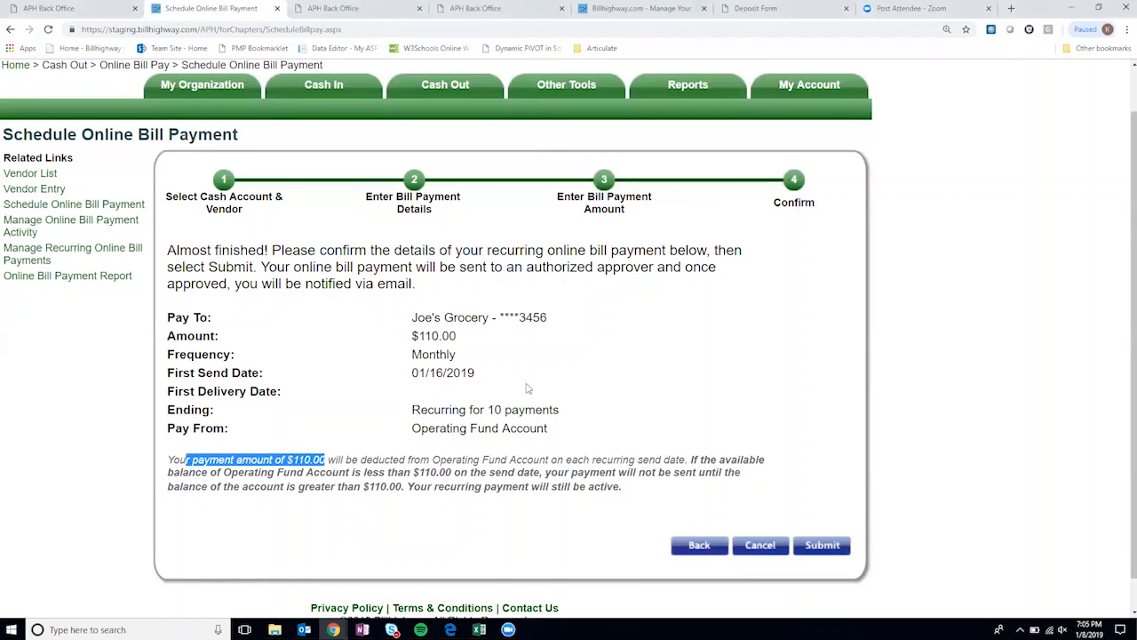
left_click(817, 544)
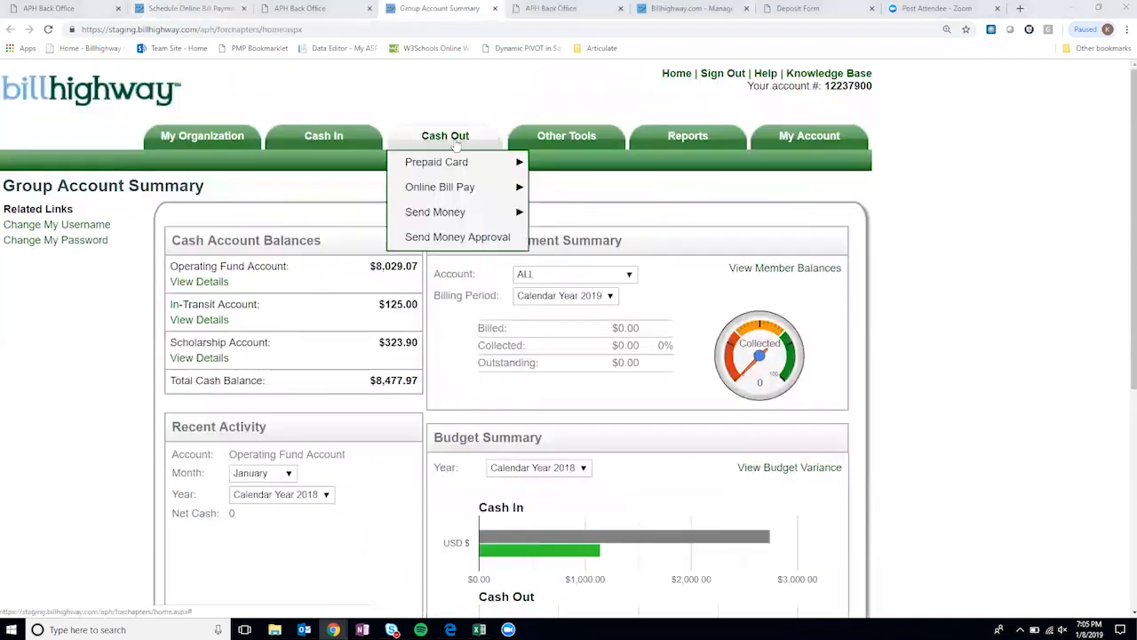
- Approve the Joe's Grocery payment in Online Bill Payment Approval
mouse_move(460, 189)
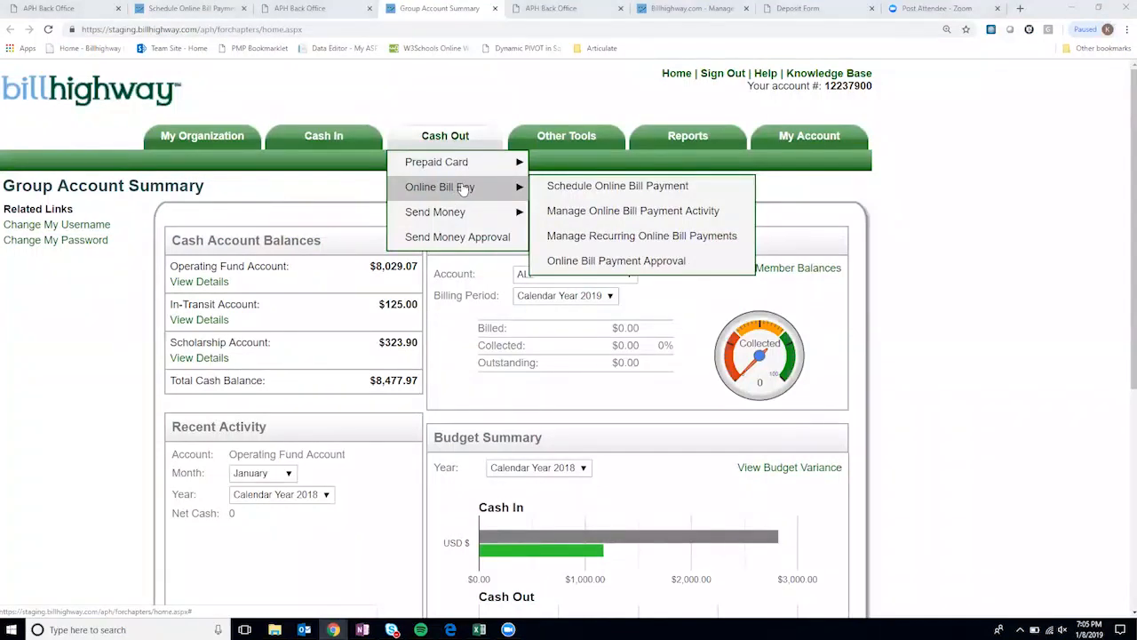
left_click(627, 263)
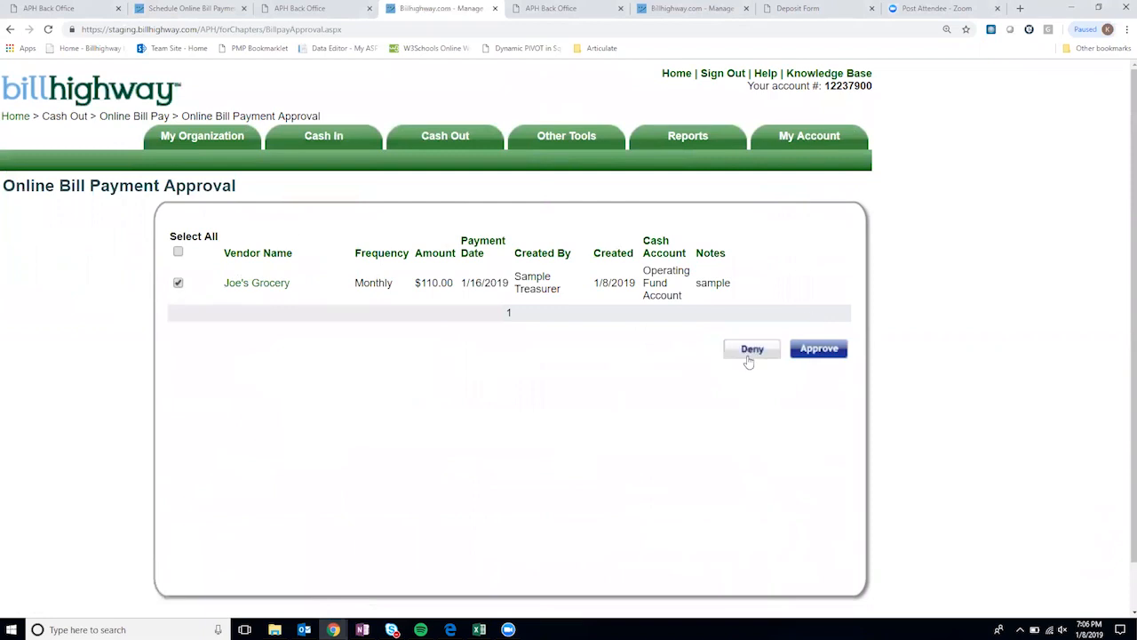
left_click(834, 354)
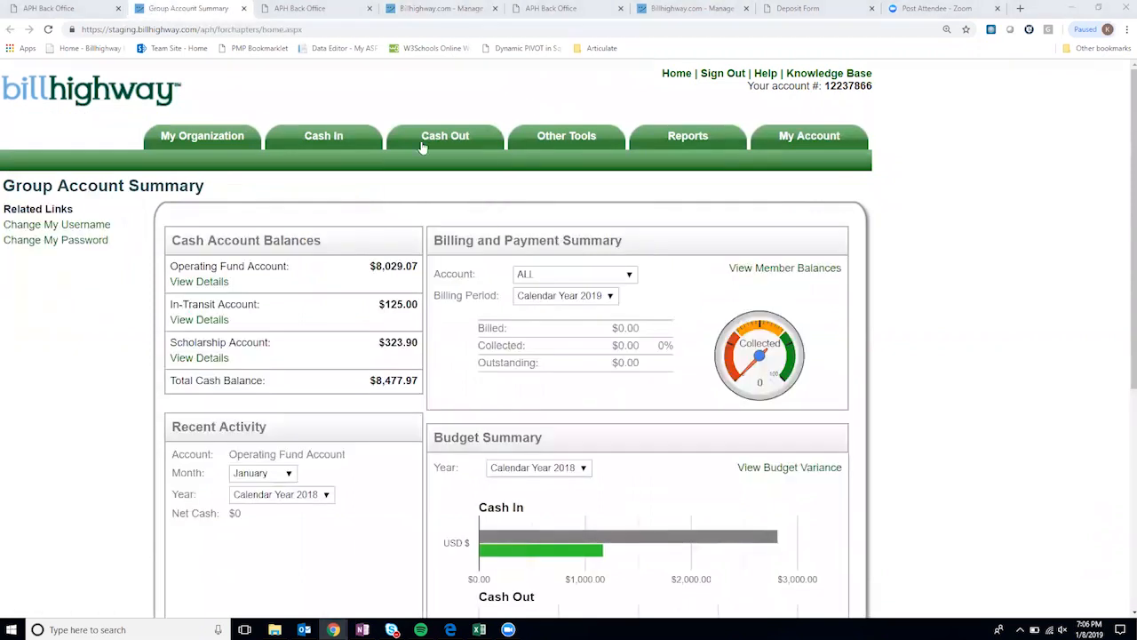
mouse_move(445, 135)
mouse_move(430, 188)
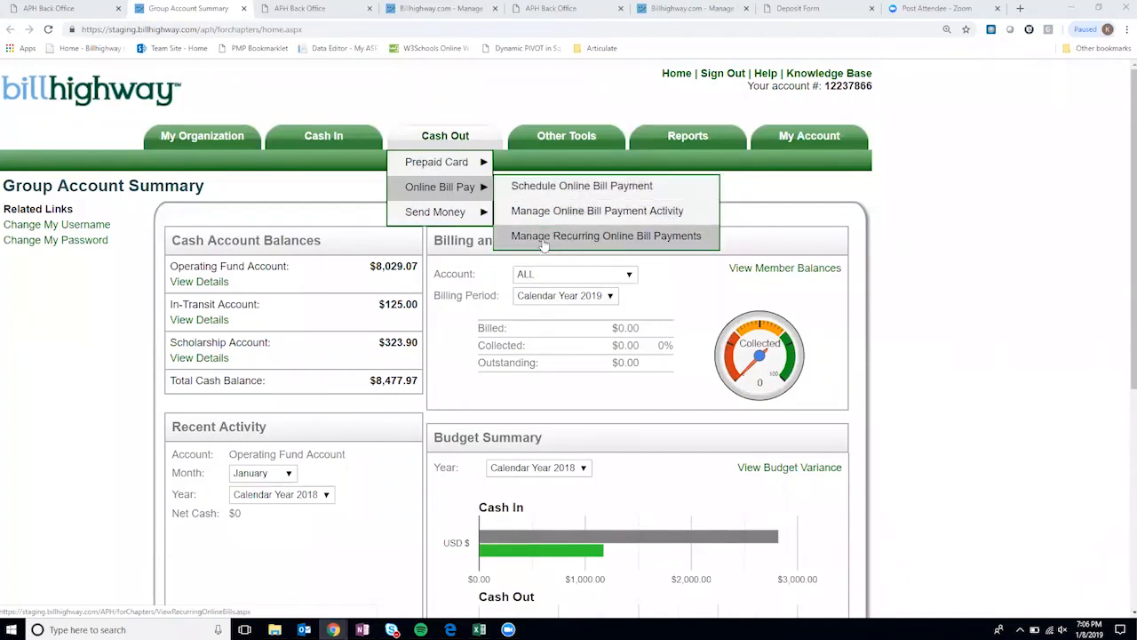
- Edit the Joe's Grocery entry from Manage Recurring Online Bill Payments
left_click(635, 236)
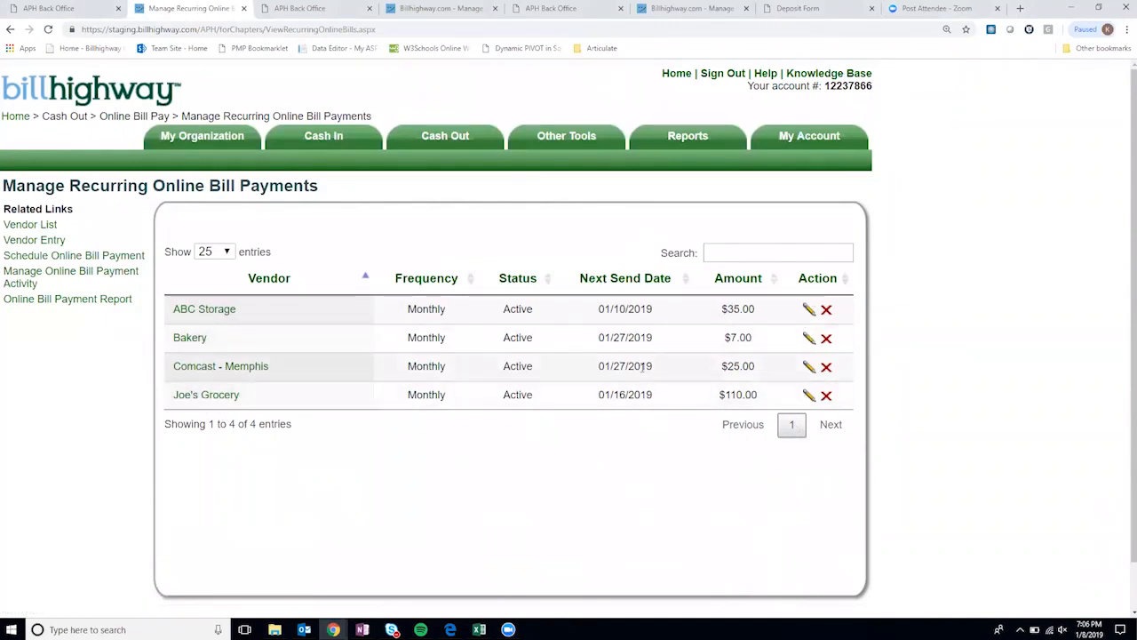
left_click(808, 397)
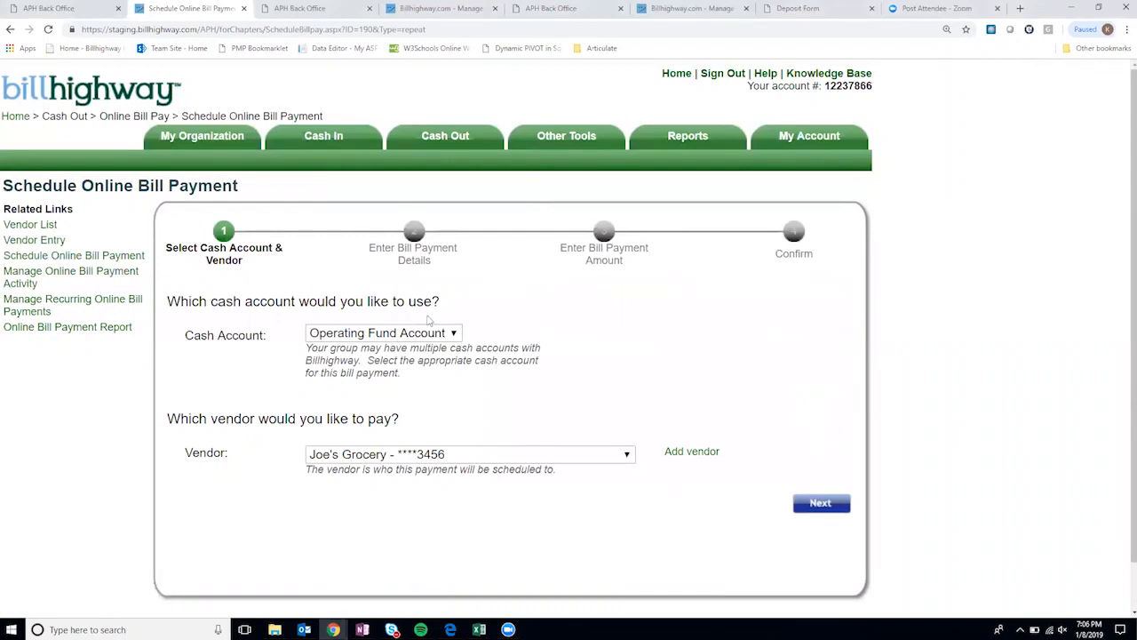
- Keep the account and vendor, continue with Online Bill Pay, and set no end date
scroll(377, 287, "down", 1)
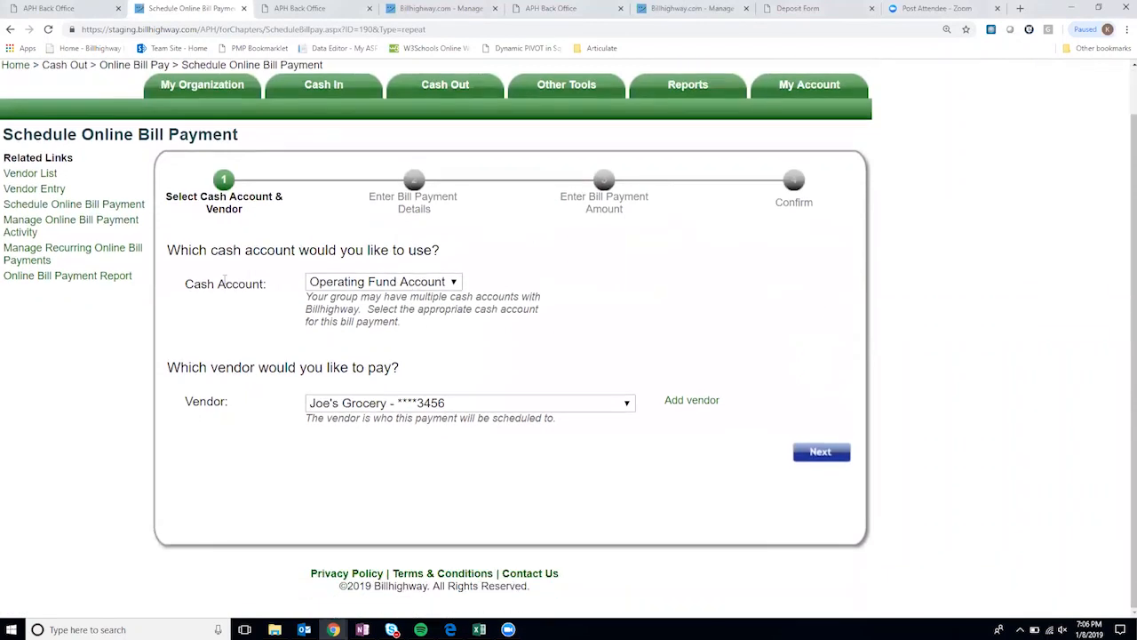
left_click(816, 454)
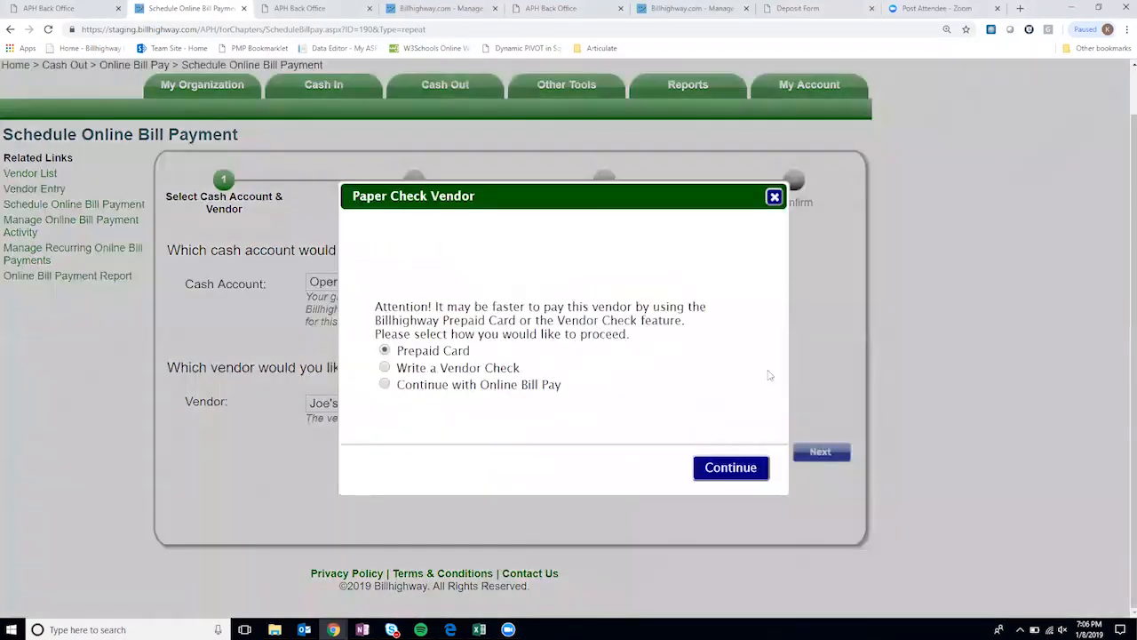
left_click(385, 384)
left_click(730, 467)
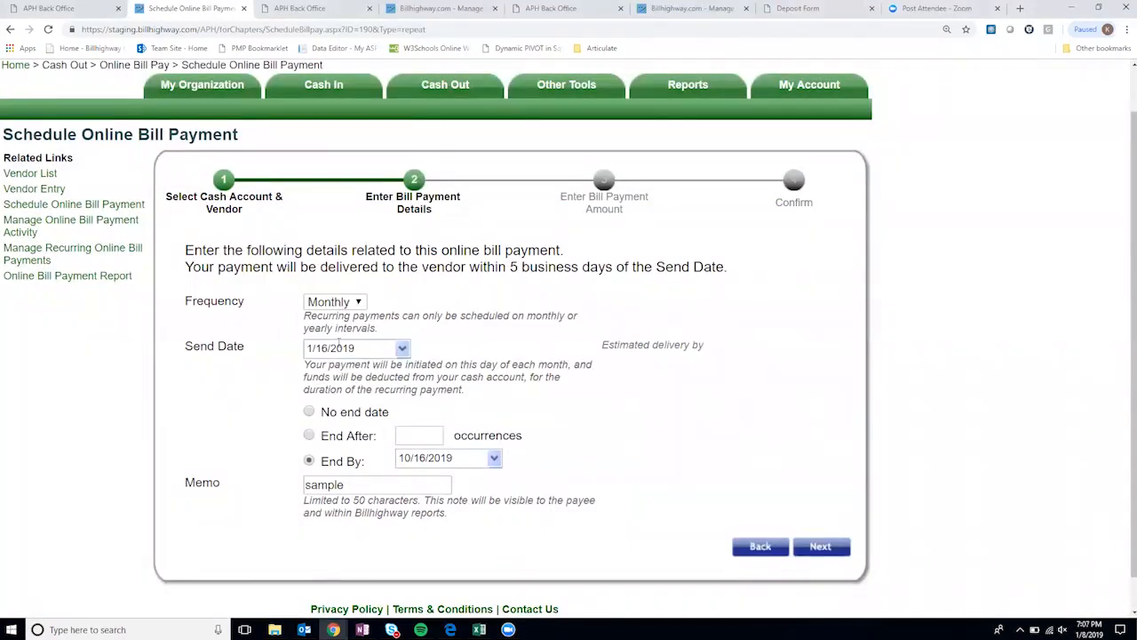
left_click(310, 411)
left_click(833, 544)
- Set Advertising & Publicity to $20.00 and submit the edited recurring payment
left_click(747, 342)
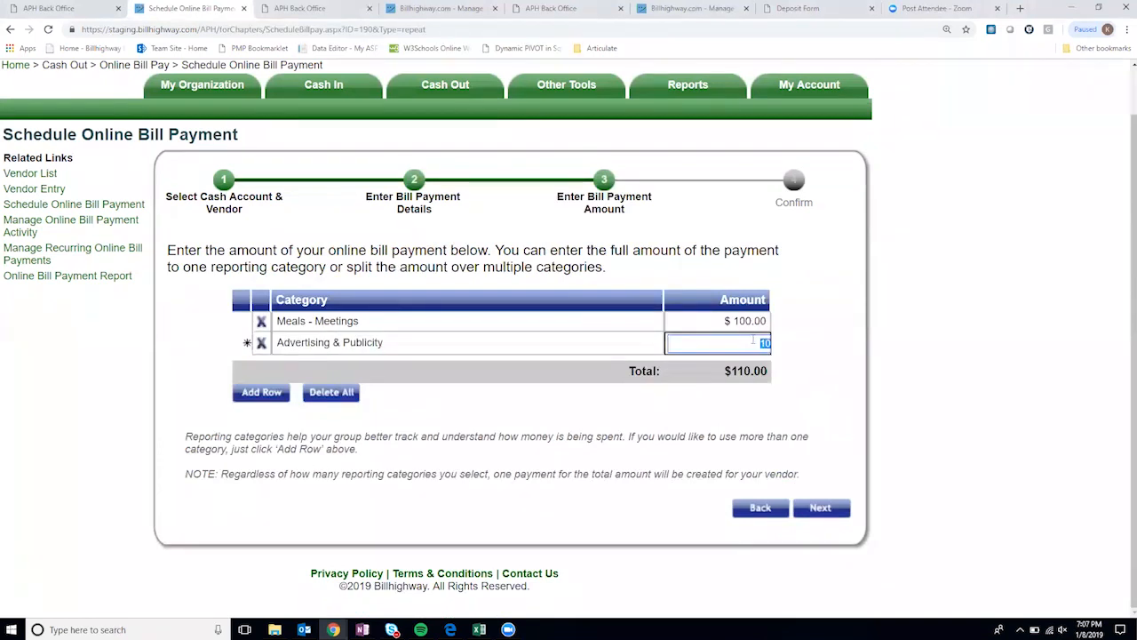
type("20")
left_click(879, 363)
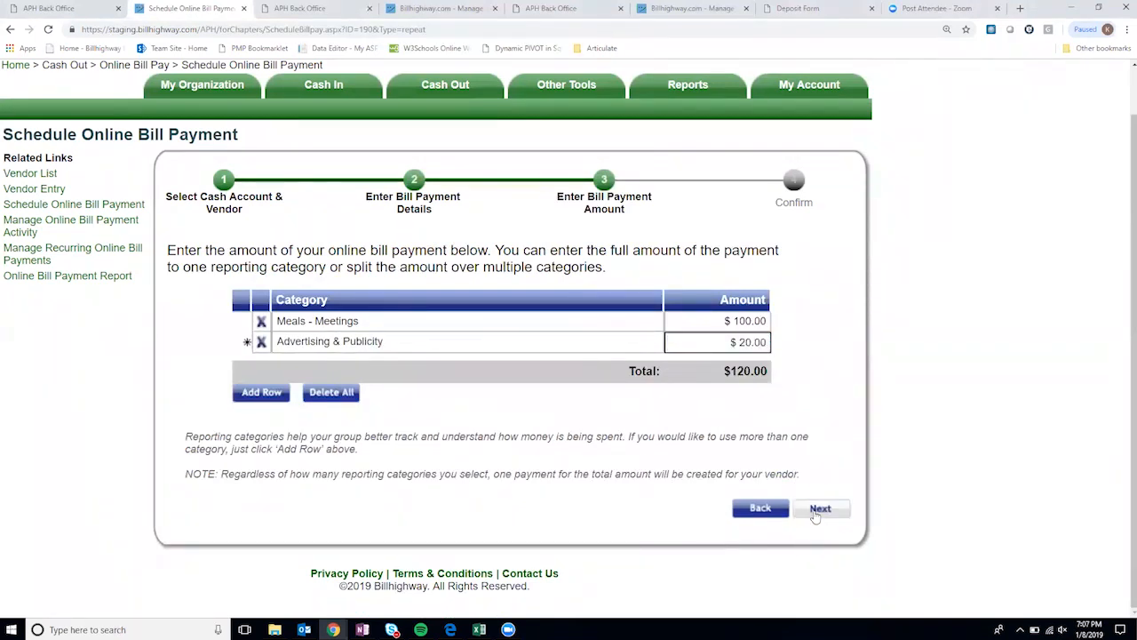
left_click(818, 510)
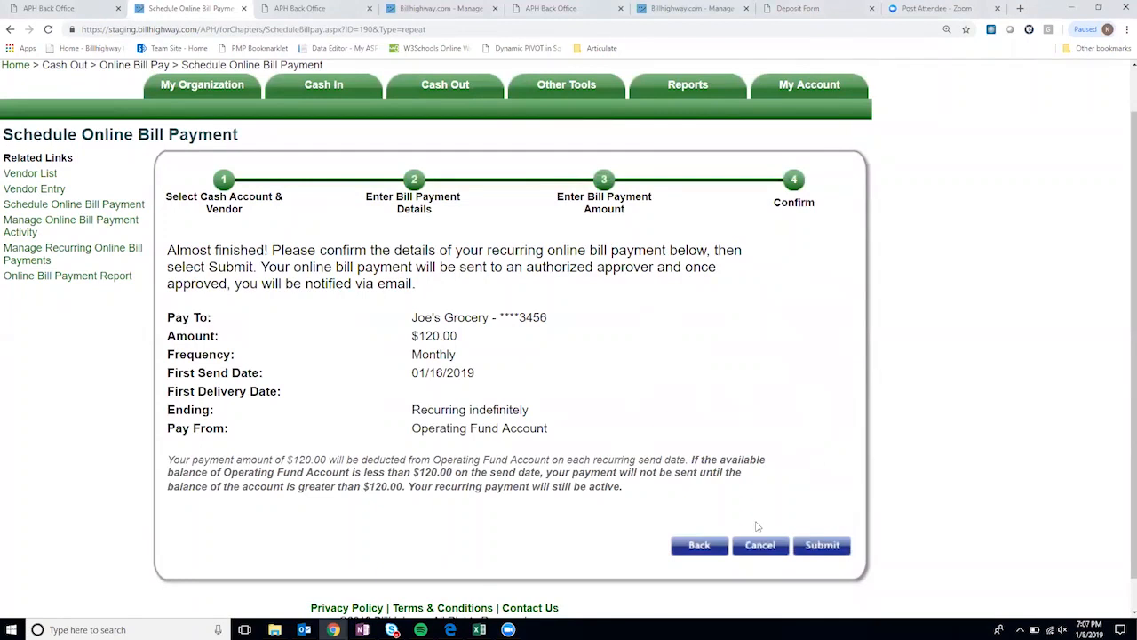
left_click(822, 545)
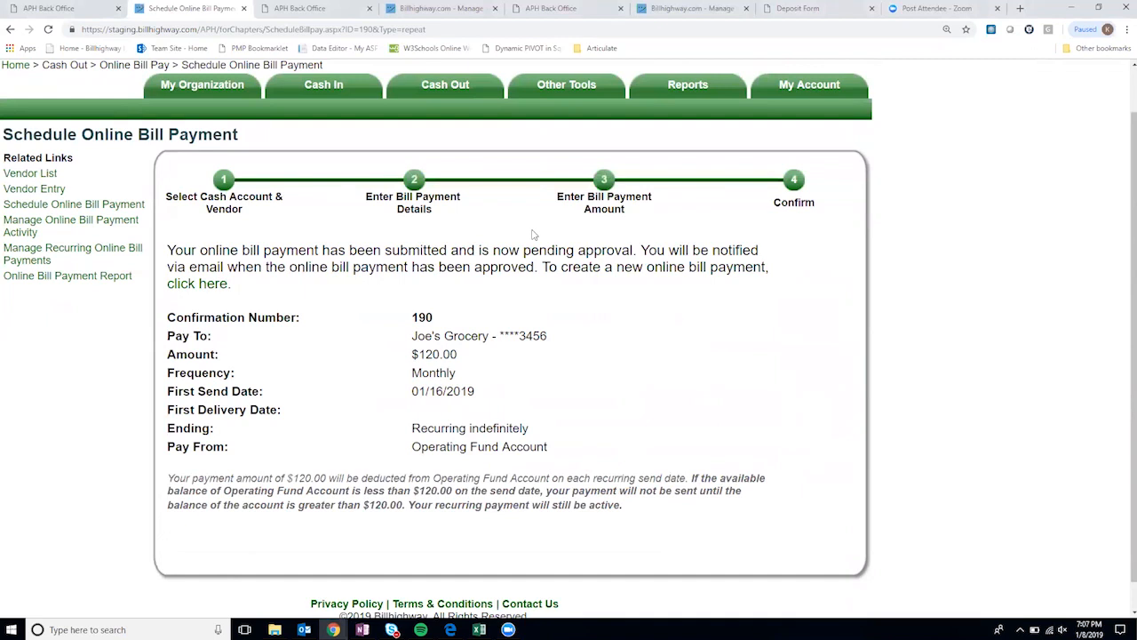
- View all entries in Manage Online Bill Payment Activity
mouse_move(463, 101)
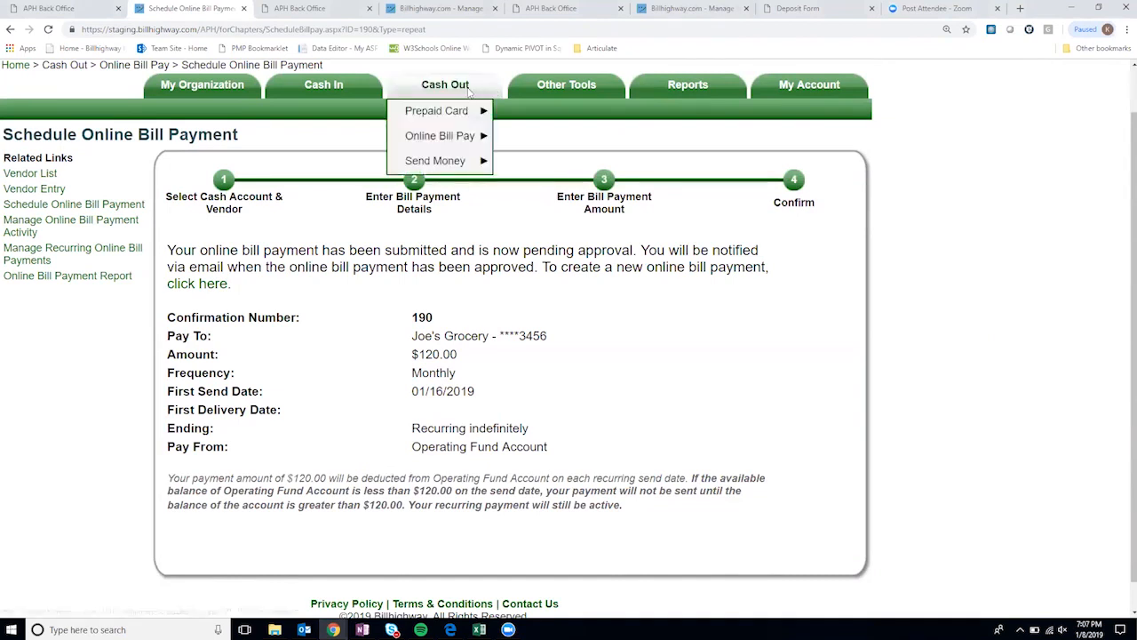
mouse_move(471, 137)
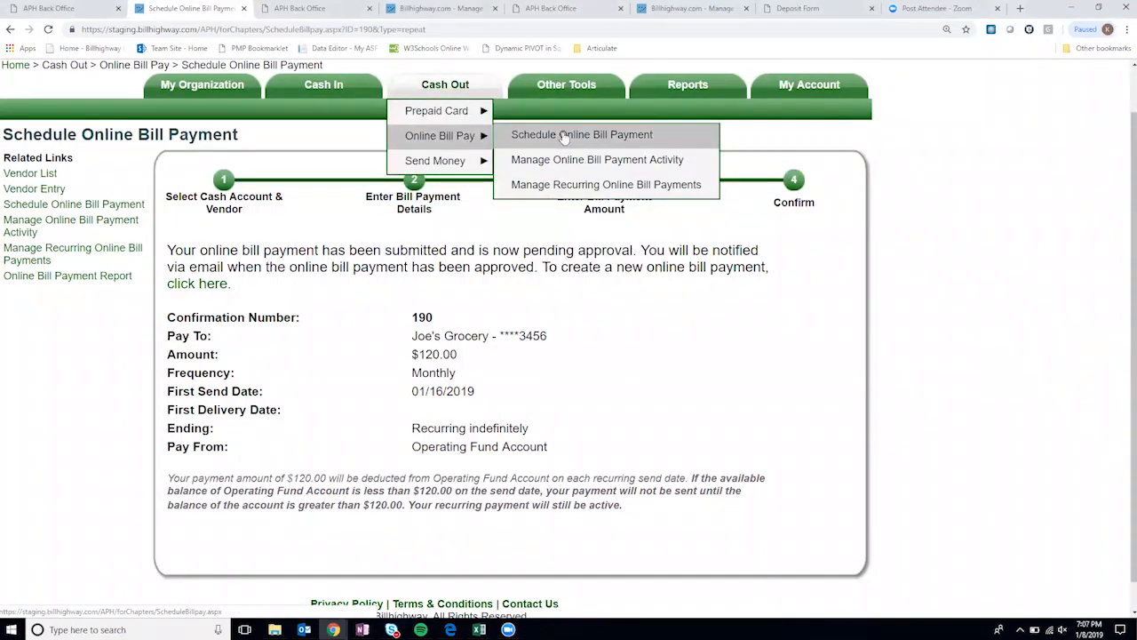
left_click(541, 168)
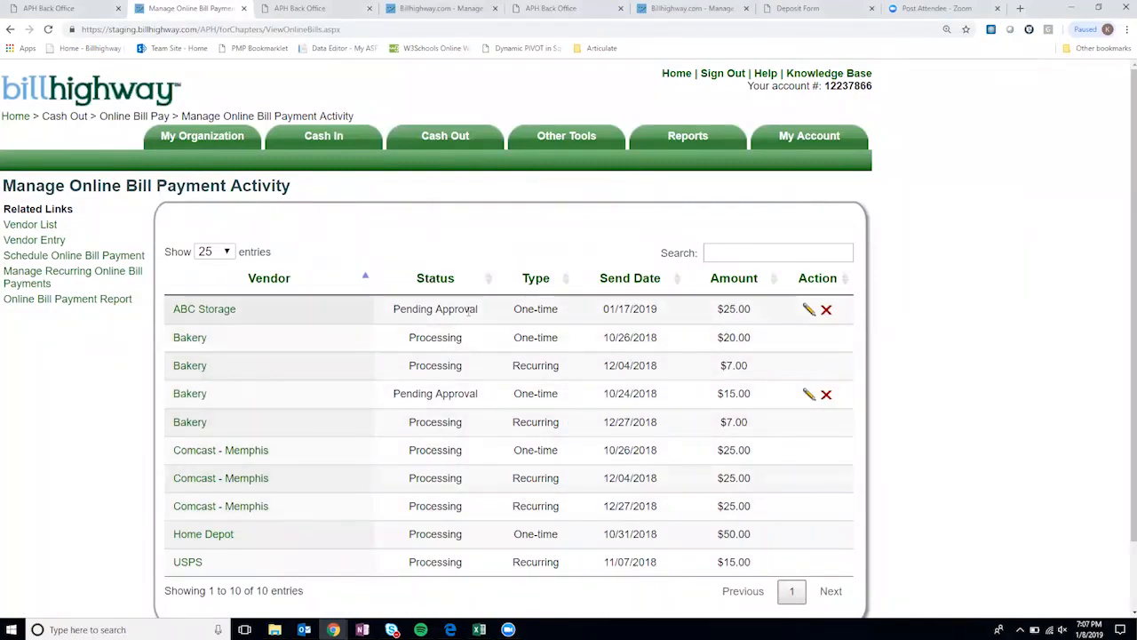
scroll(456, 388, "down", 2)
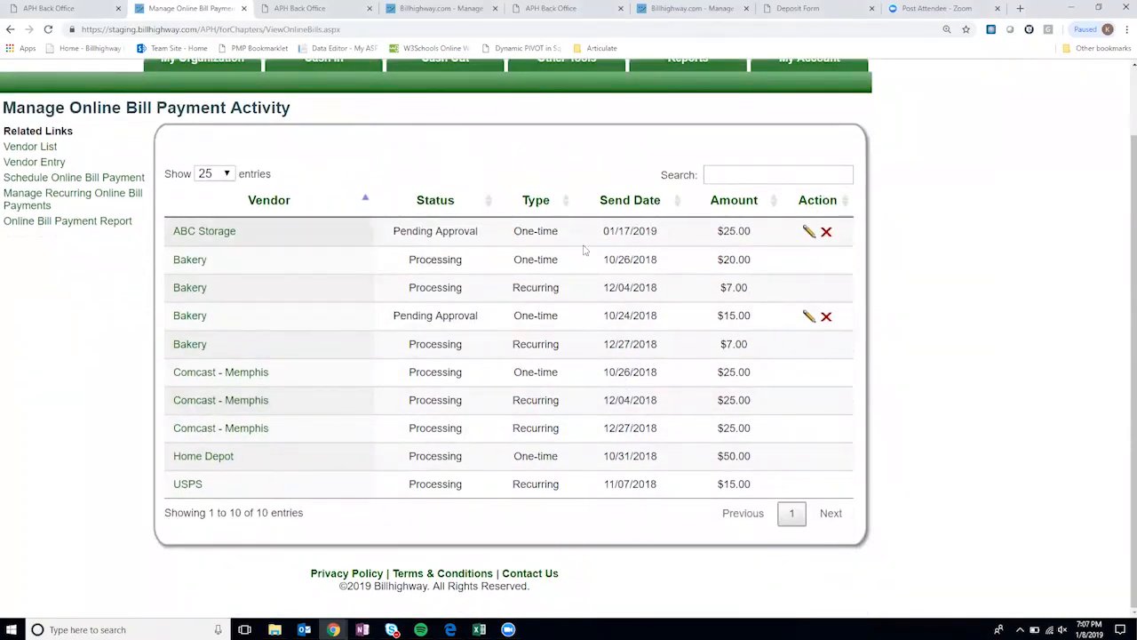
scroll(651, 302, "up", 1)
scroll(651, 302, "up", 1)
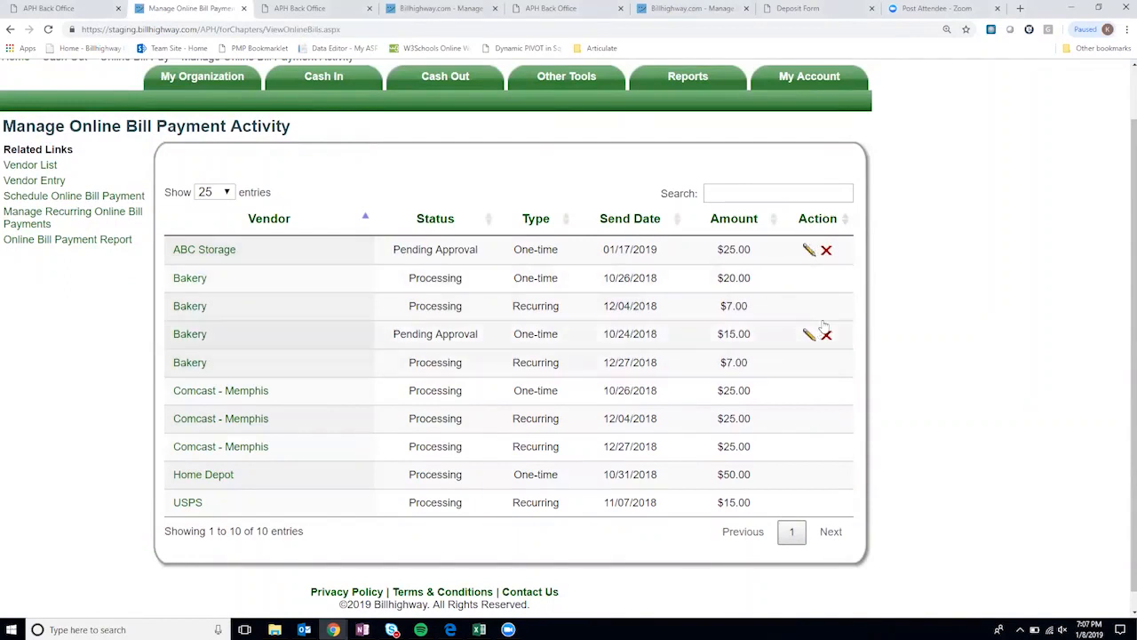
scroll(817, 361, "up", 2)
mouse_move(445, 135)
mouse_move(468, 186)
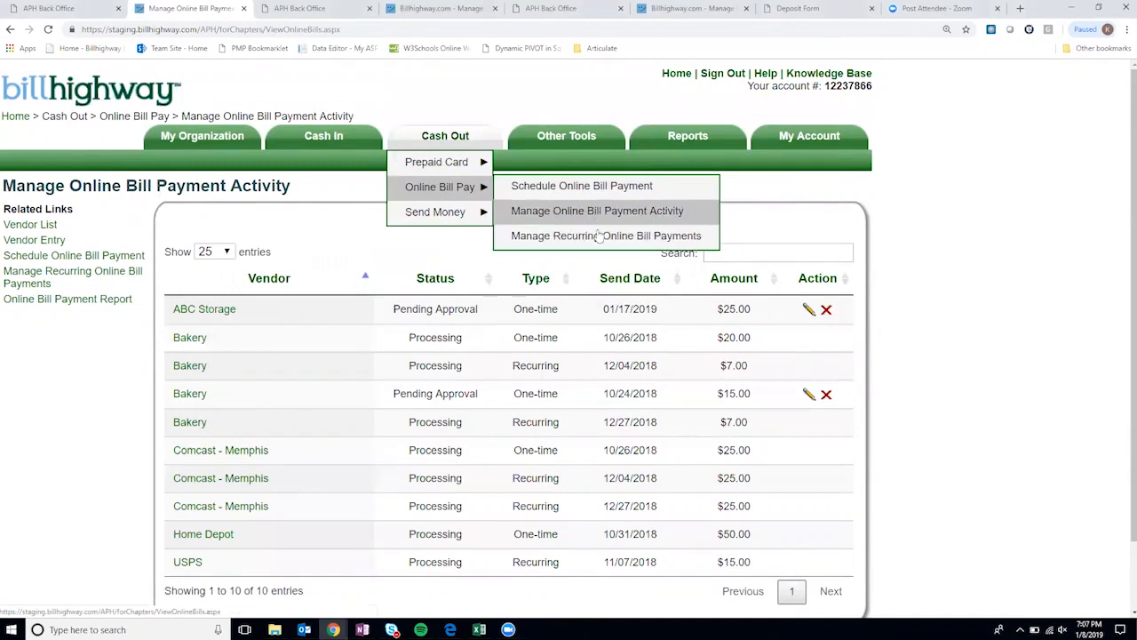
mouse_move(446, 213)
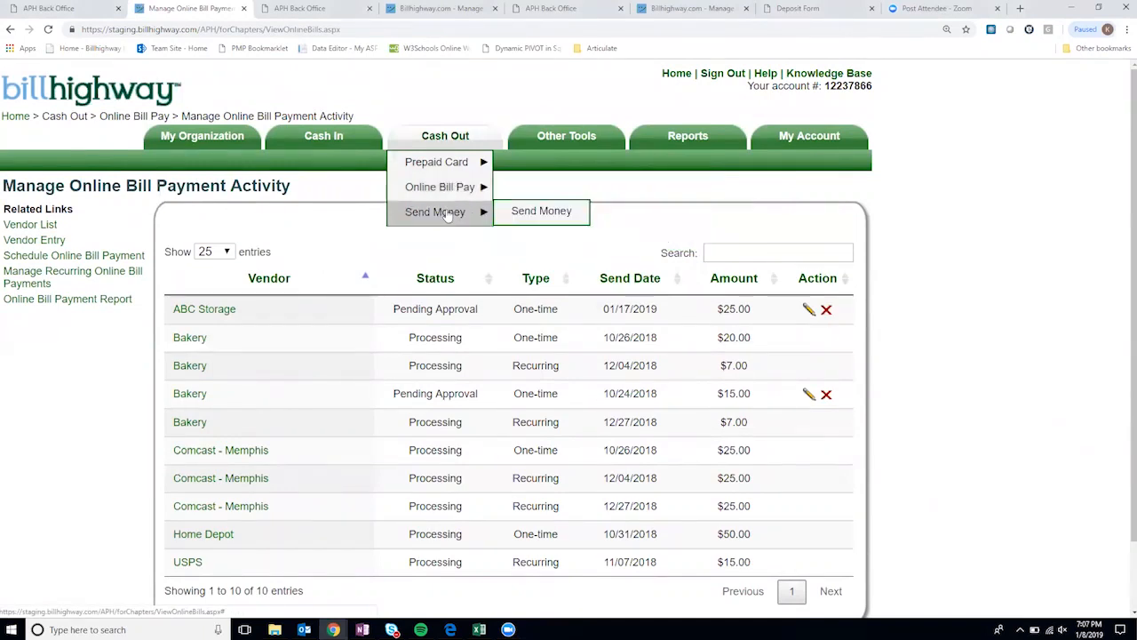
- On Send Money, pay from Operating Fund Account and choose 'Add a new Vendor' as recipient
left_click(547, 213)
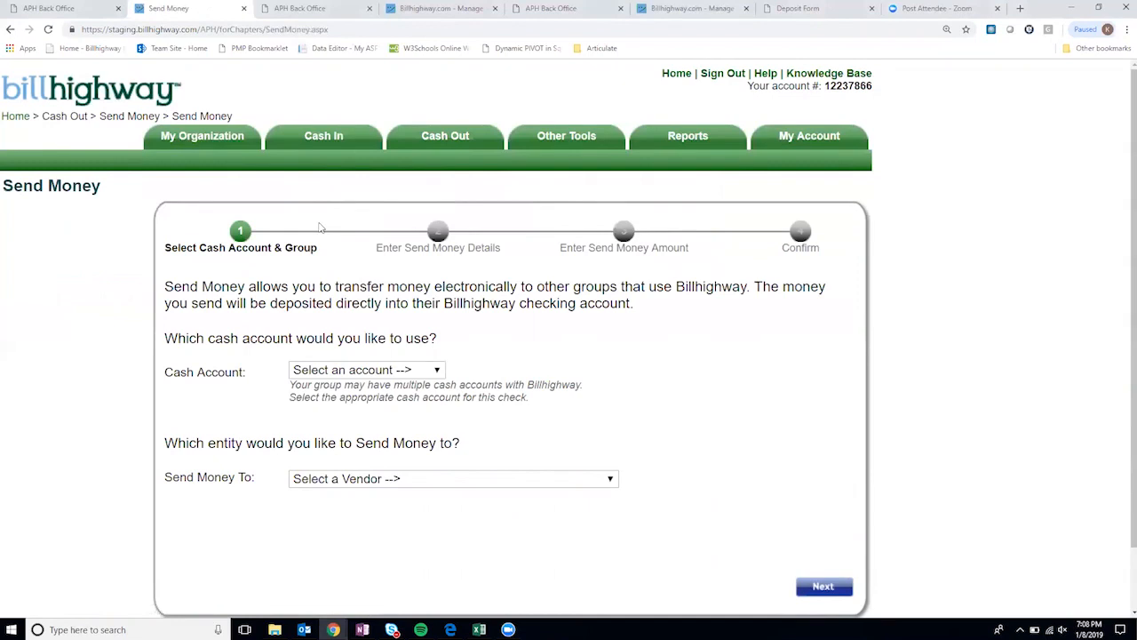
scroll(318, 270, "down", 1)
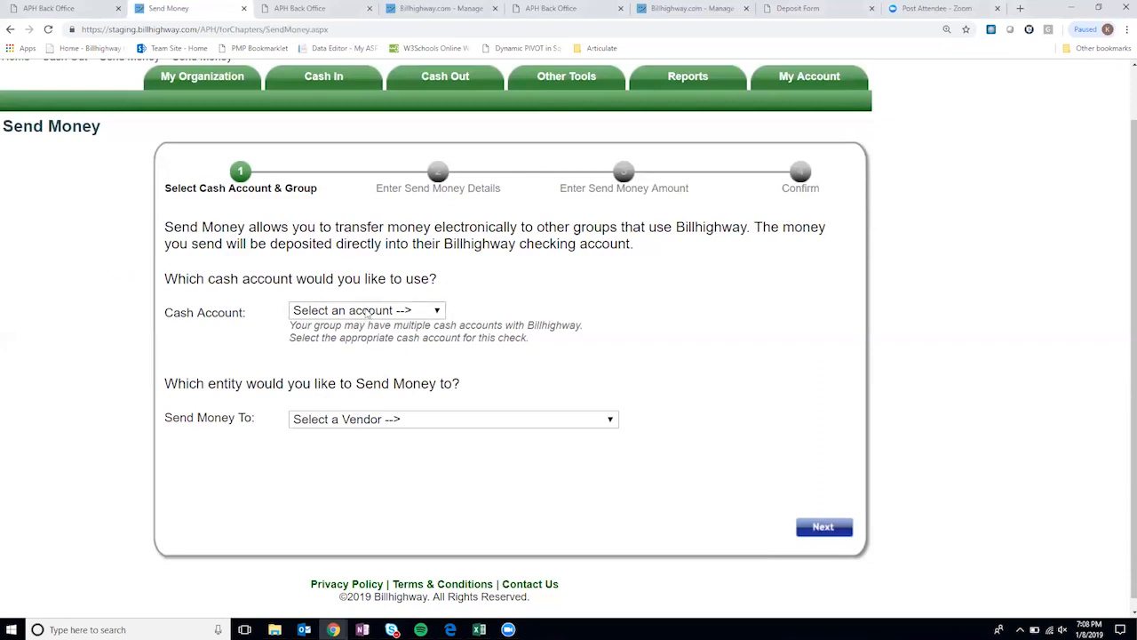
left_click(365, 310)
left_click(370, 343)
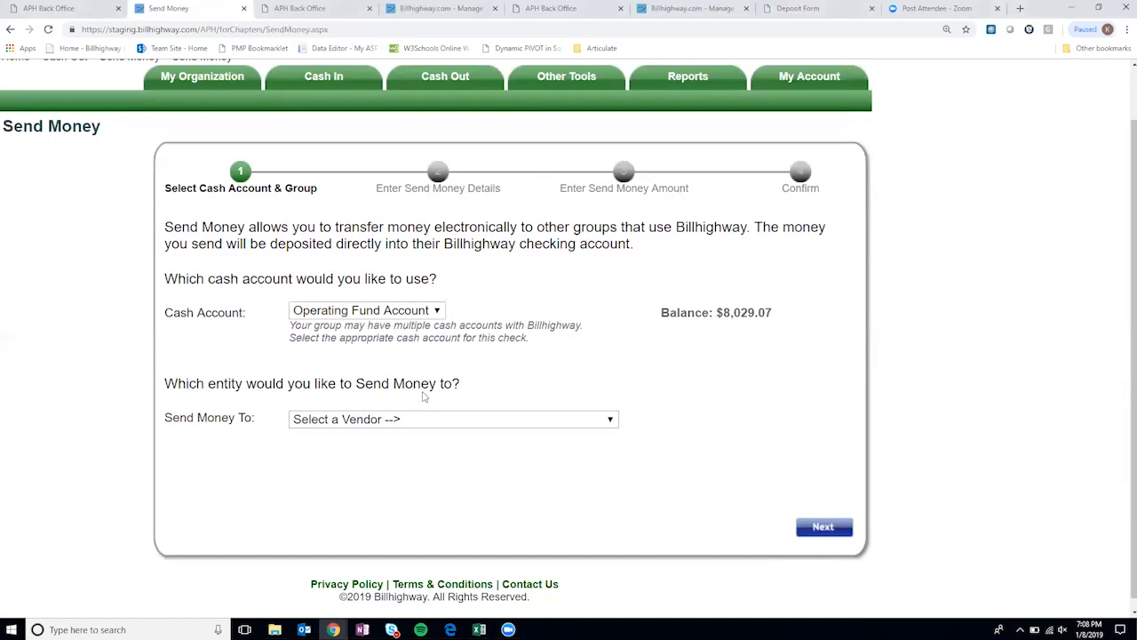
left_click(374, 422)
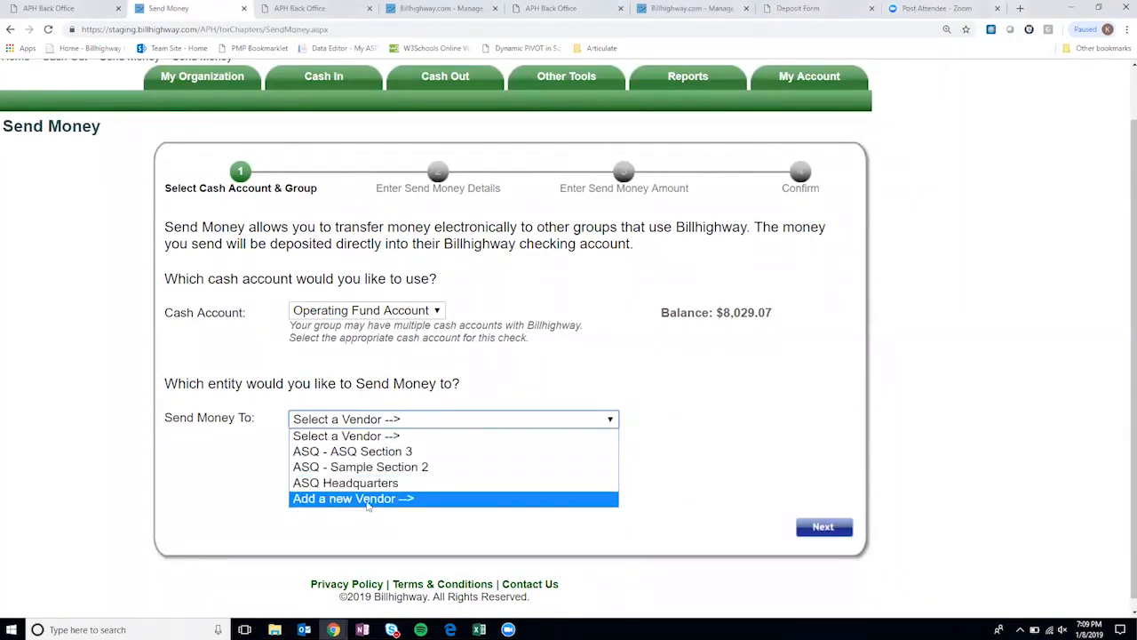
left_click(367, 499)
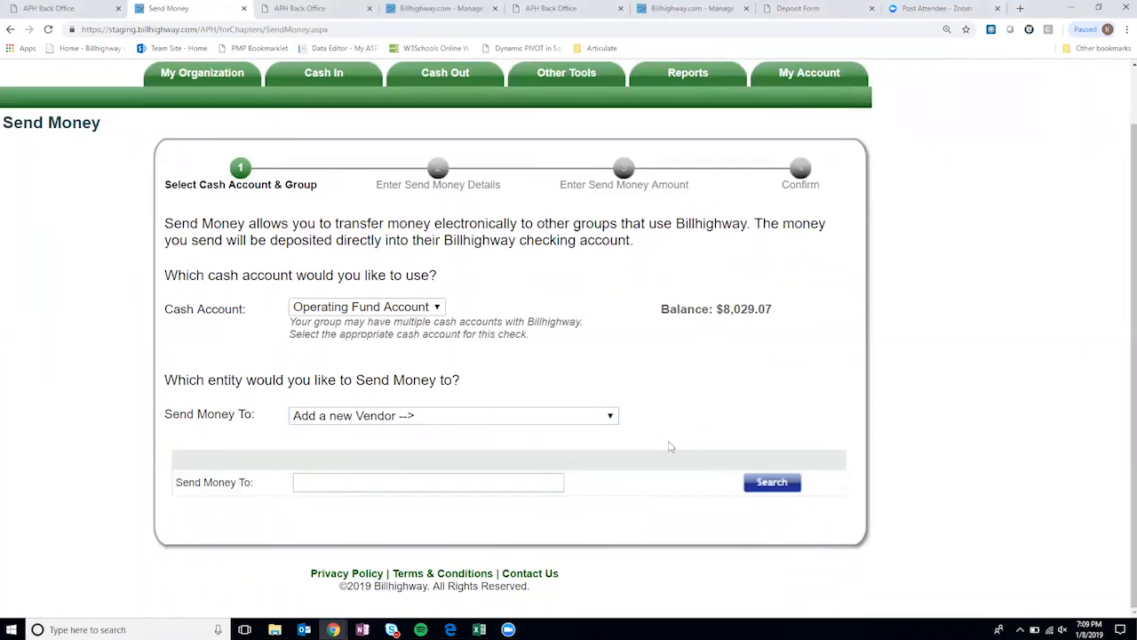
- Search groups for 'ASQ' and add ASQ - Region 2 as the transfer recipient
left_click(367, 476)
type("ASQ")
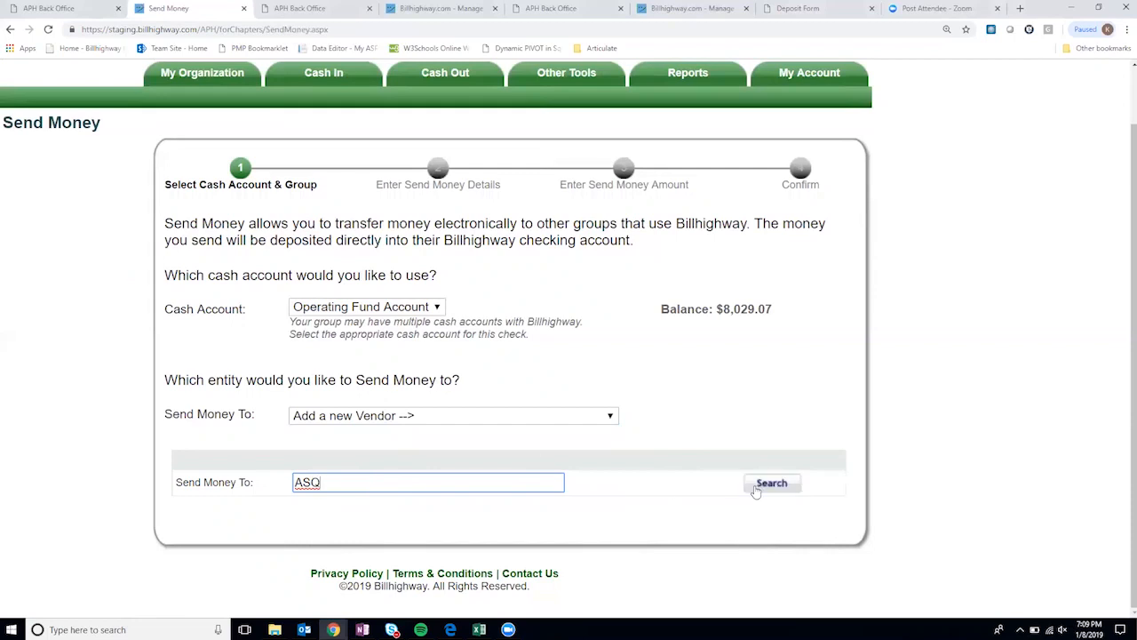
left_click(757, 489)
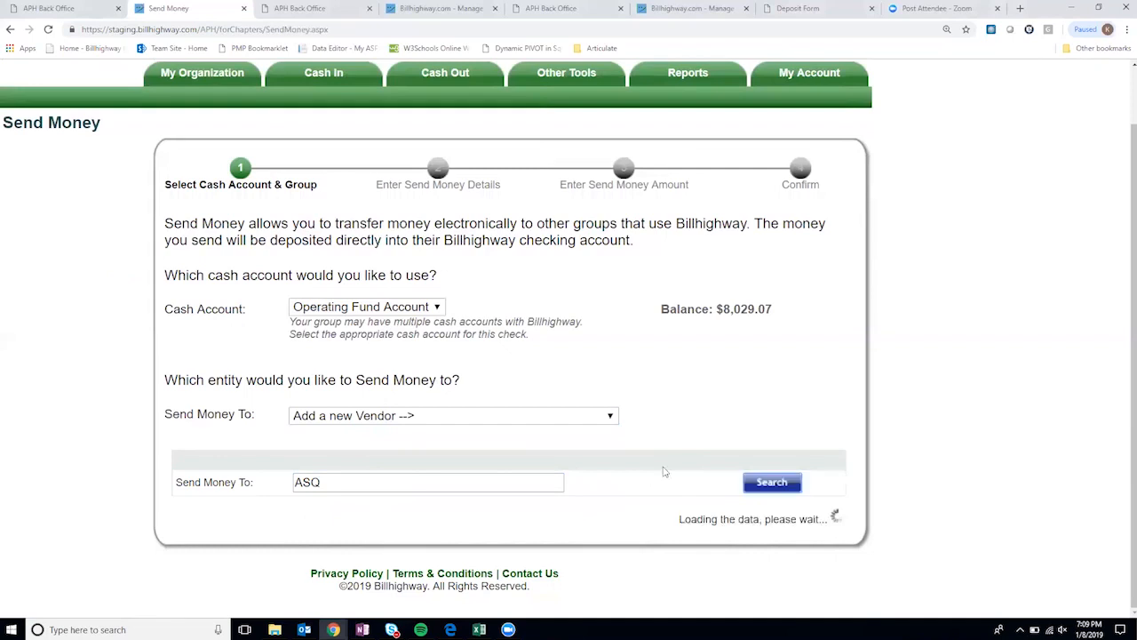
scroll(277, 528, "down", 1)
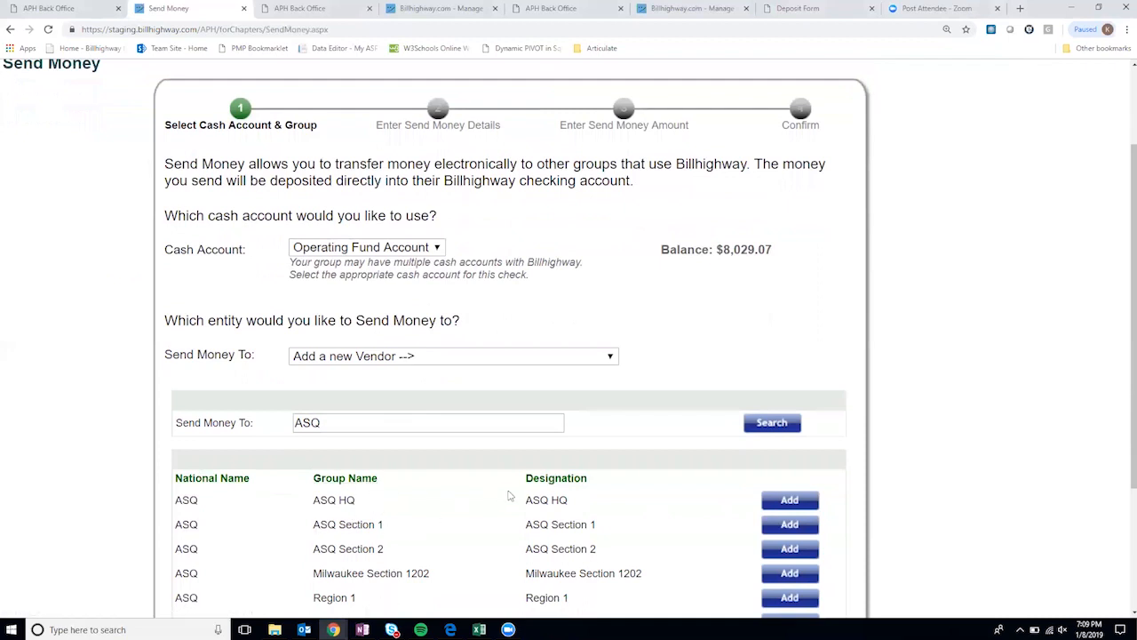
scroll(473, 518, "down", 1)
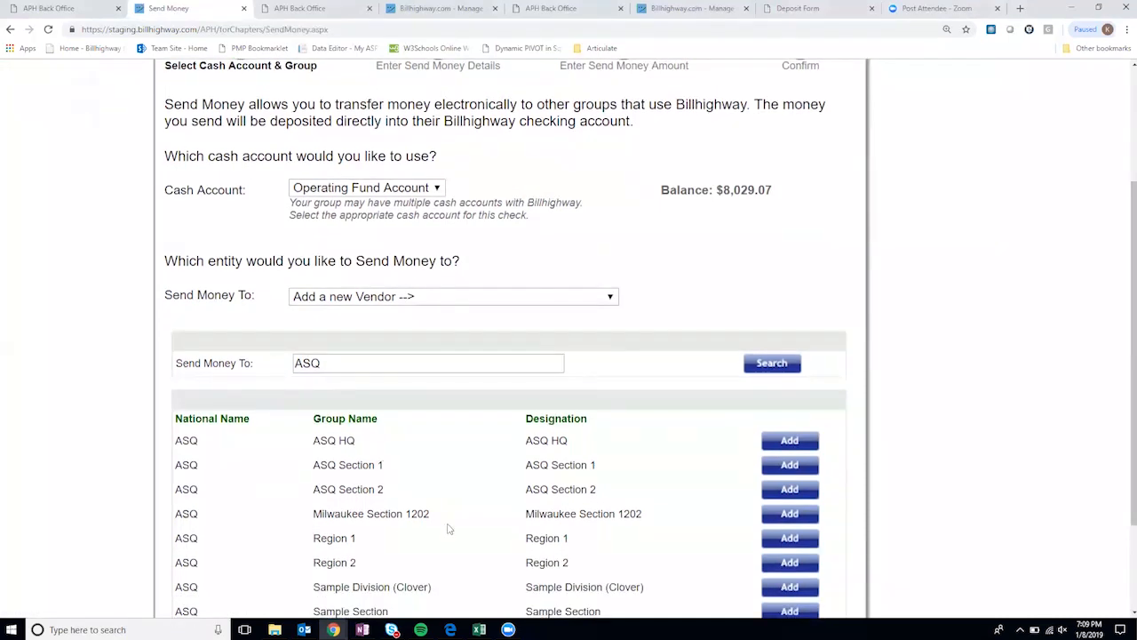
scroll(449, 528, "down", 1)
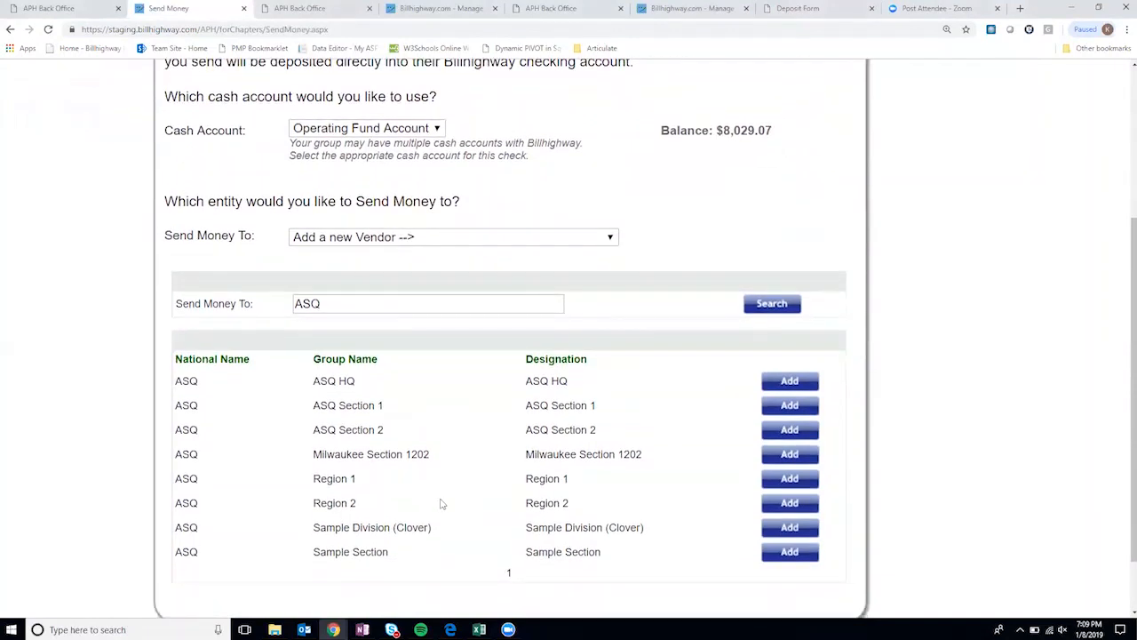
scroll(442, 503, "up", 1)
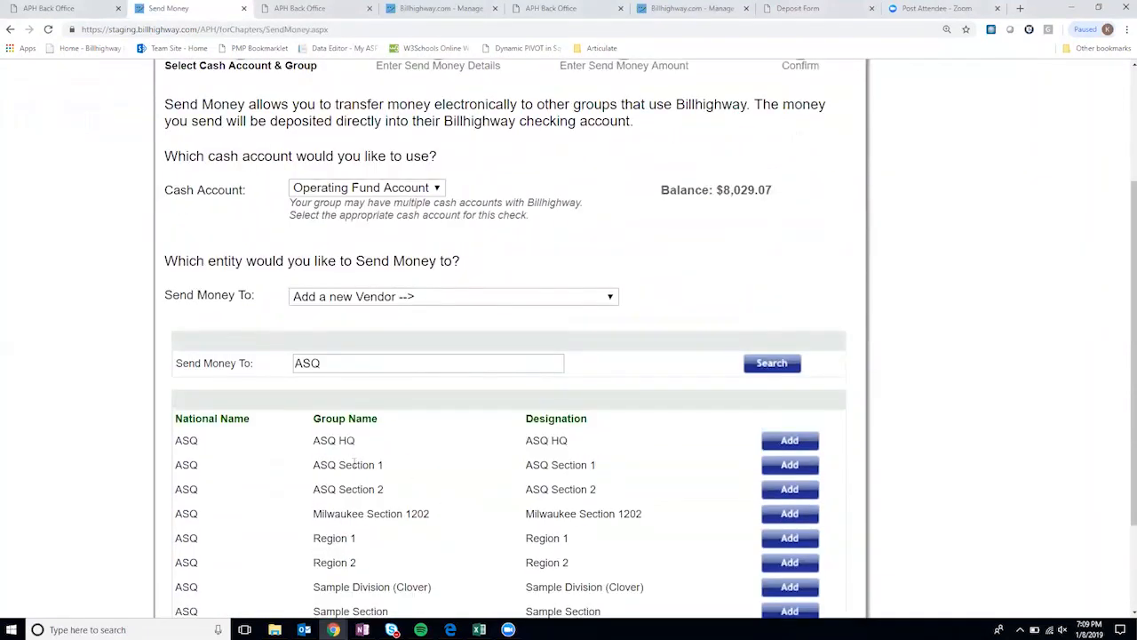
scroll(354, 462, "down", 2)
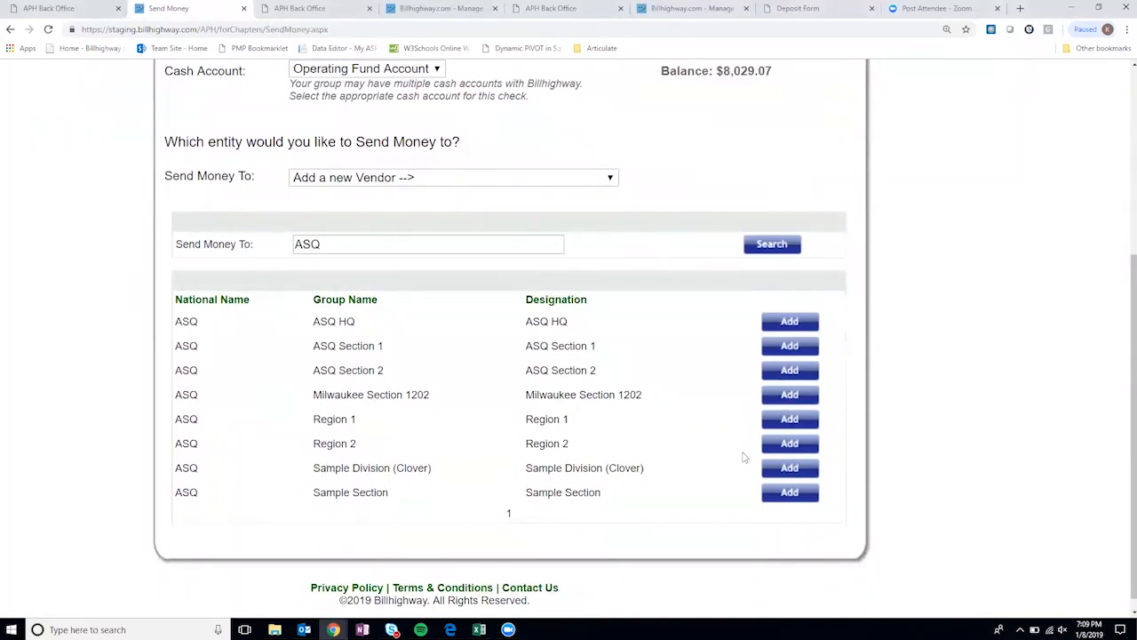
left_click(788, 446)
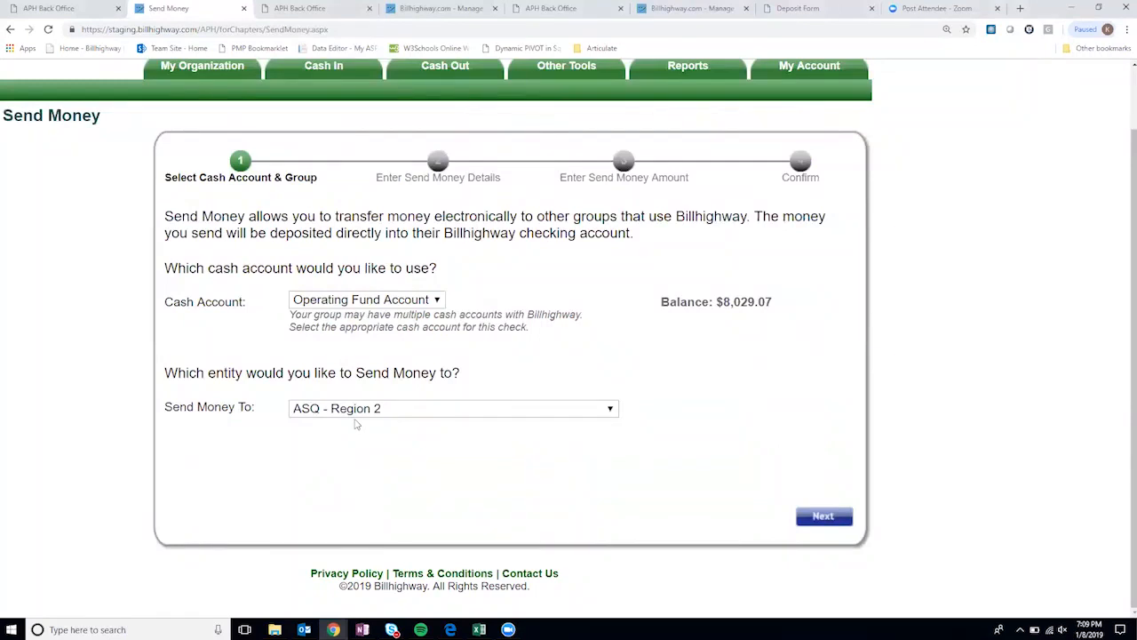
left_click(391, 413)
left_click(392, 413)
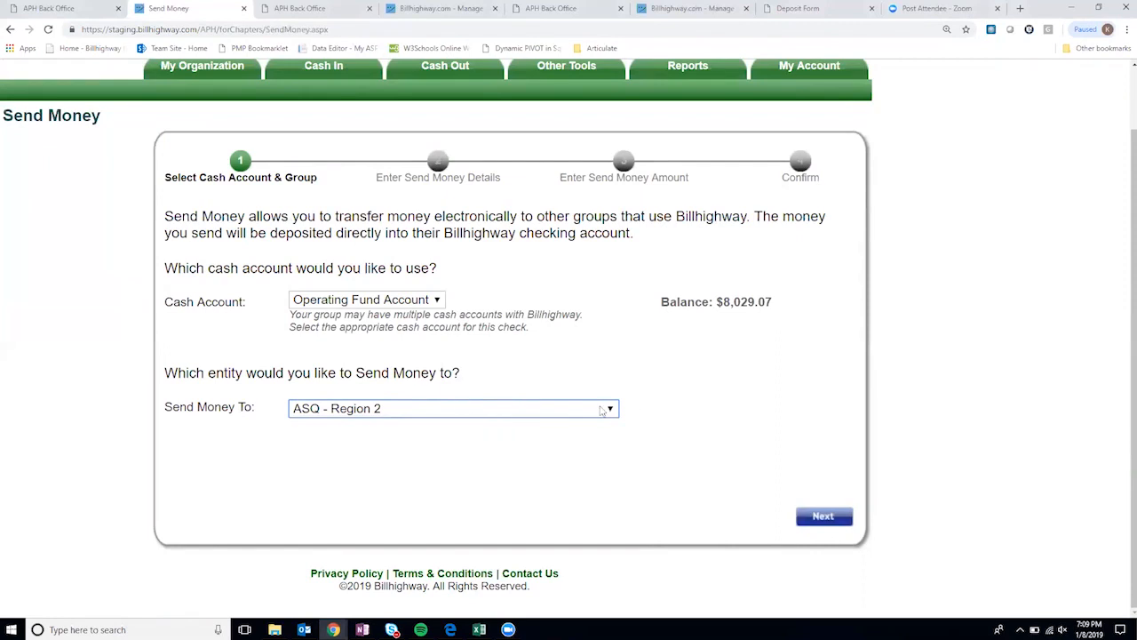
- Enter 'Sample Send Money' as the transfer description
left_click(825, 517)
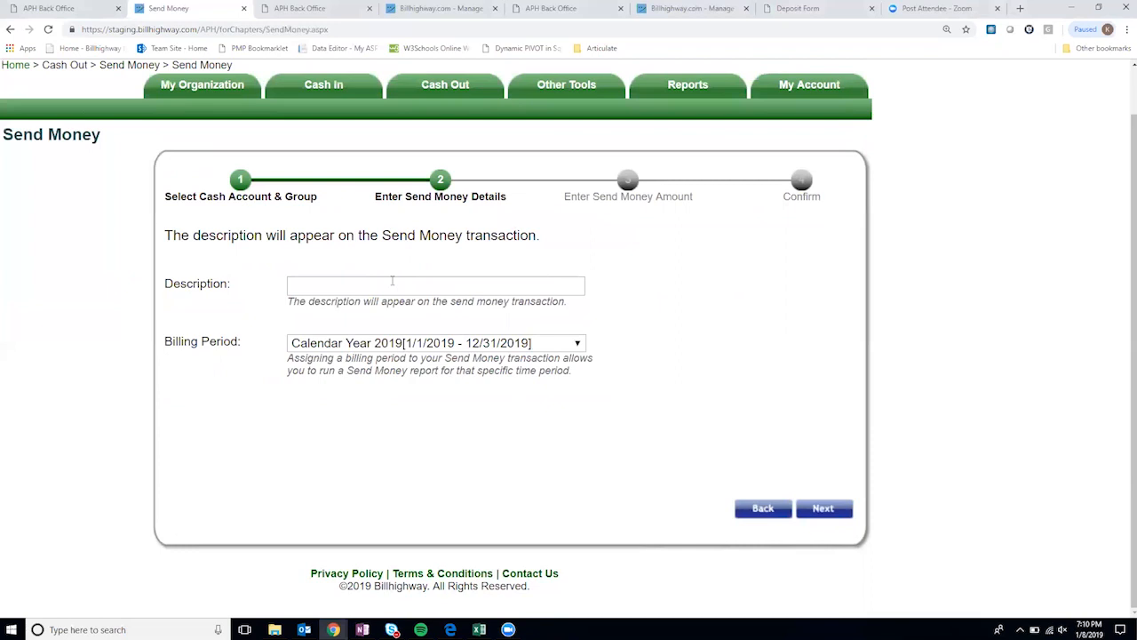
left_click(393, 285)
type("Sample Send MOnth")
key("BackSpace")
key("BackSpace")
key("BackSpace")
key("BackSpace")
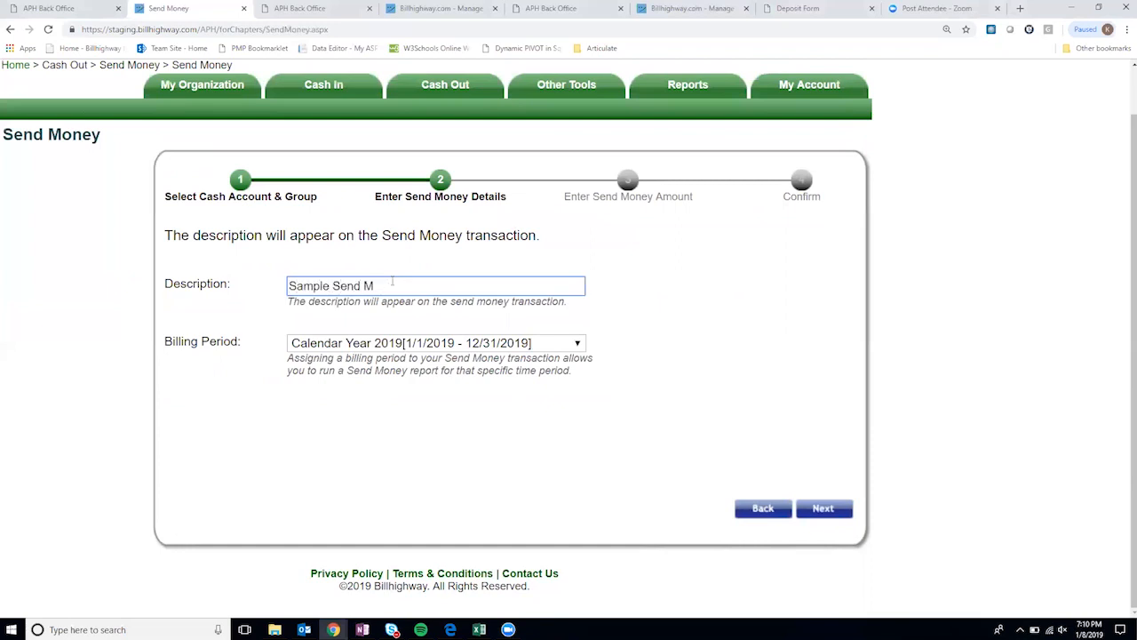
type("oney")
- Assign $10.00 to the Association Dues category
left_click(834, 509)
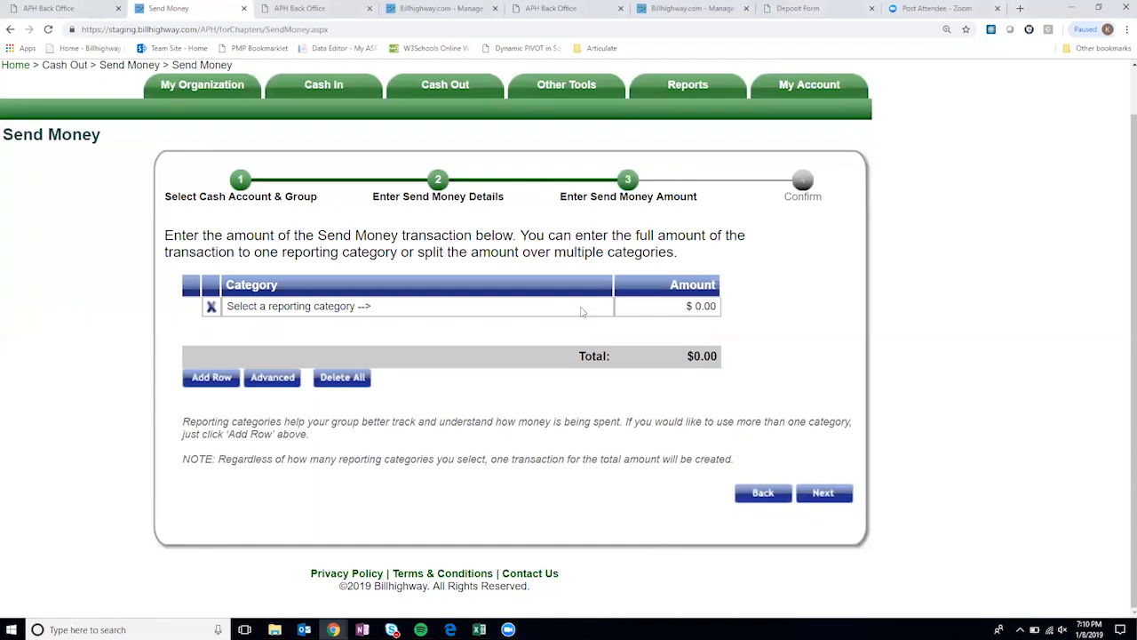
left_click(582, 308)
left_click(582, 306)
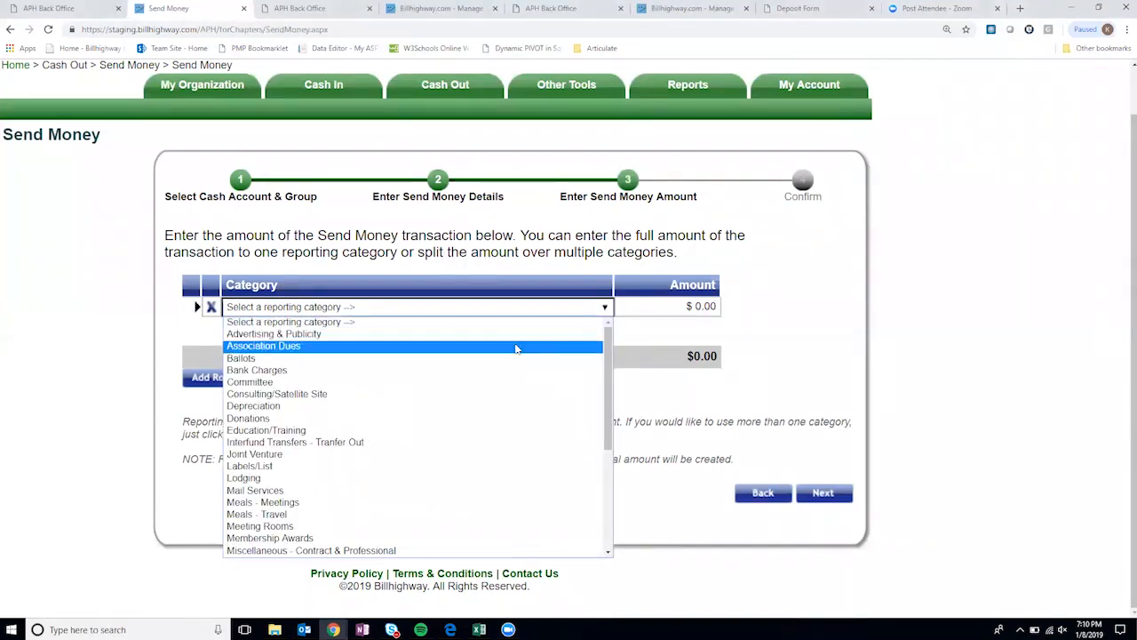
left_click(515, 346)
left_click(684, 307)
type("10")
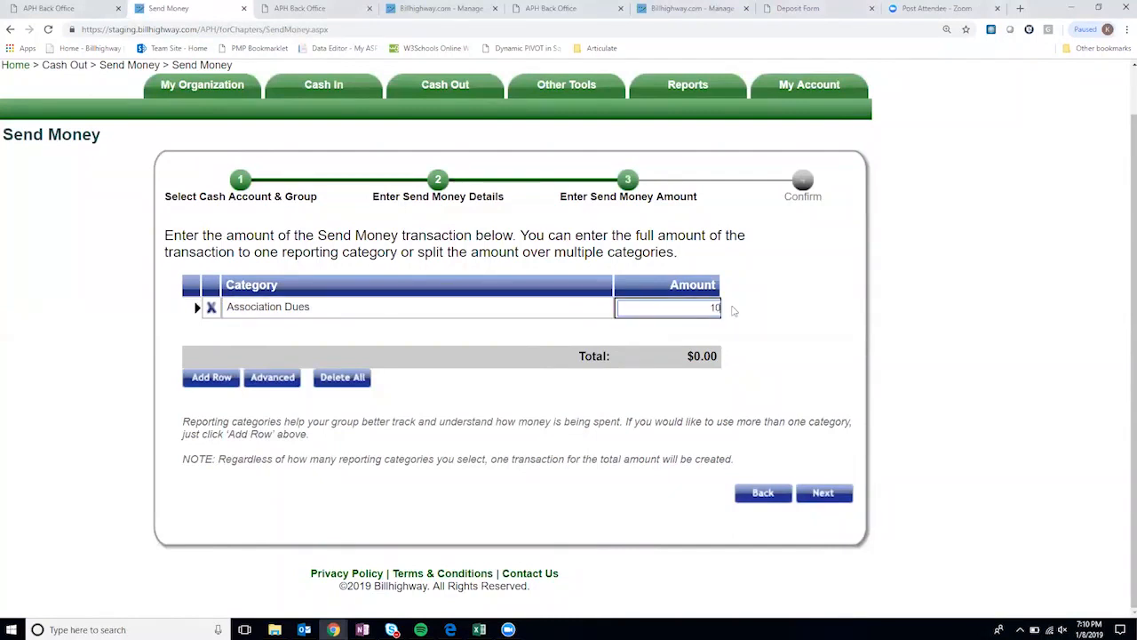
left_click(743, 312)
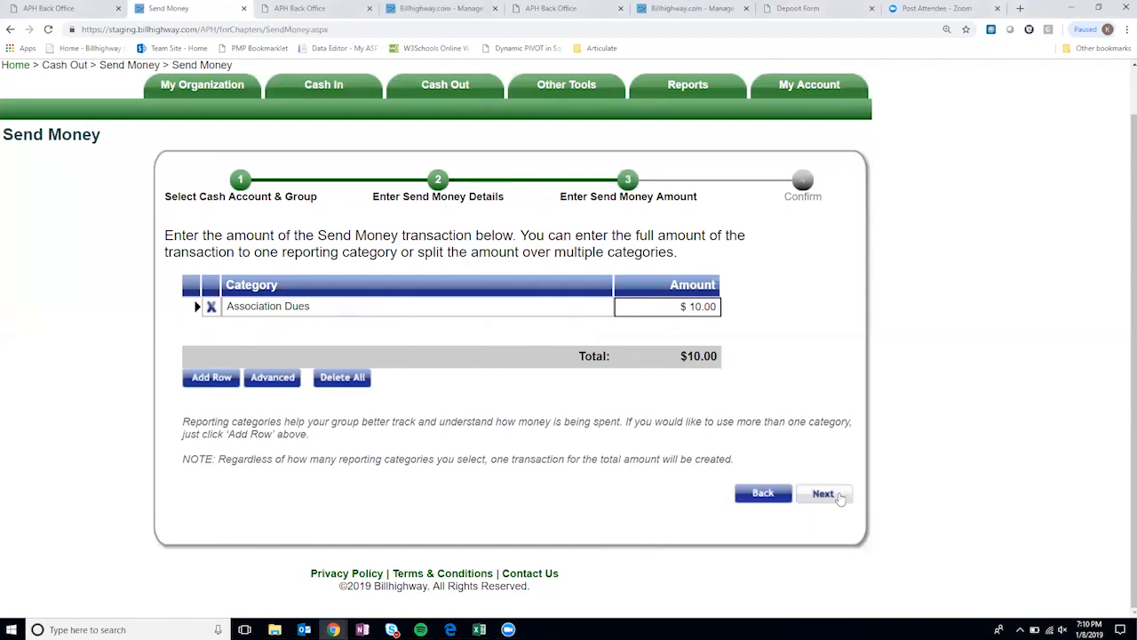
- Review Region 2, Operating Fund Account and the contact on Confirm, then submit the $10.00 transfer
left_click(823, 494)
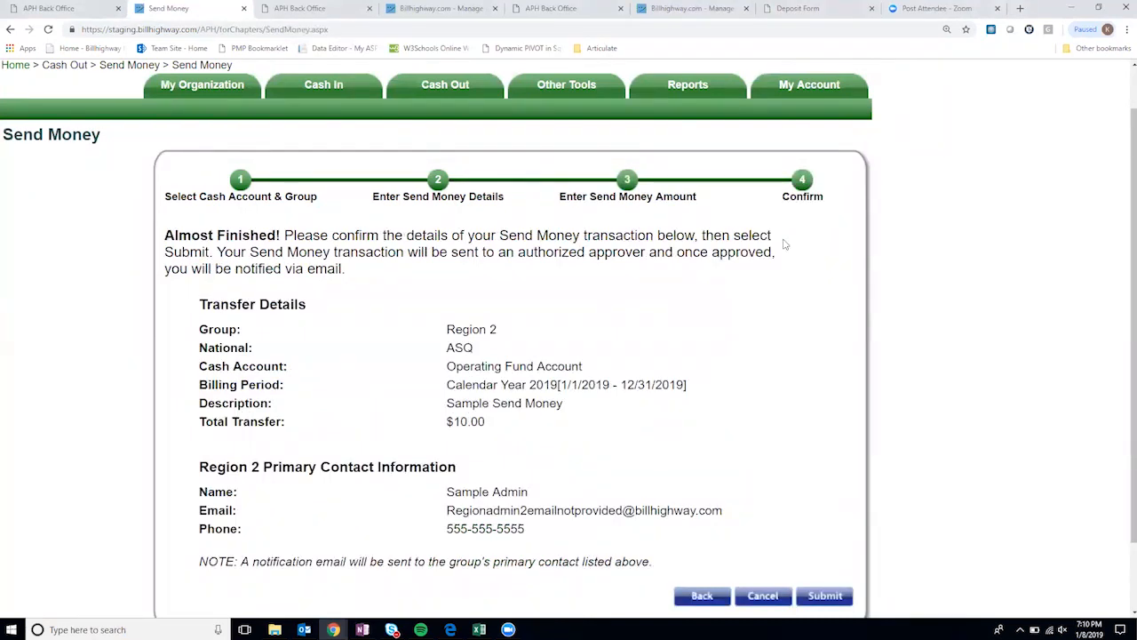
scroll(546, 289, "down", 1)
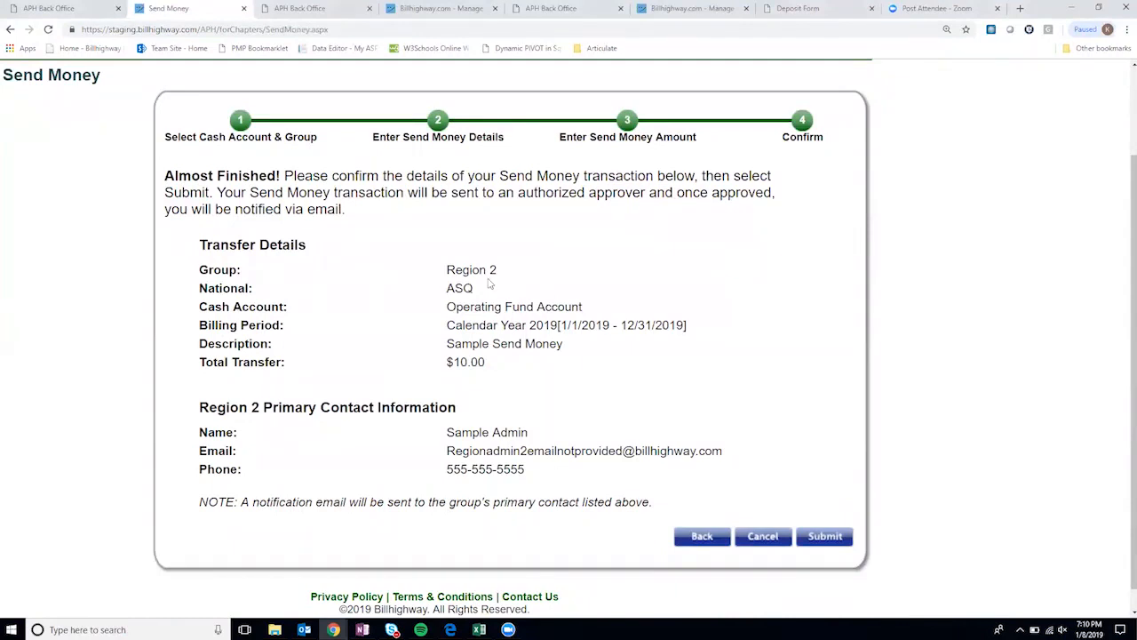
left_click_drag(498, 271, 455, 271)
left_click_drag(586, 308, 455, 308)
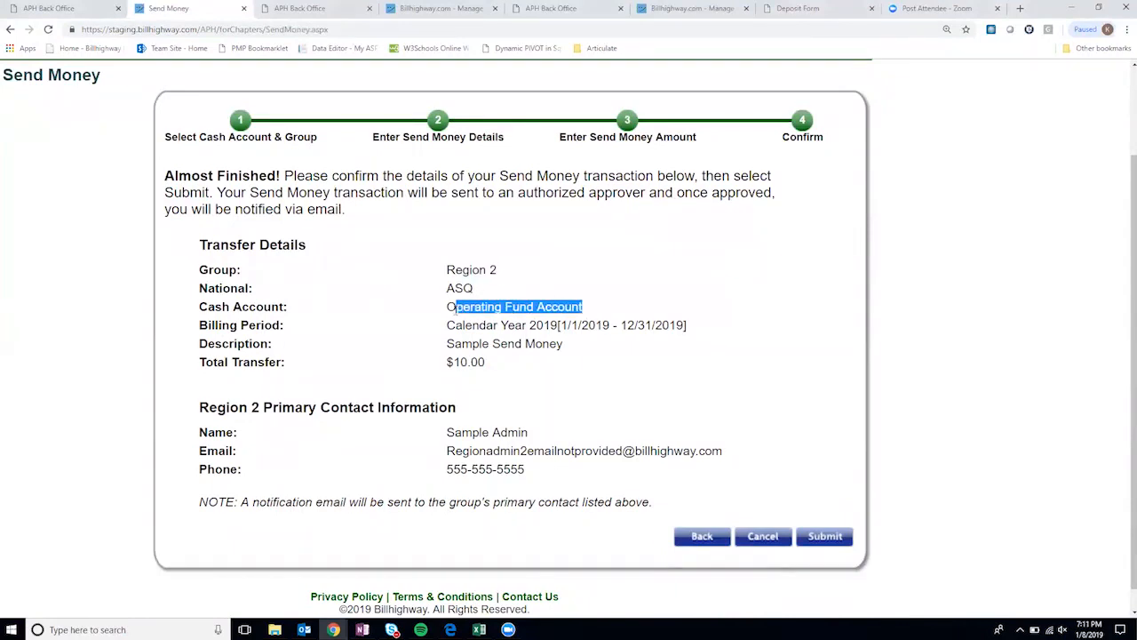
left_click(471, 345)
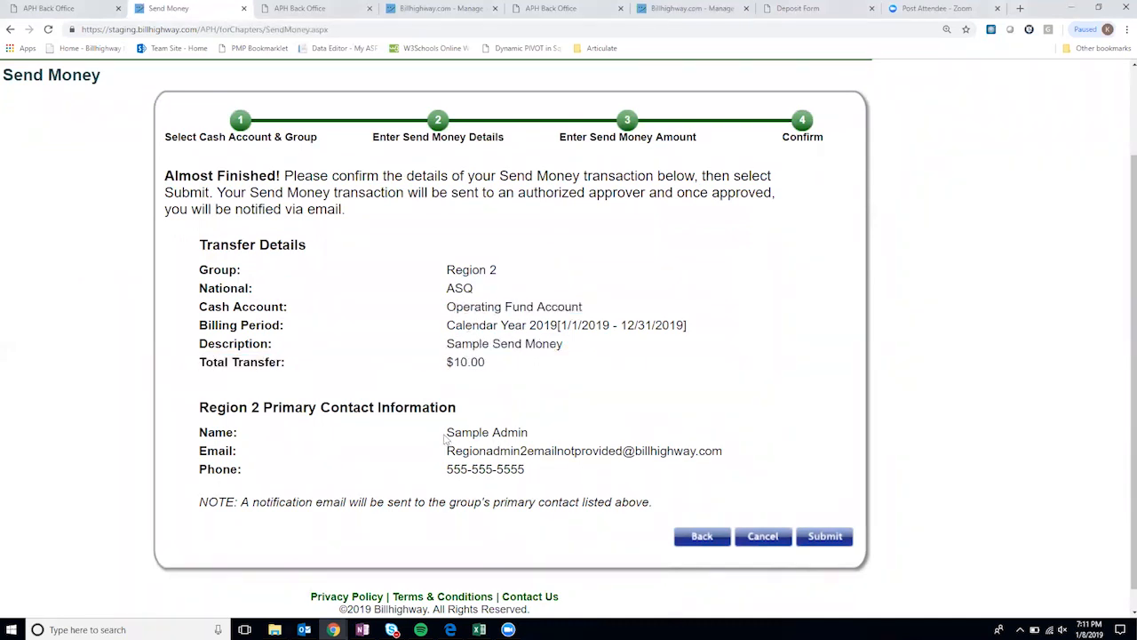
left_click_drag(447, 432, 531, 436)
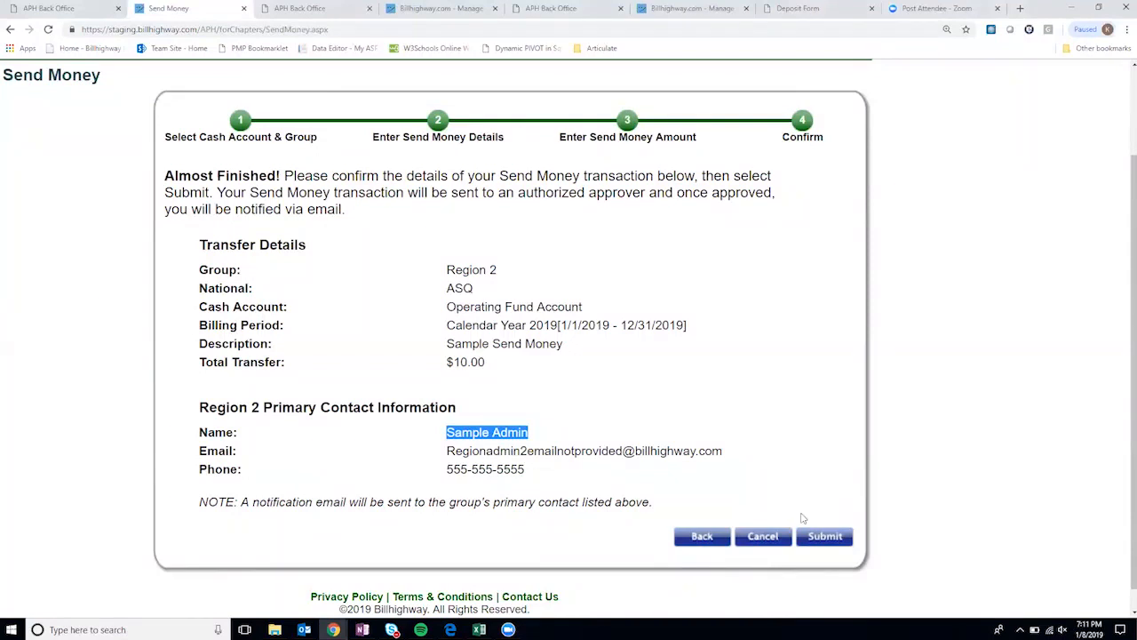
left_click(826, 536)
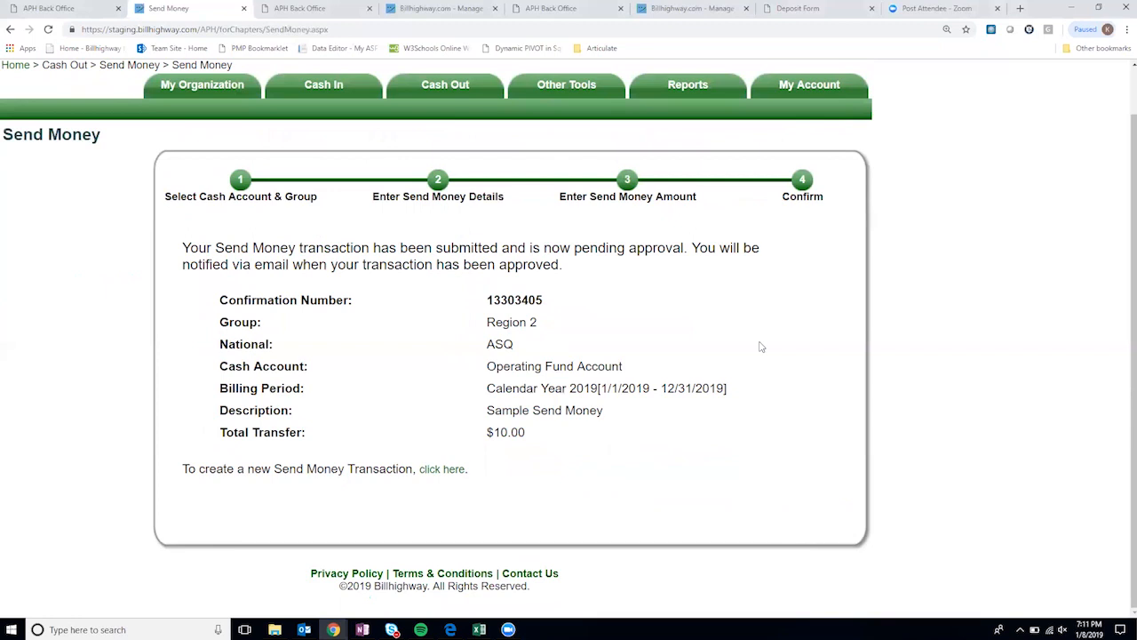
- Select and approve the $150.00 ASQ Section 3 transfer in Send Money Approval
mouse_move(460, 84)
mouse_move(464, 160)
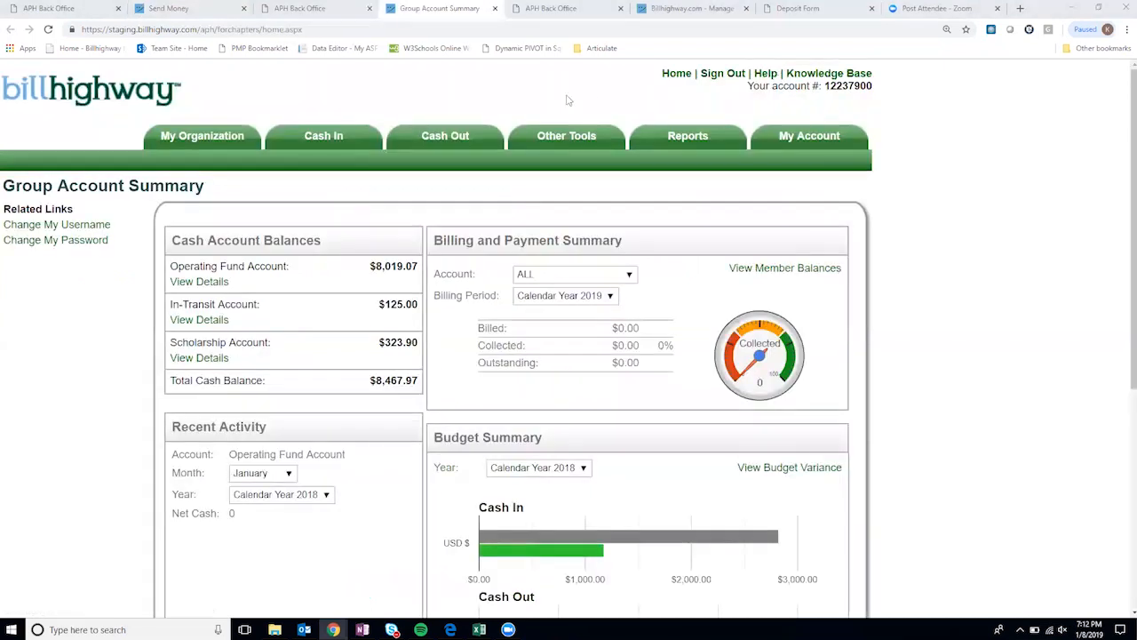
mouse_move(447, 142)
mouse_move(469, 222)
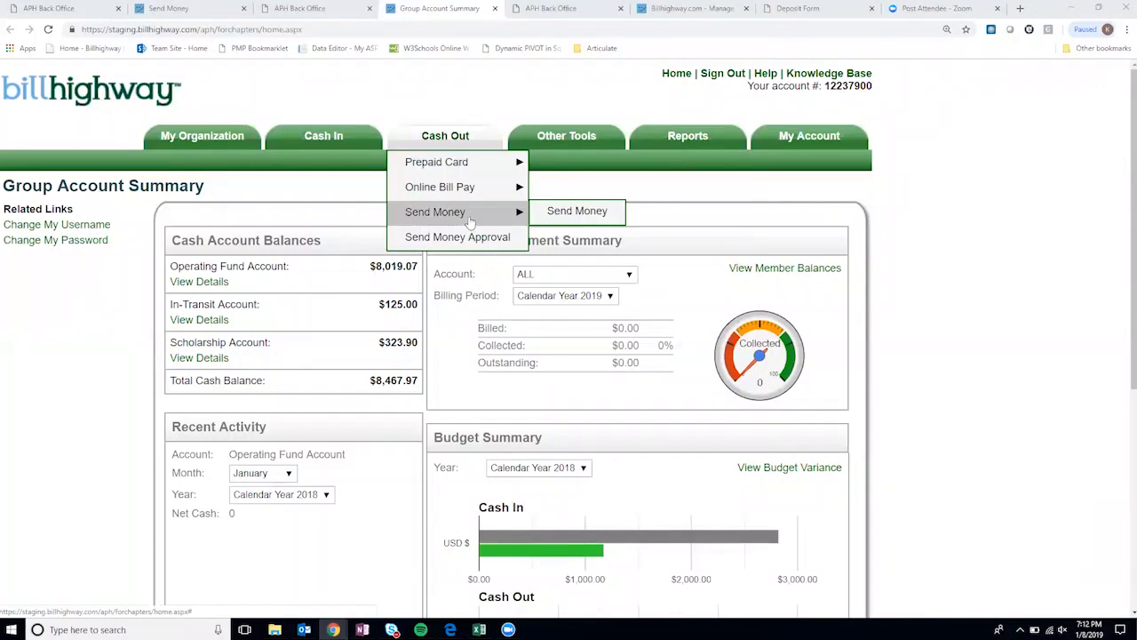
left_click(431, 240)
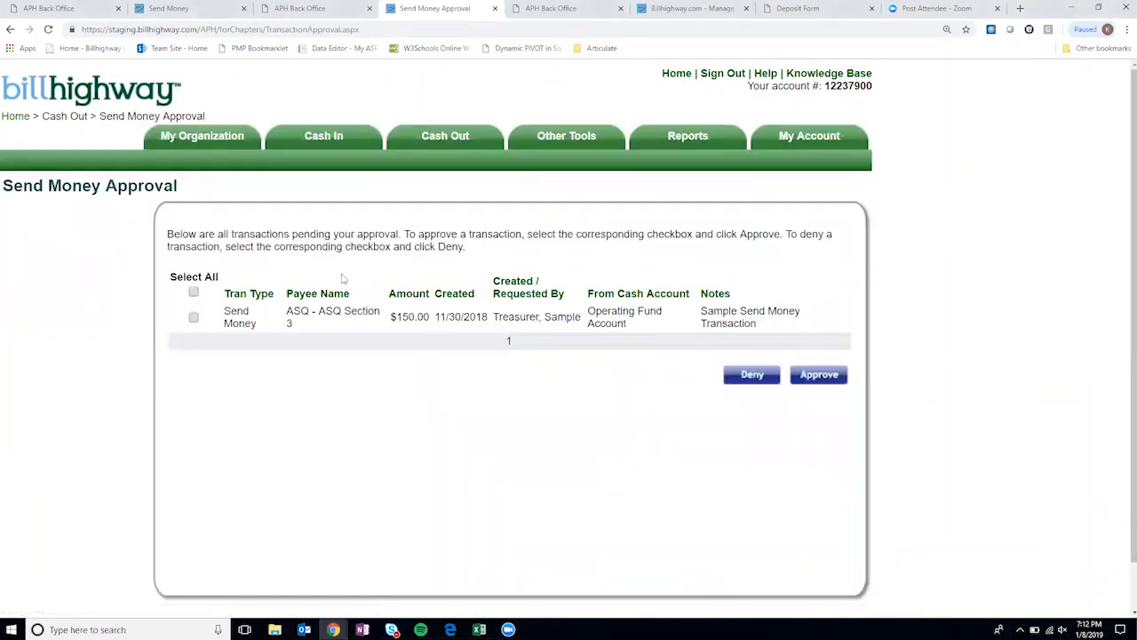
left_click(193, 318)
left_click(796, 376)
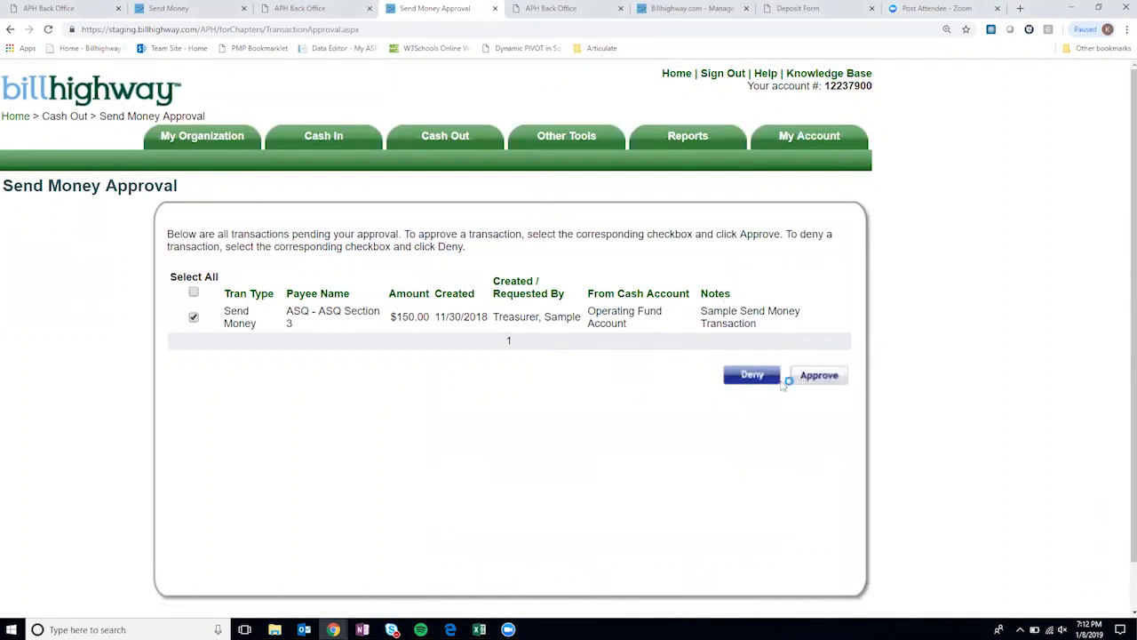
left_click(831, 377)
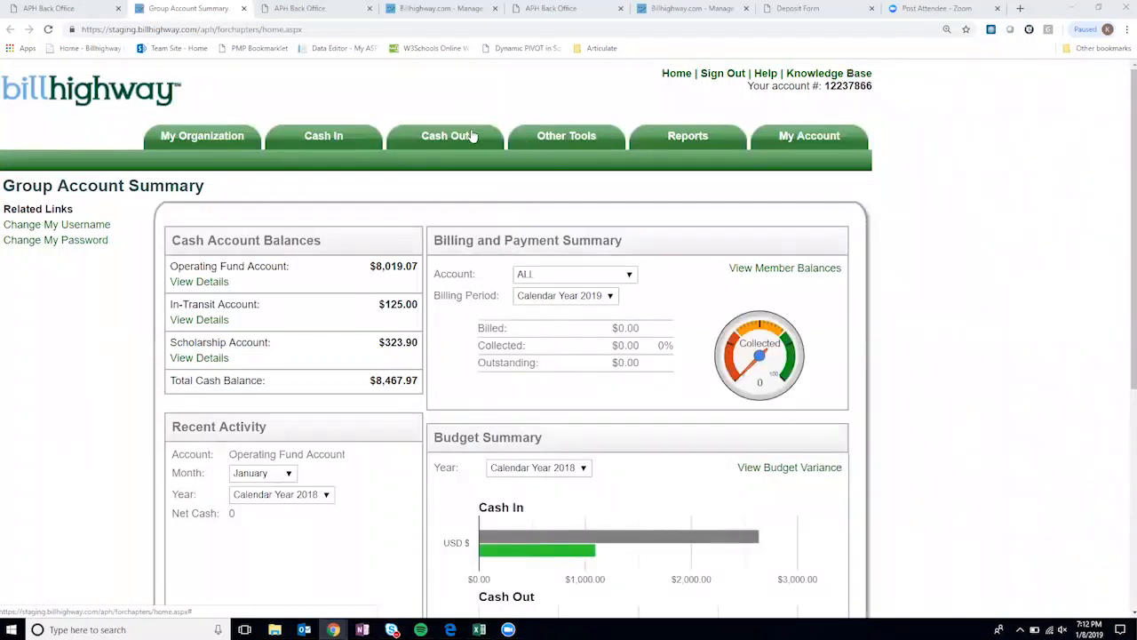
- Start a transfer from Operating Fund Account to ASQ Headquarters, described 'Sample'
mouse_move(446, 135)
mouse_move(448, 211)
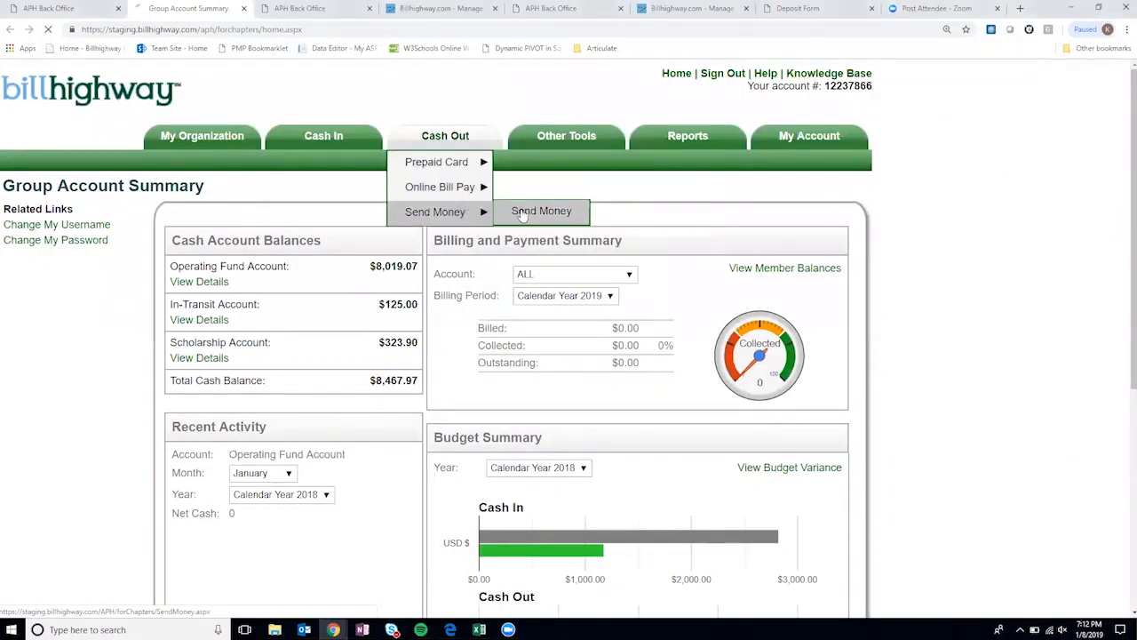
left_click(522, 213)
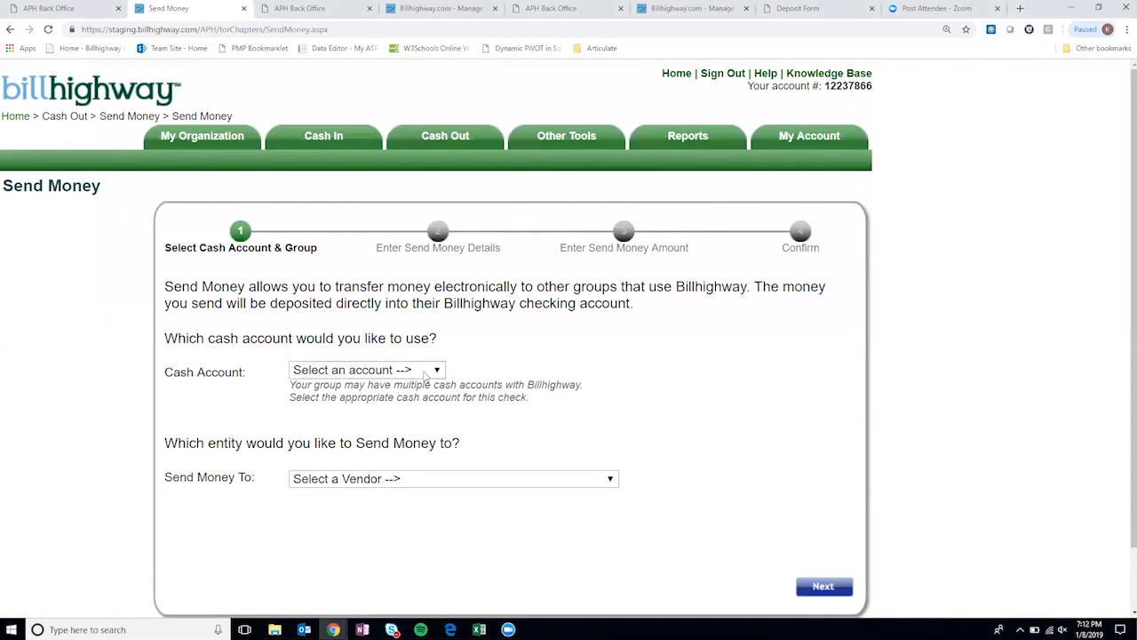
left_click(425, 370)
left_click(422, 400)
scroll(422, 413, "down", 1)
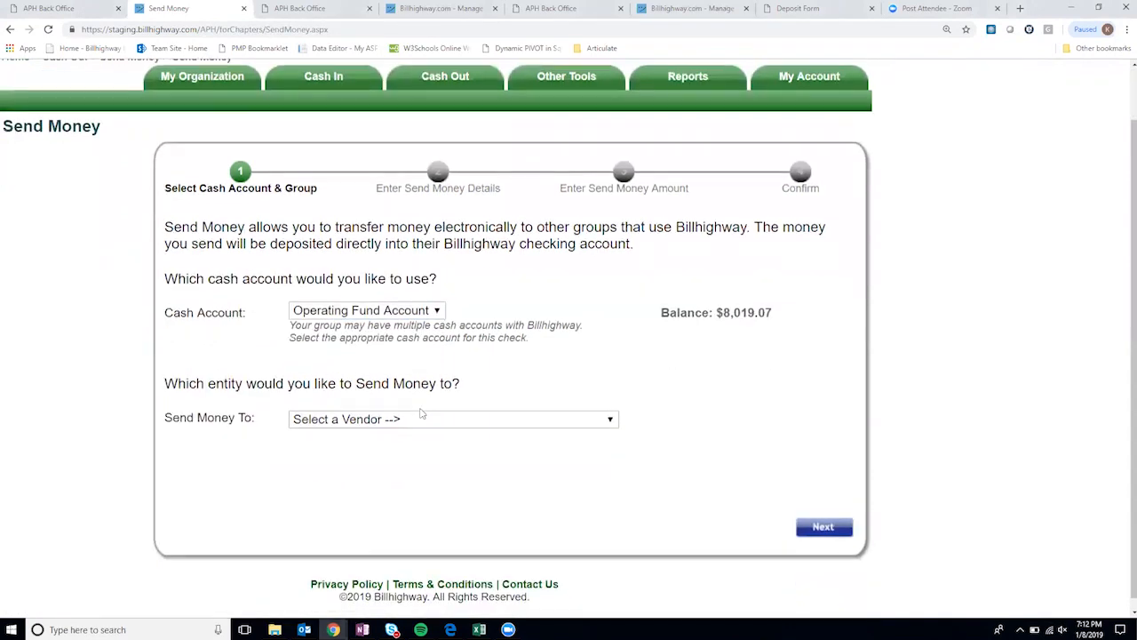
left_click(424, 423)
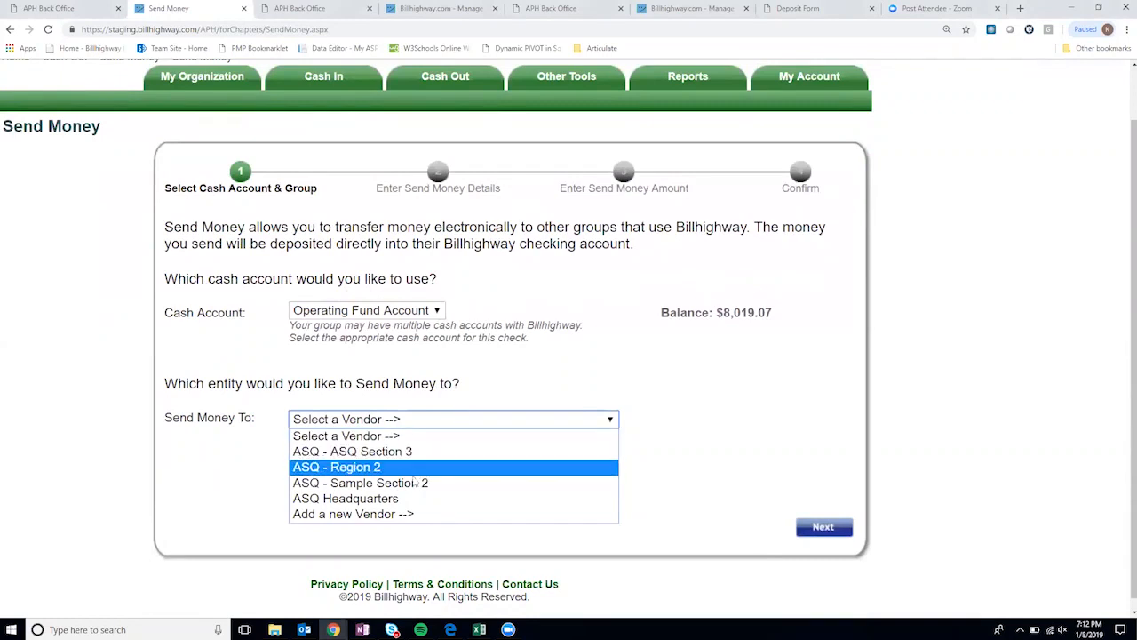
left_click(404, 501)
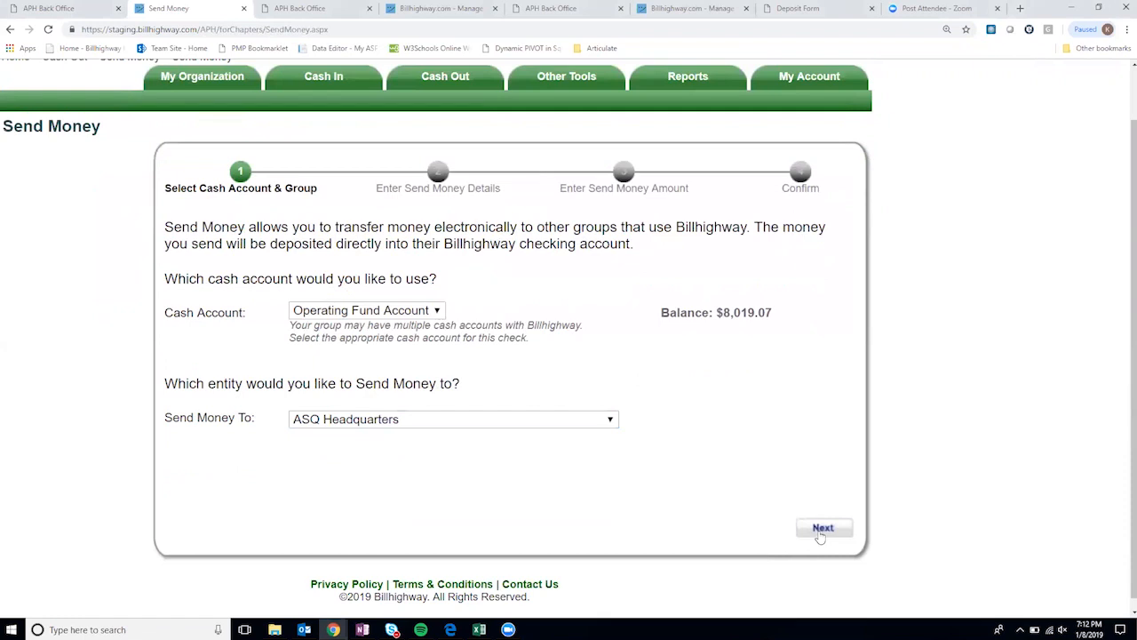
left_click(821, 530)
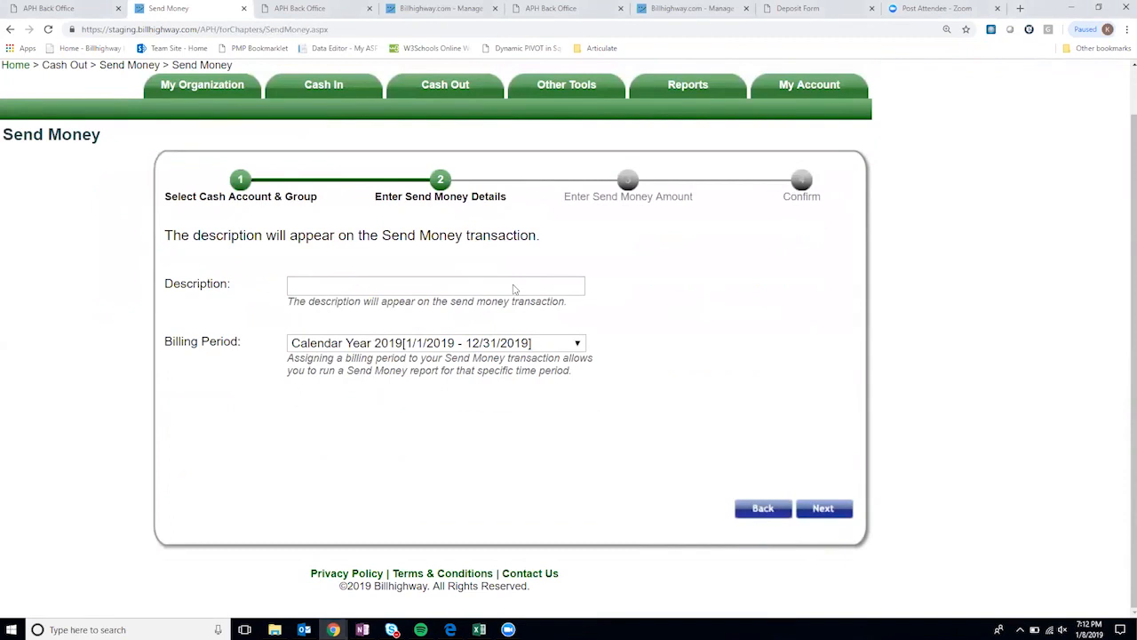
left_click(514, 285)
type("Sample")
- Assign $10.00 to the Association Dues category
left_click(823, 508)
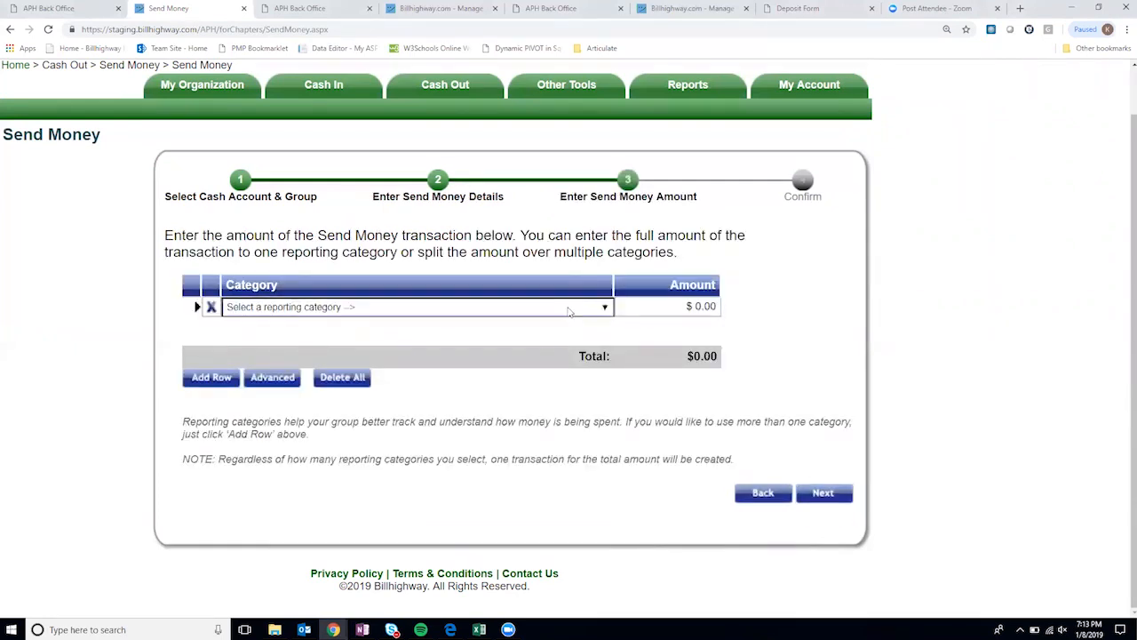
left_click(570, 308)
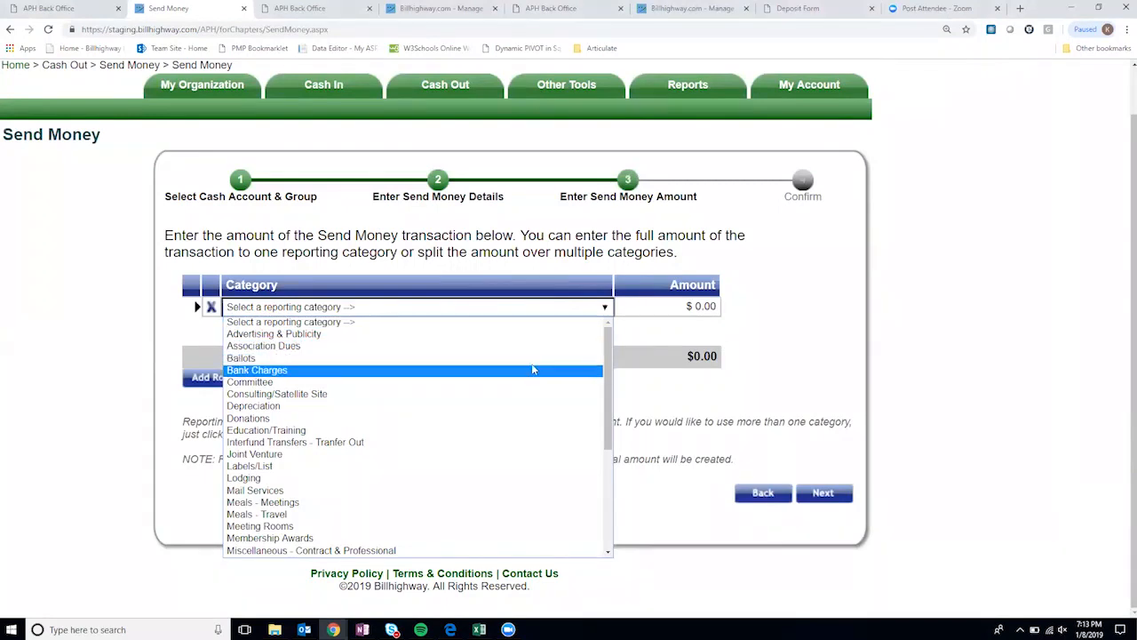
left_click(533, 346)
left_click(696, 308)
type("10")
left_click(764, 308)
- Confirm and submit the $10.00 transfer to ASQ Headquarters
left_click(842, 495)
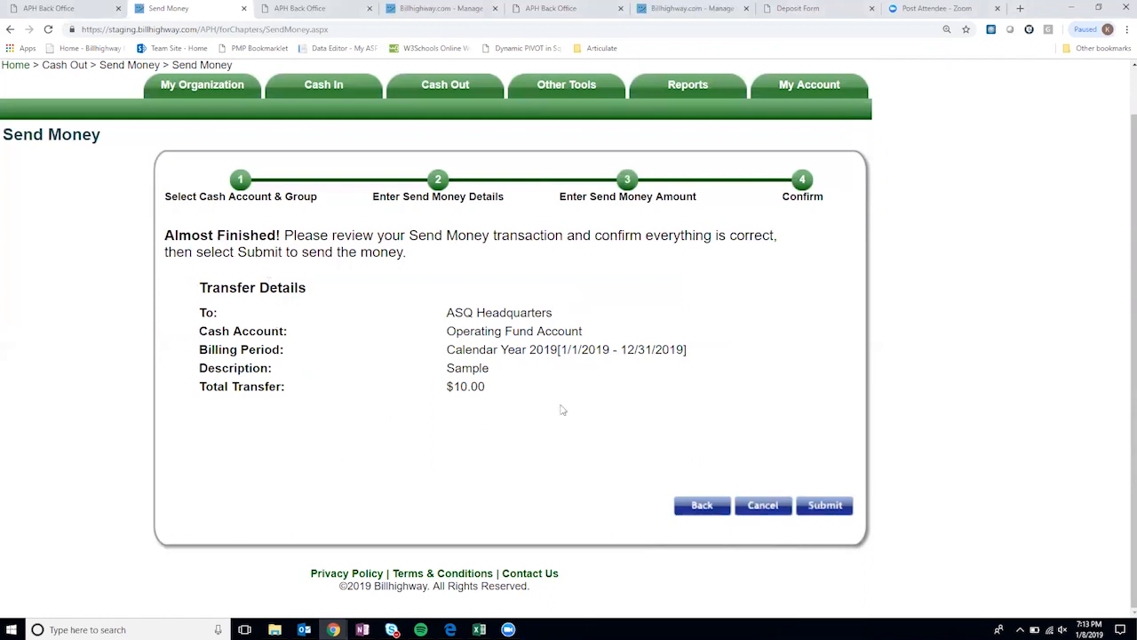
left_click(816, 504)
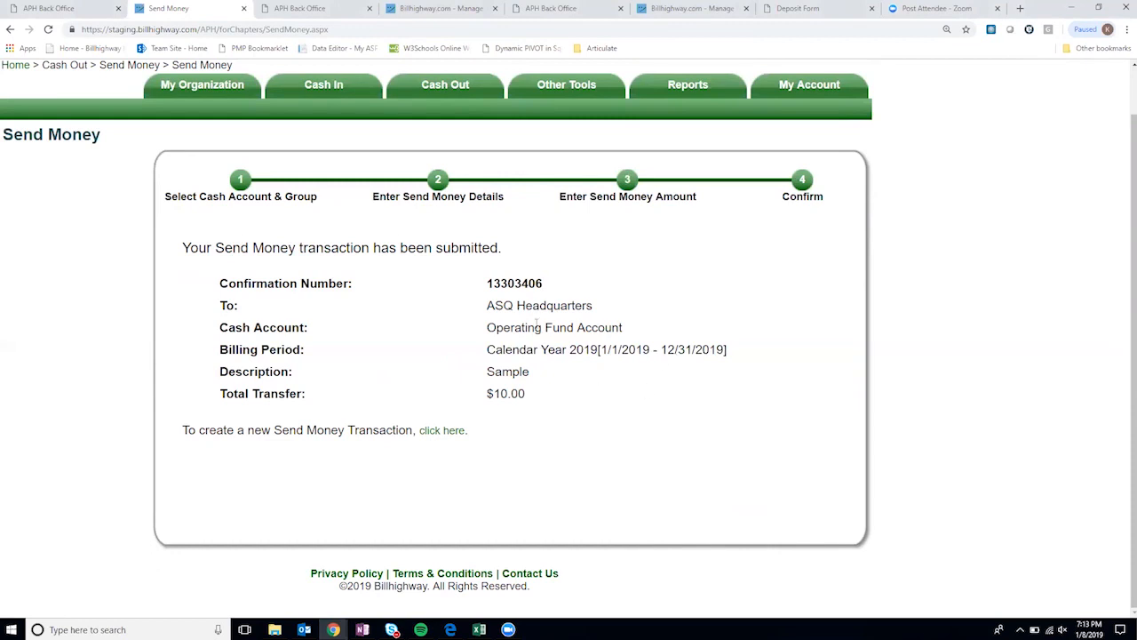
mouse_move(487, 97)
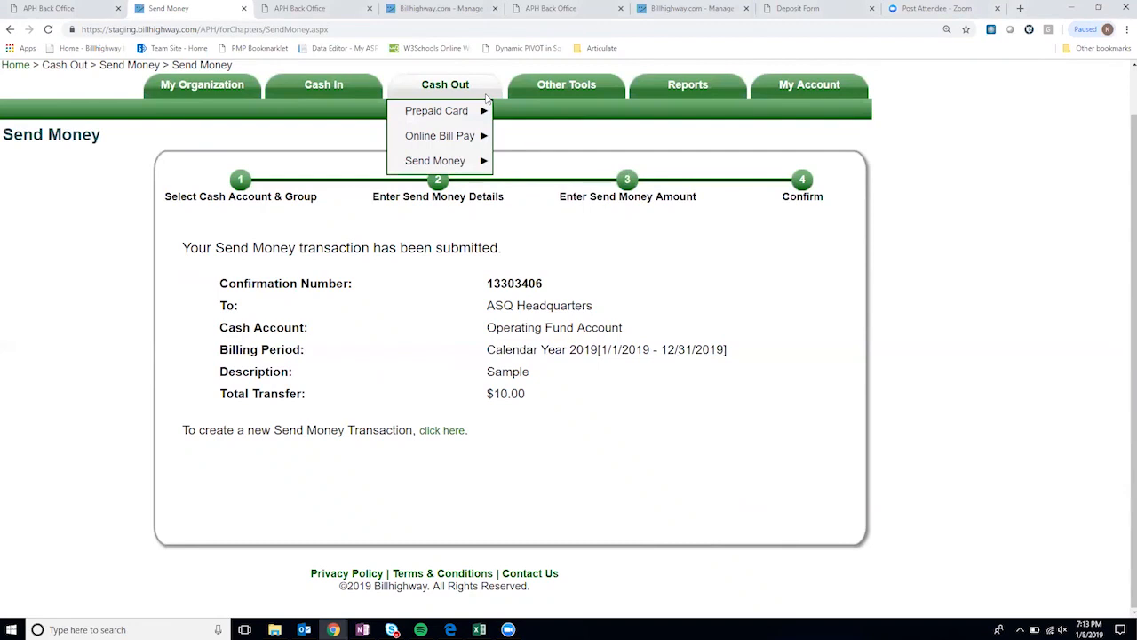
scroll(524, 182, "up", 1)
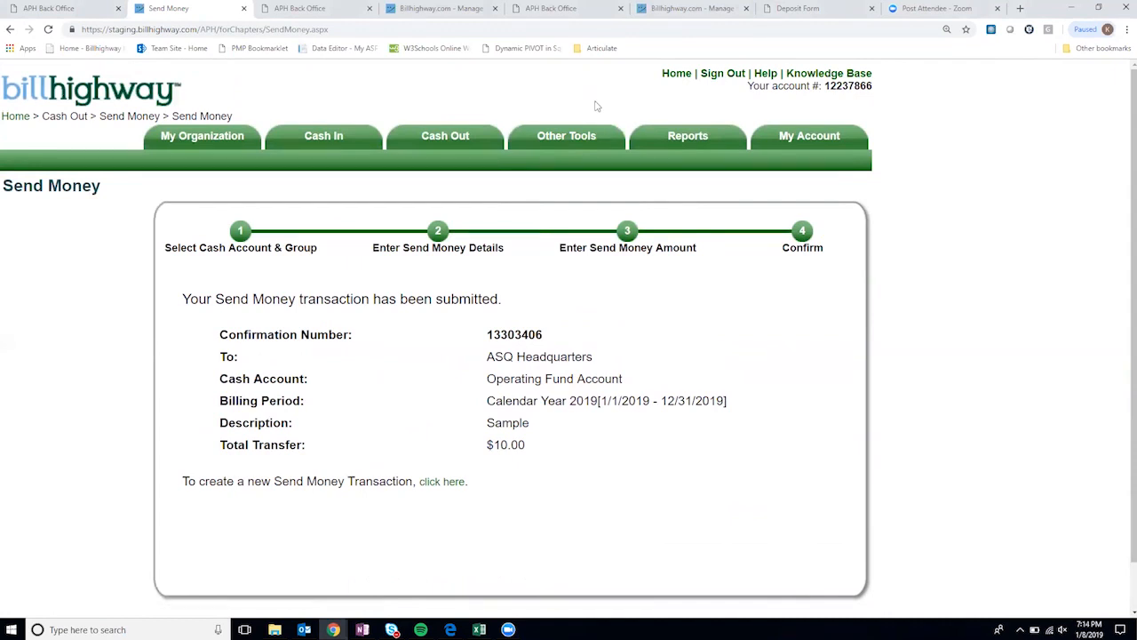
mouse_move(593, 132)
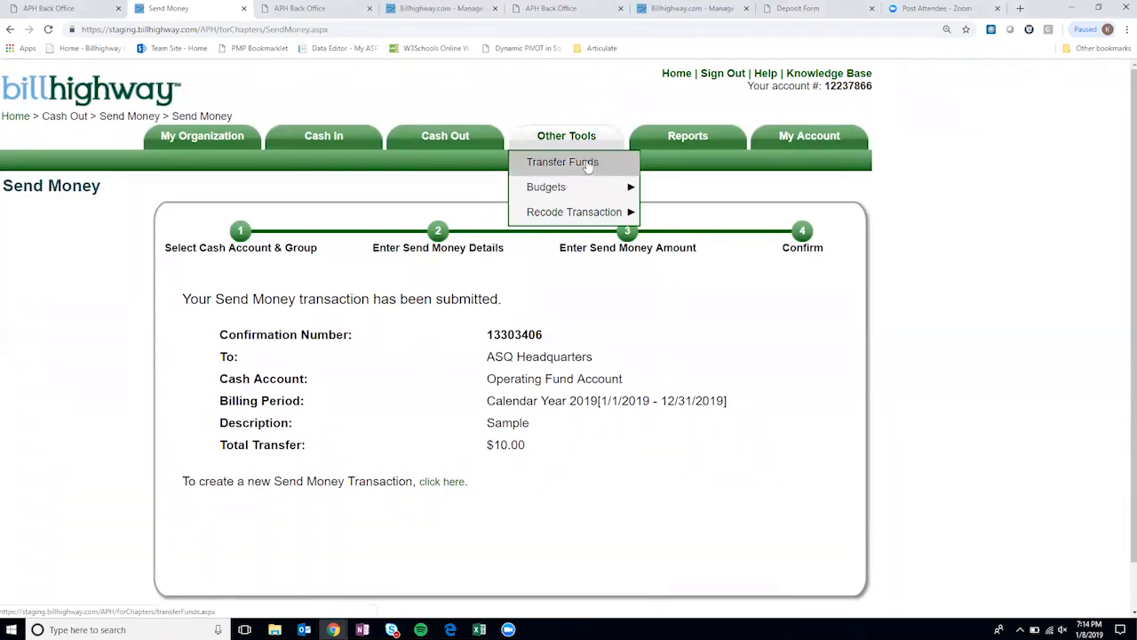
- On the Transfer Funds form, set Local Bank Account as source and Operating Fund Account as destination
left_click(588, 163)
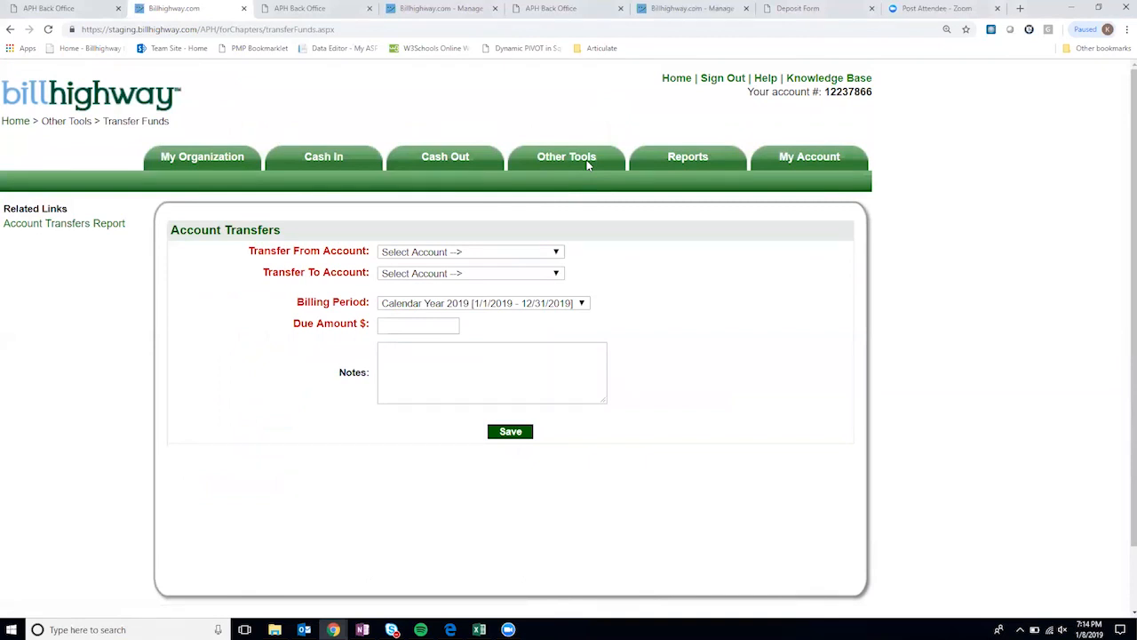
left_click(587, 164)
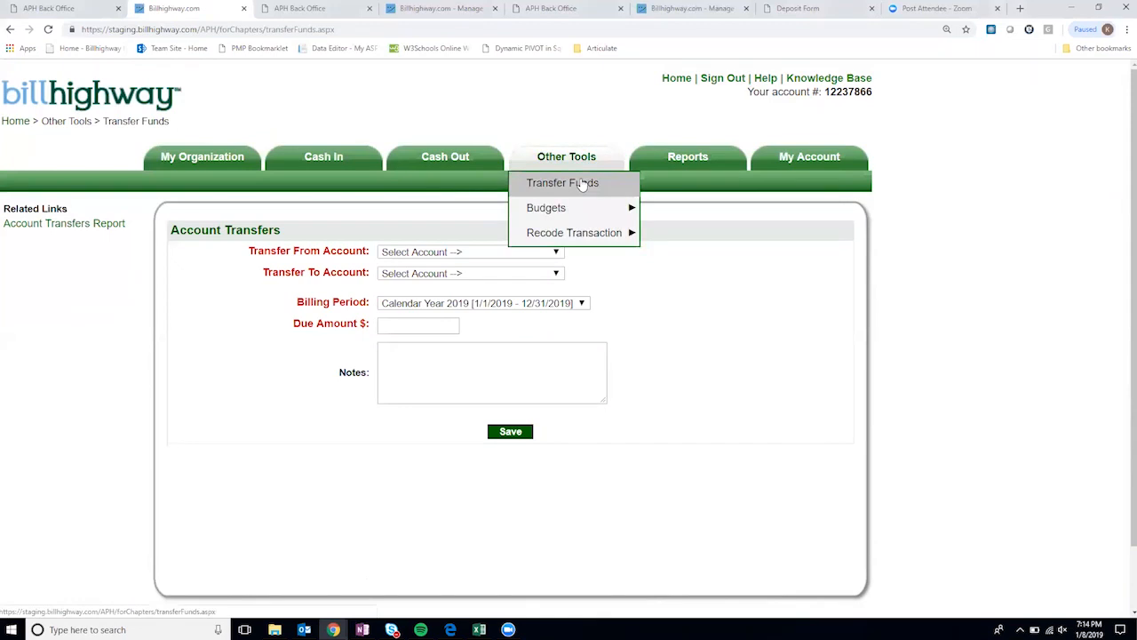
left_click(479, 253)
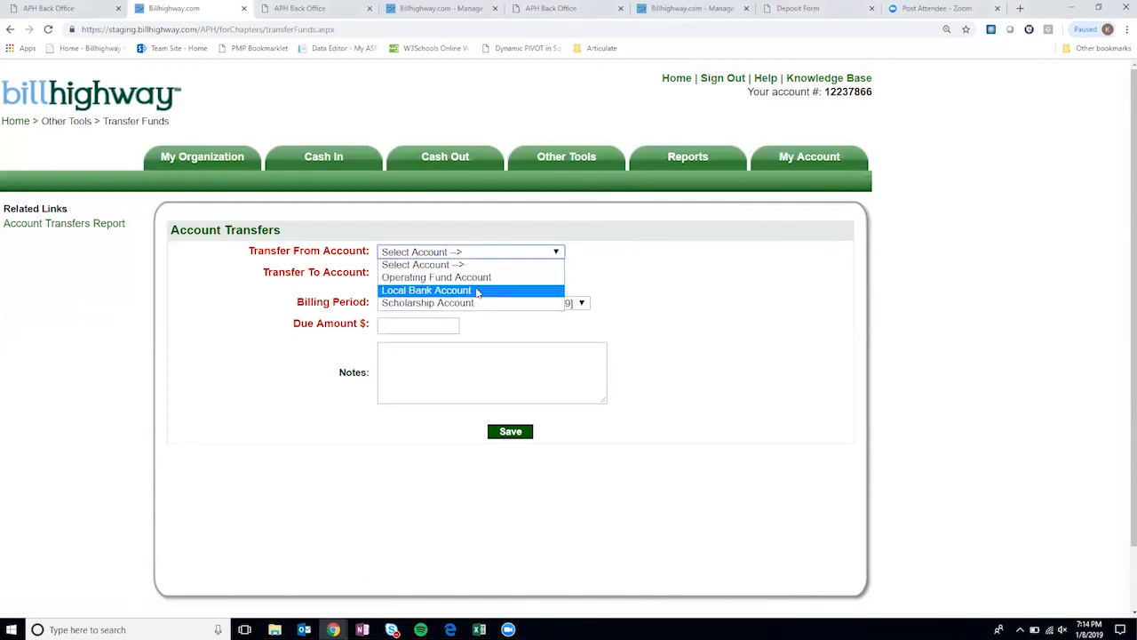
left_click(480, 278)
left_click(480, 272)
left_click(473, 310)
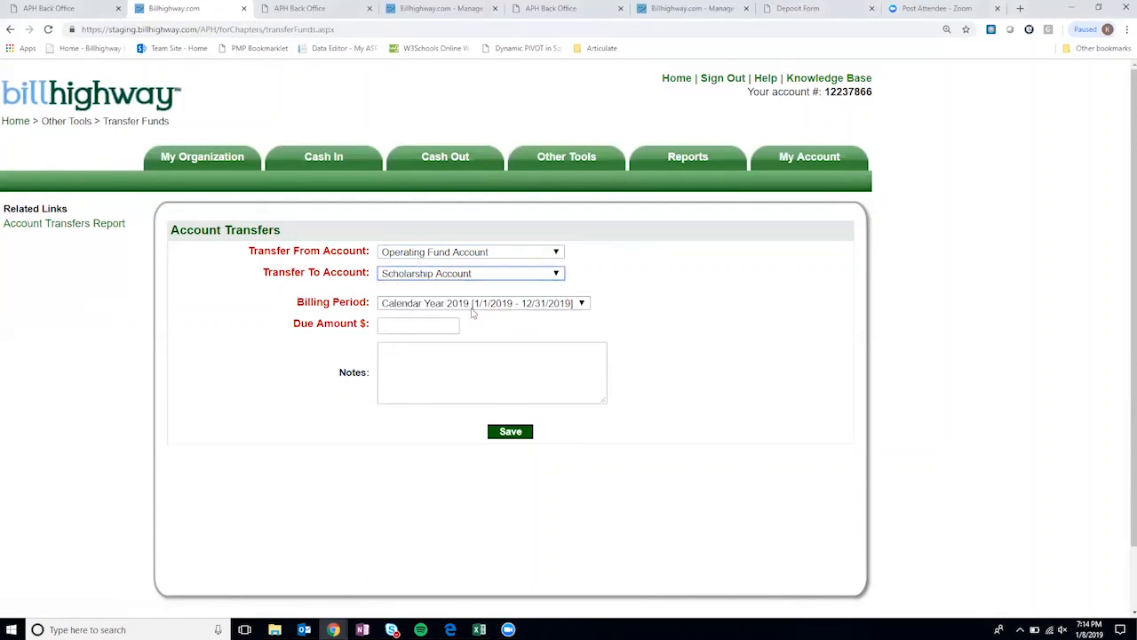
left_click(503, 257)
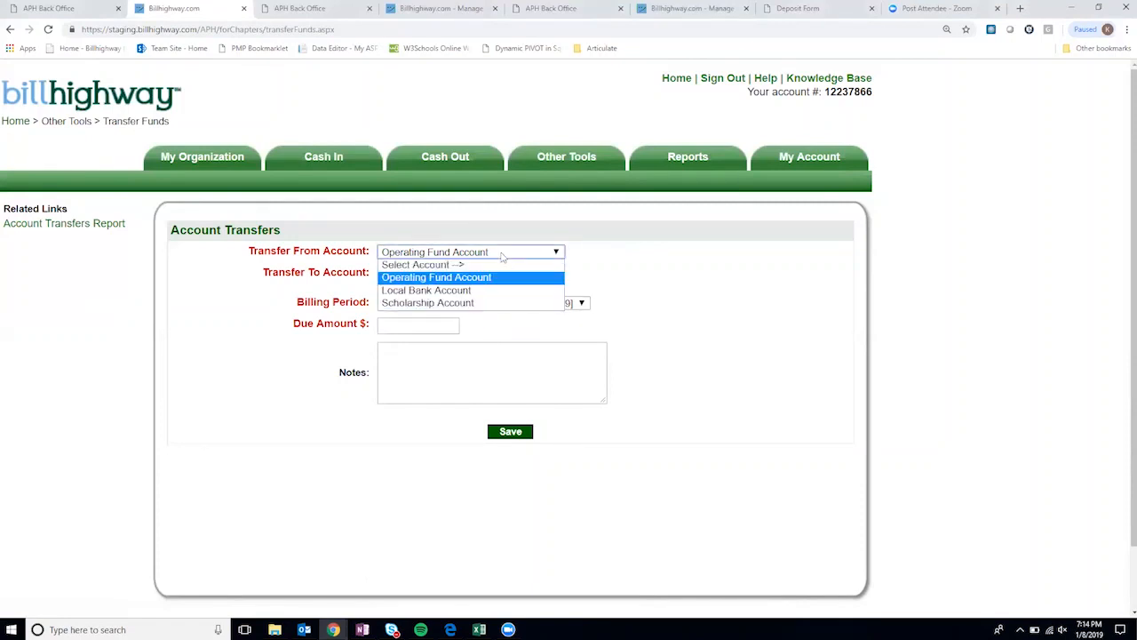
left_click(489, 303)
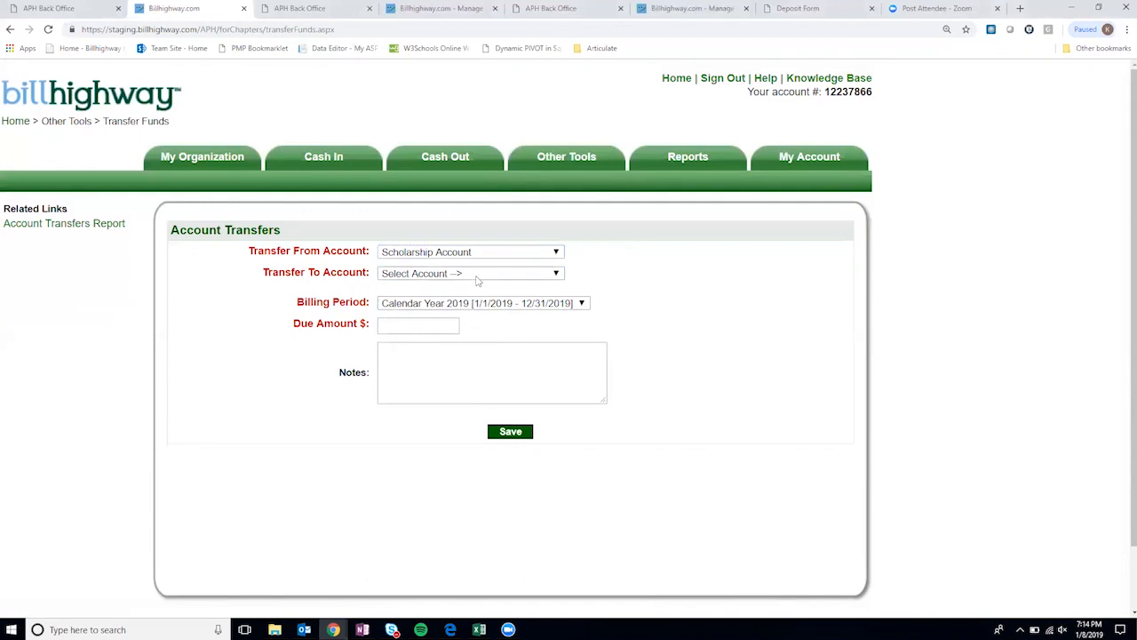
left_click(477, 276)
left_click(480, 299)
left_click(513, 254)
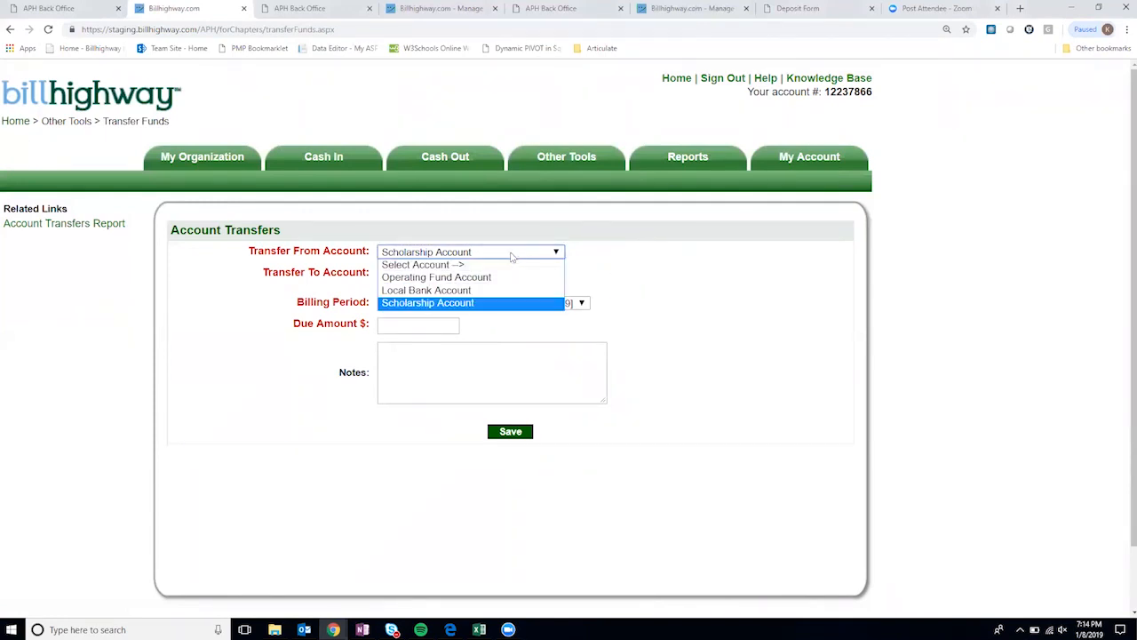
left_click(477, 291)
left_click(462, 277)
left_click(470, 299)
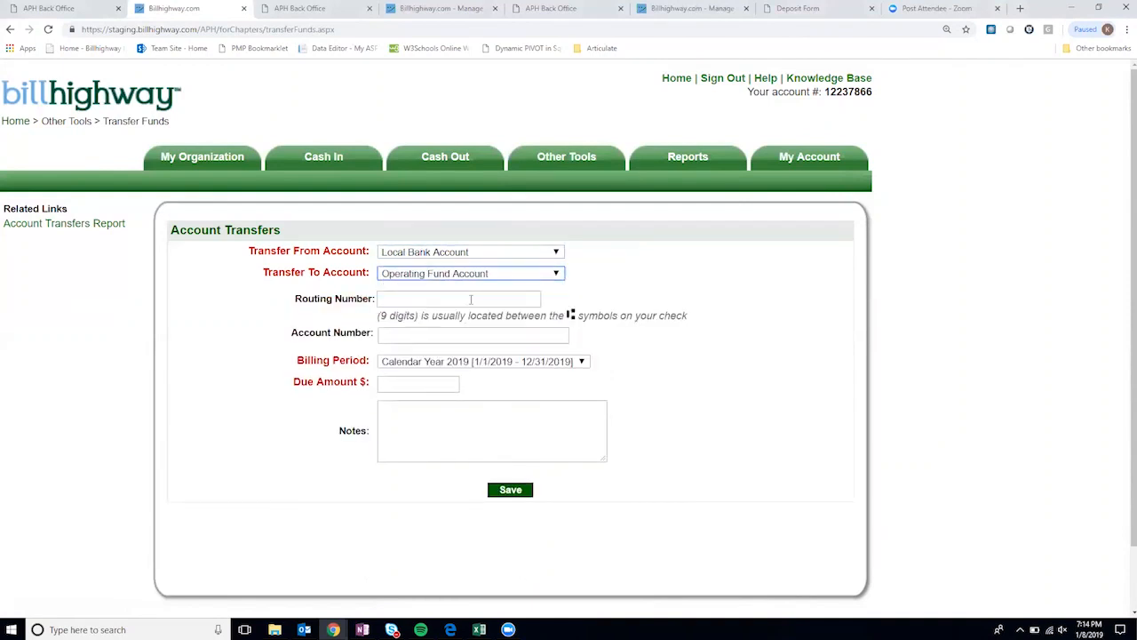
- Enter the bank's routing number and account number on the transfer form
left_click(411, 299)
type("000")
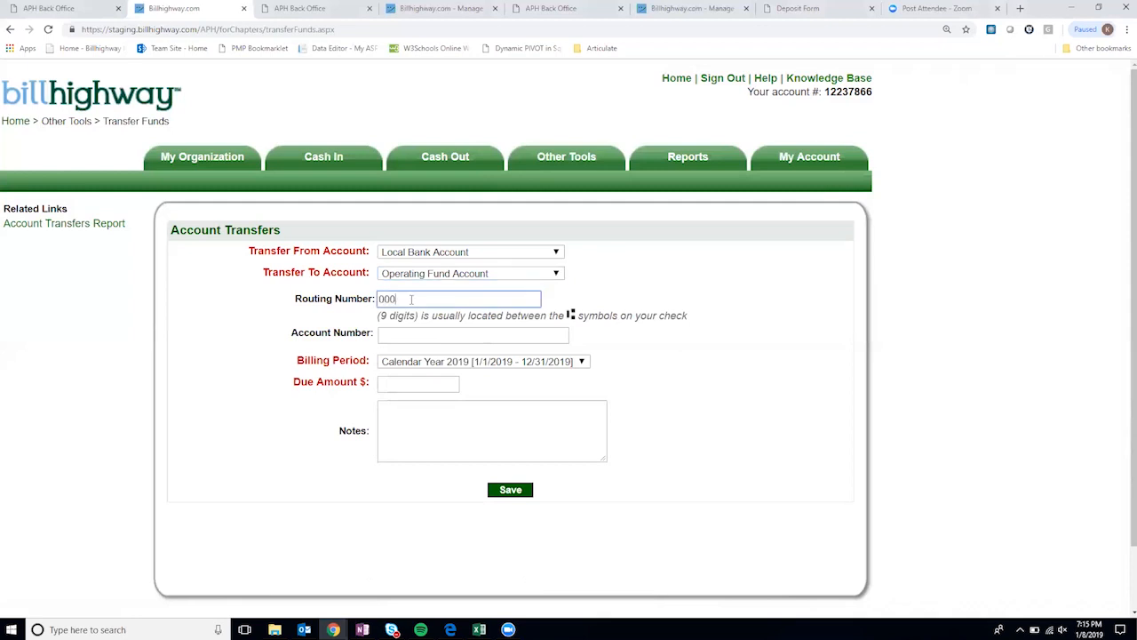
type("055555")
left_click(413, 336)
type("123456")
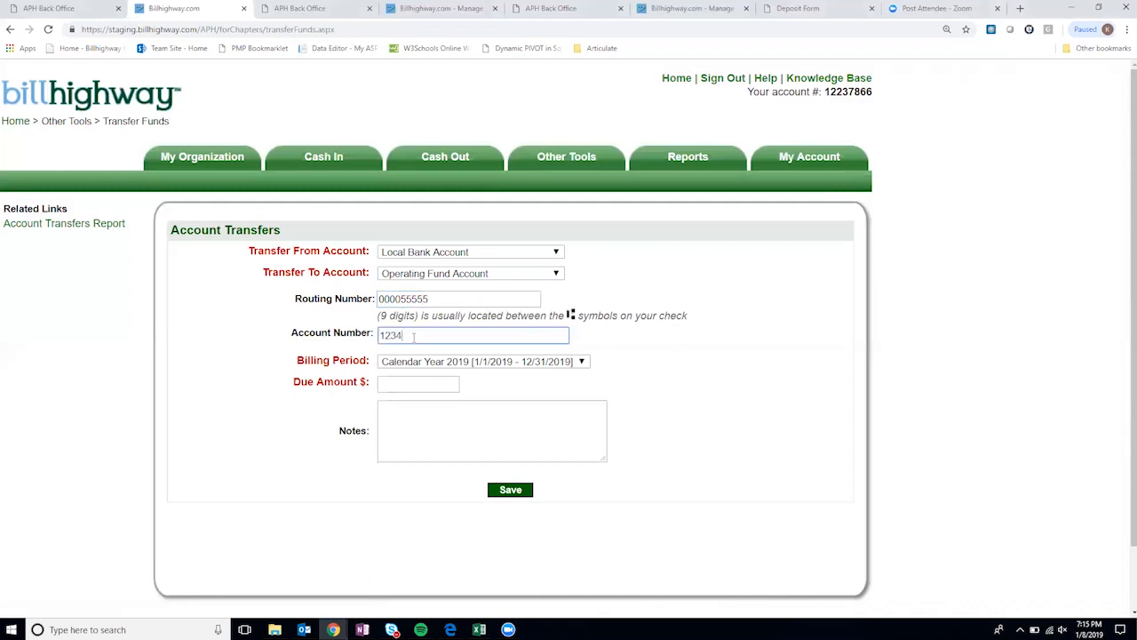
- Enter a due amount of 100 and the note 'initial transfer 1.8.19'
left_click(409, 378)
type("100")
left_click(406, 410)
type("initial transfeer")
key("BackSpace")
key("BackSpace")
type("r 1.8.19")
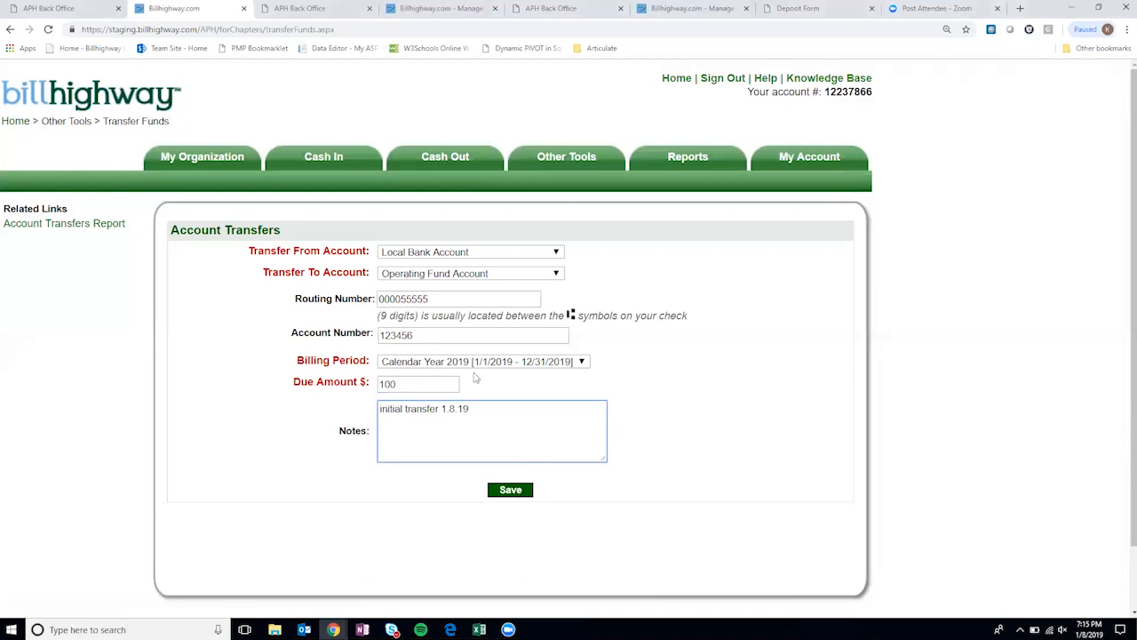
left_click_drag(294, 302, 350, 300)
left_click_drag(292, 332, 368, 333)
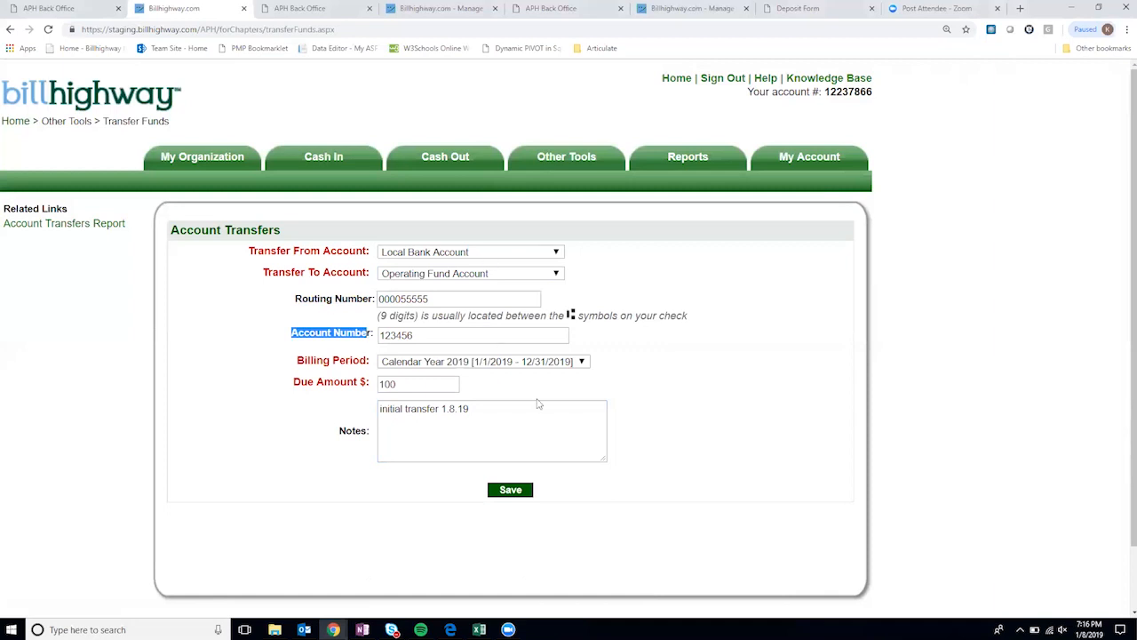
- Go to Enter Budget from the Other Tools > Budgets menu
mouse_move(593, 156)
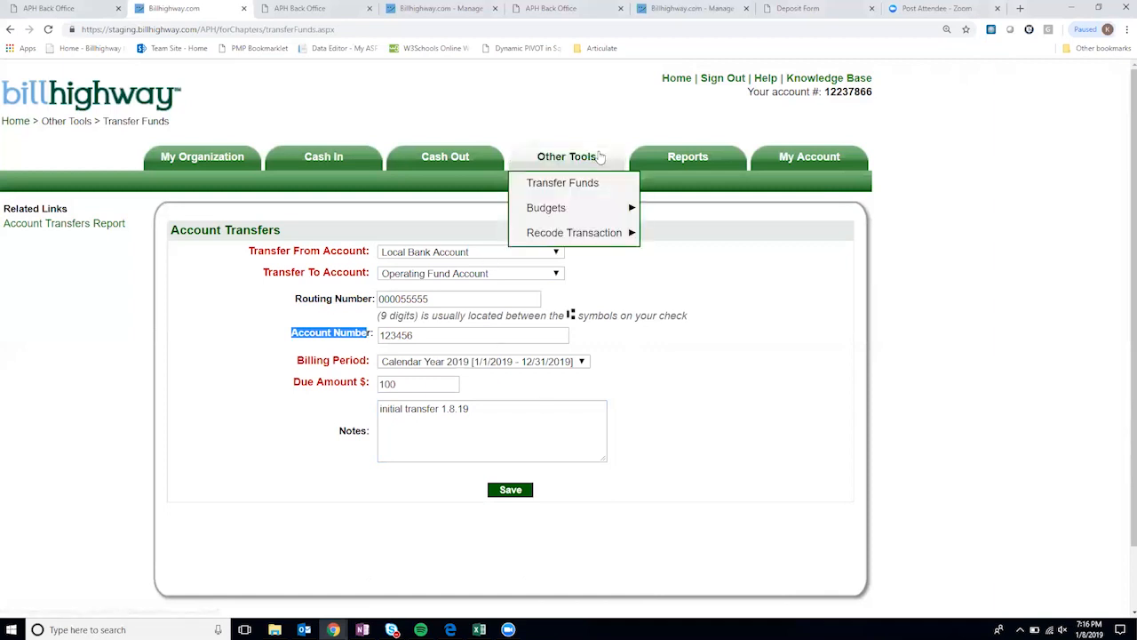
mouse_move(560, 207)
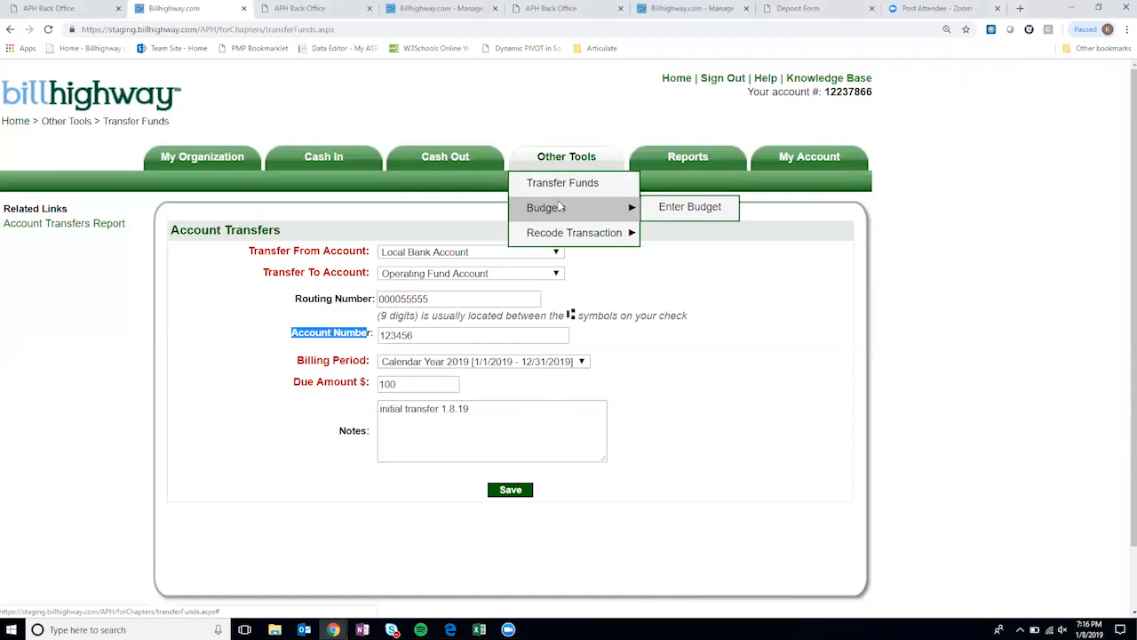
left_click(680, 208)
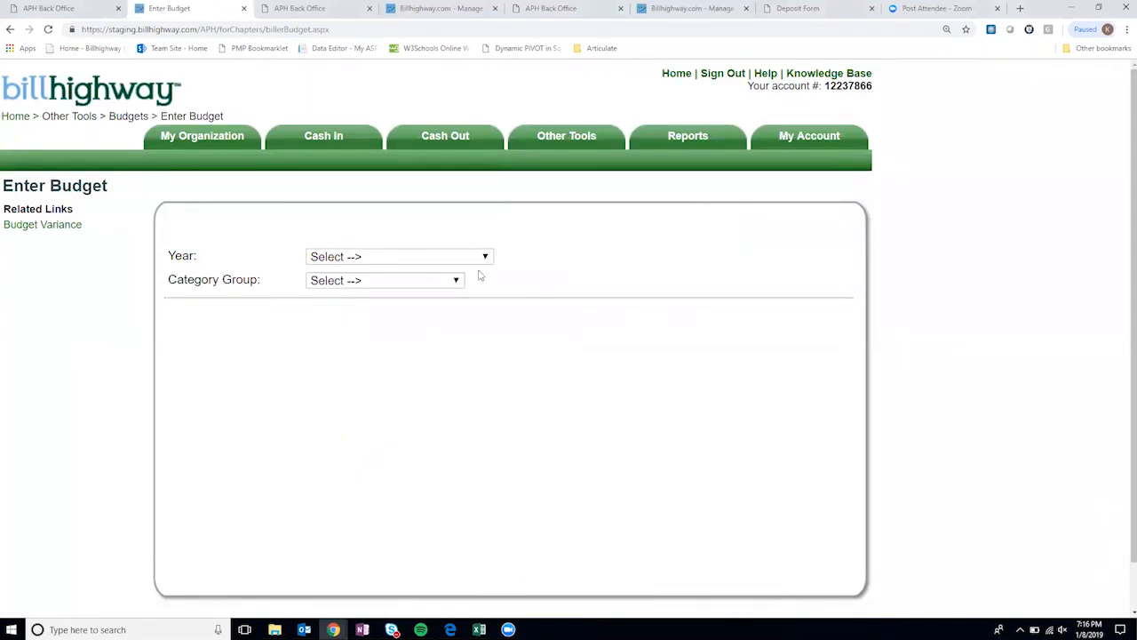
- Show the 2019 budget for the Revenue category group
left_click(351, 258)
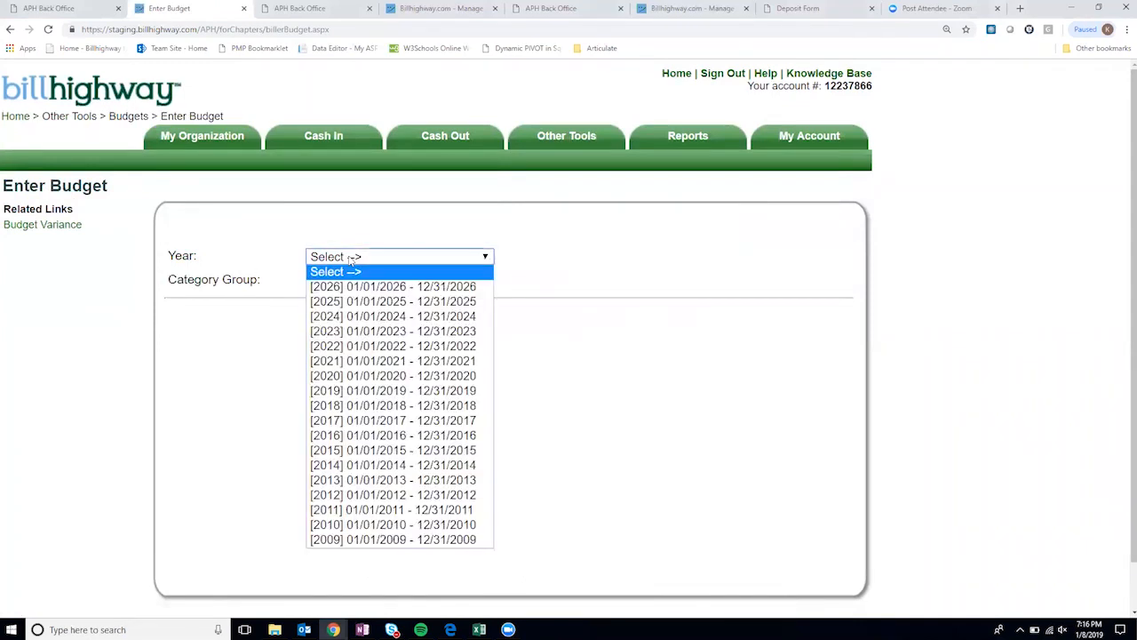
left_click(362, 392)
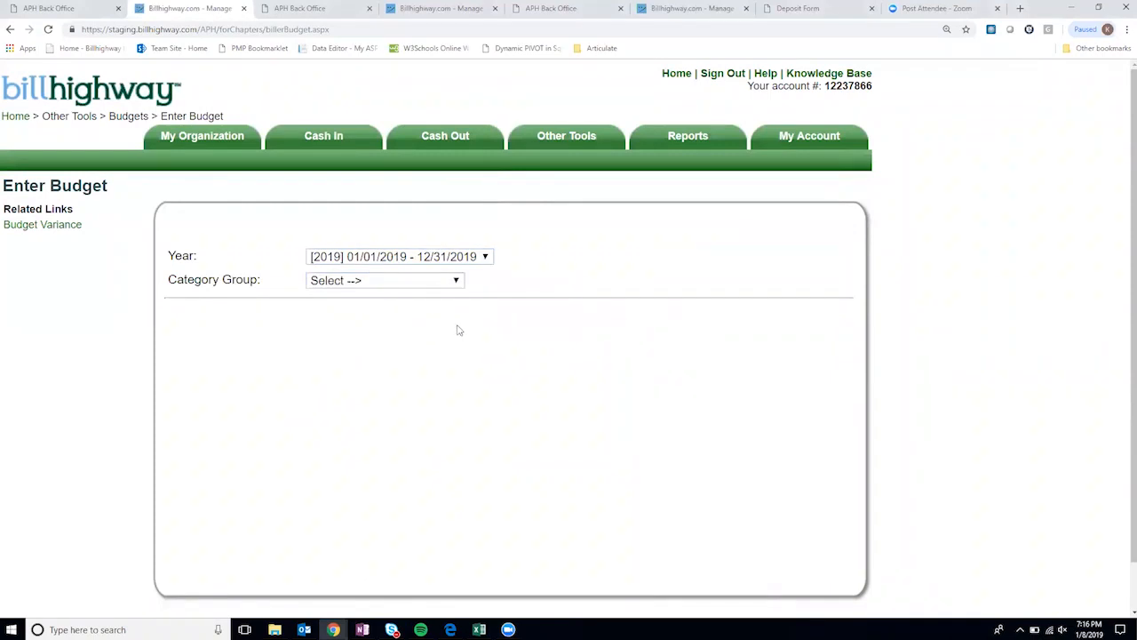
left_click(426, 282)
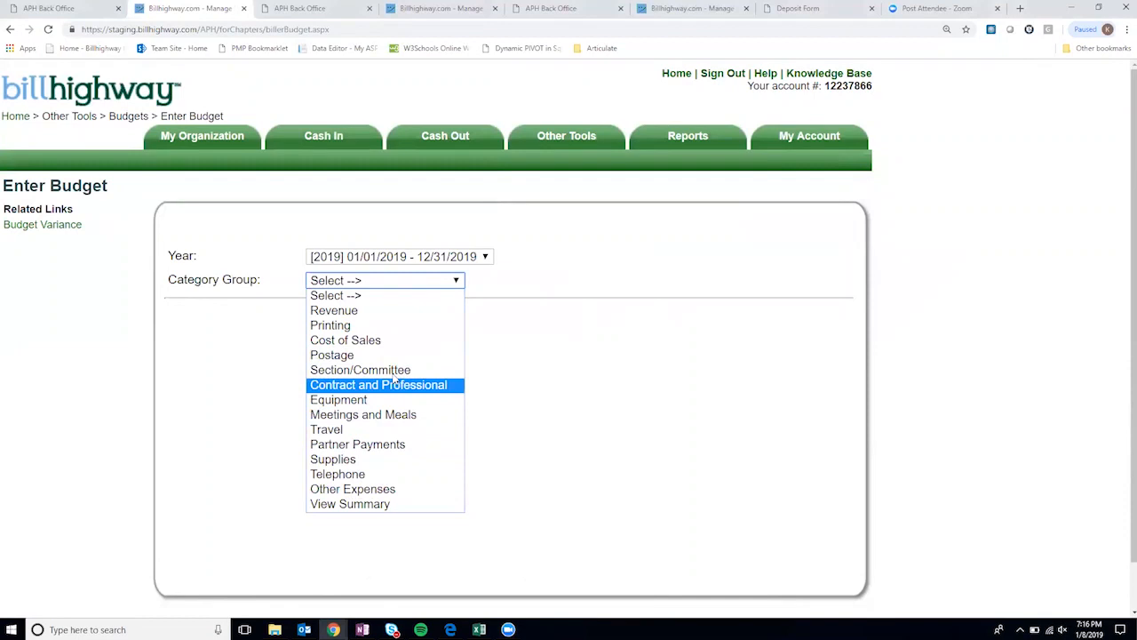
left_click(377, 311)
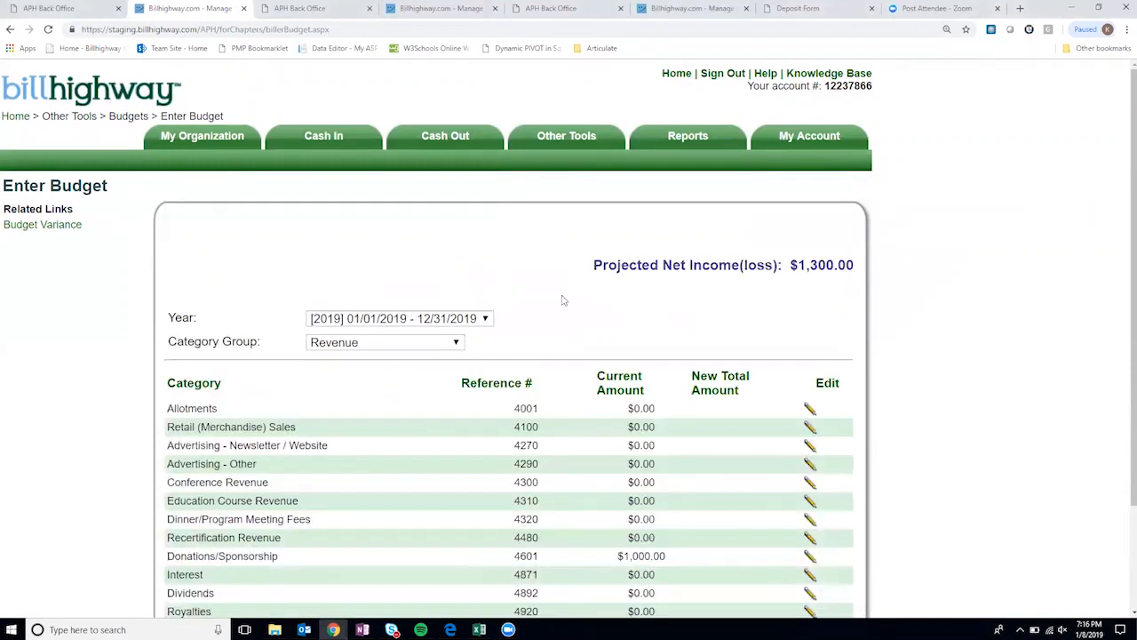
scroll(564, 306, "down", 3)
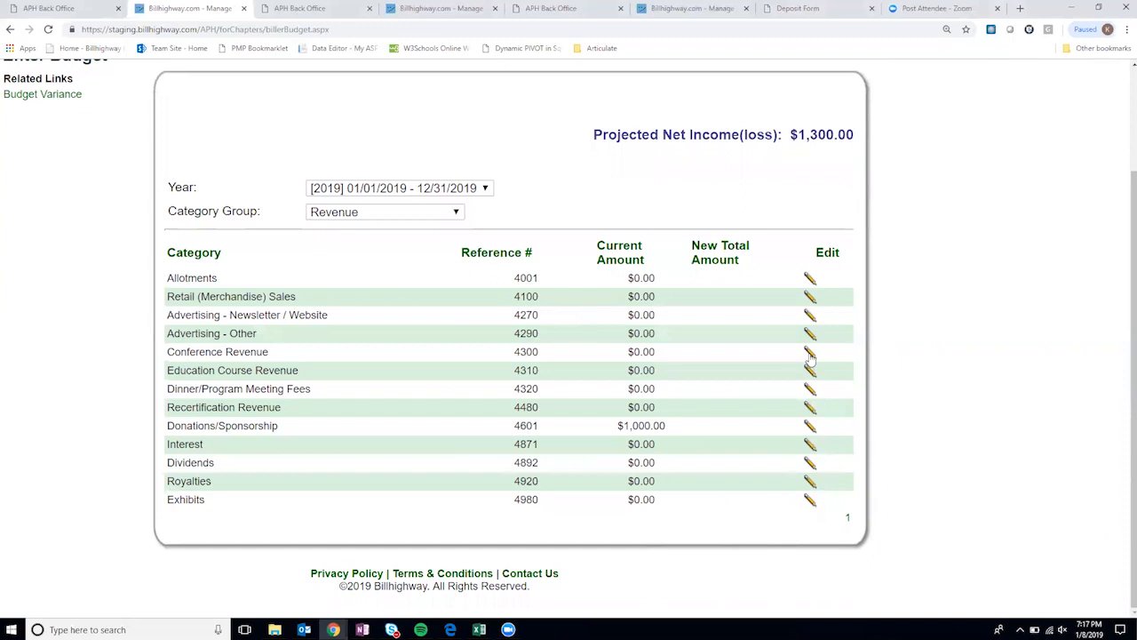
- Budget $250 for Dinner/Program Meeting Fees and $1,500.00 for Donations/Sponsorship
left_click(810, 389)
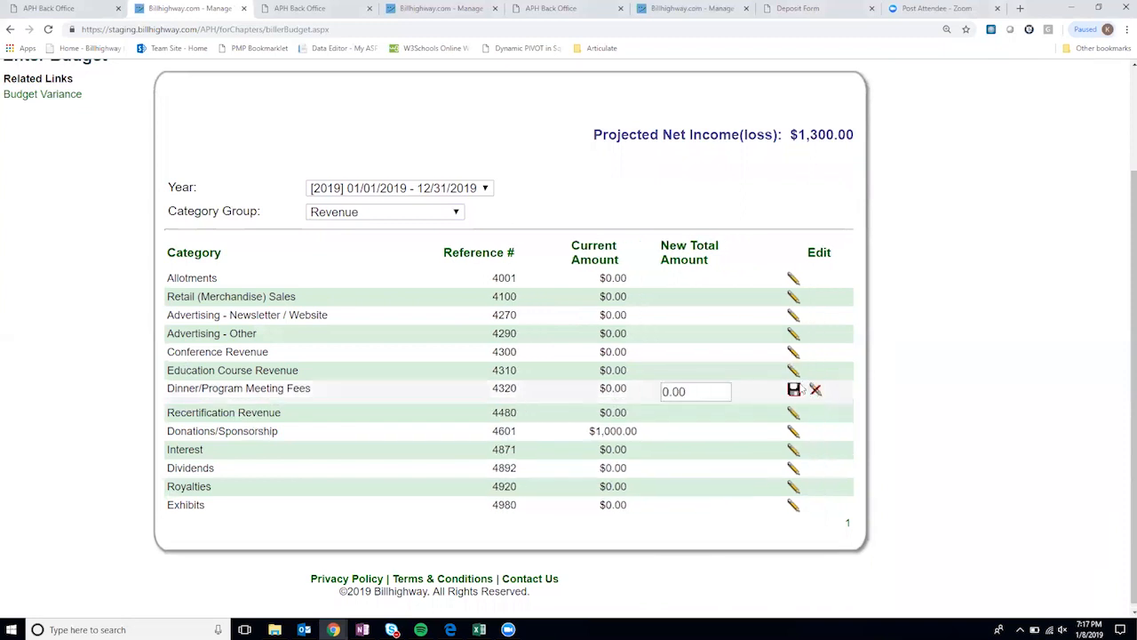
type("250")
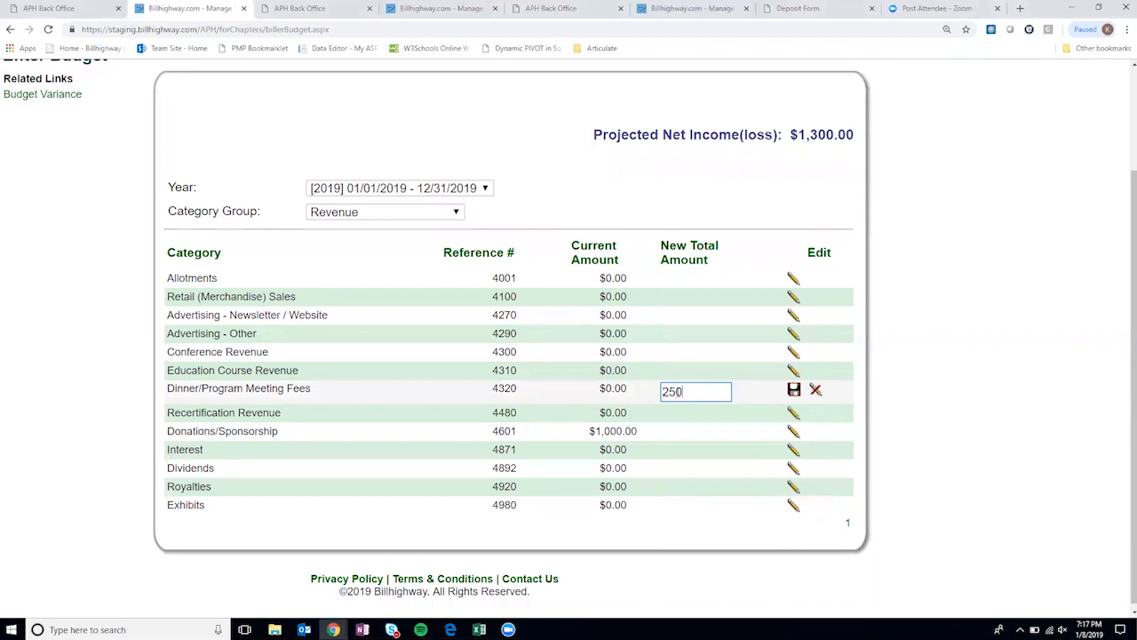
left_click(793, 391)
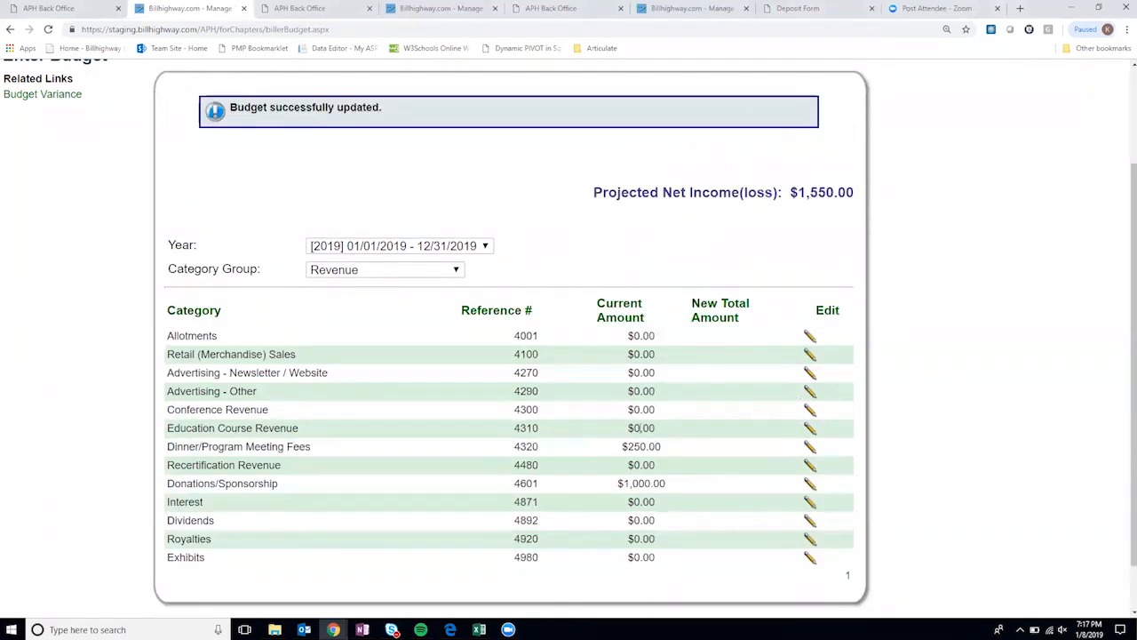
left_click(809, 484)
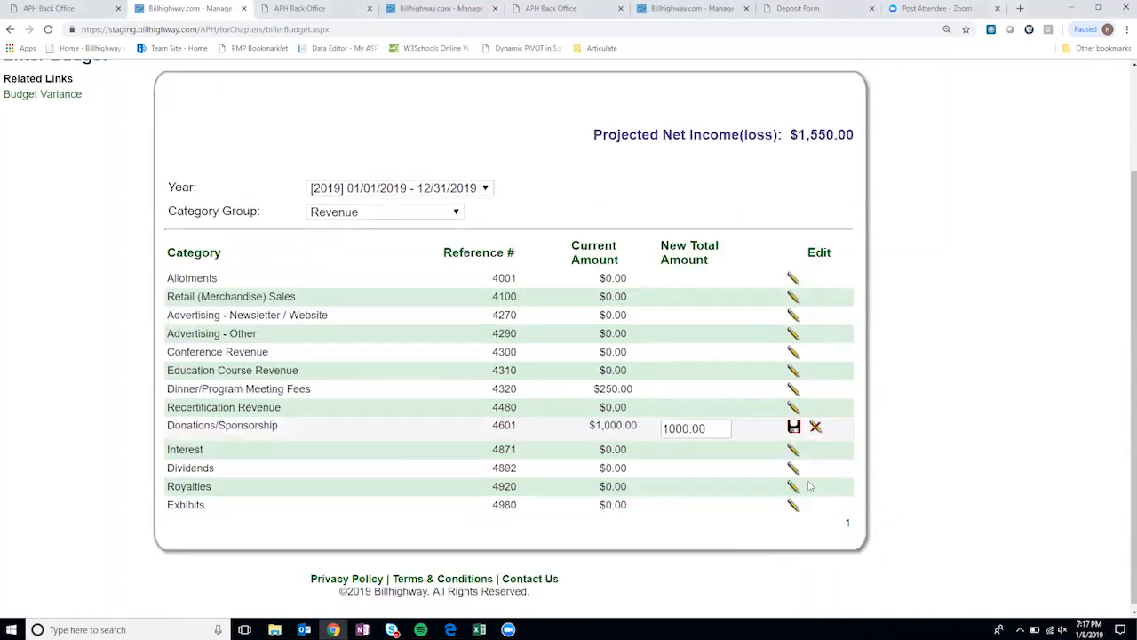
left_click(675, 429)
key("BackSpace")
type("5")
left_click(793, 427)
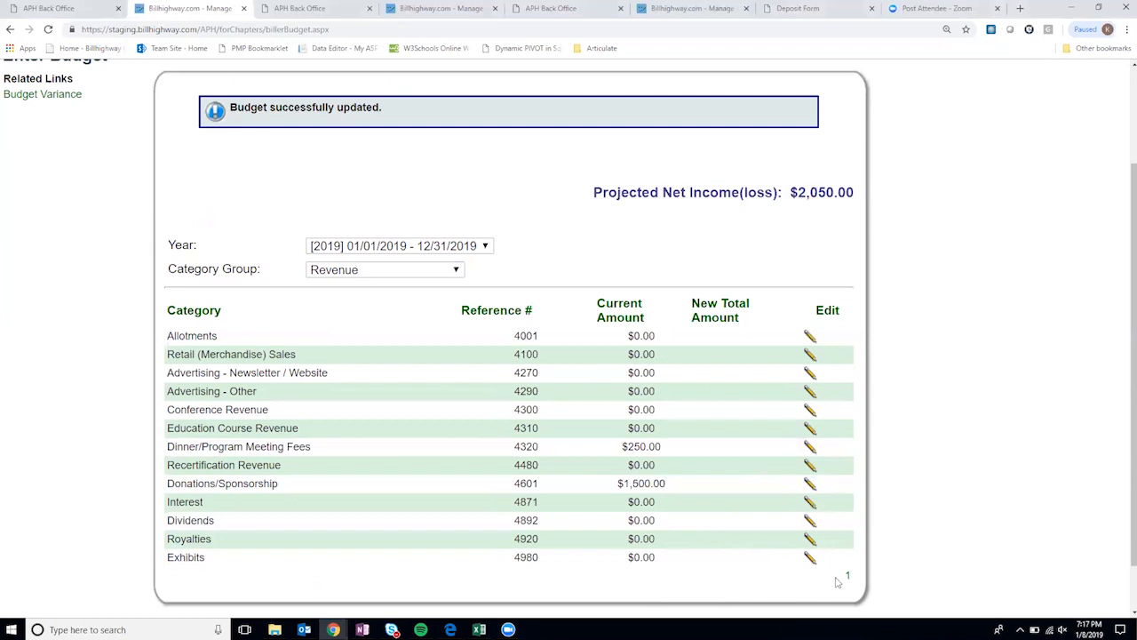
left_click(382, 274)
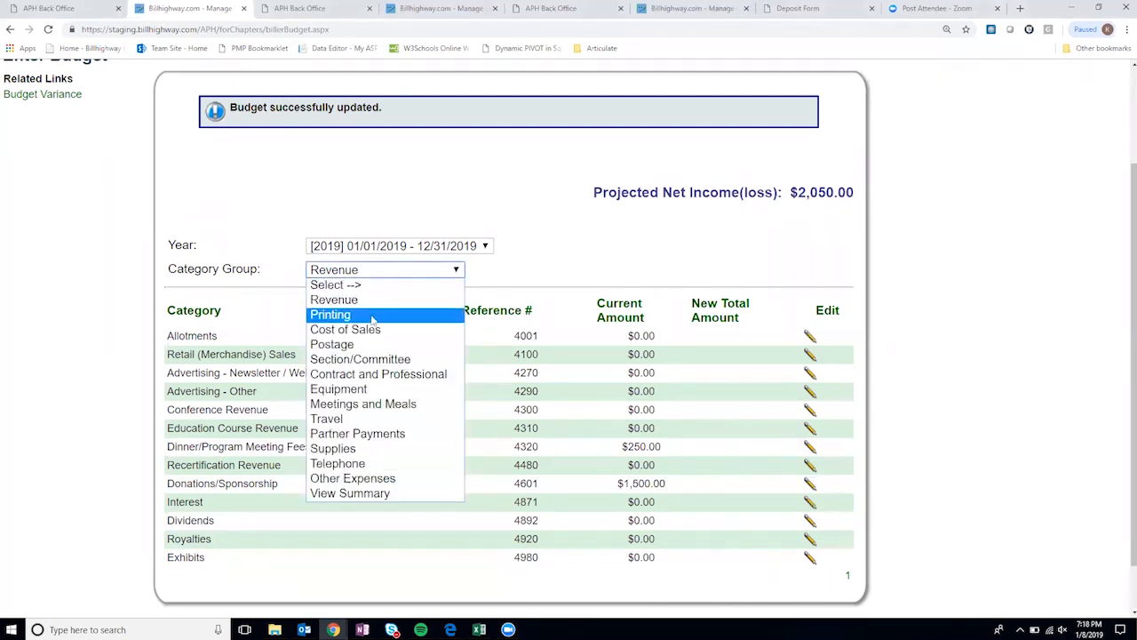
- Budget $200 for Mail Services in the Contract and Professional group
left_click(368, 315)
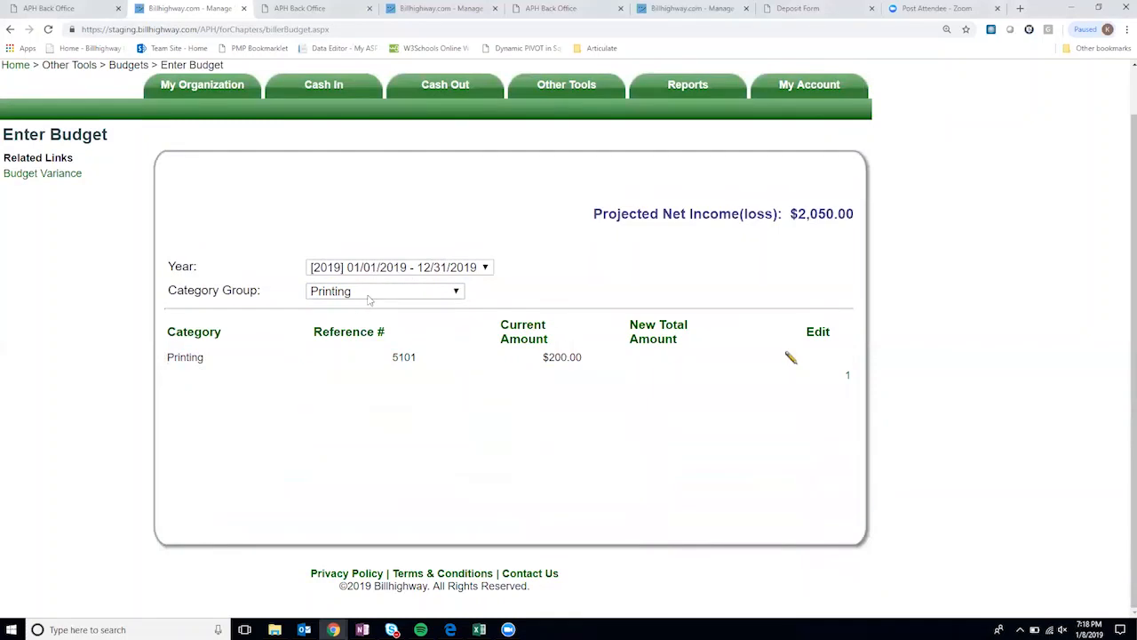
left_click(371, 296)
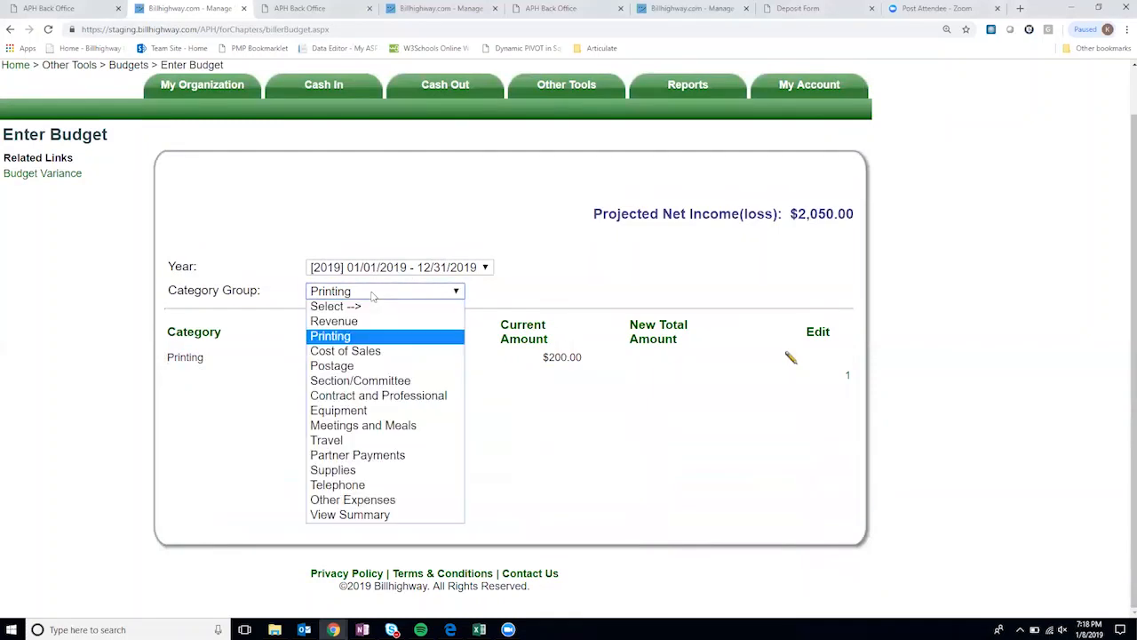
left_click(404, 397)
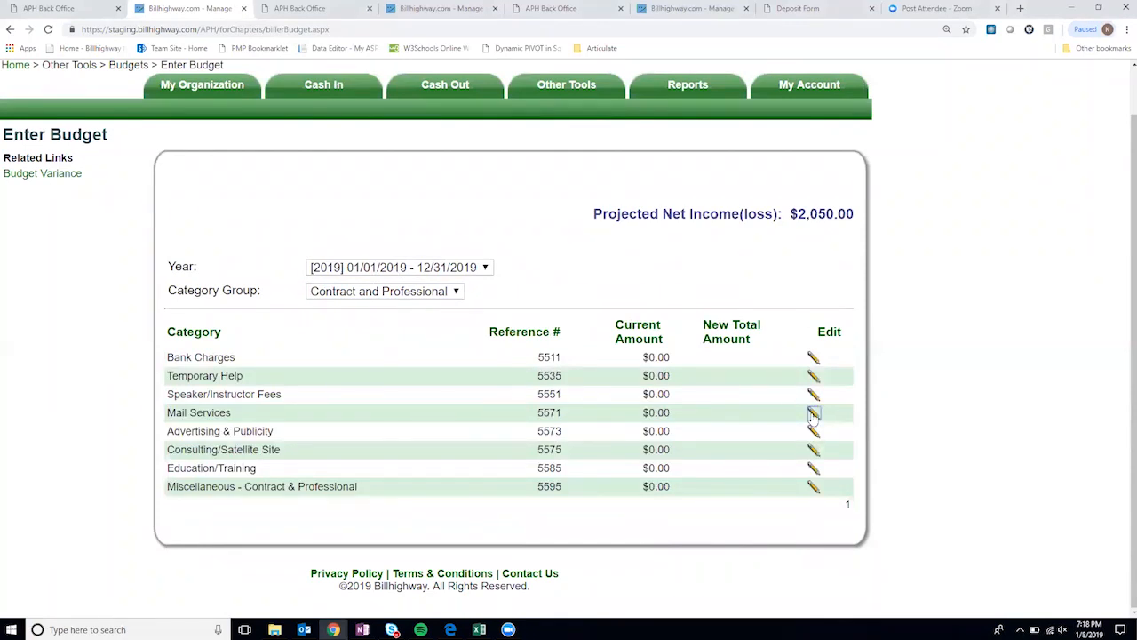
left_click(813, 413)
left_click(701, 412)
type("200")
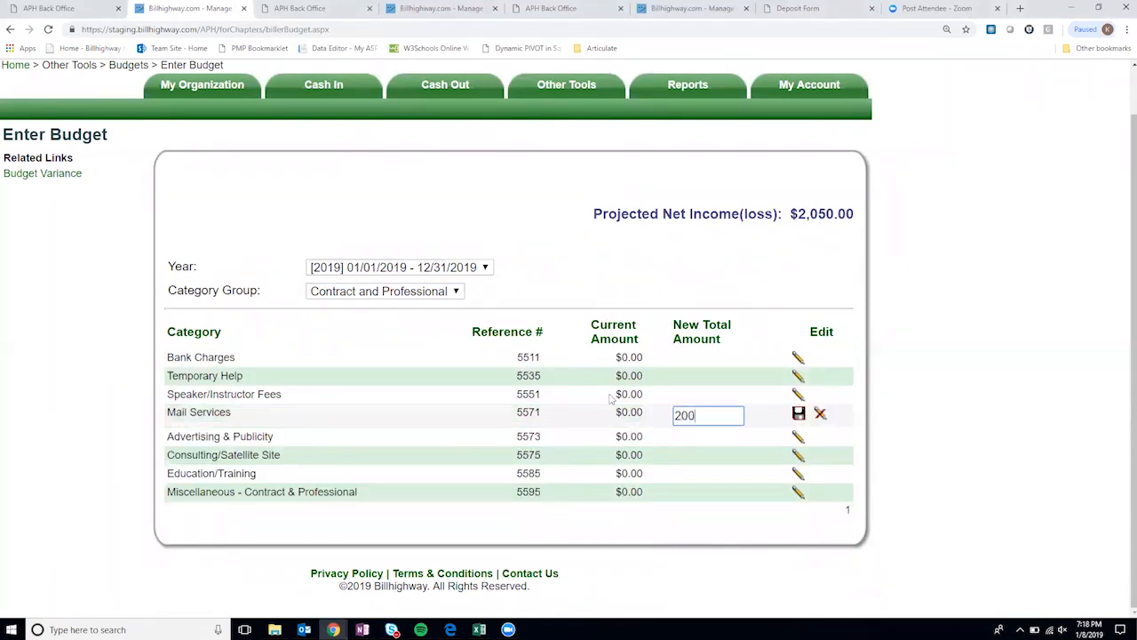
left_click(798, 414)
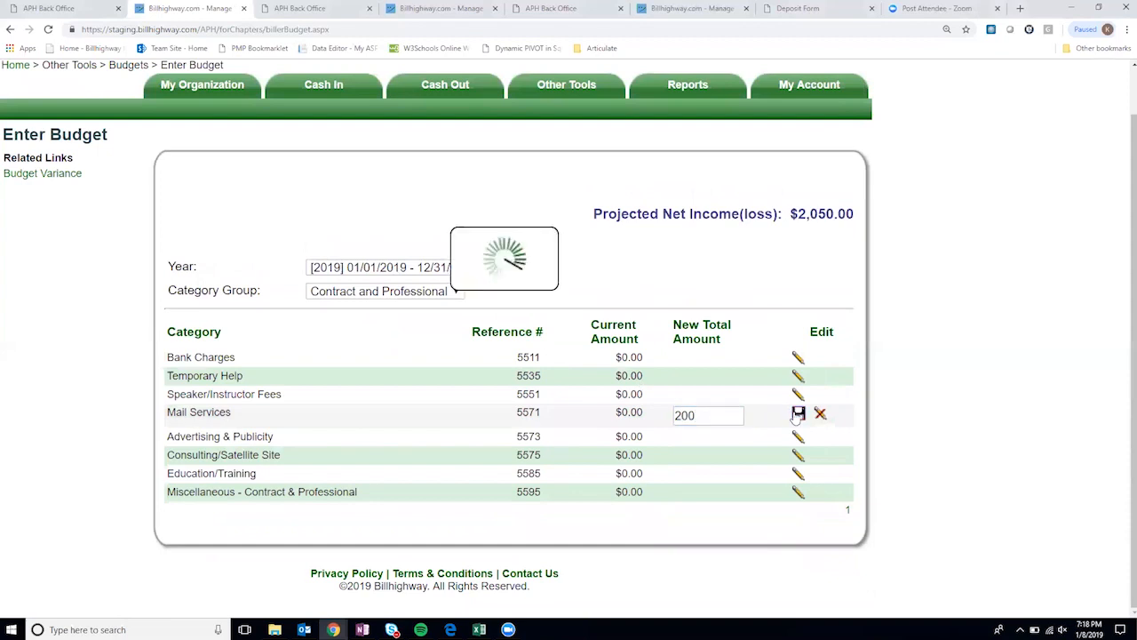
- Review the Budget Summary showing $1,850.00 projected net income
left_click(441, 352)
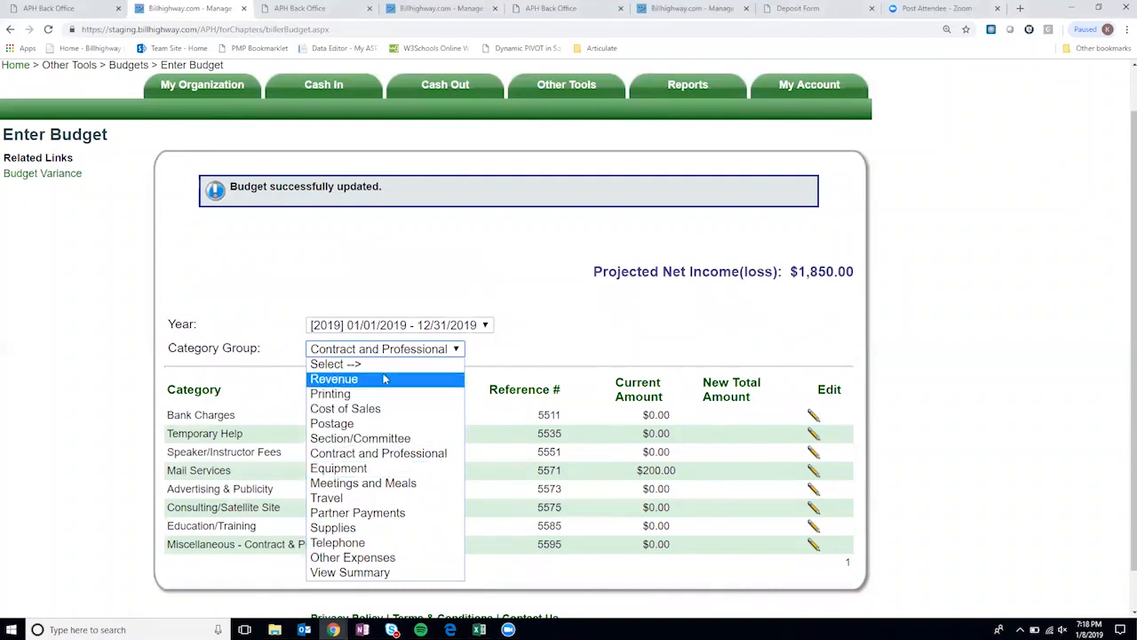
left_click(375, 575)
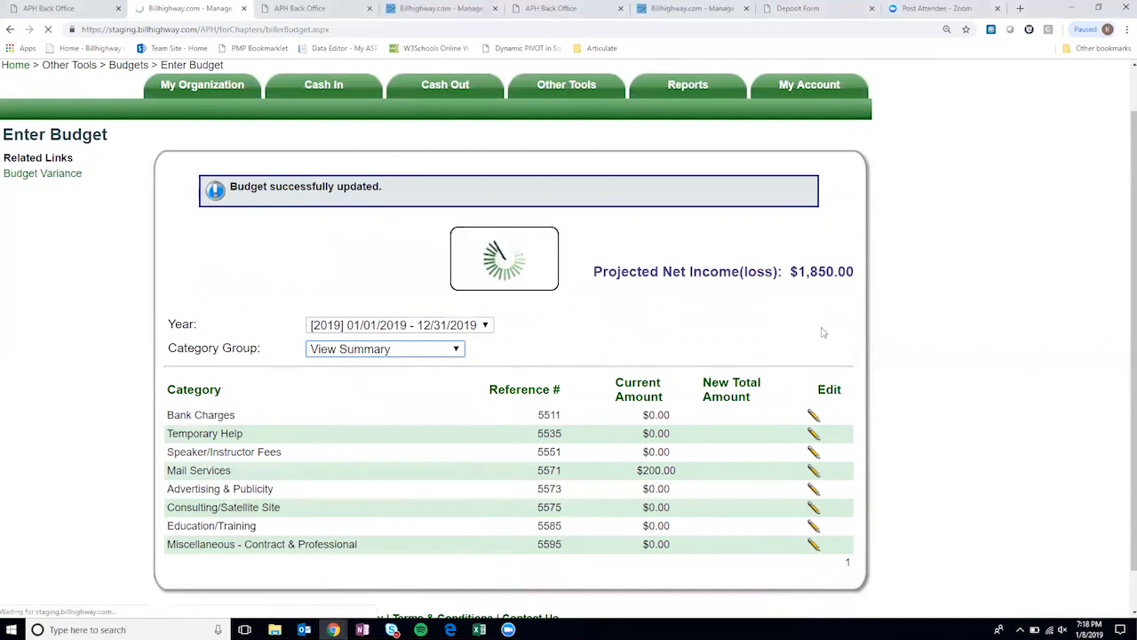
scroll(472, 347, "down", 5)
scroll(919, 469, "up", 3)
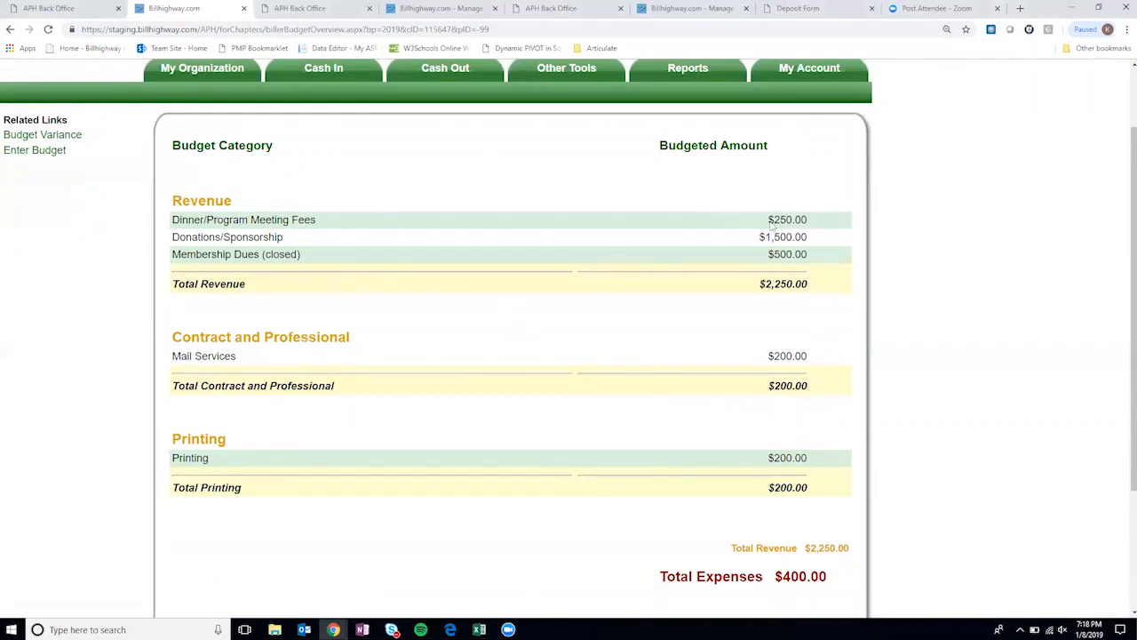
scroll(843, 490, "down", 2)
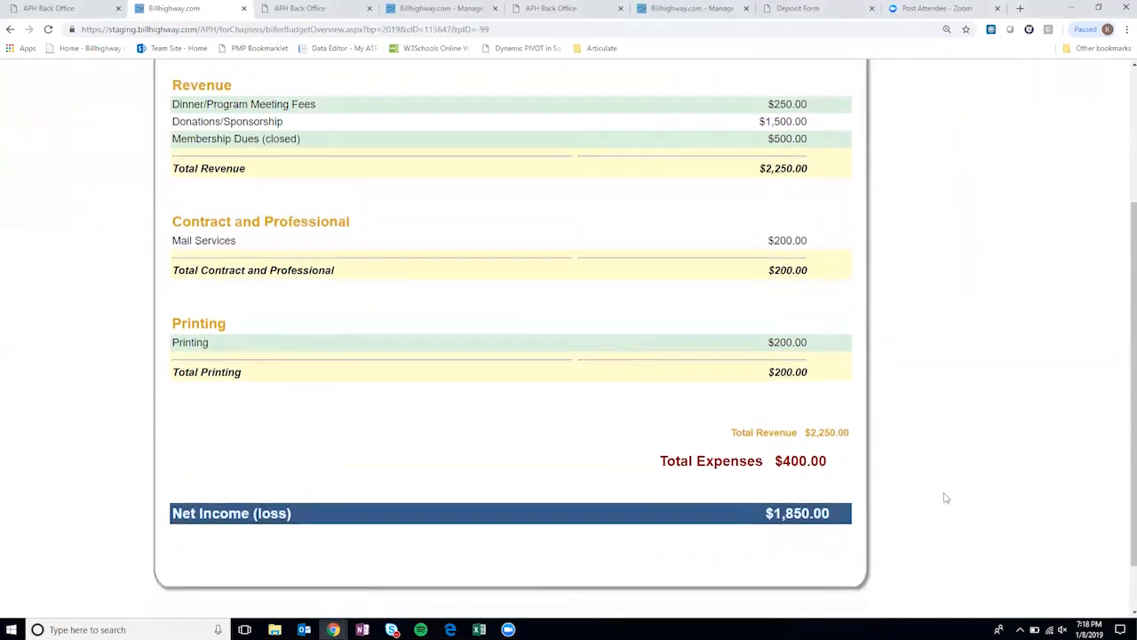
scroll(945, 498, "up", 3)
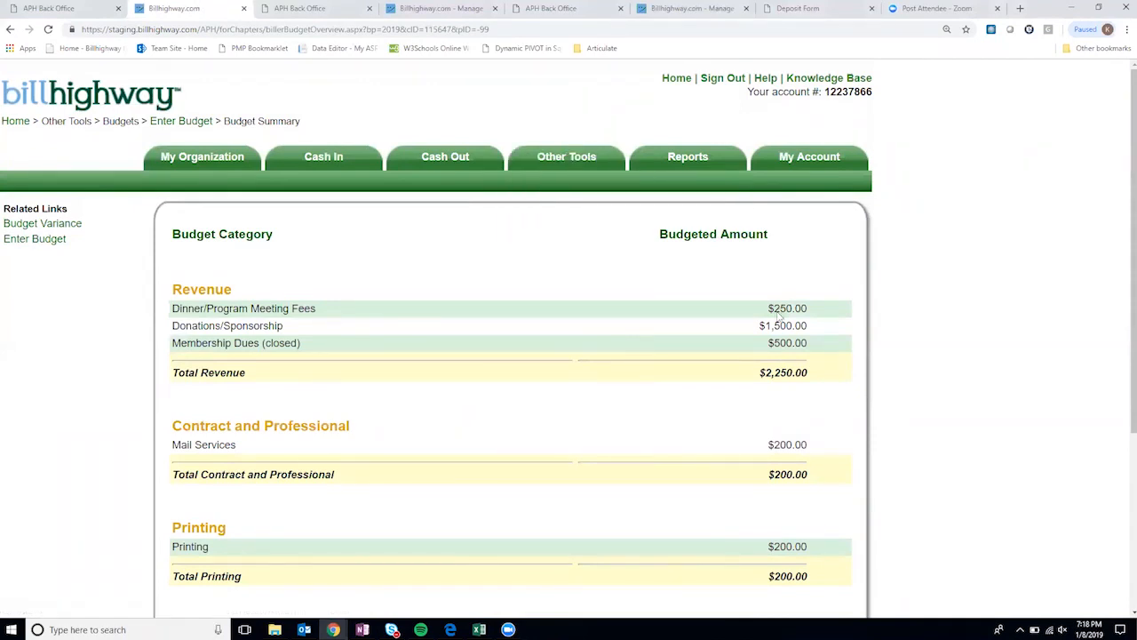
mouse_move(597, 159)
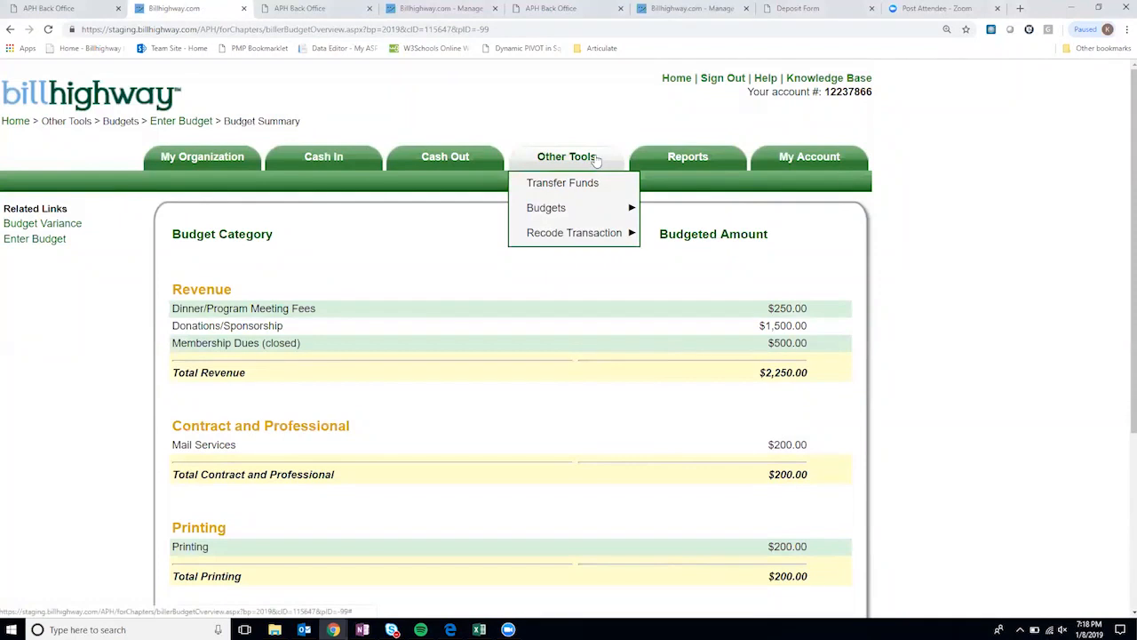
- Choose Other Tools > Recode Transaction > By Transaction
mouse_move(584, 231)
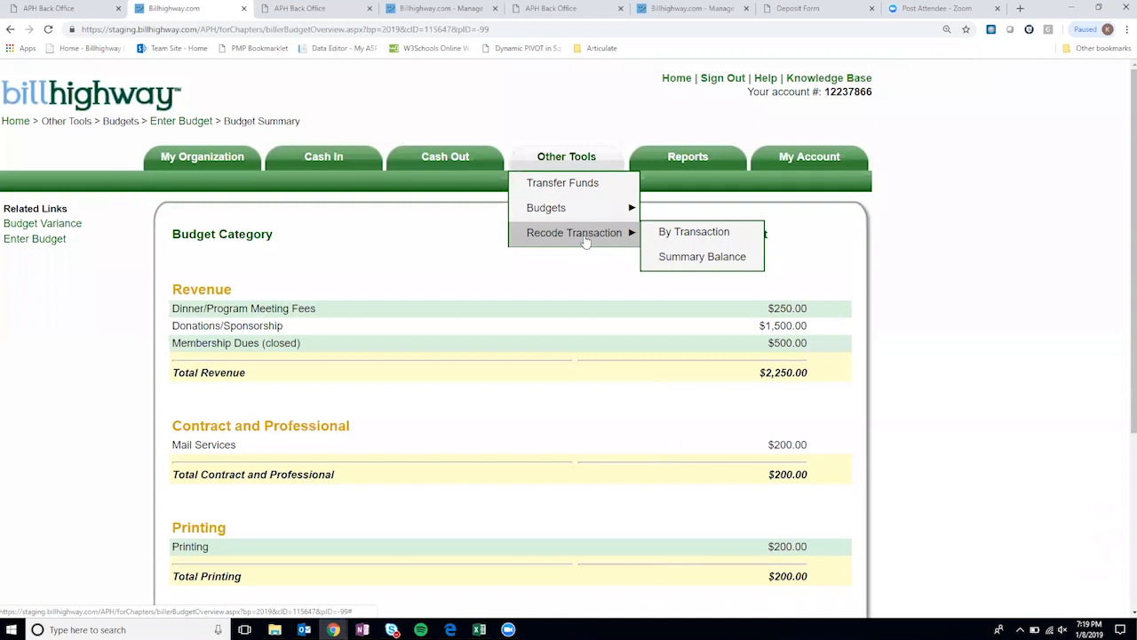
left_click(689, 235)
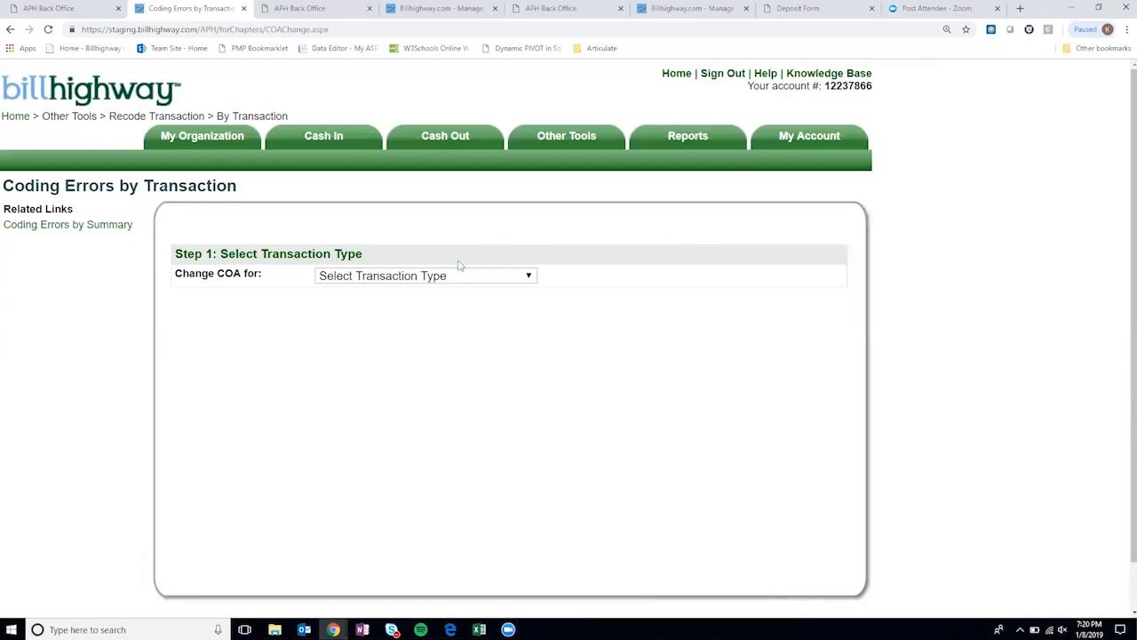
- Expand the Change COA for transaction type dropdown
mouse_move(611, 144)
mouse_move(600, 220)
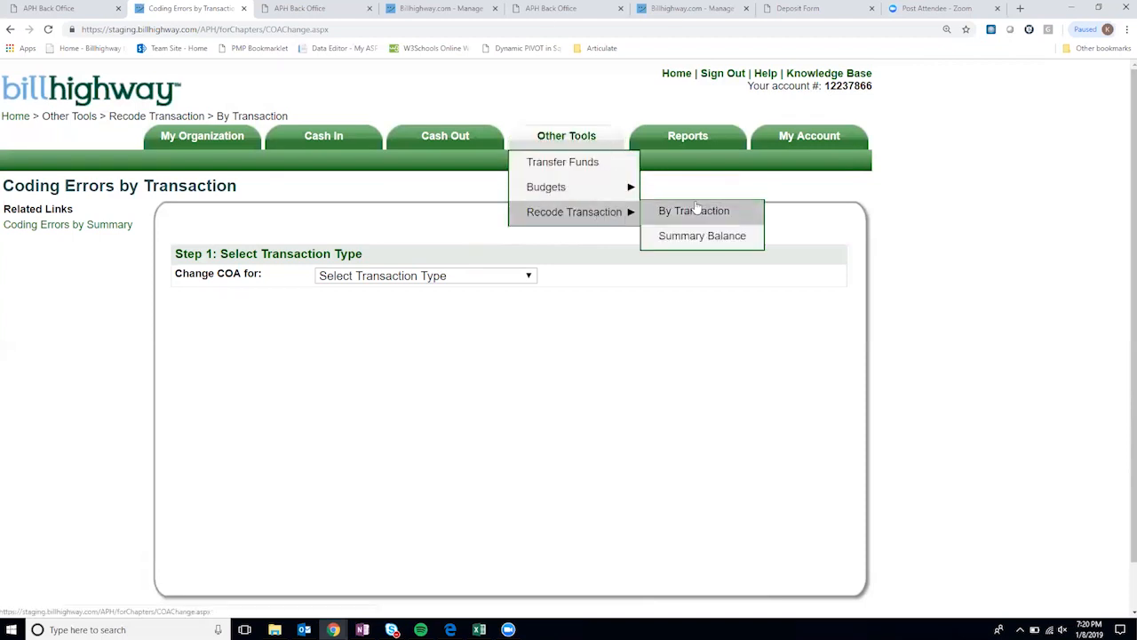
left_click(472, 274)
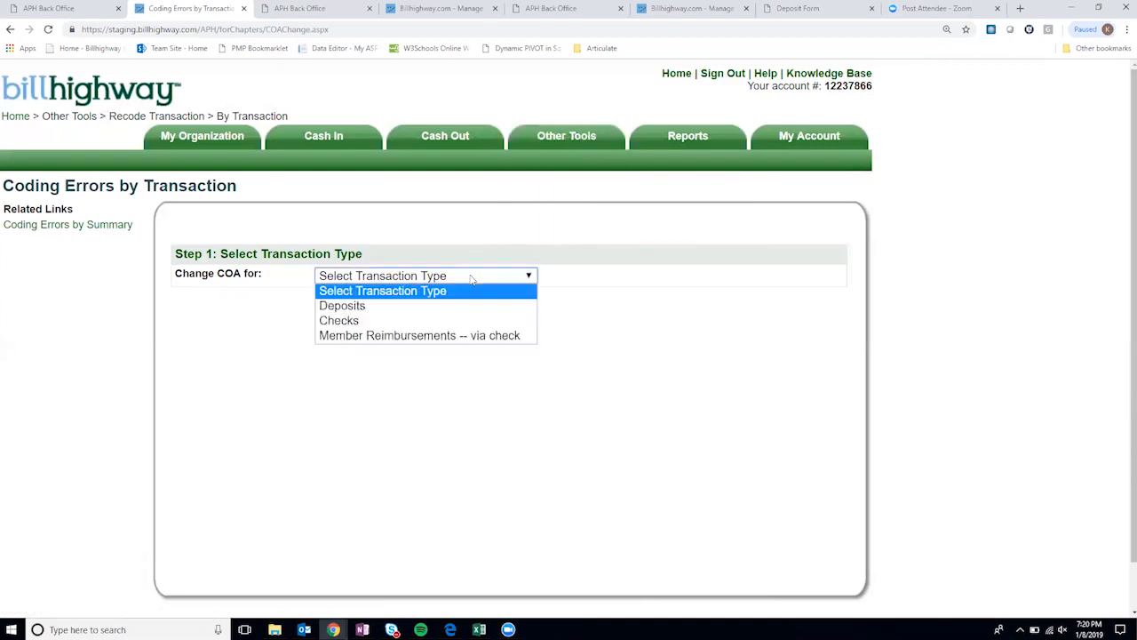
- Choose Deposits and the Calendar Year 2018 billing period to list deposits for recoding
left_click(383, 308)
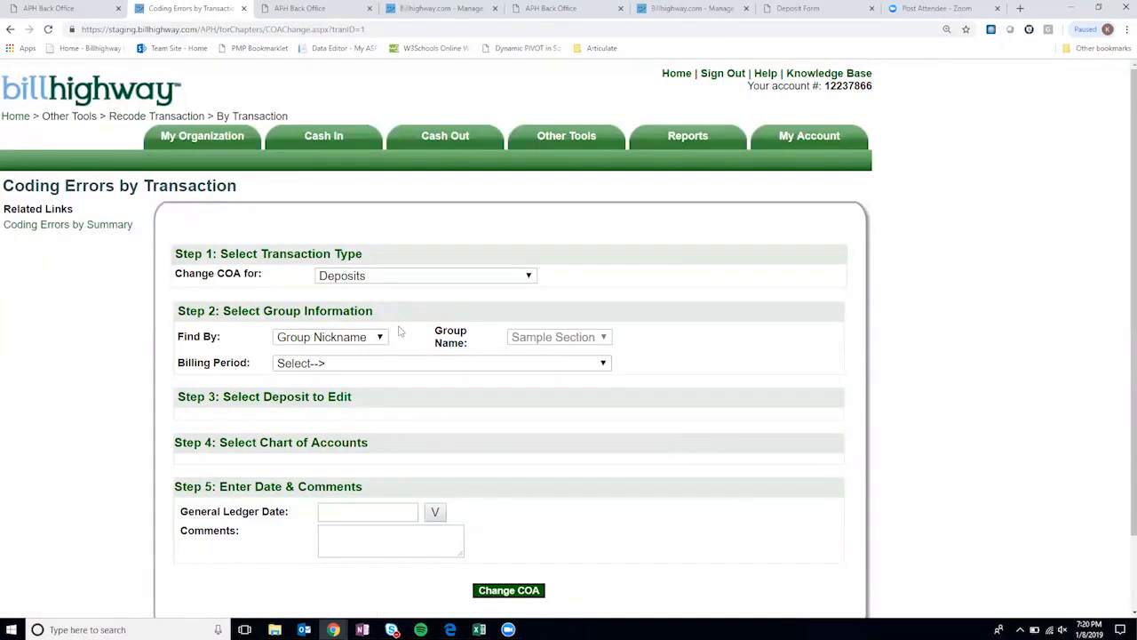
scroll(399, 329, "down", 1)
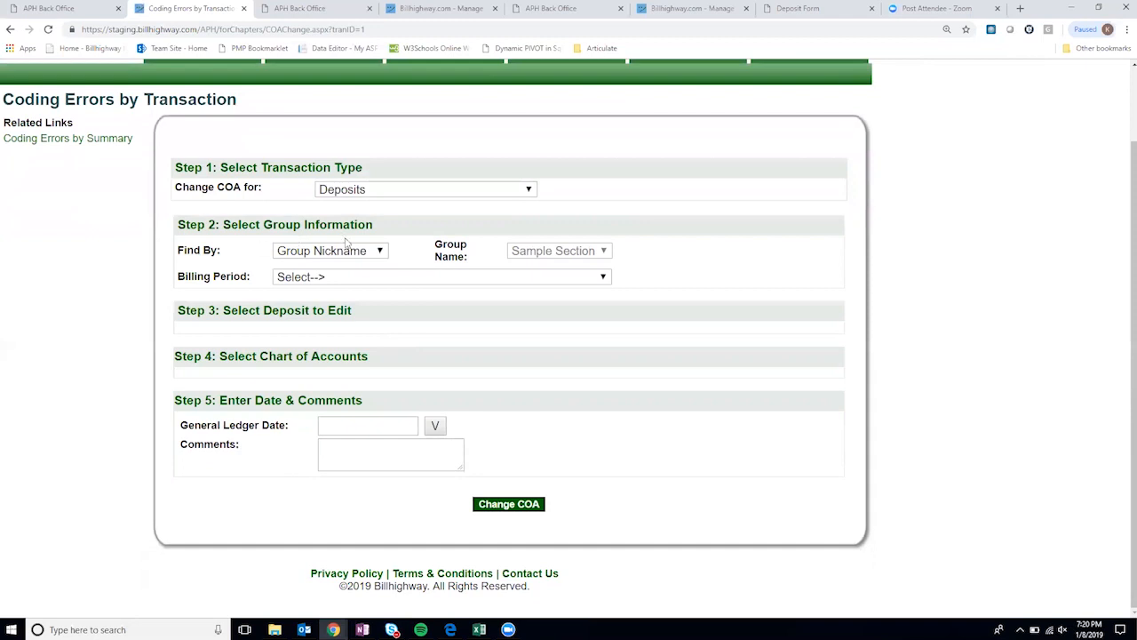
left_click(364, 277)
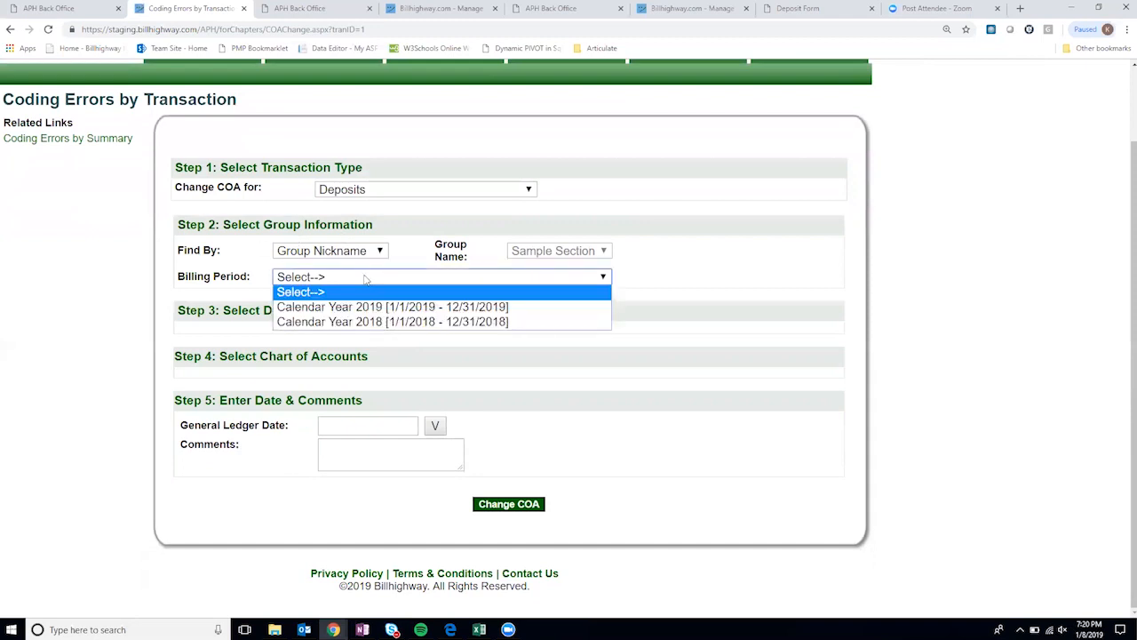
left_click(368, 322)
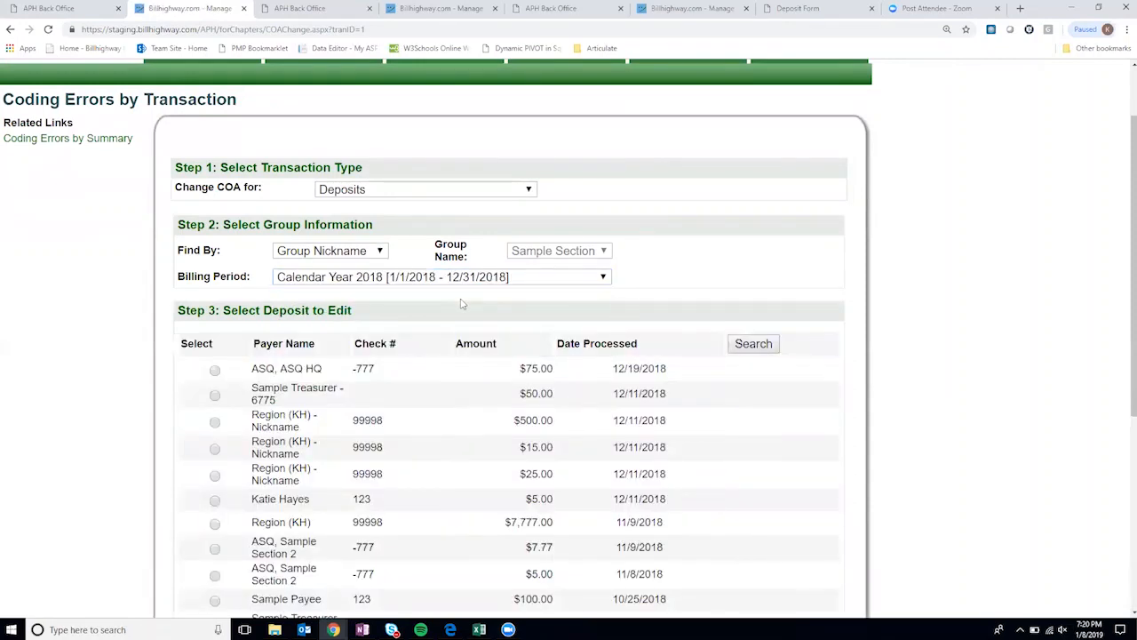
scroll(462, 304, "down", 1)
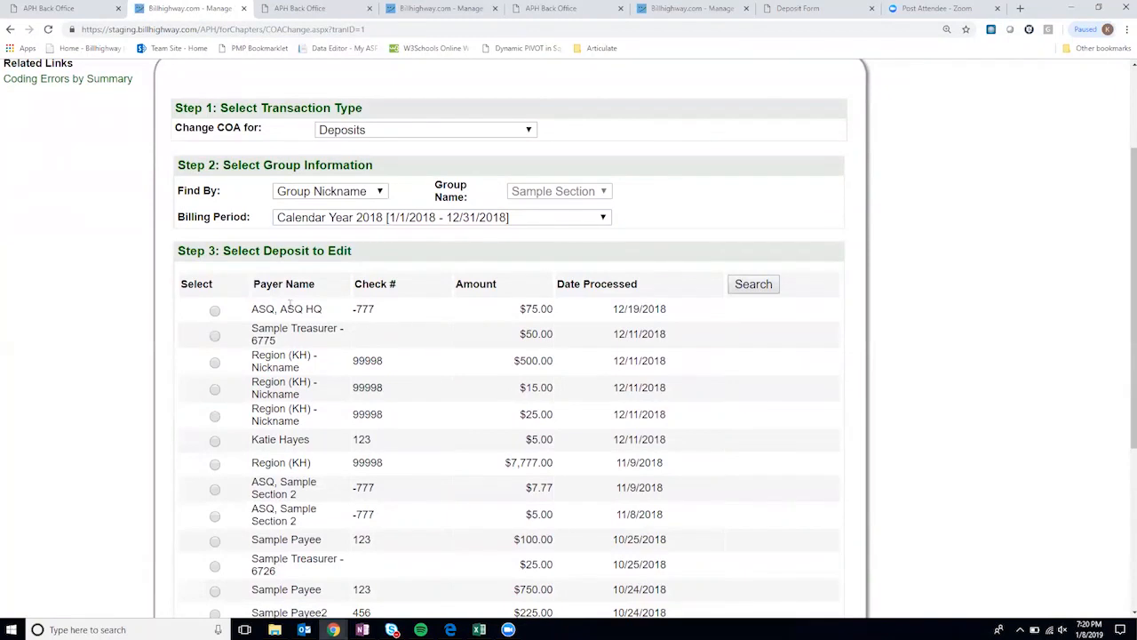
left_click_drag(265, 308, 322, 309)
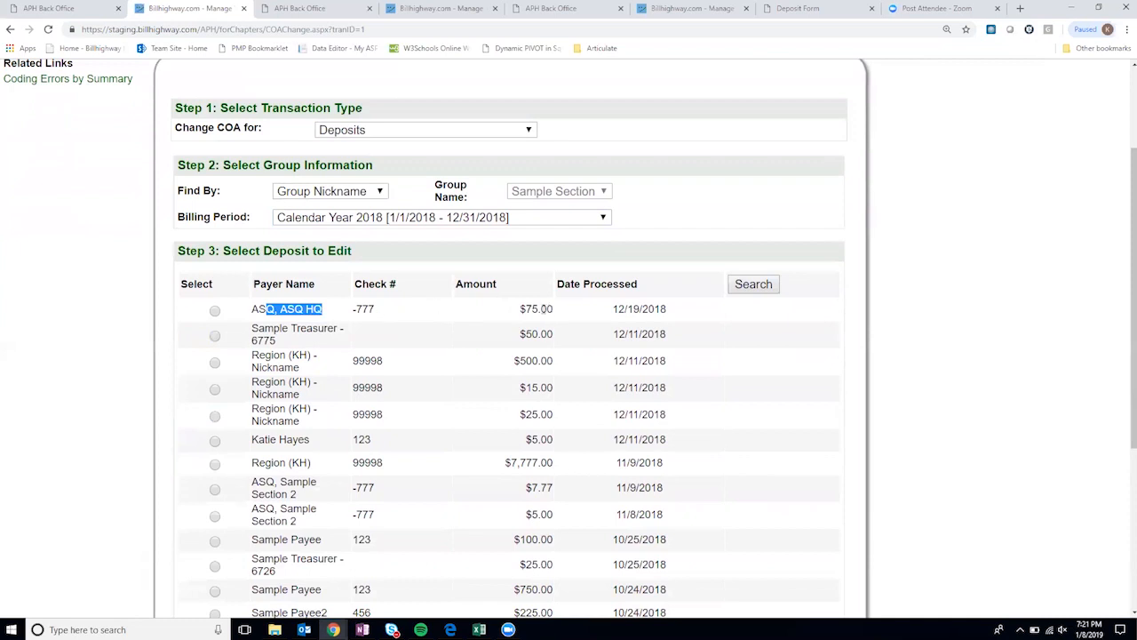
left_click(651, 306)
scroll(624, 307, "down", 2)
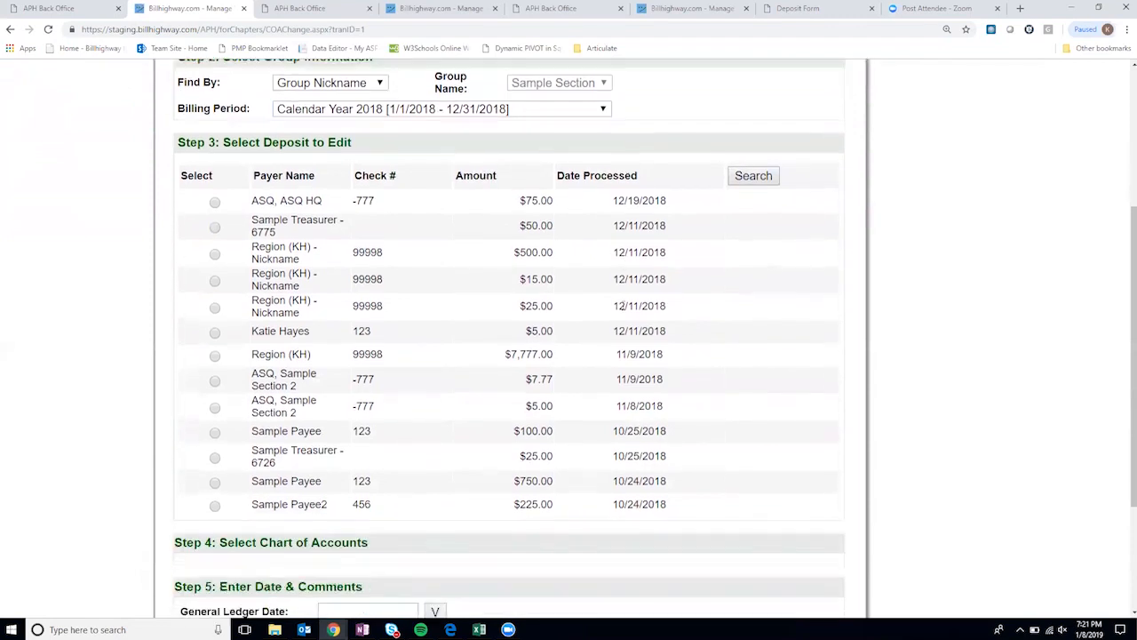
scroll(460, 527, "down", 1)
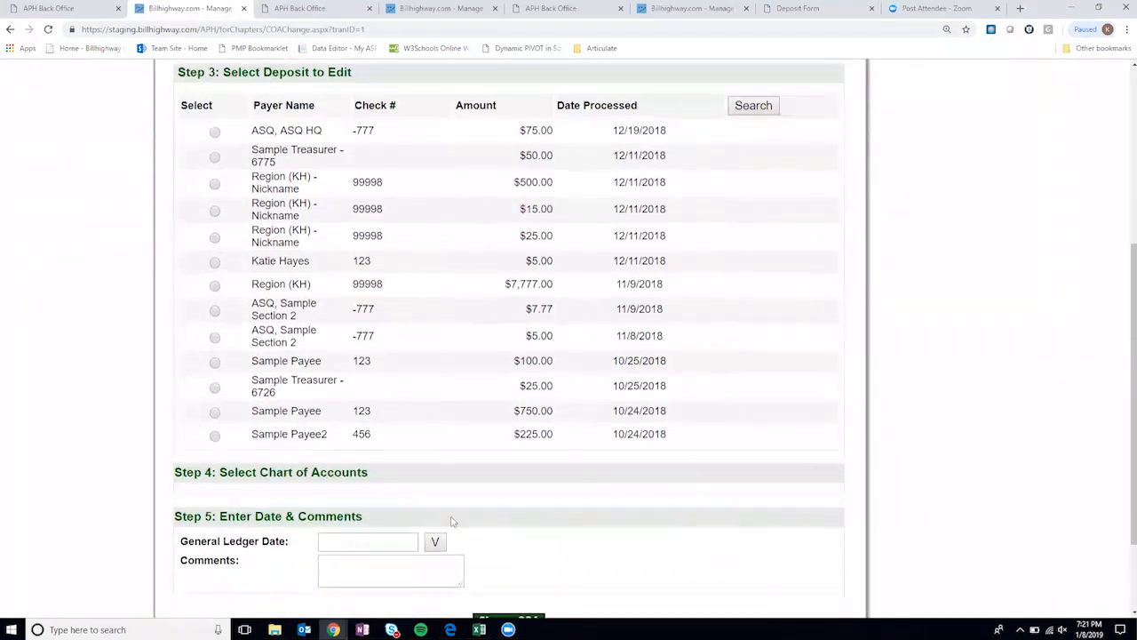
- Recode the 12/19/2018 $75.00 ASQ HQ deposit to Revenue: 4001 - Allotments and save
left_click(214, 133)
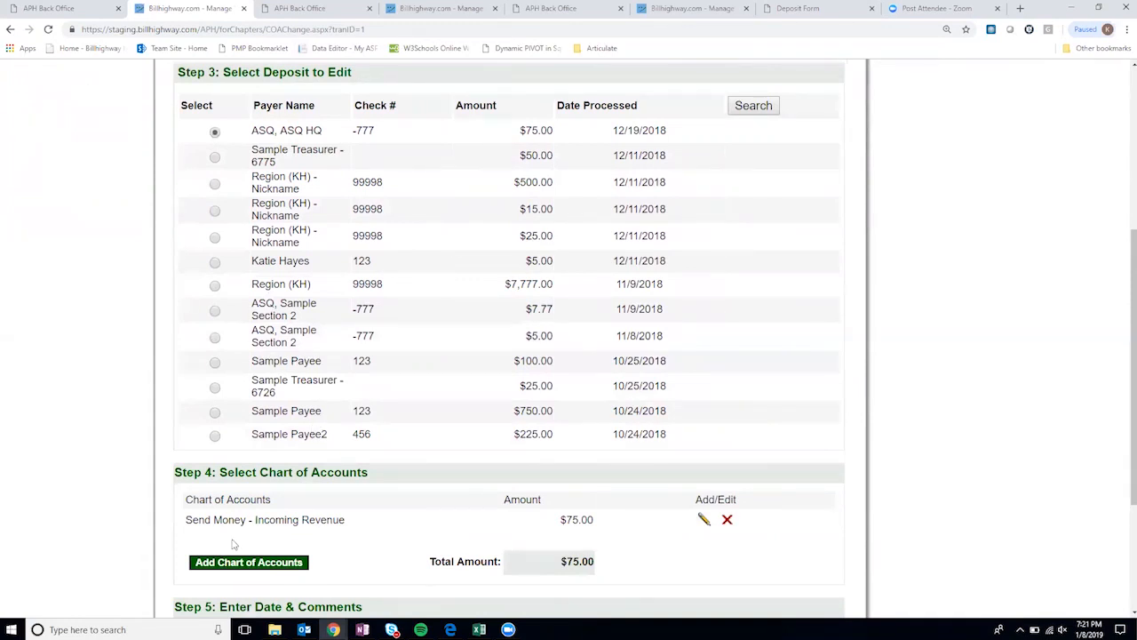
double_click(194, 518)
left_click_drag(214, 522, 348, 535)
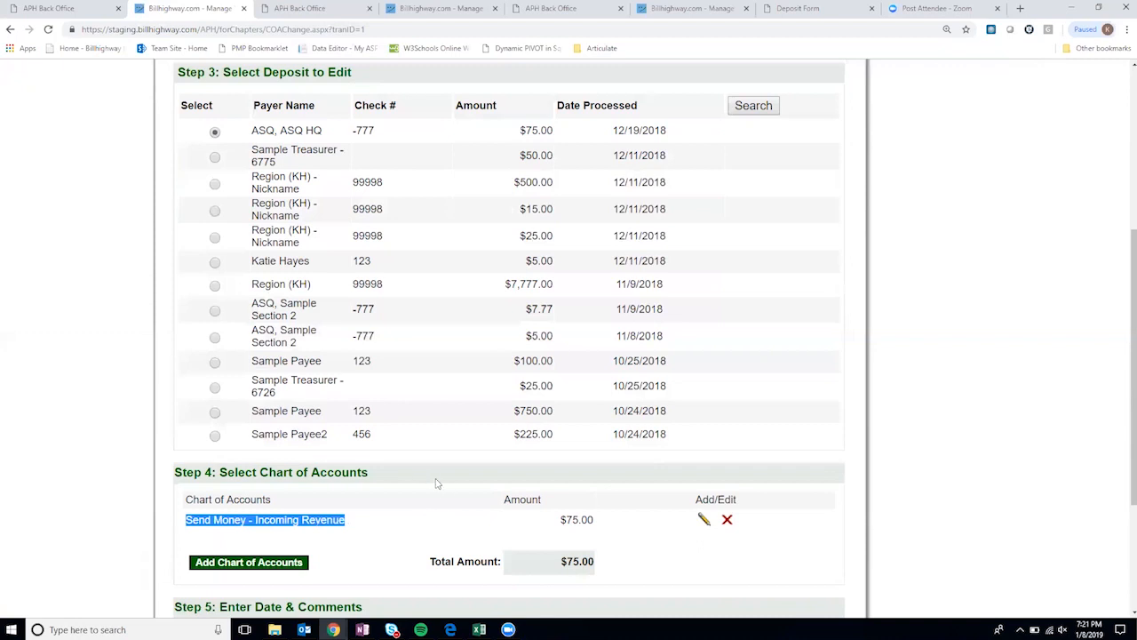
left_click(703, 520)
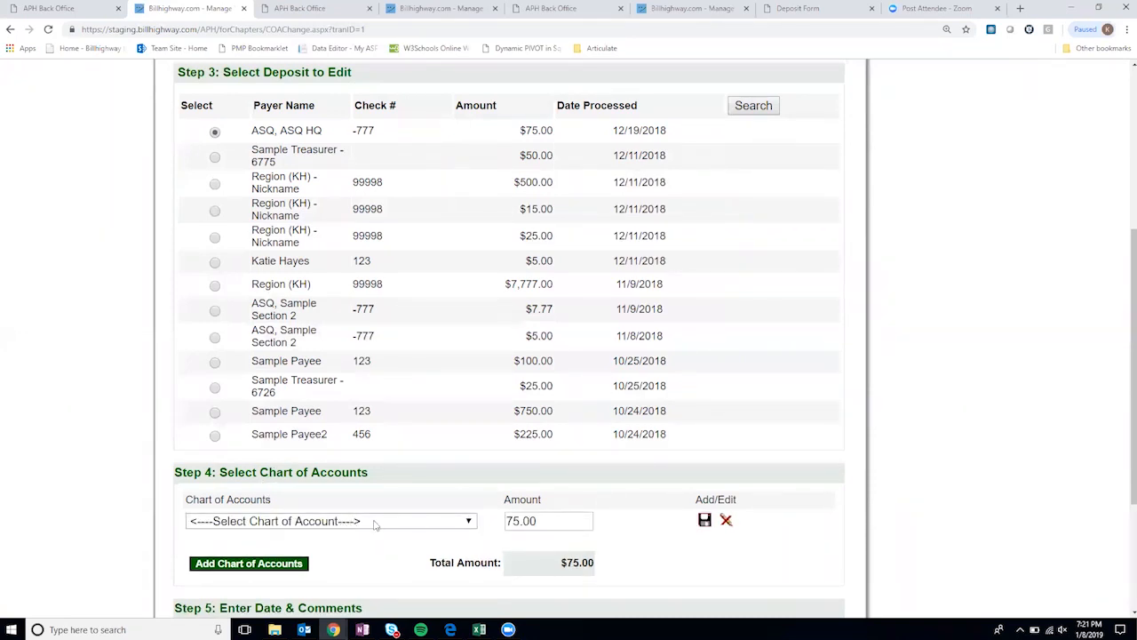
left_click(468, 521)
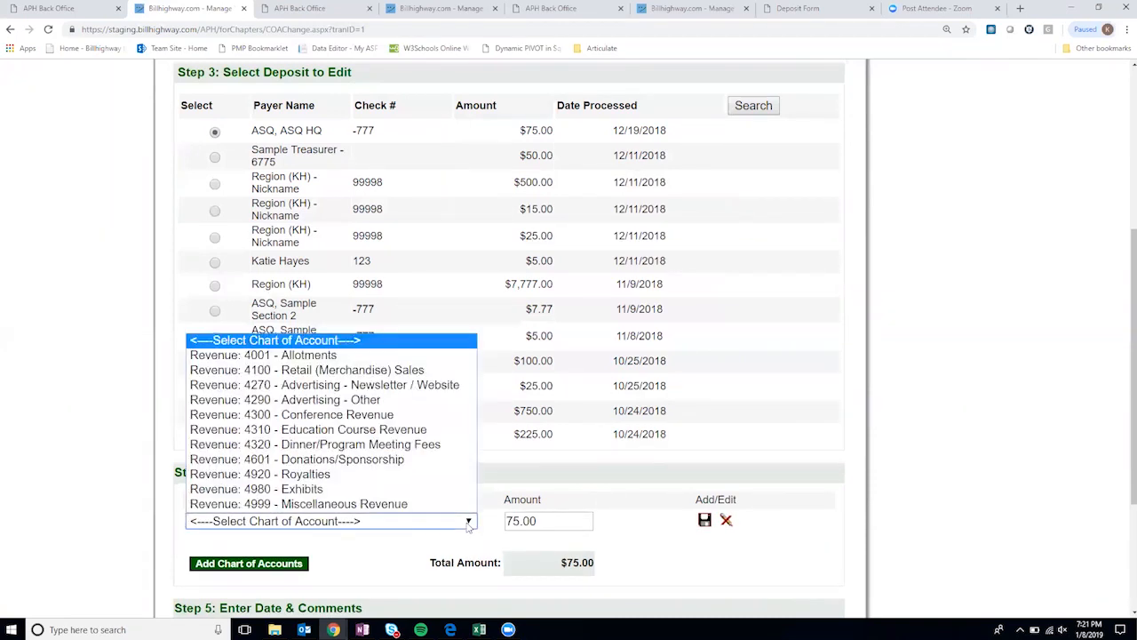
left_click(310, 356)
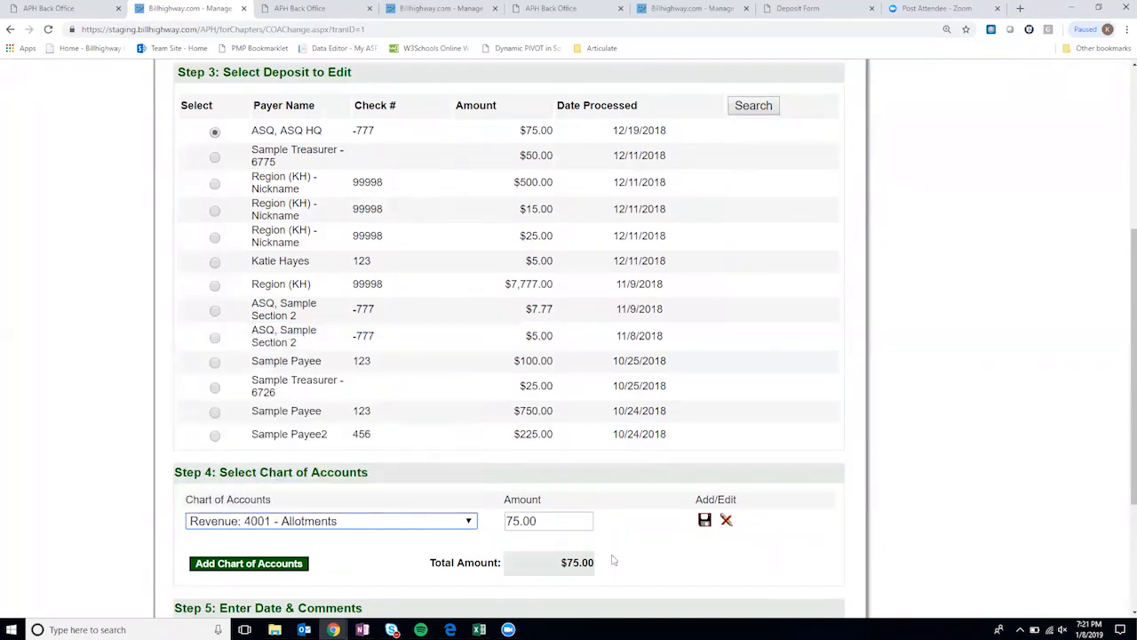
scroll(708, 552, "down", 1)
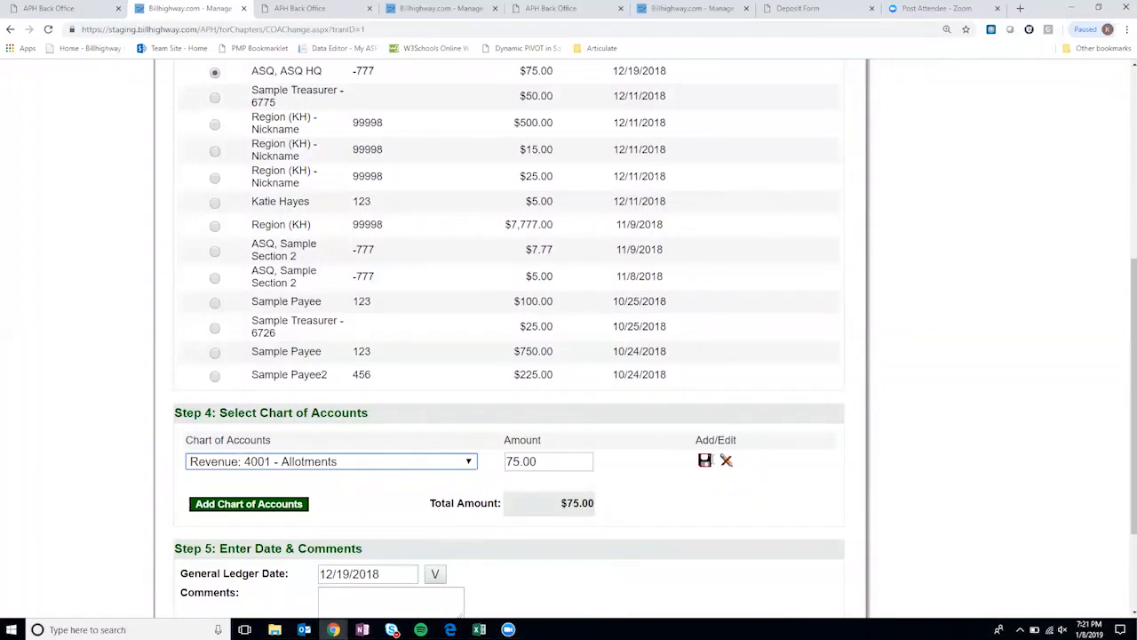
left_click(704, 462)
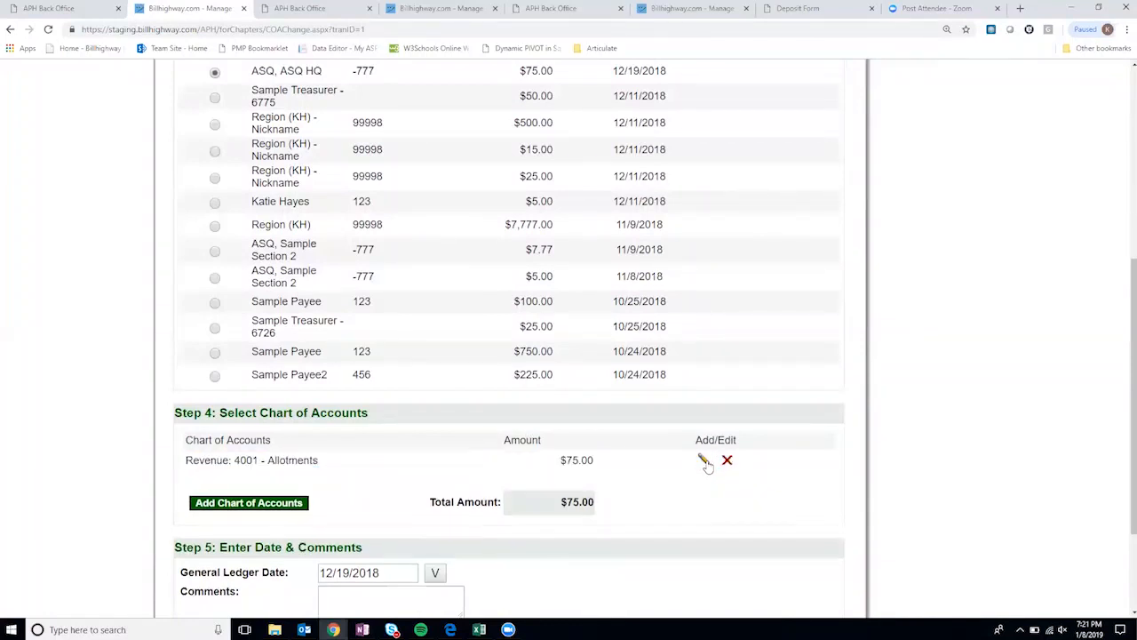
scroll(819, 436, "up", 1)
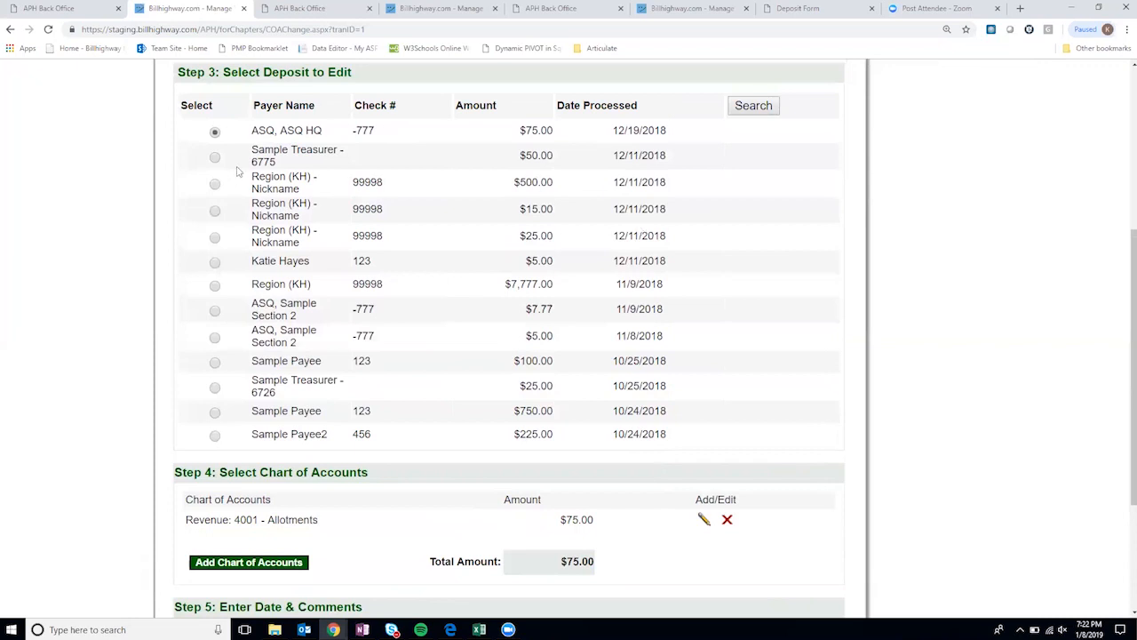
- Select the 11/8/2018 $5.00 deposit and edit its Membership Dues line's account
left_click(215, 262)
scroll(220, 240, "down", 2)
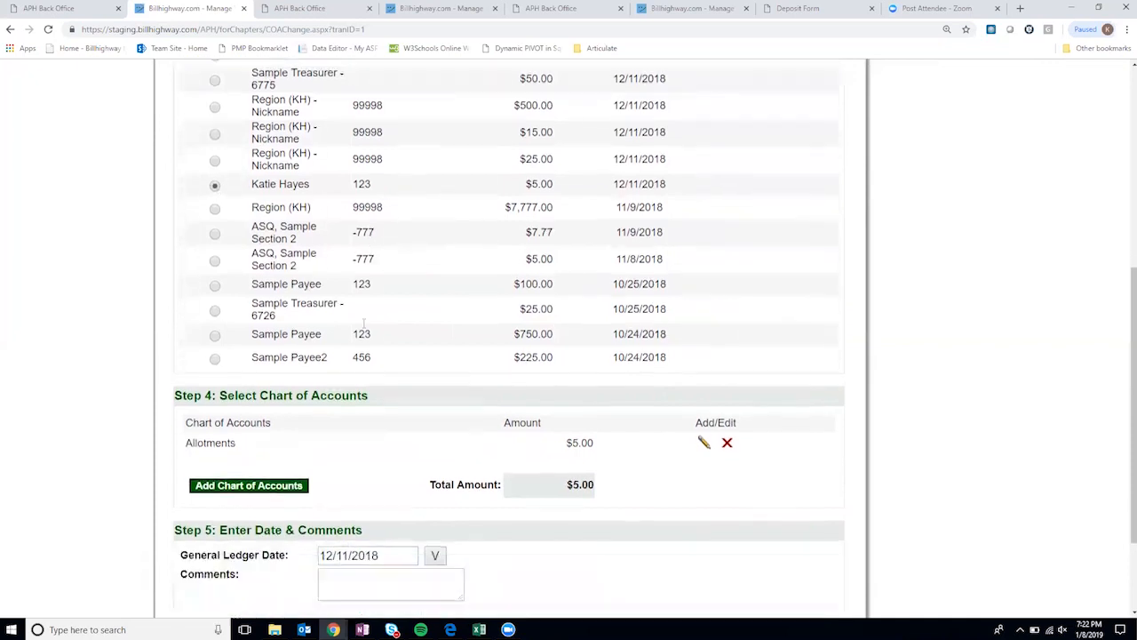
left_click(215, 218)
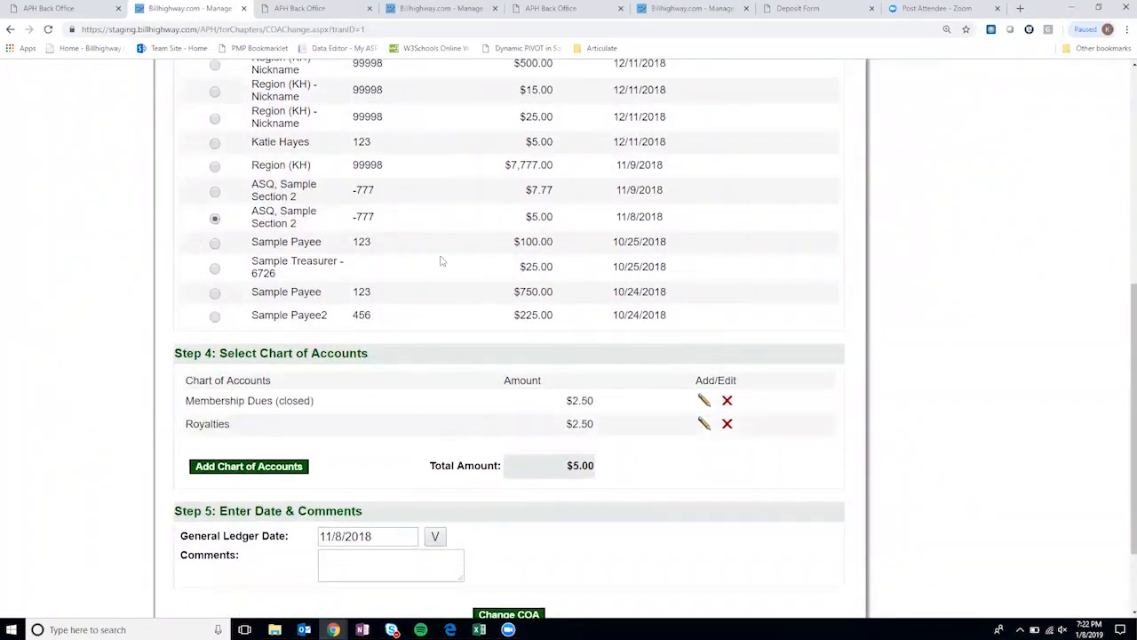
left_click(704, 400)
left_click(351, 404)
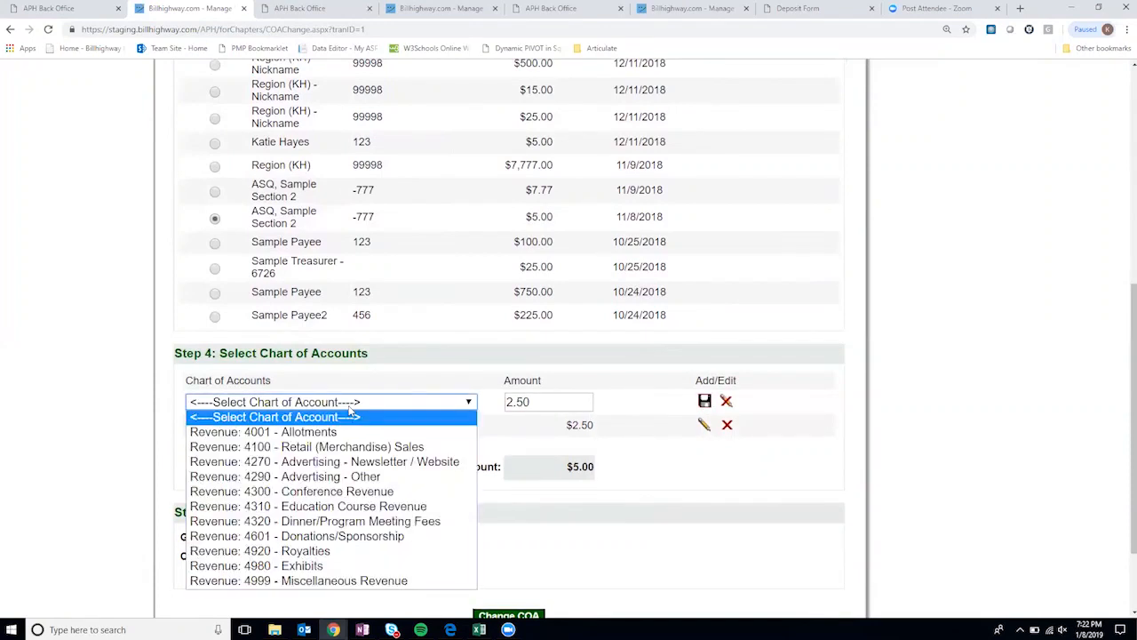
left_click(351, 409)
- Review the deposit's coding details and place the cursor in the comments field
scroll(949, 406, "down", 2)
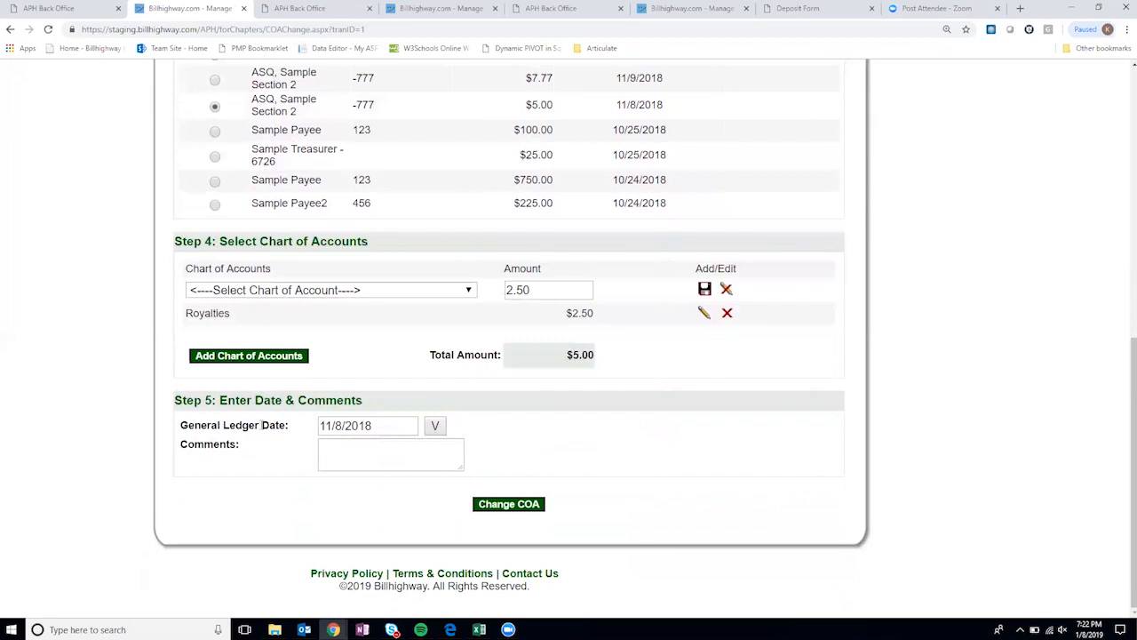
scroll(424, 421, "up", 3)
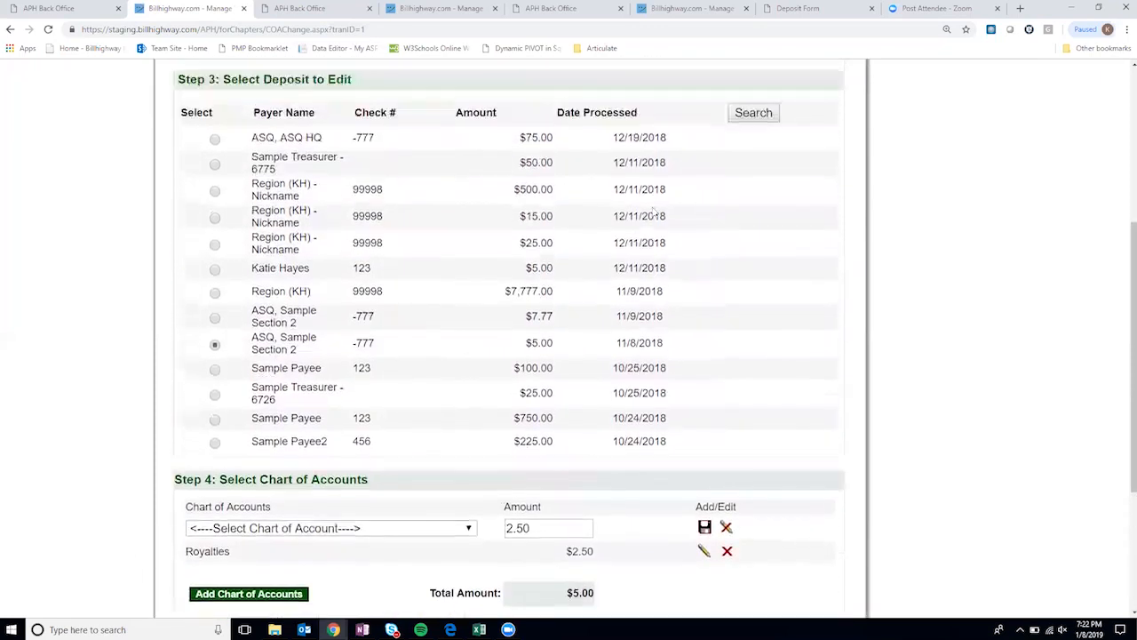
scroll(700, 344, "down", 2)
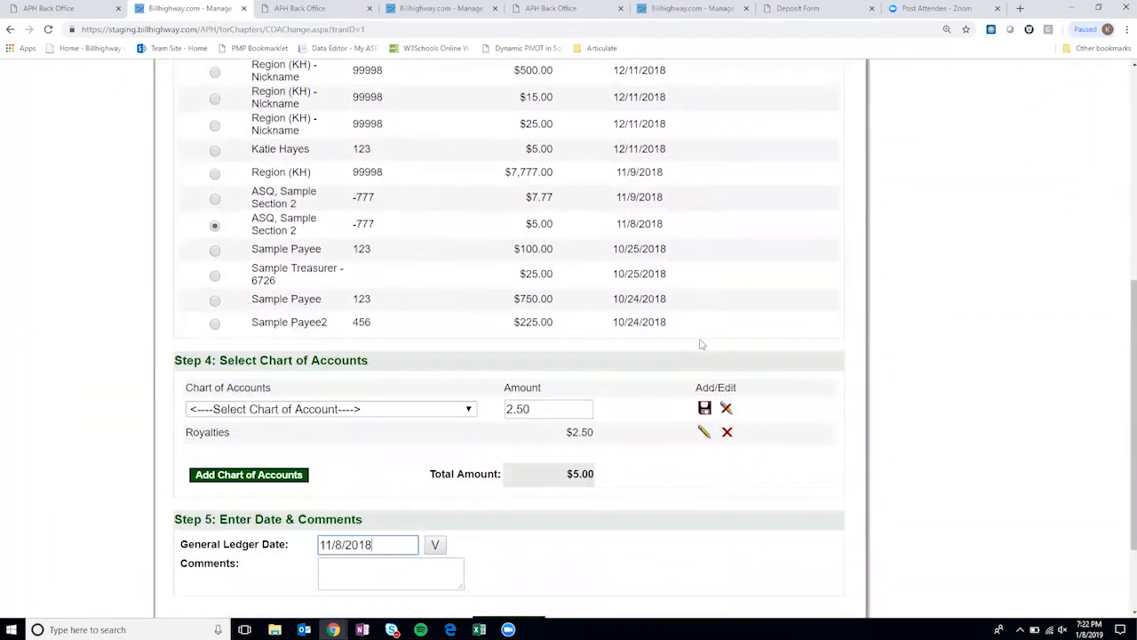
scroll(627, 382, "down", 1)
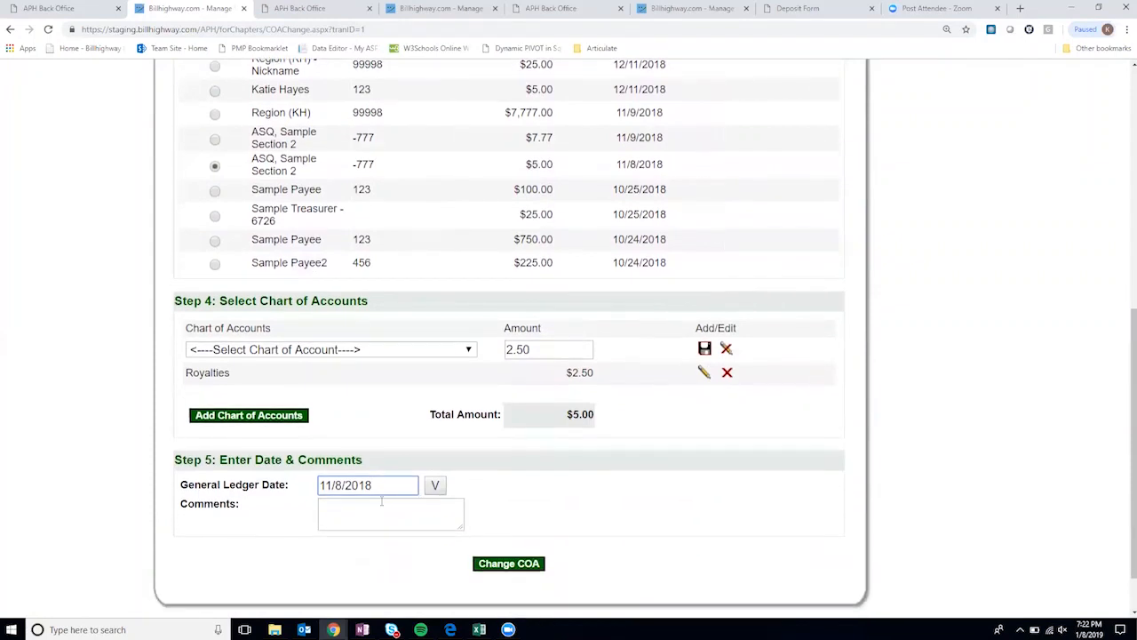
left_click(369, 509)
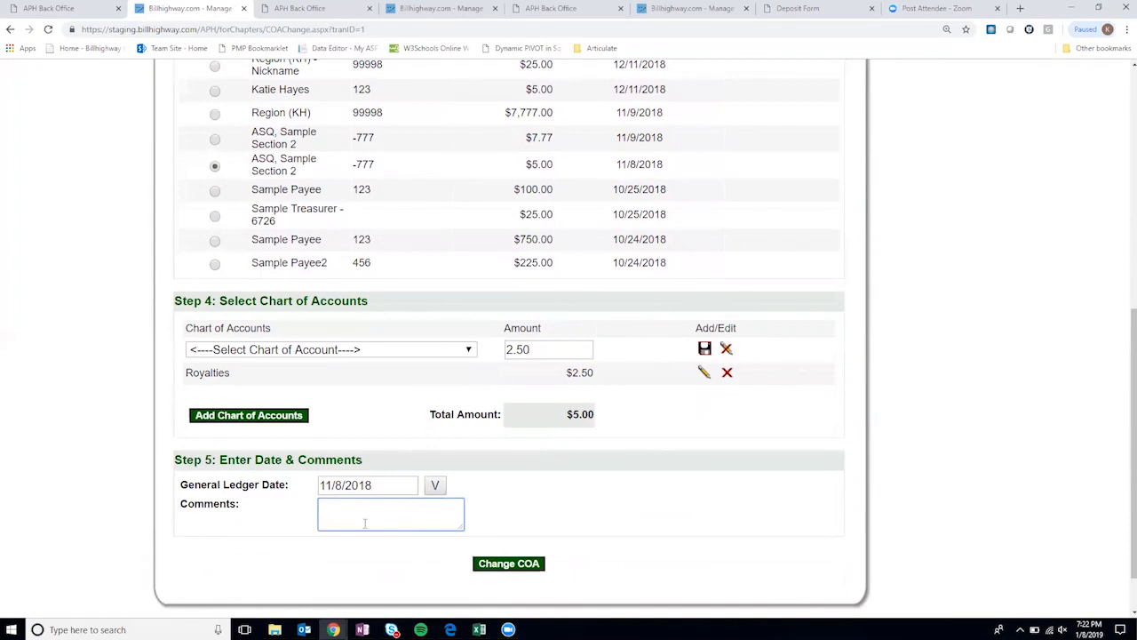
scroll(396, 557, "up", 5)
scroll(396, 558, "up", 4)
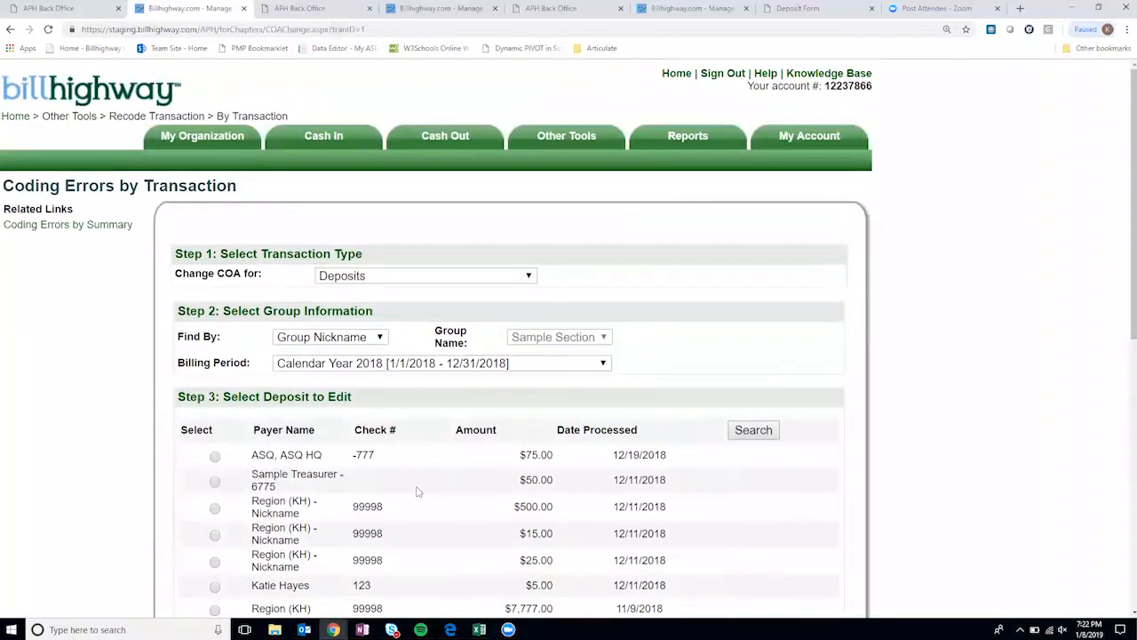
- Switch Change COA for to Checks and list the checks for Calendar Year 2018
left_click(380, 276)
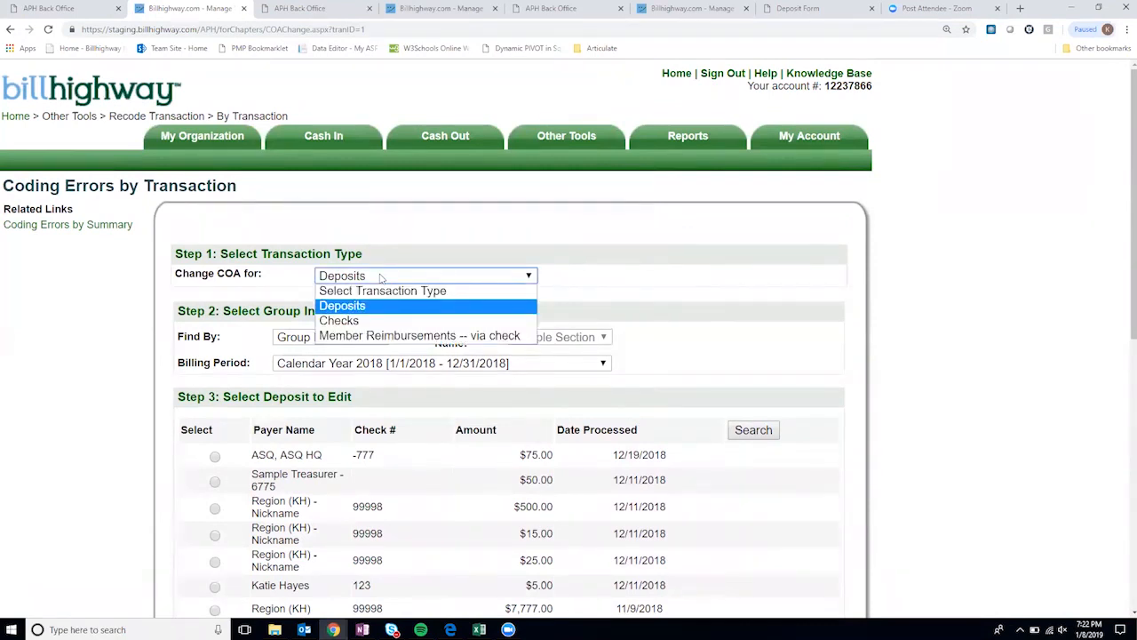
left_click(372, 321)
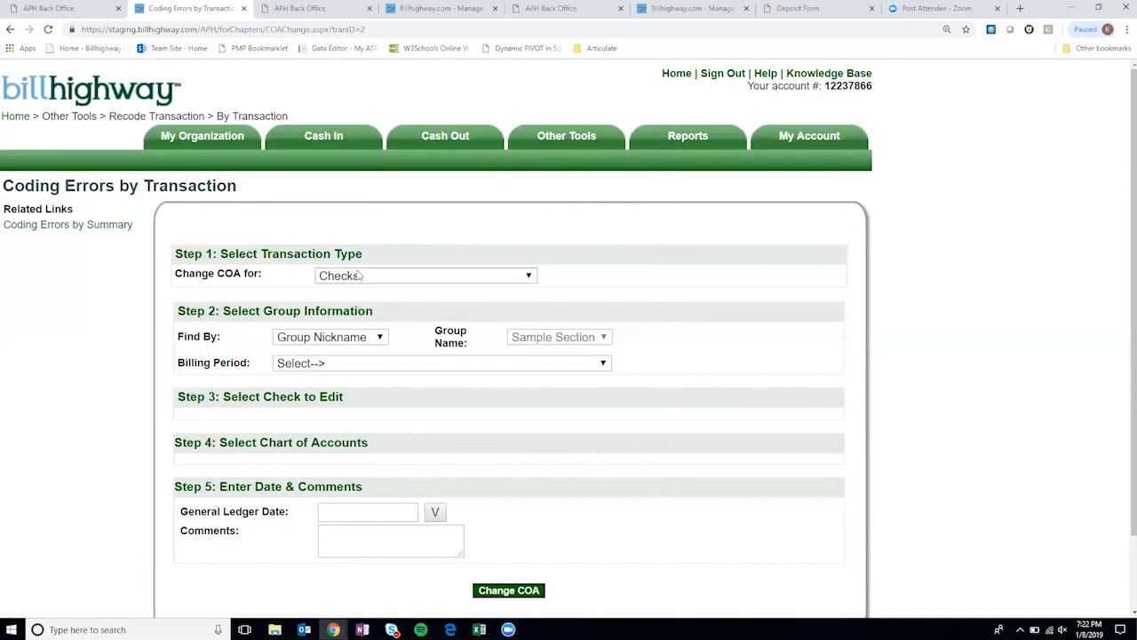
left_click(384, 370)
left_click(388, 408)
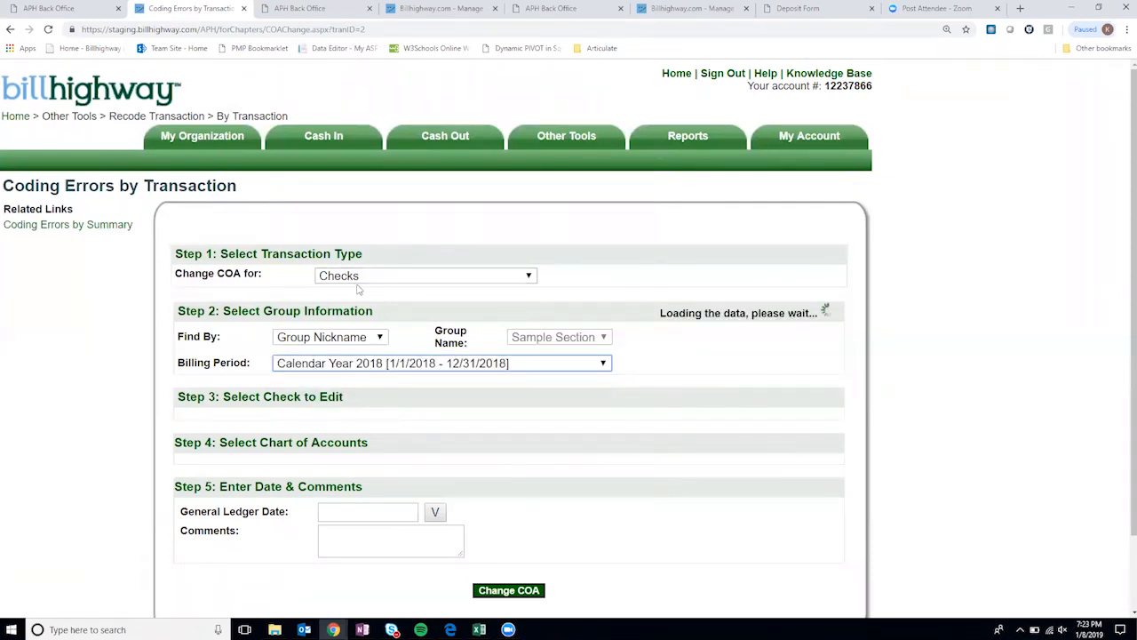
scroll(396, 422, "down", 1)
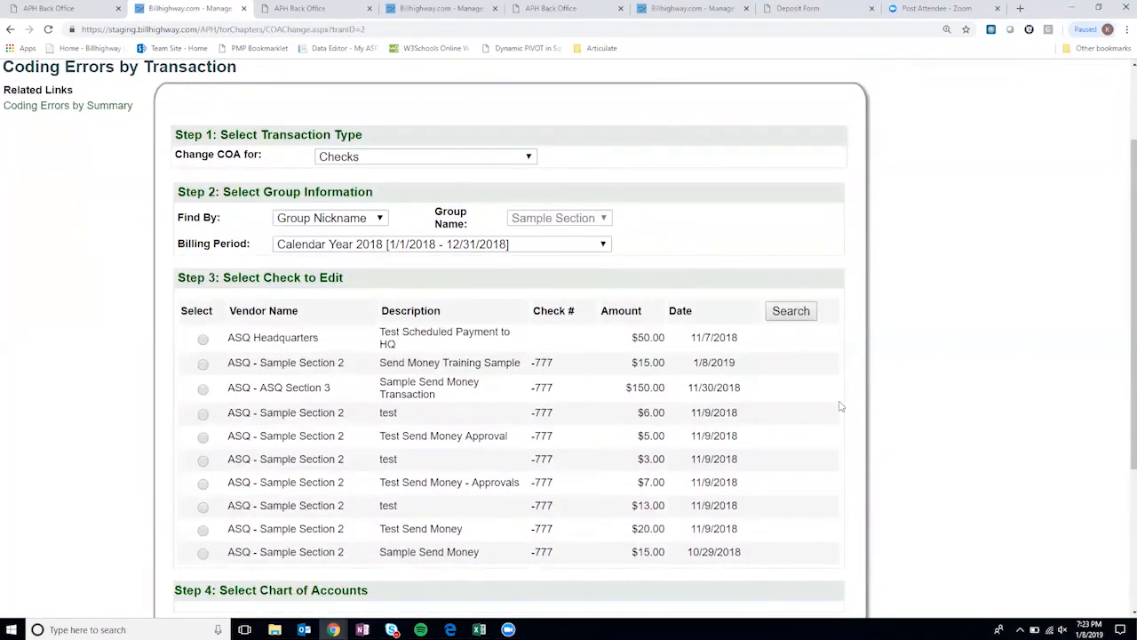
scroll(836, 416, "down", 1)
scroll(830, 422, "up", 2)
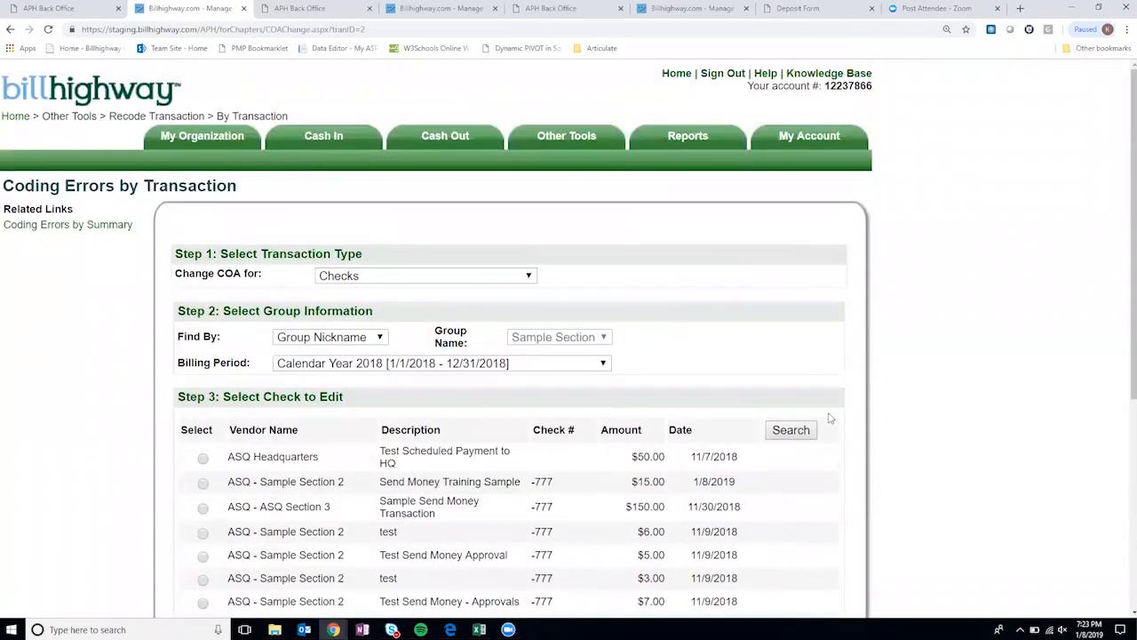
mouse_move(577, 137)
mouse_move(597, 216)
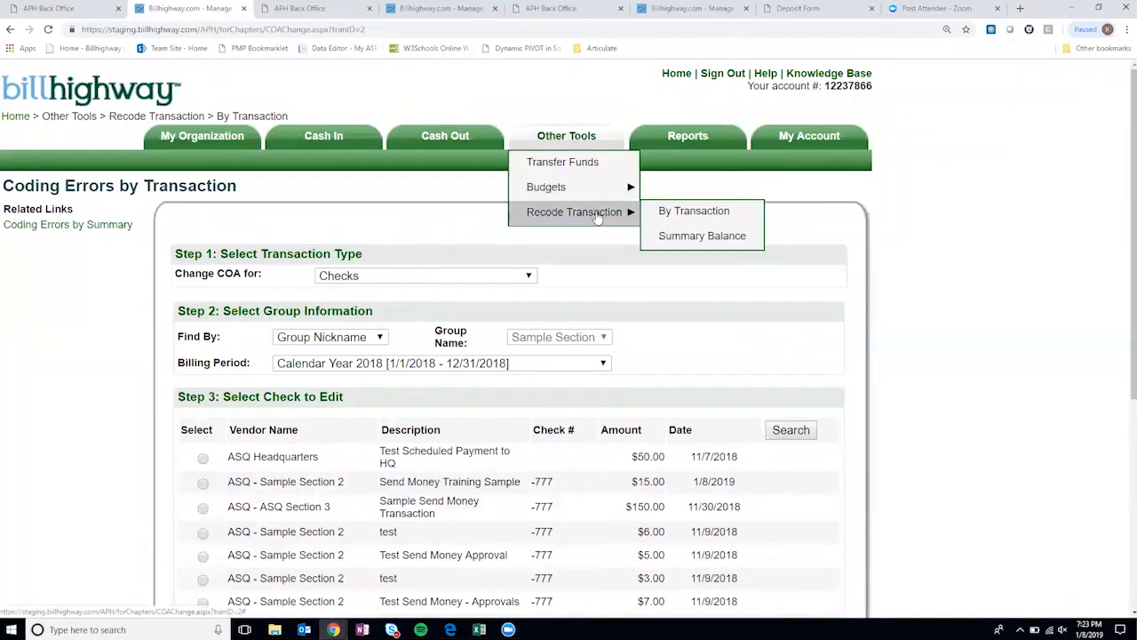
- Start a Summary Balance transfer with amount 50, date 12/05/2018 and reason 'coded incorrectly'
left_click(697, 240)
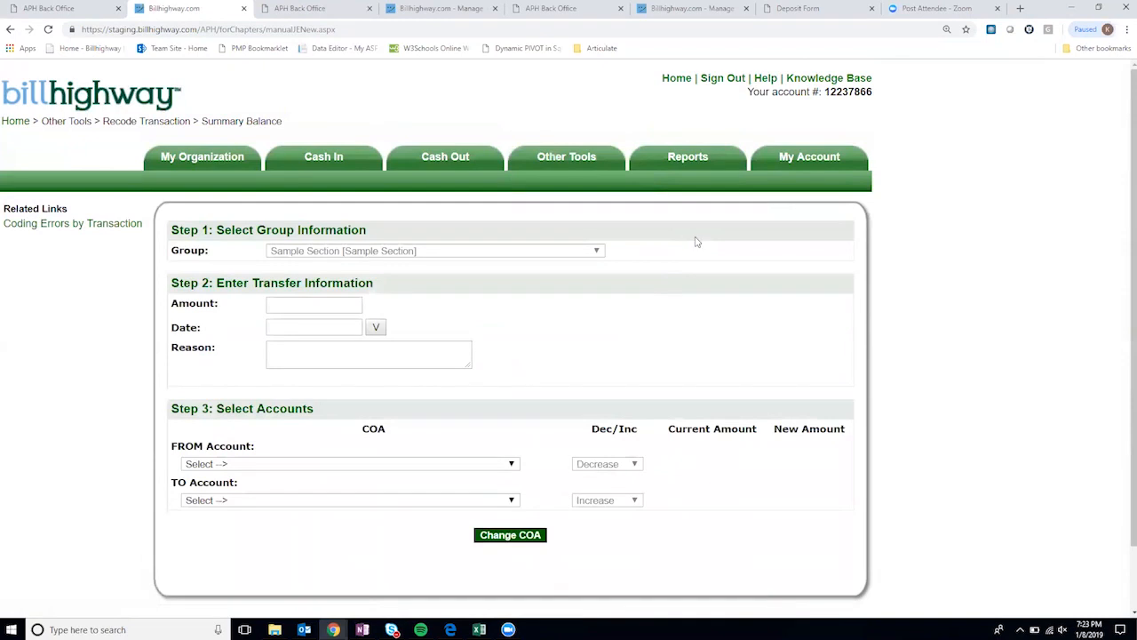
left_click(292, 306)
left_click(292, 330)
left_click(321, 329)
left_click(311, 353)
left_click(311, 353)
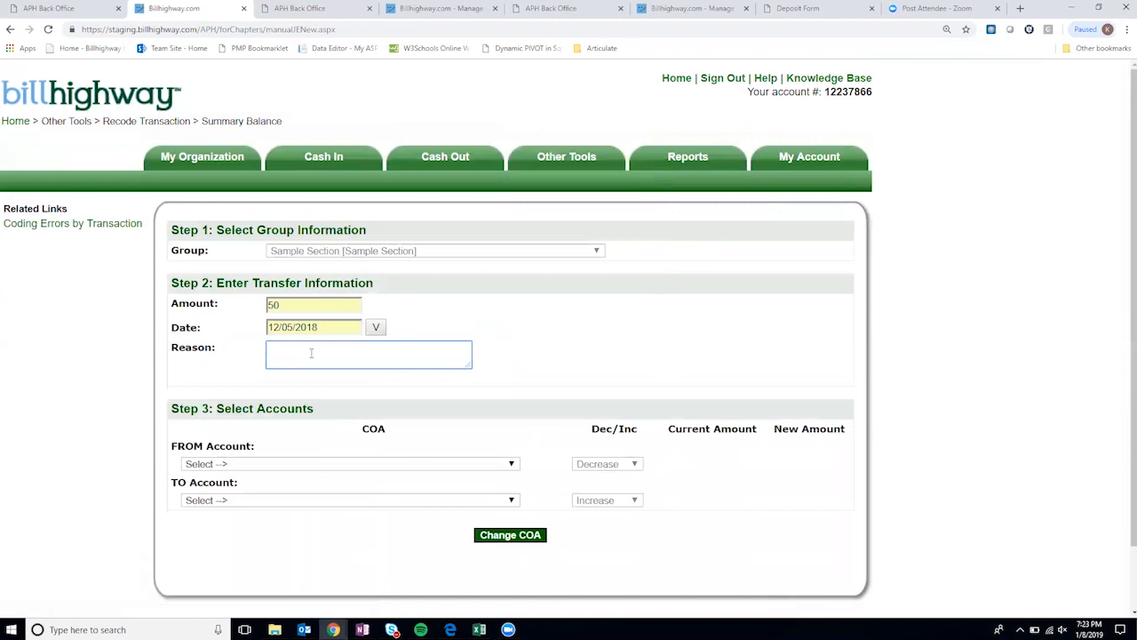
type("coded incorrectly")
scroll(459, 452, "down", 1)
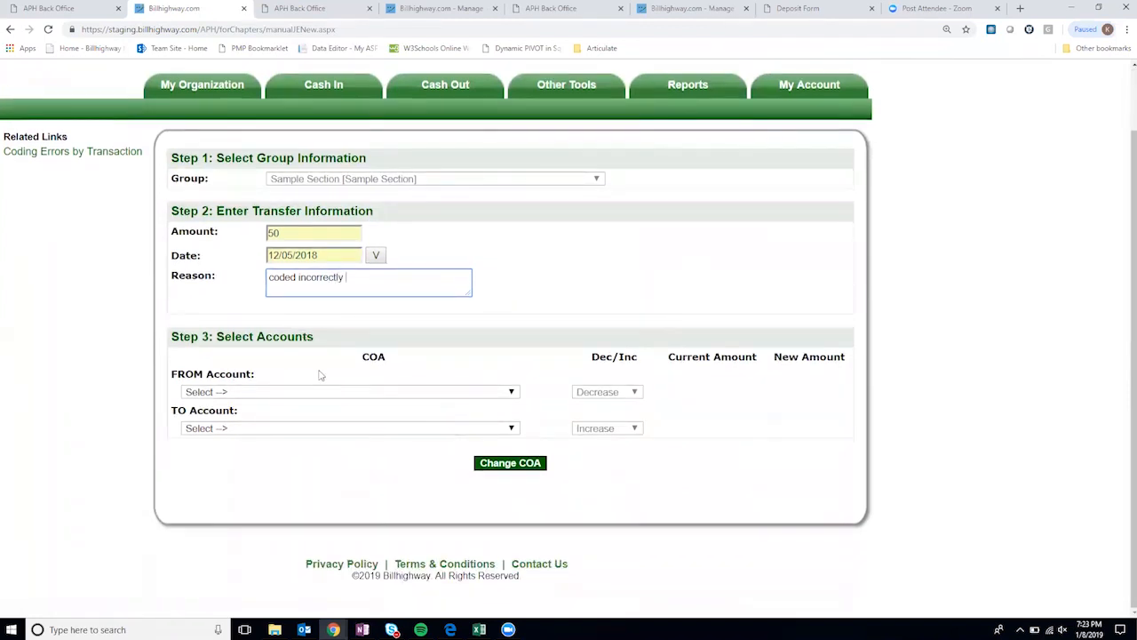
- Set the FROM account to 5585 - Education/Training and TO account to 5807 - Meeting Rooms
left_click(295, 392)
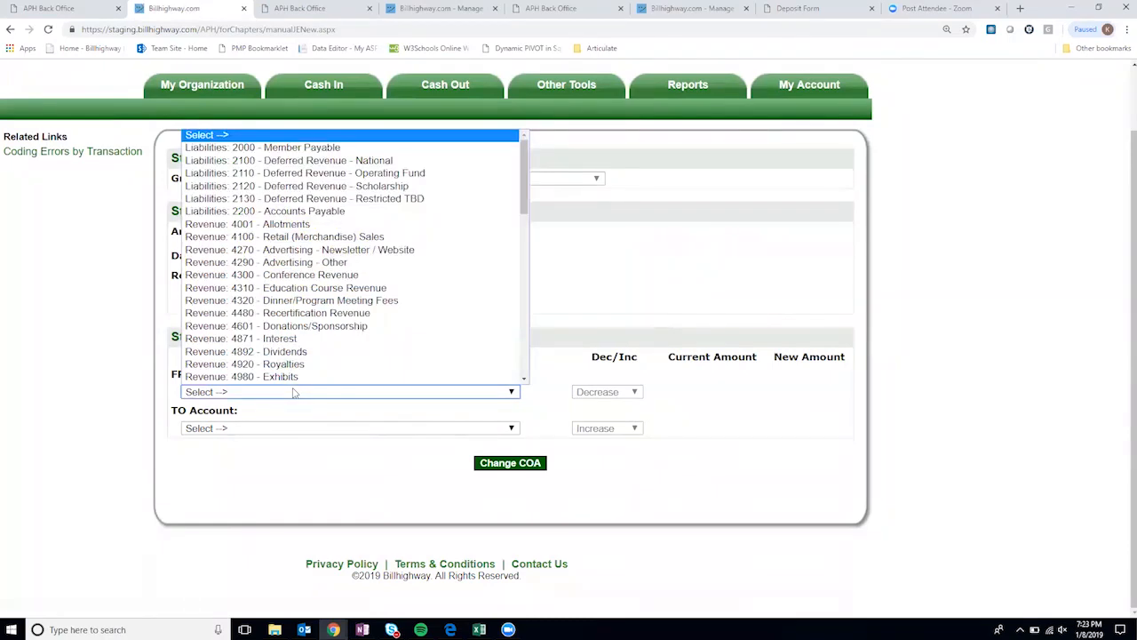
scroll(355, 285, "down", 5)
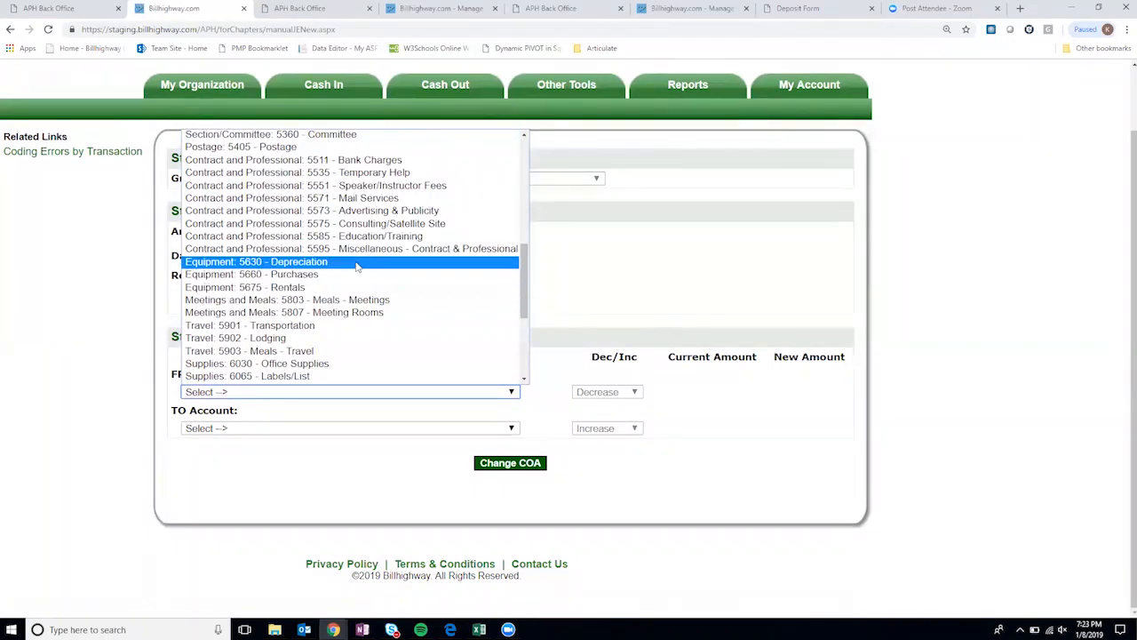
left_click(406, 238)
left_click(485, 428)
scroll(469, 403, "down", 5)
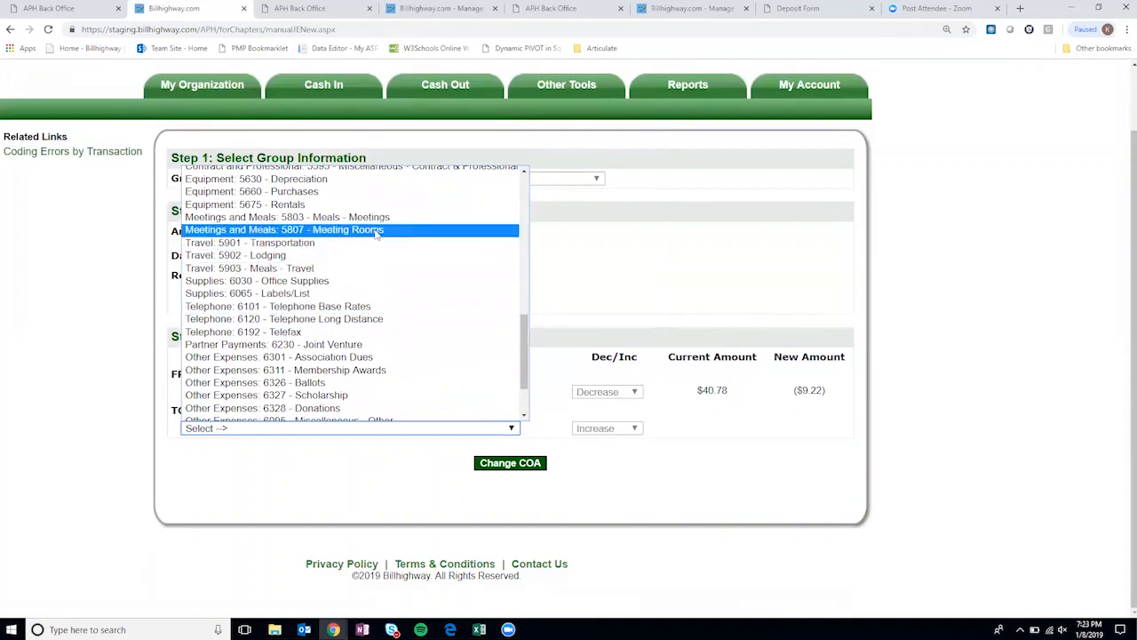
left_click(377, 233)
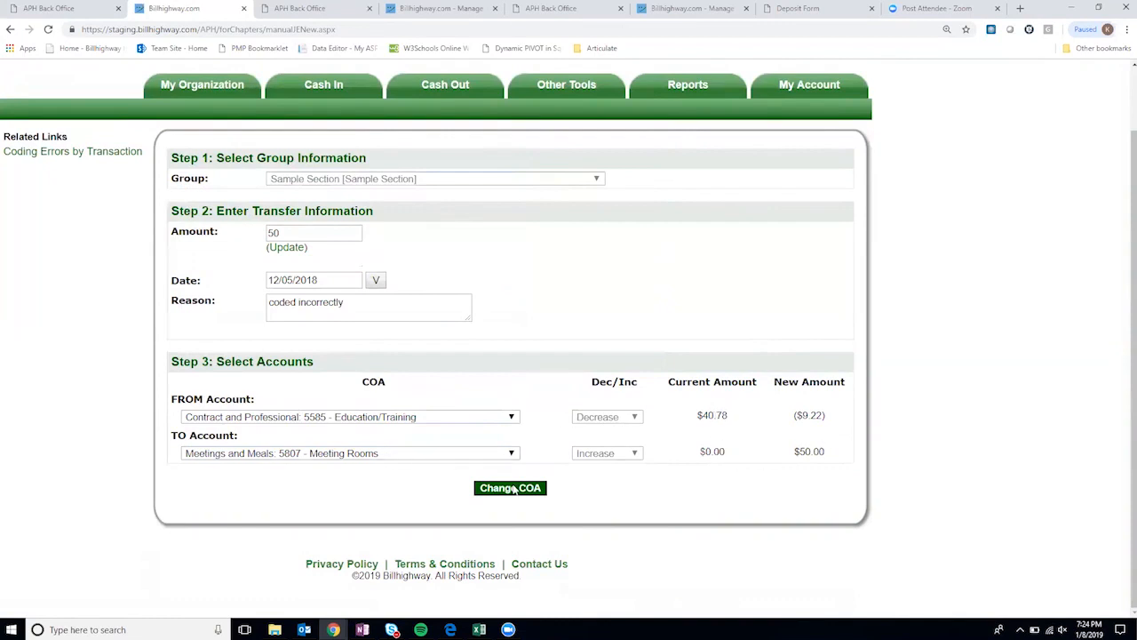
- Submit the Change COA transfer of 50 and check the success confirmation
left_click(515, 491)
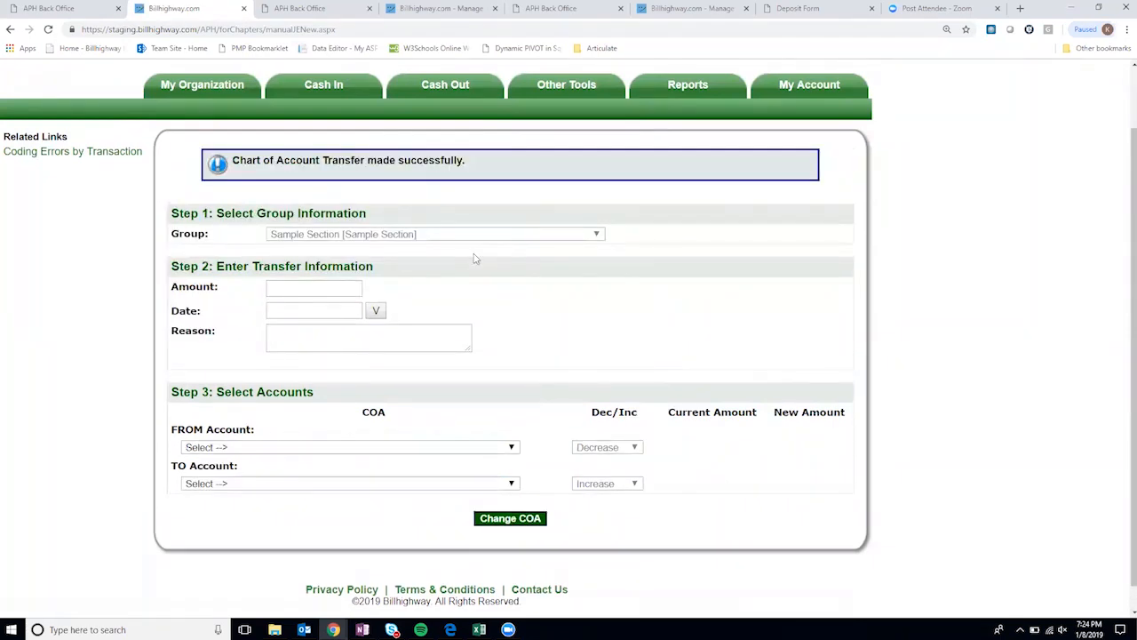
scroll(745, 182, "up", 1)
mouse_move(595, 157)
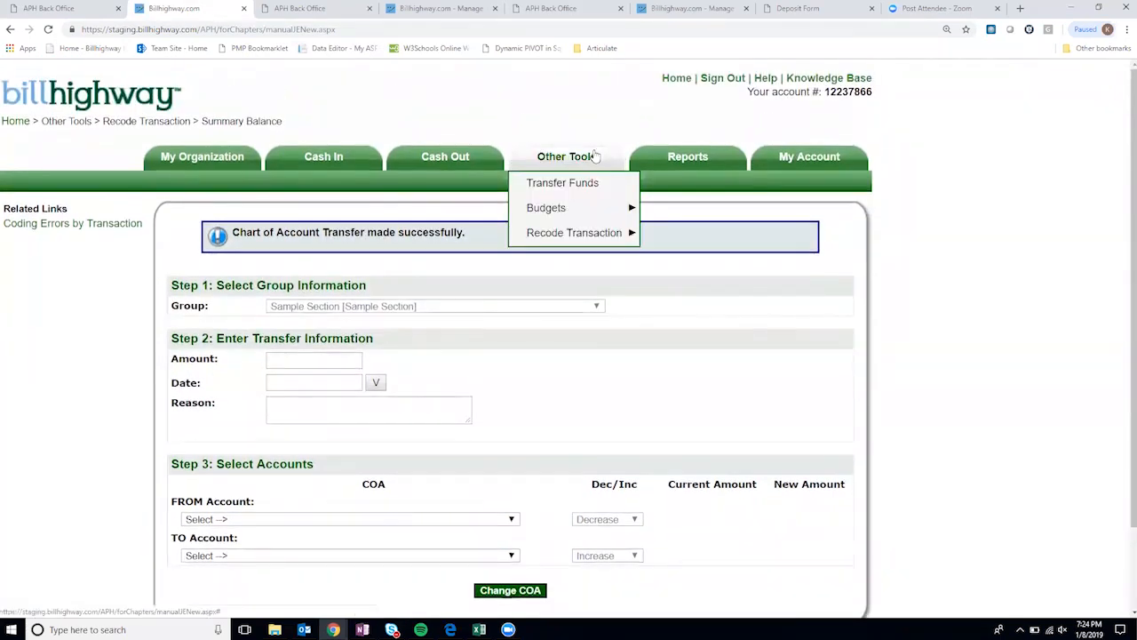
mouse_move(586, 232)
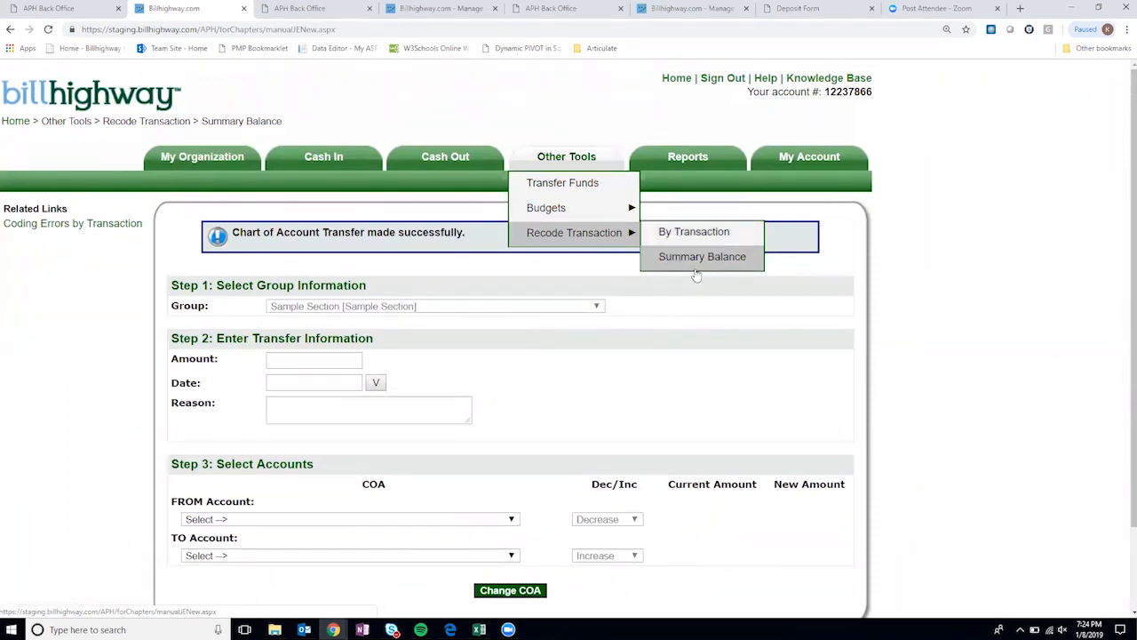
mouse_move(707, 160)
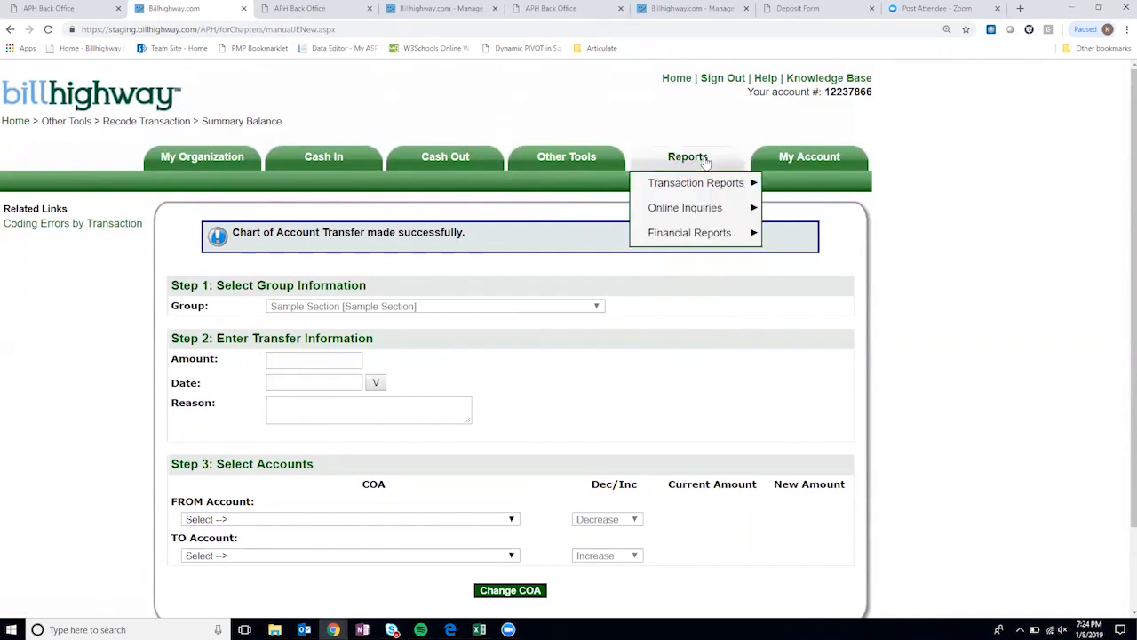
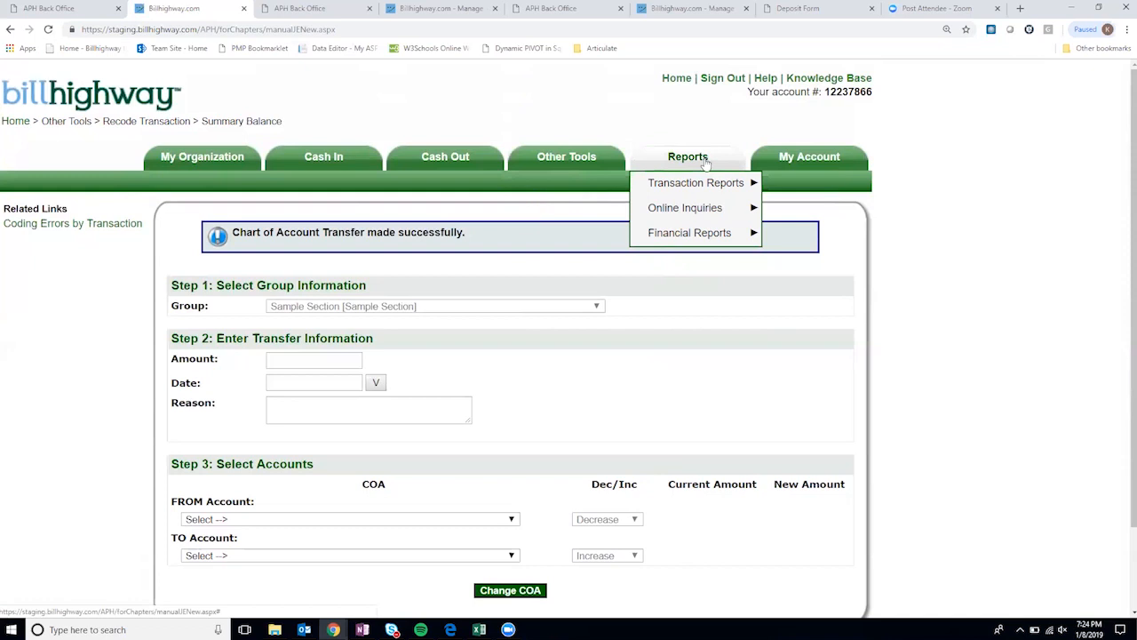
- Open the Prepaid Card transaction report criteria page from the Transaction Reports menu
mouse_move(706, 186)
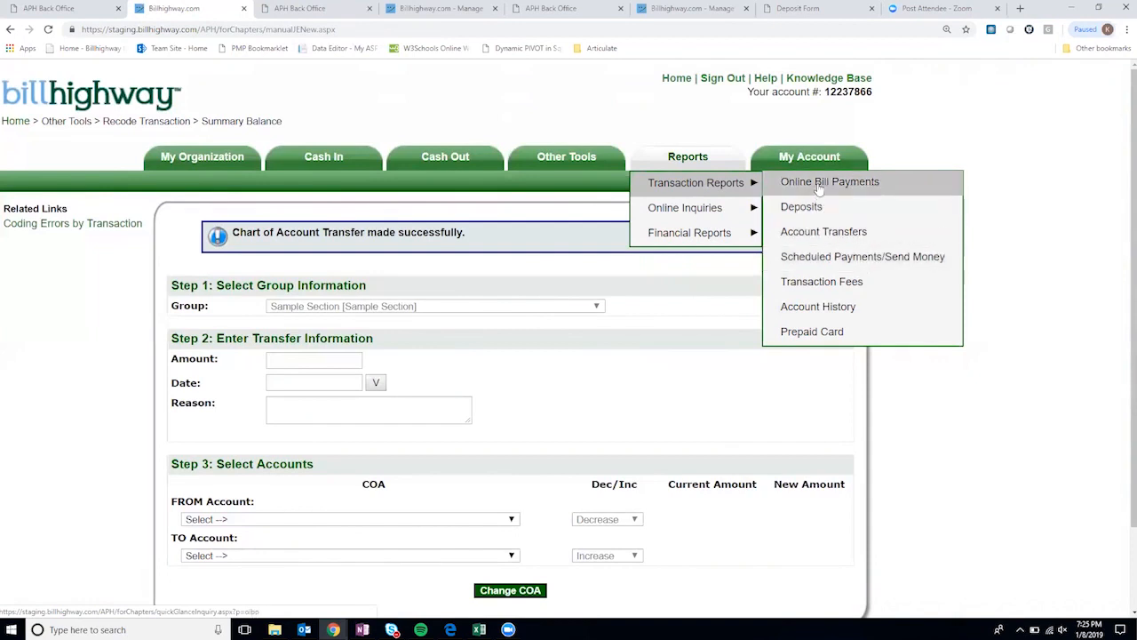
left_click(829, 332)
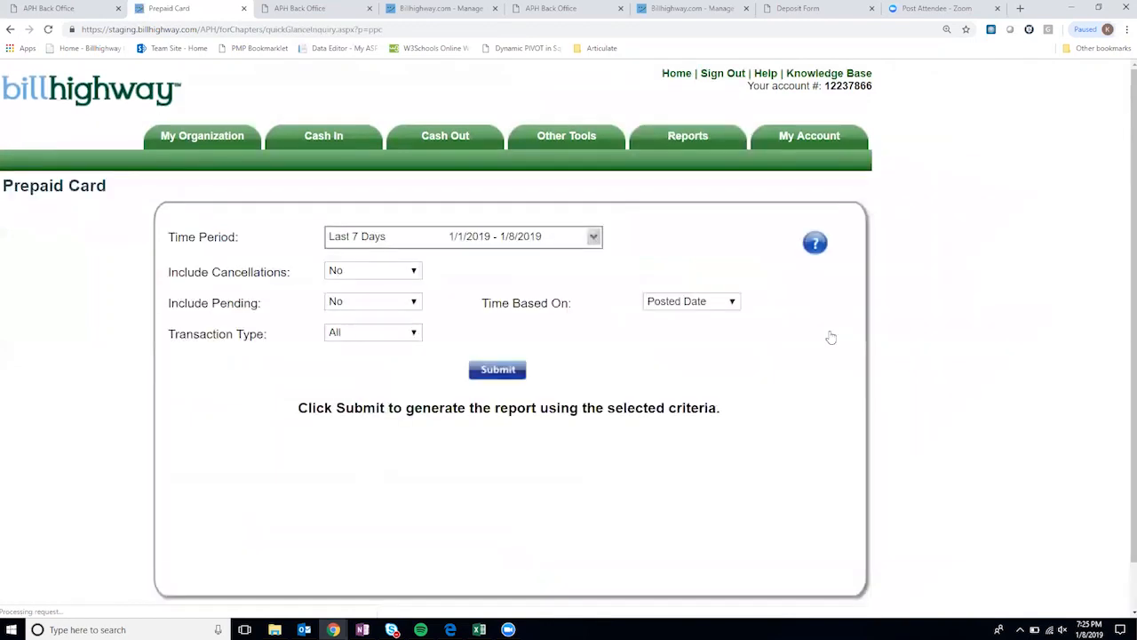
- Apply a custom Prepaid Card date range from 9/2/2018 to 1/8/2019
left_click(593, 238)
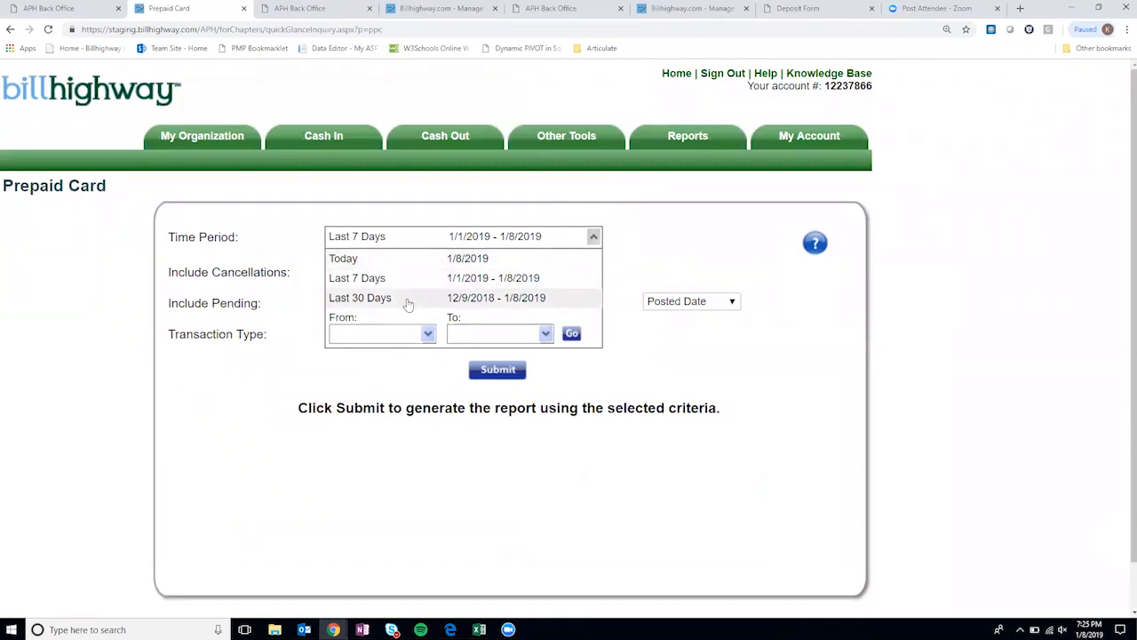
left_click(427, 334)
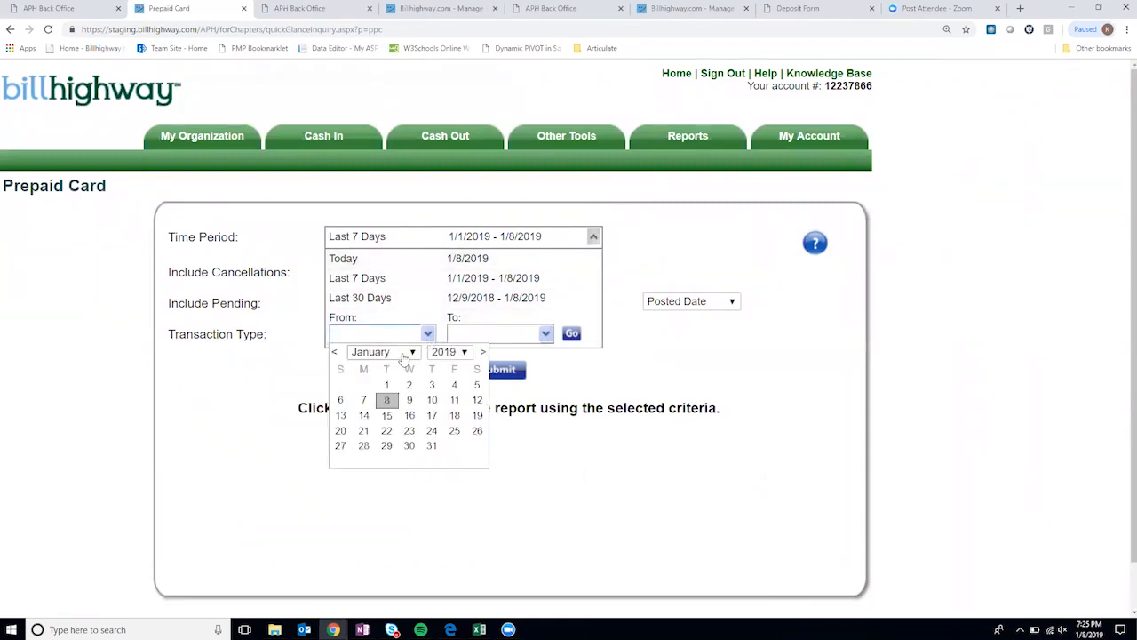
left_click(404, 356)
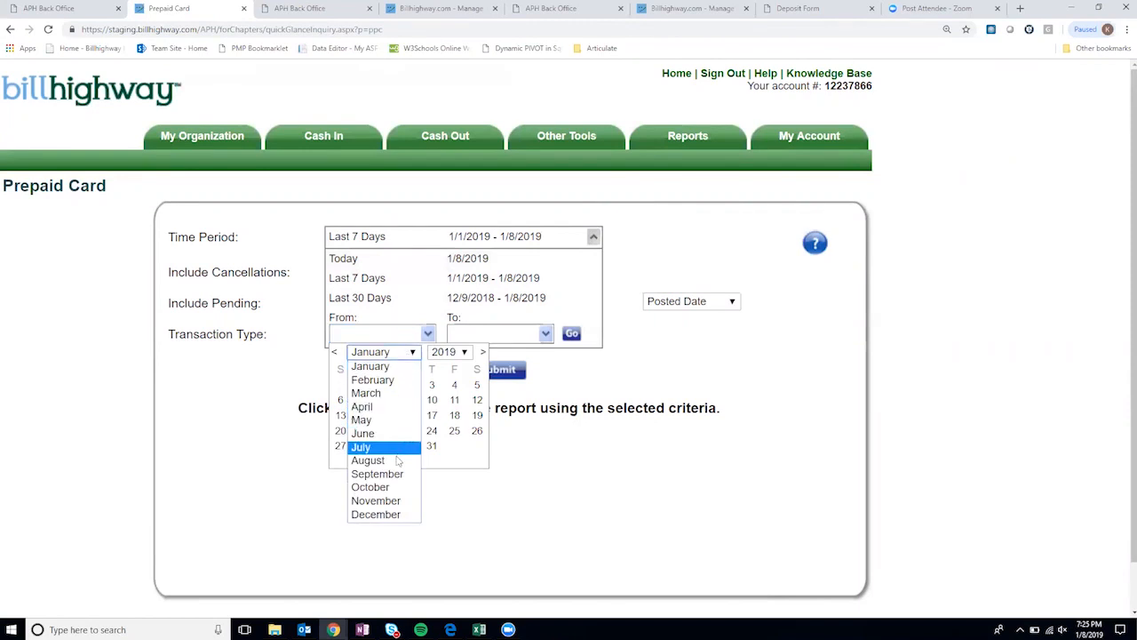
left_click(377, 473)
left_click(453, 352)
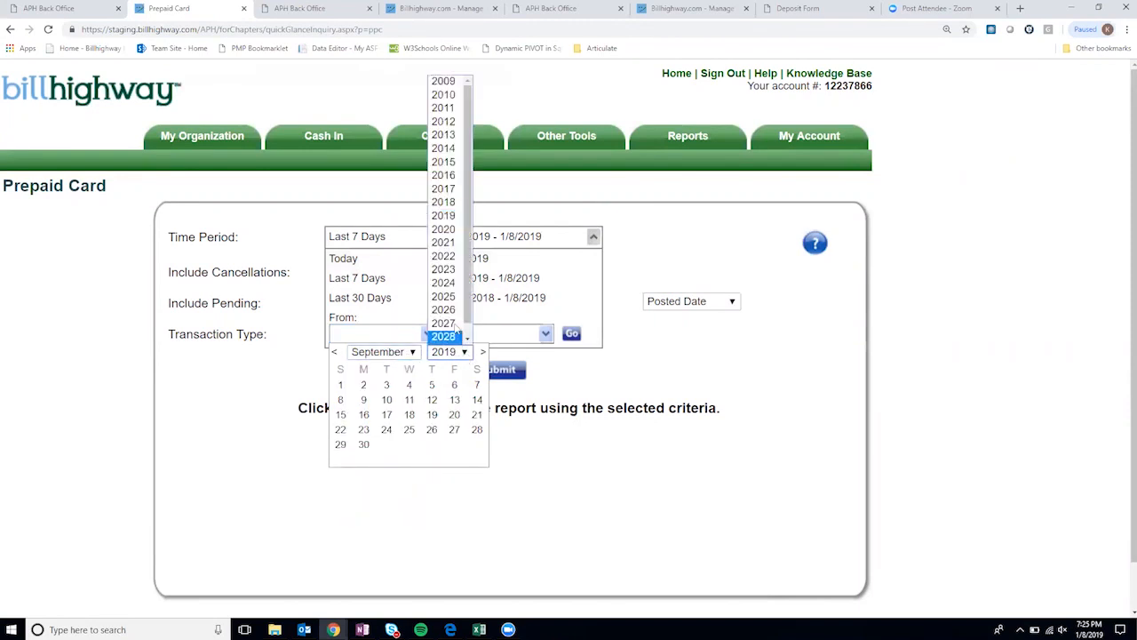
left_click(451, 204)
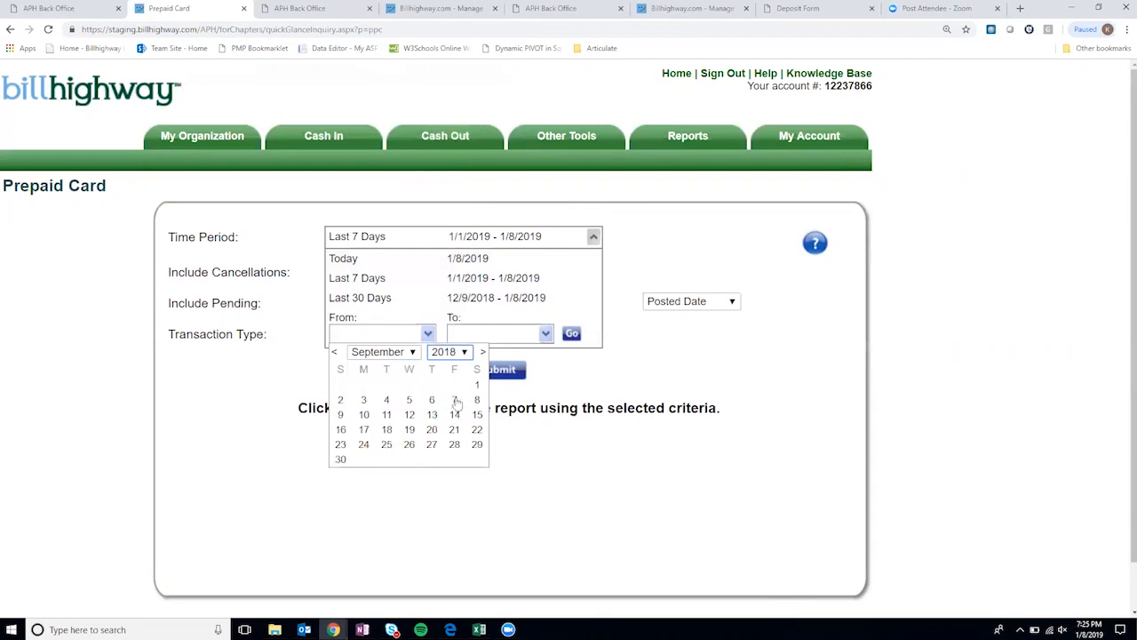
left_click(340, 400)
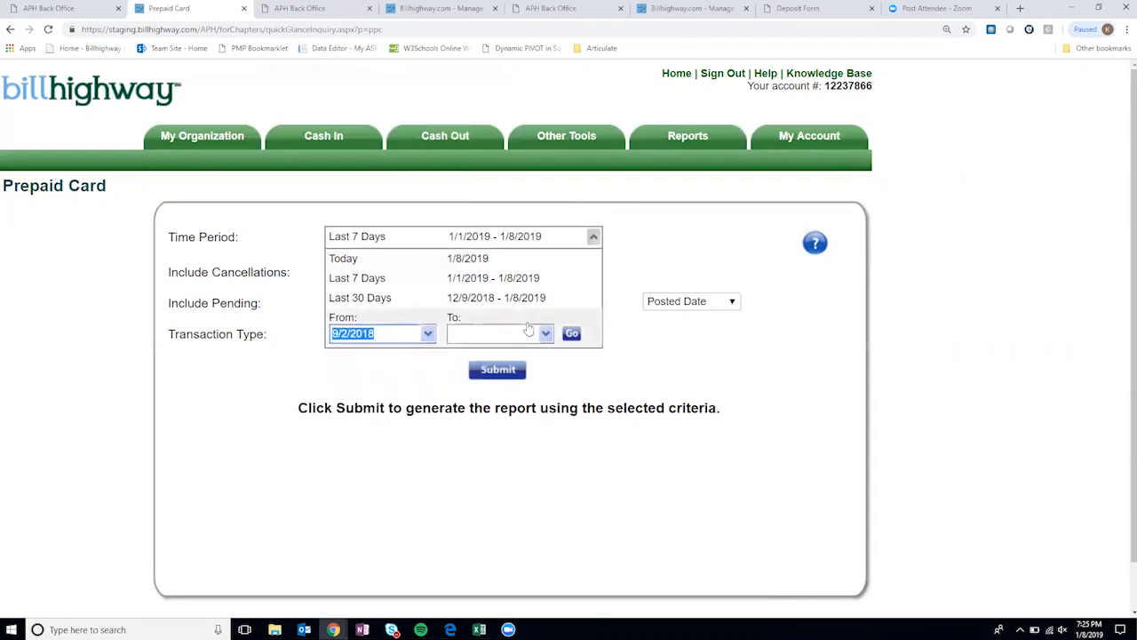
left_click(544, 333)
left_click(504, 400)
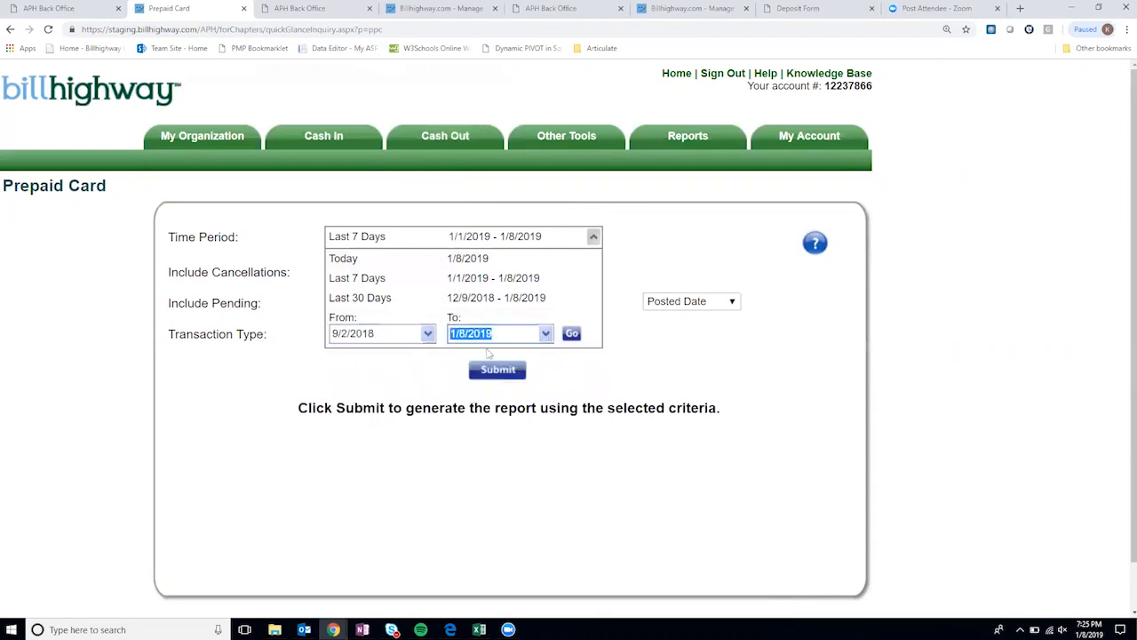
left_click(573, 334)
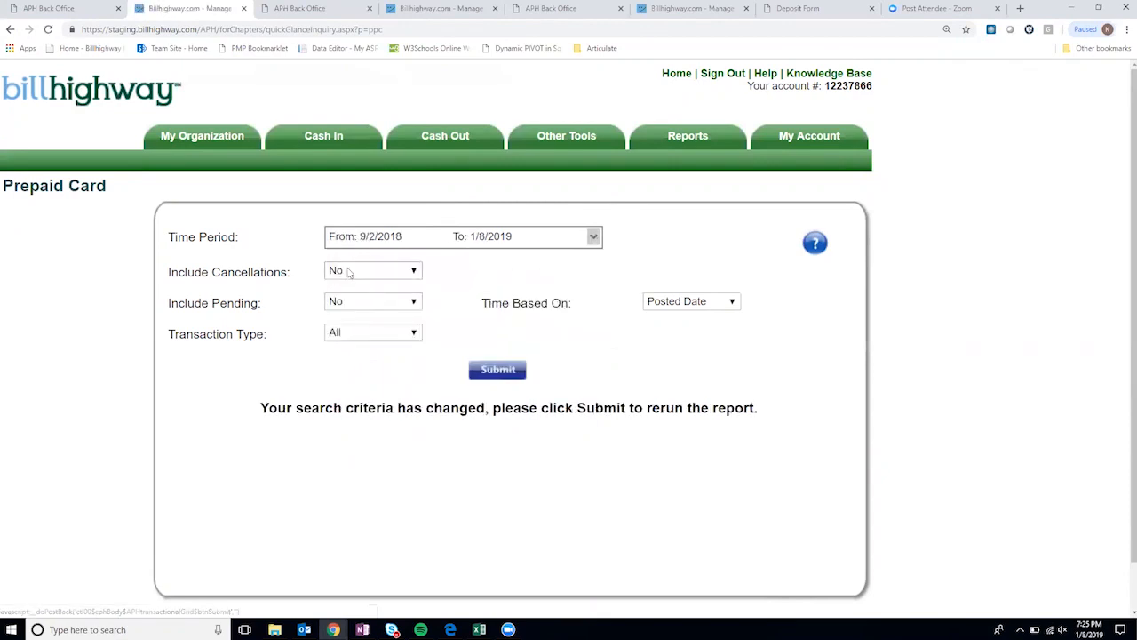
- Set Include Cancellations and Include Pending to Yes, keep Transaction Type All, and submit
left_click(360, 274)
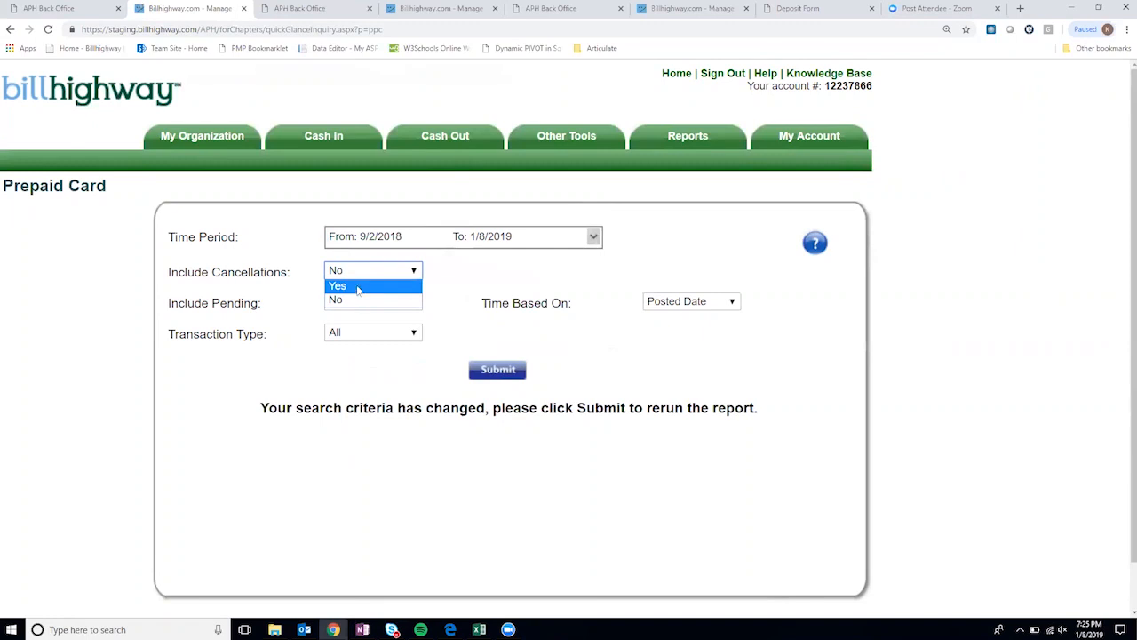
left_click(358, 286)
left_click(360, 303)
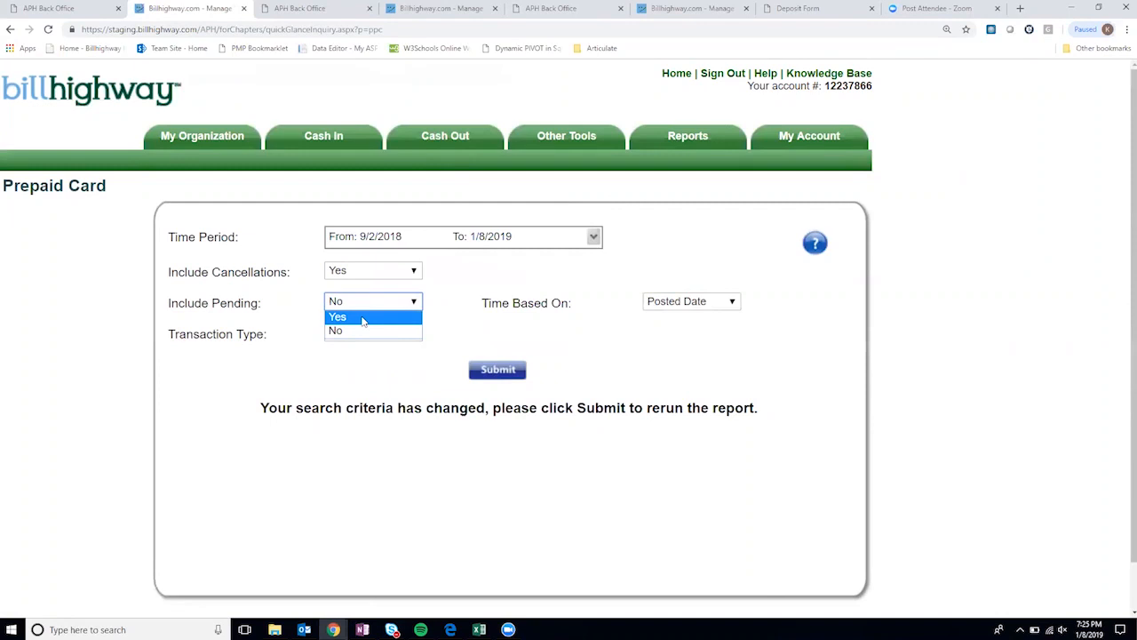
left_click(362, 319)
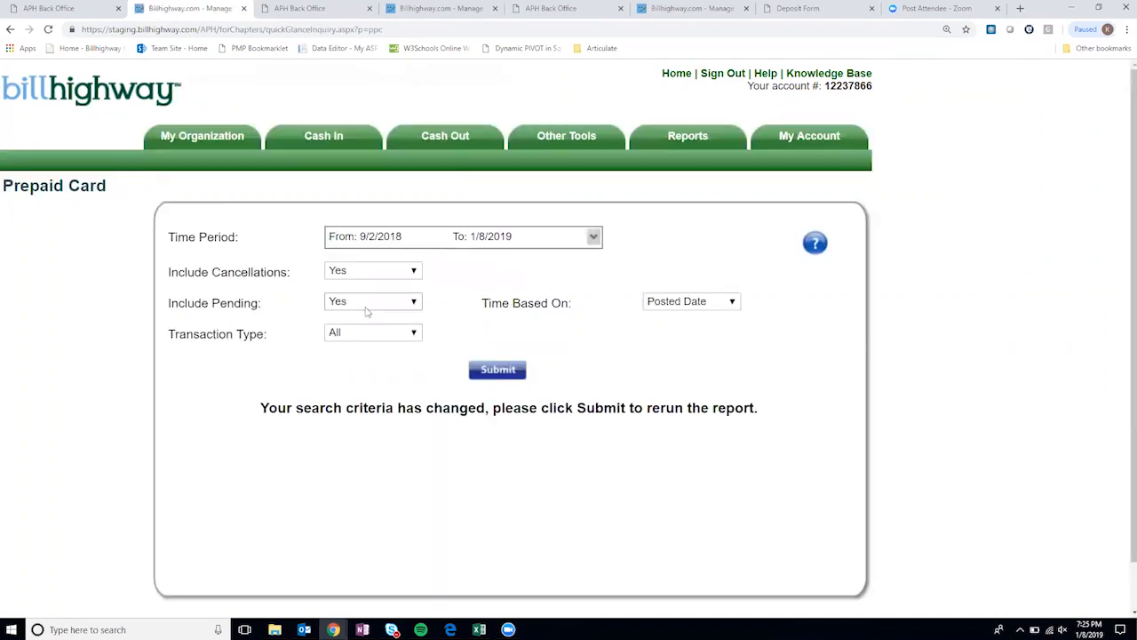
left_click(354, 334)
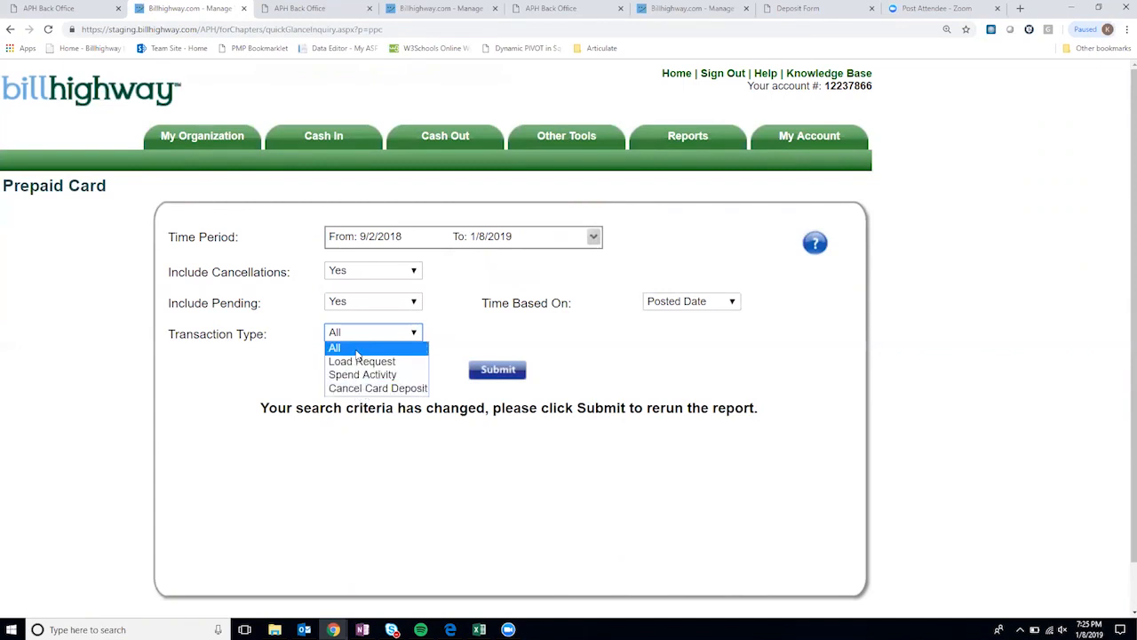
left_click(358, 349)
left_click(499, 368)
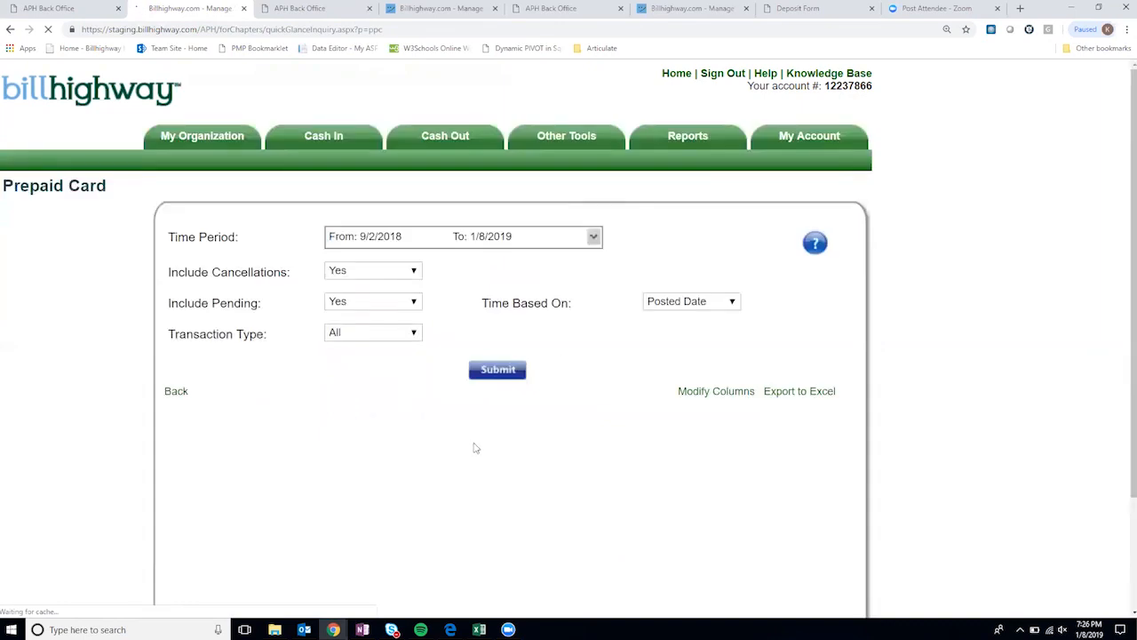
- Scroll across every column of the Prepaid Card results, then go to Modify Columns
scroll(457, 437, "down", 1)
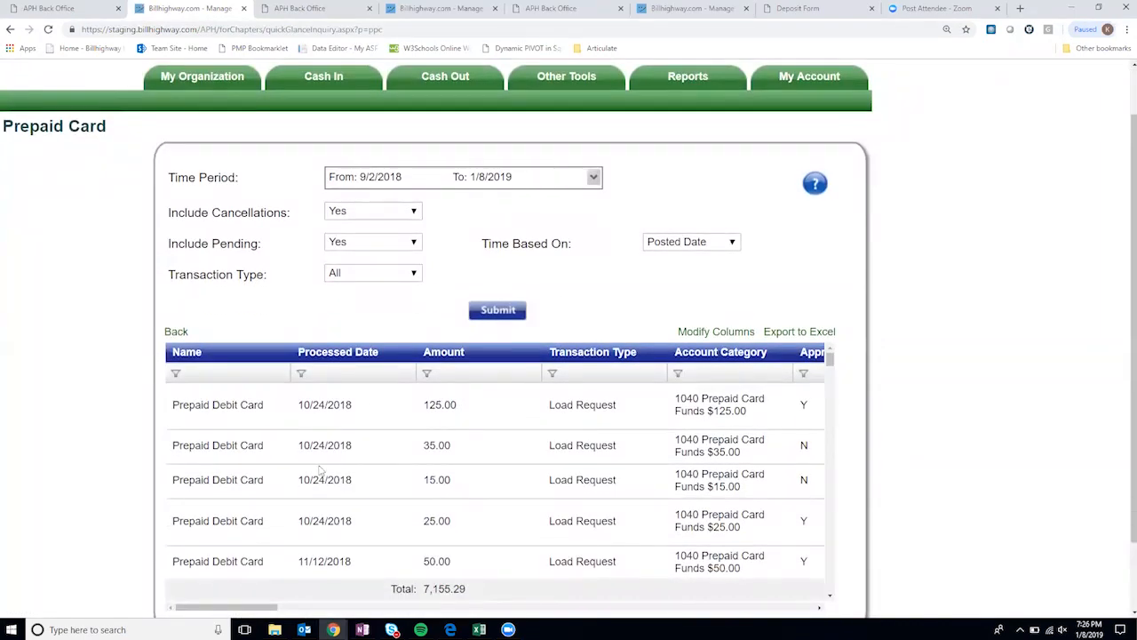
scroll(457, 437, "down", 1)
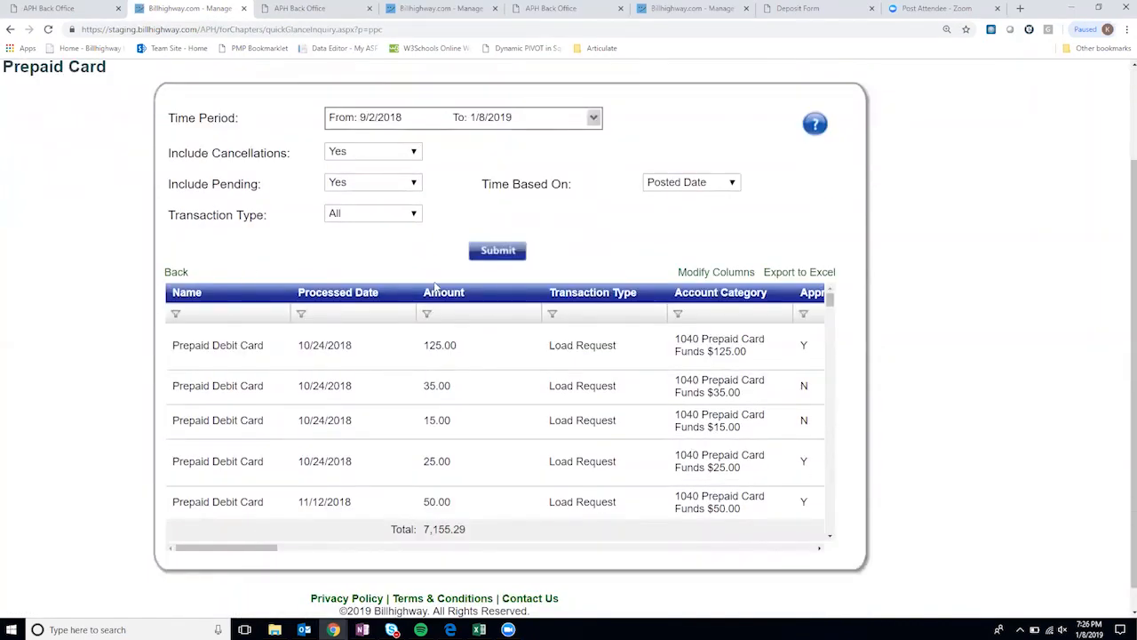
left_click_drag(257, 549, 319, 548)
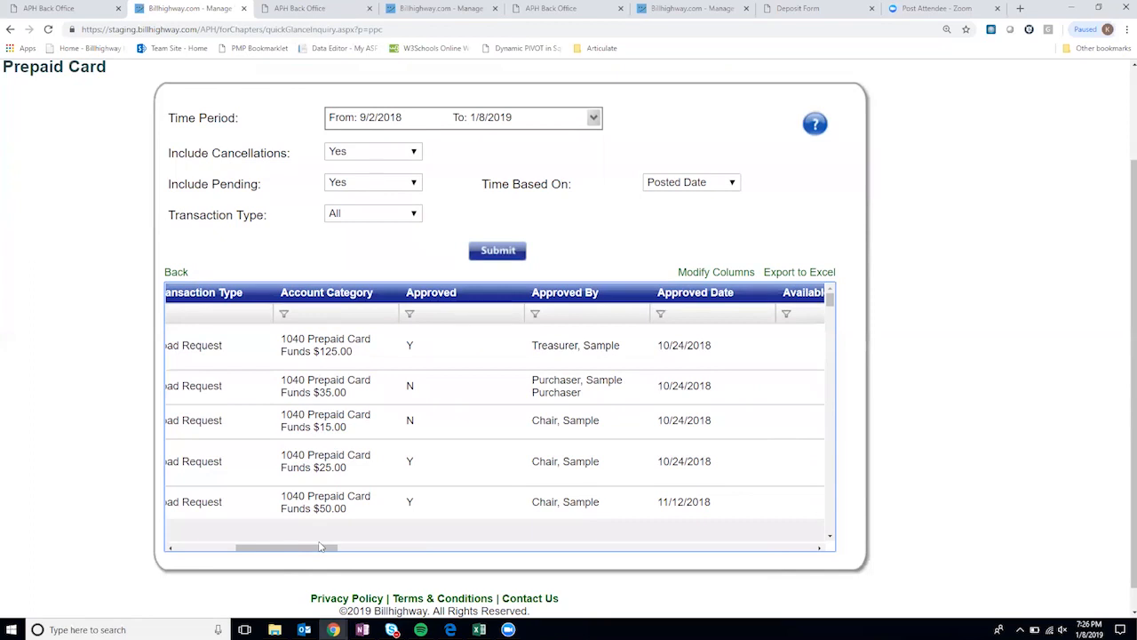
left_click_drag(293, 548, 766, 548)
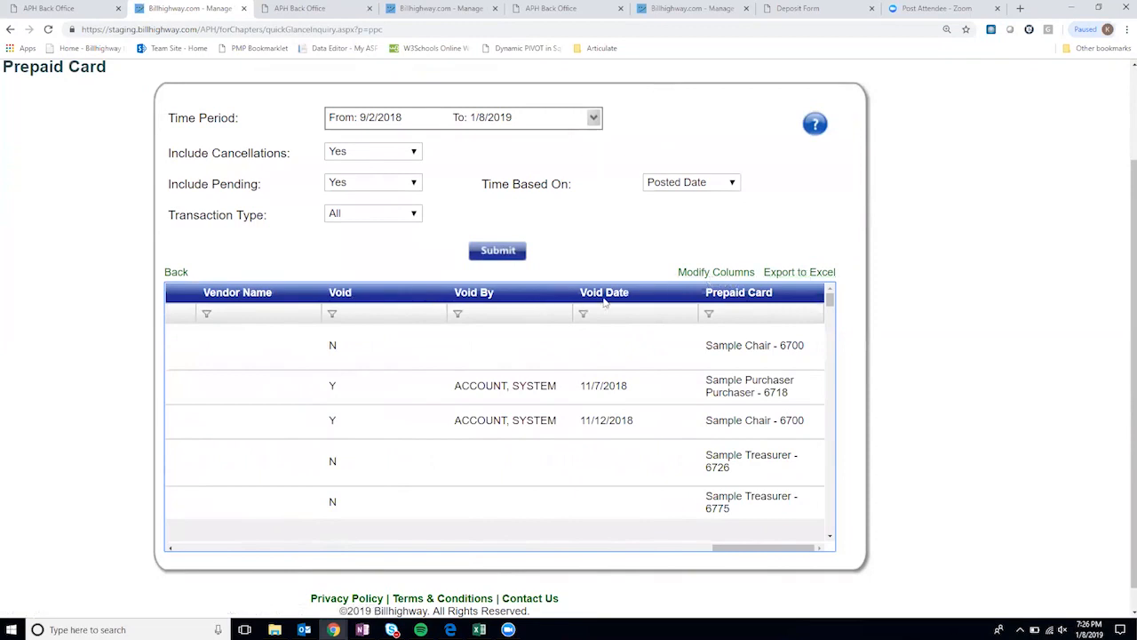
left_click(731, 277)
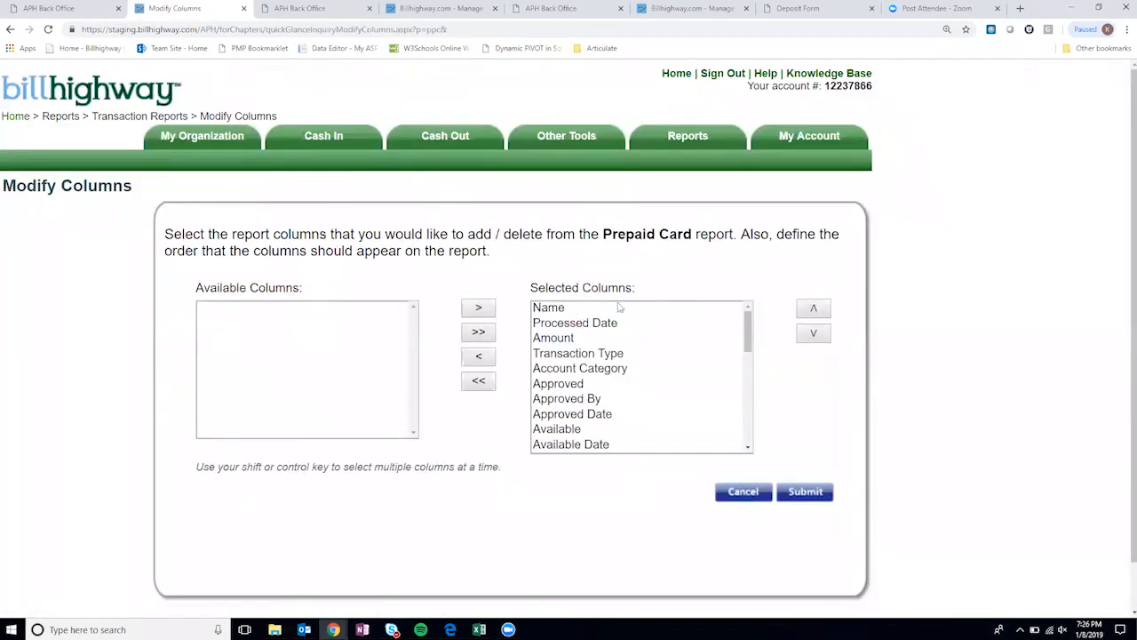
- Remove the Account Category and Processed Date columns, then add both back
left_click_drag(619, 307, 638, 292)
left_click(624, 367)
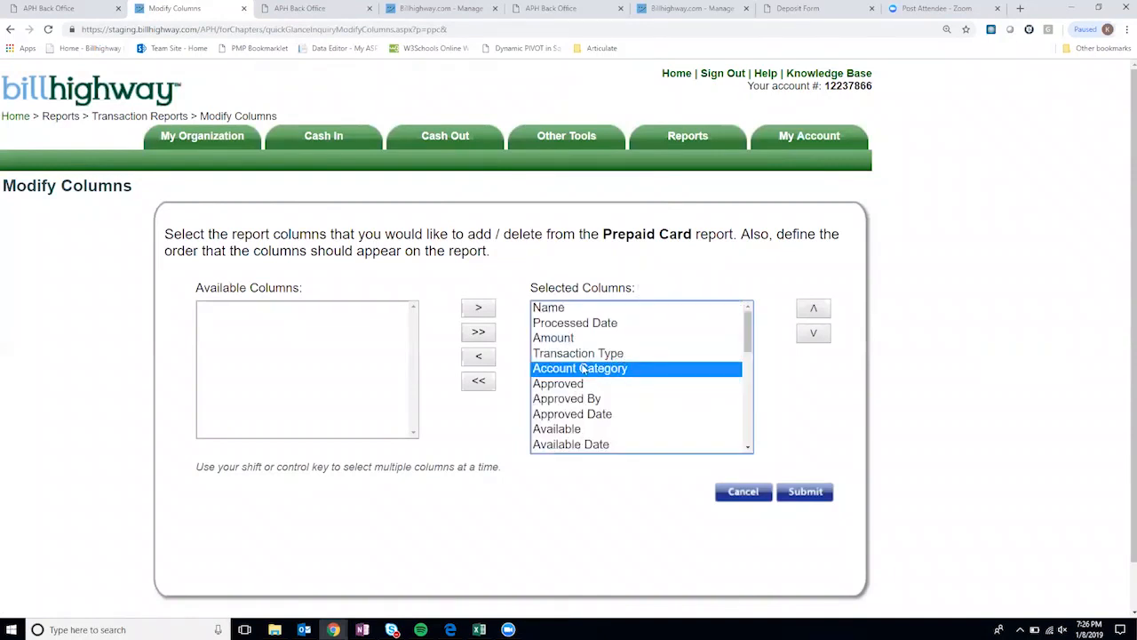
left_click(491, 362)
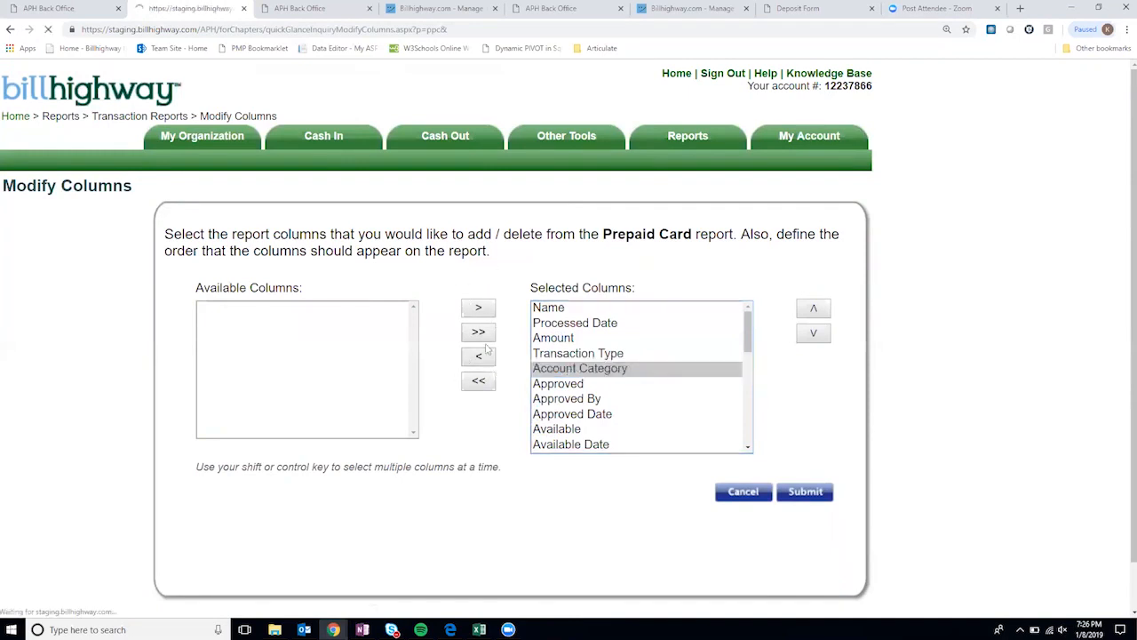
left_click(587, 324)
left_click(491, 359)
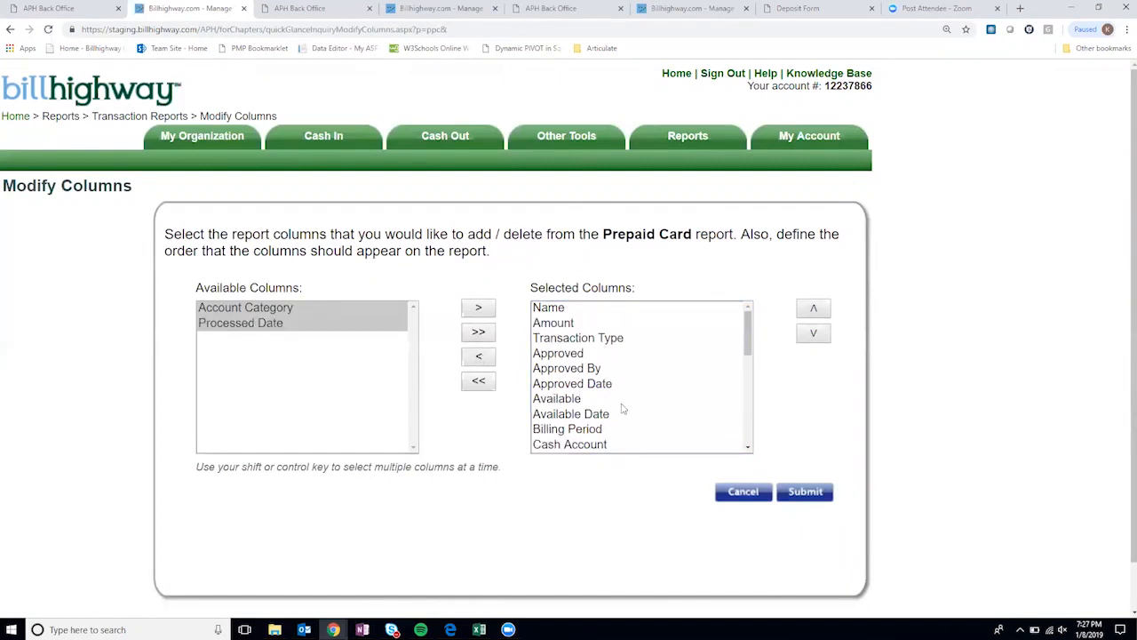
left_click(488, 332)
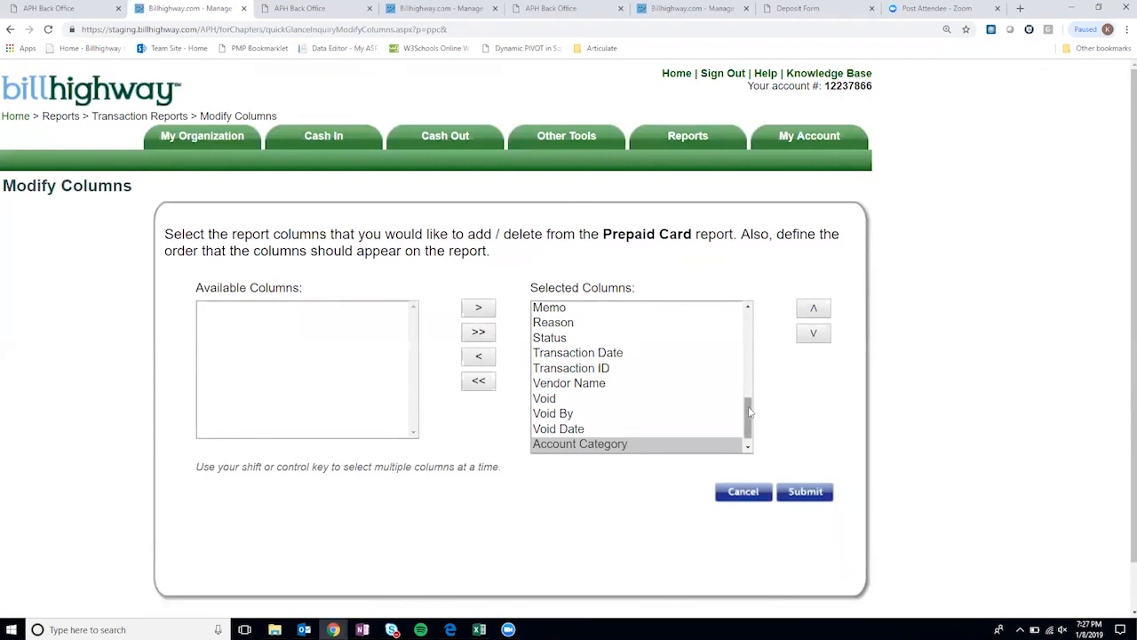
left_click_drag(749, 410, 730, 323)
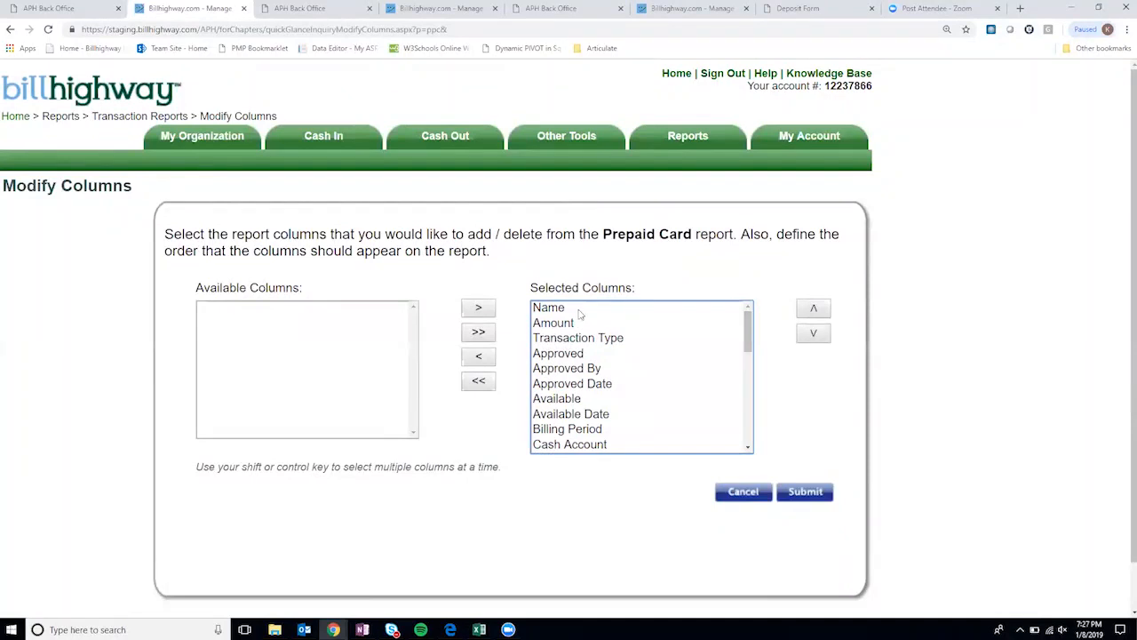
- Reorder columns to Name, Transaction Type, Approved, then Amount
left_click(655, 338)
left_click(819, 311)
left_click(569, 352)
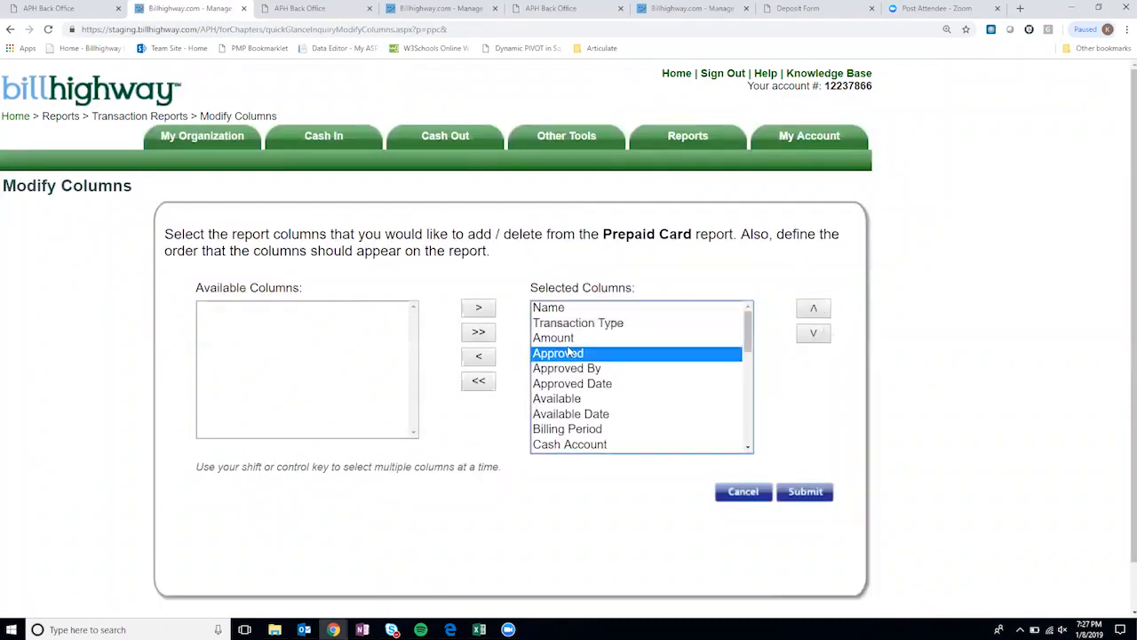
left_click(816, 311)
left_click(814, 333)
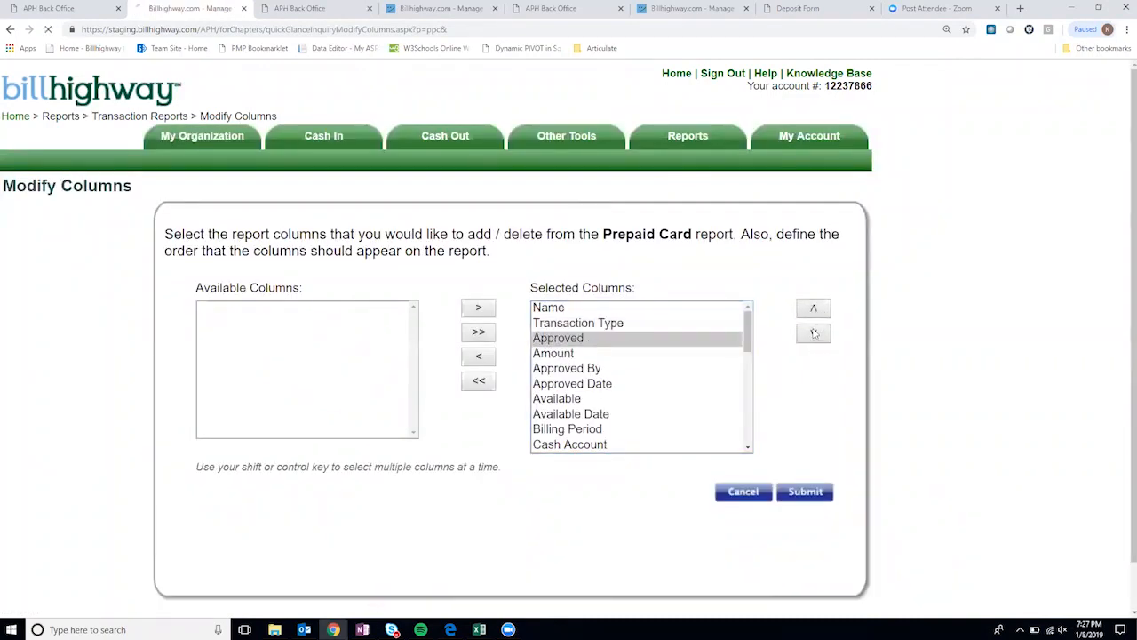
- Open the Budget Variance report for Calendar Year 2018
mouse_move(701, 137)
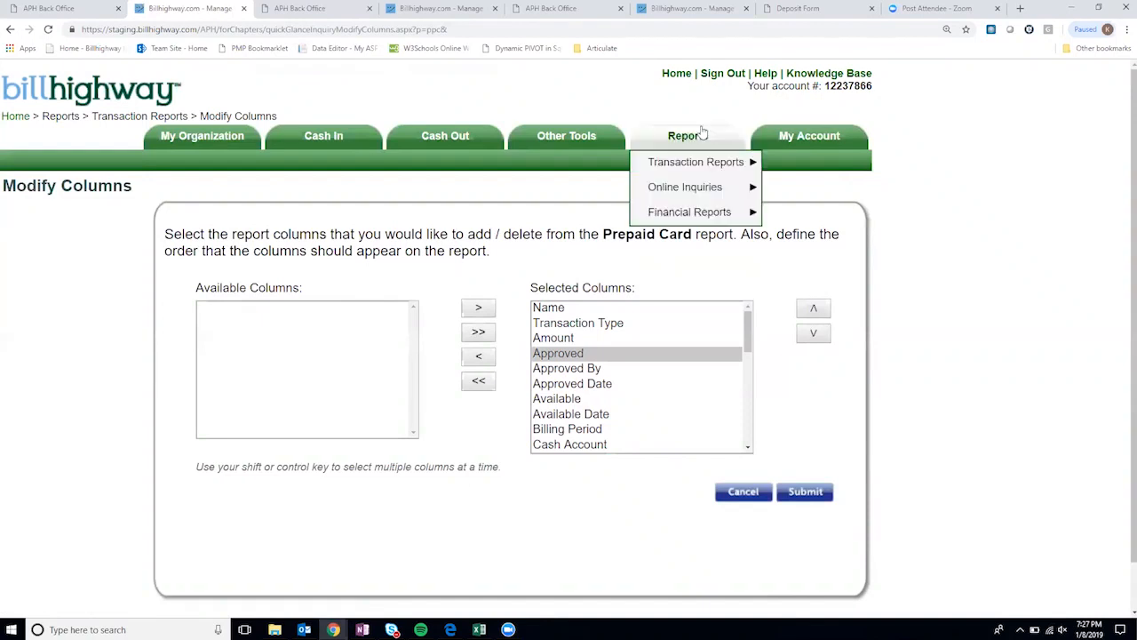
mouse_move(718, 161)
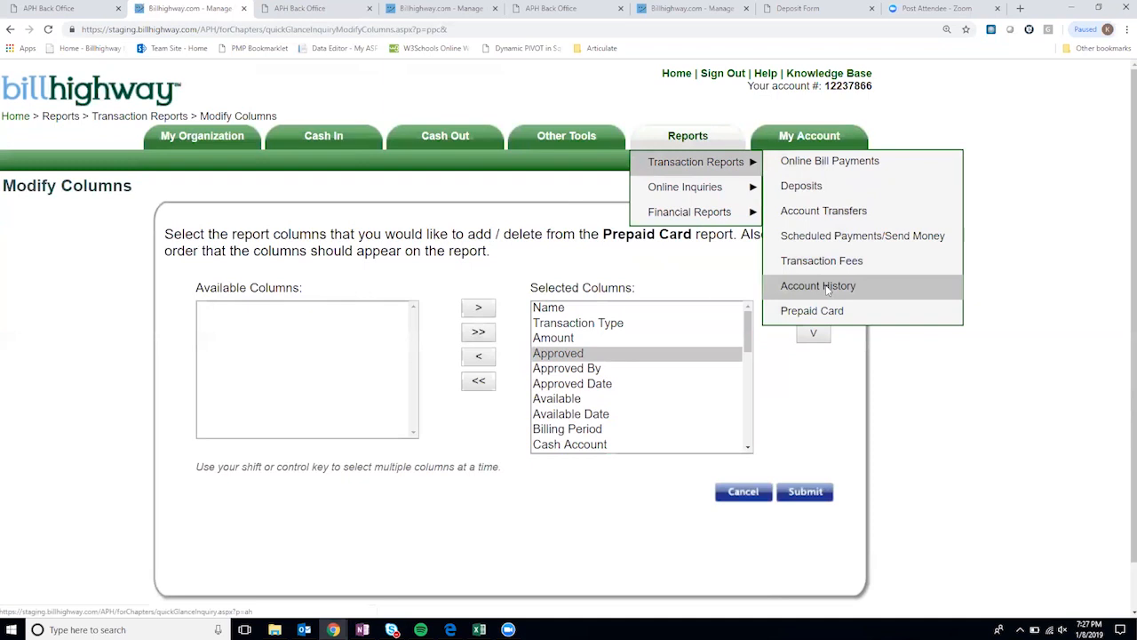
mouse_move(690, 187)
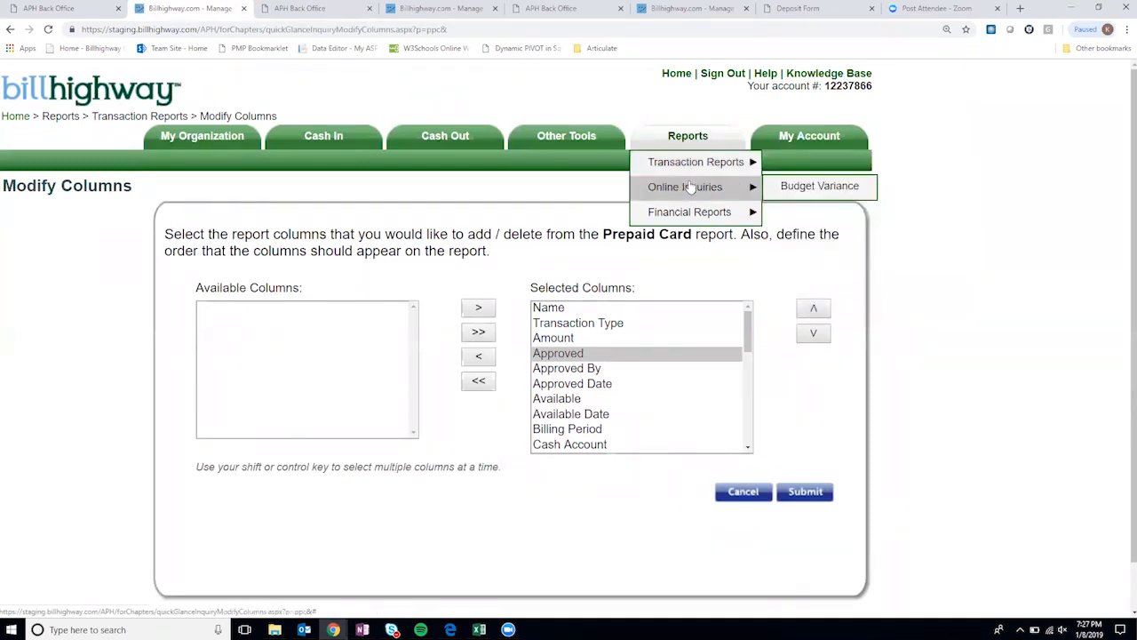
left_click(821, 189)
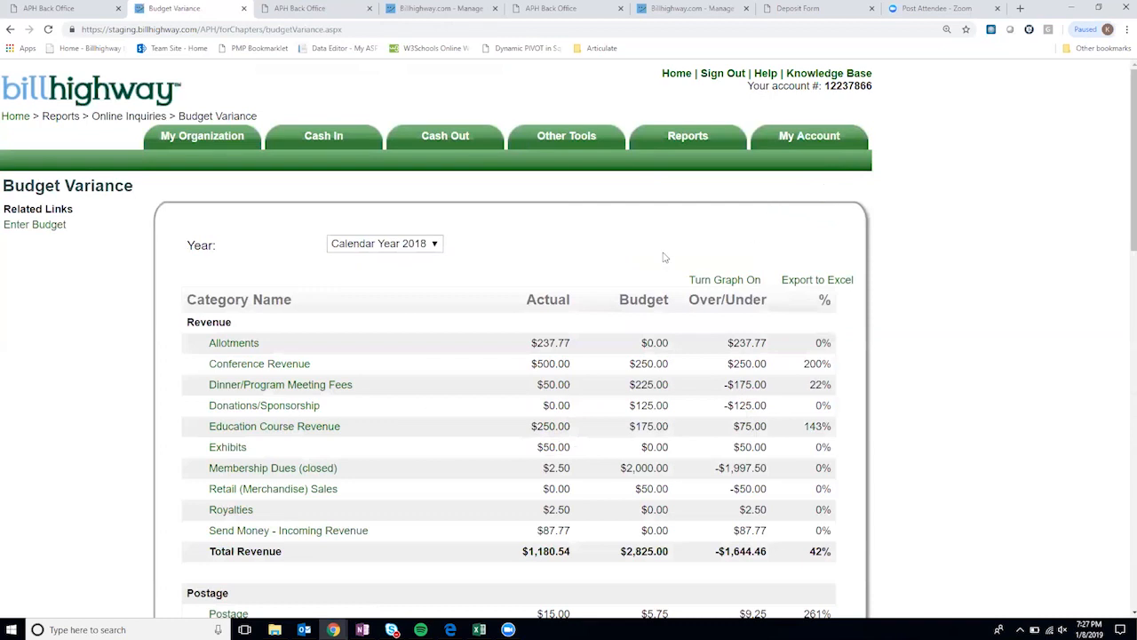
- Compare the Budget and Actual columns: $1,180.54 actual revenue versus $2,825.00 budgeted
scroll(666, 260, "down", 1)
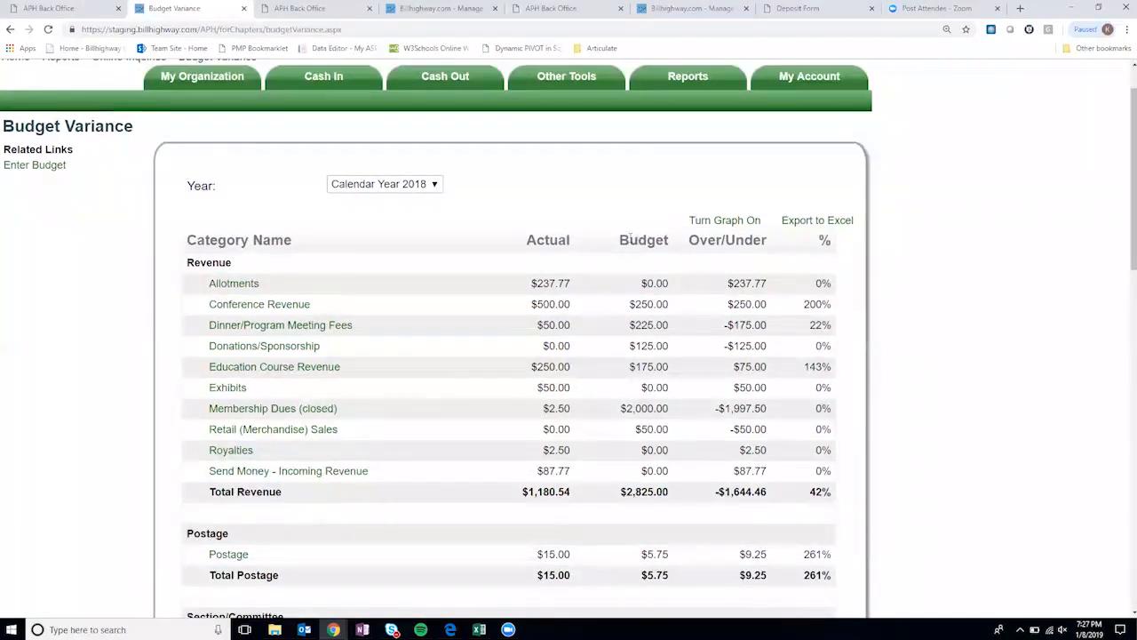
double_click(657, 241)
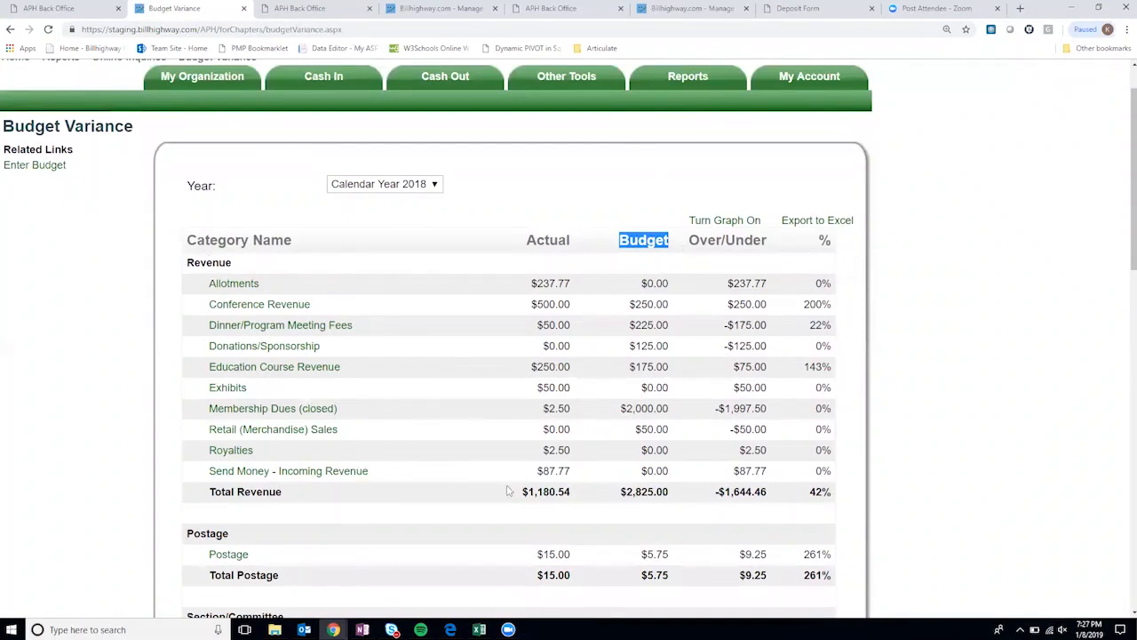
scroll(673, 384, "down", 1)
scroll(672, 350, "up", 2)
double_click(526, 300)
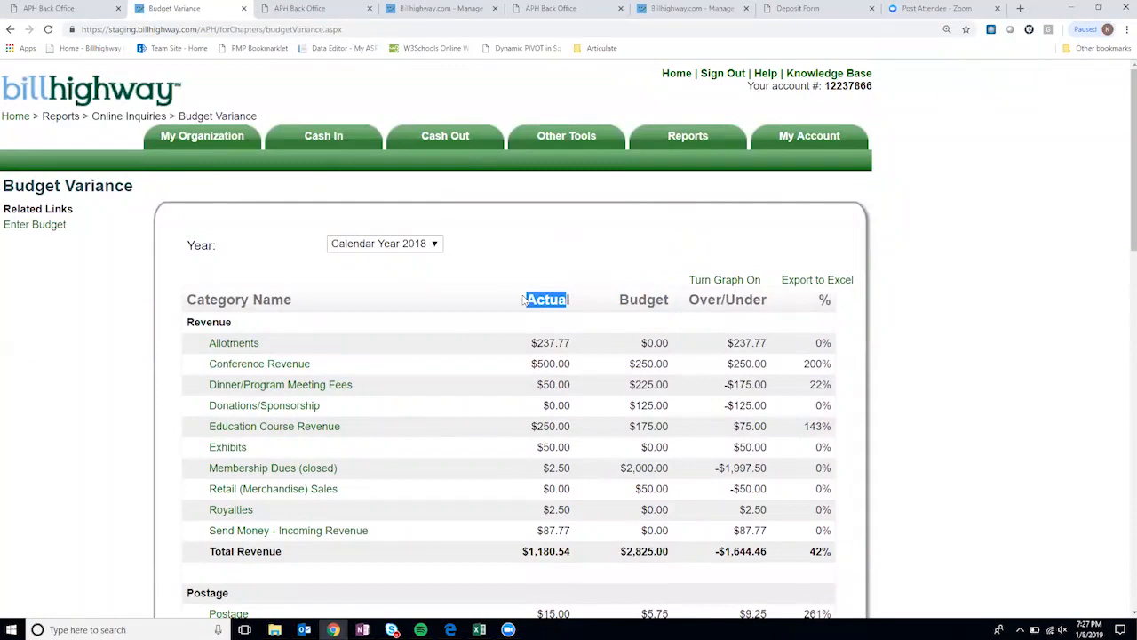
left_click_drag(574, 300, 528, 300)
scroll(567, 418, "down", 2)
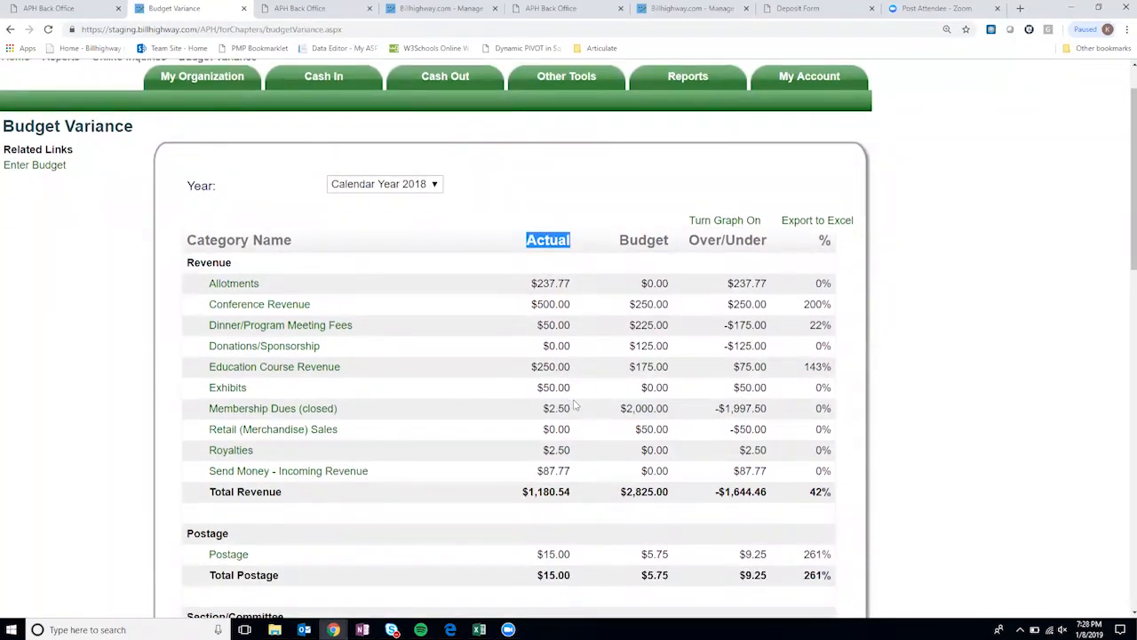
scroll(571, 405, "down", 2)
scroll(572, 444, "down", 2)
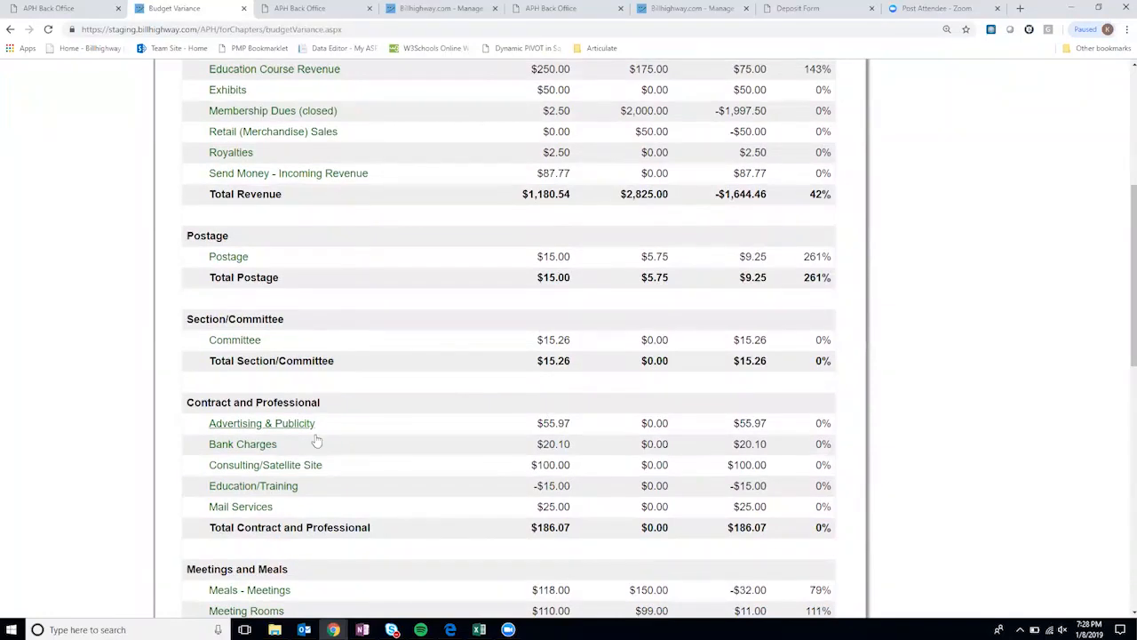
scroll(678, 458, "up", 4)
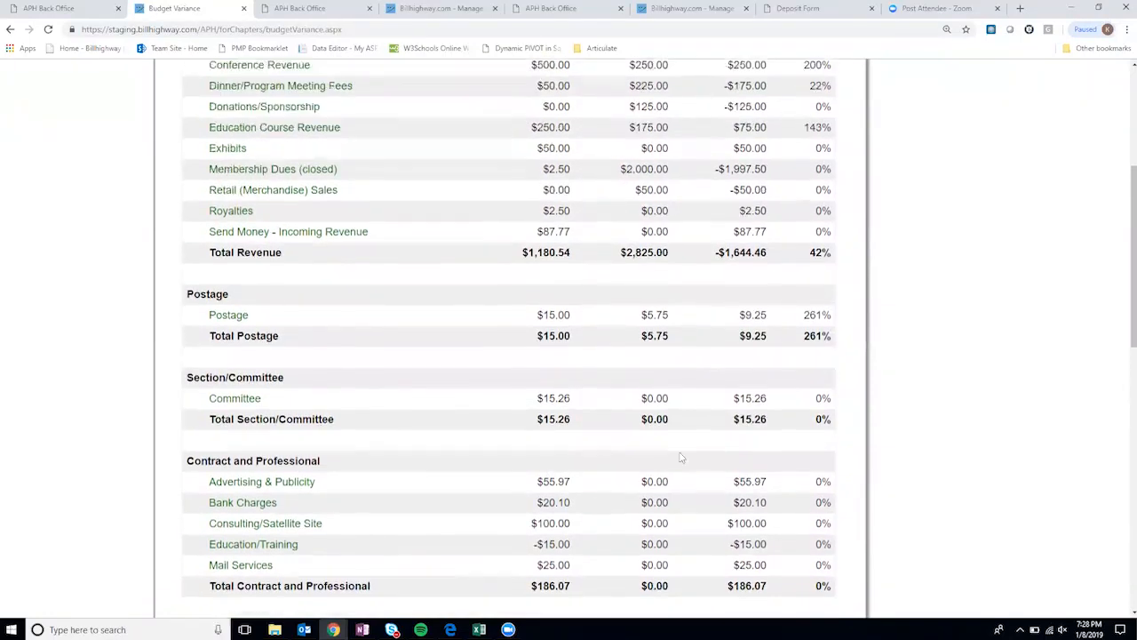
scroll(676, 458, "up", 2)
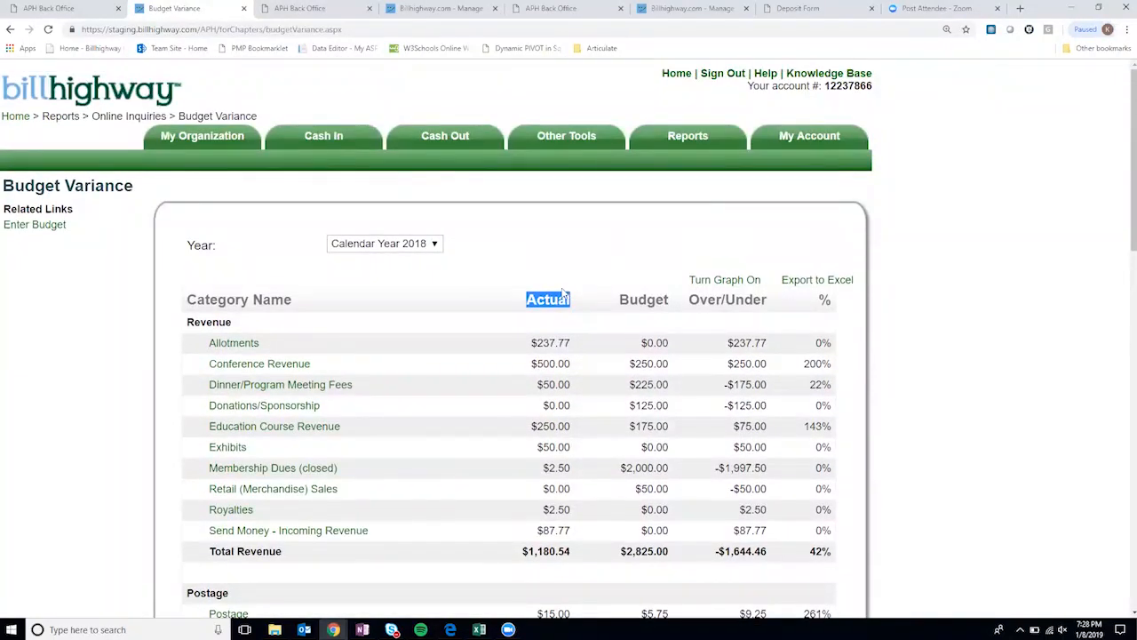
mouse_move(688, 145)
mouse_move(703, 211)
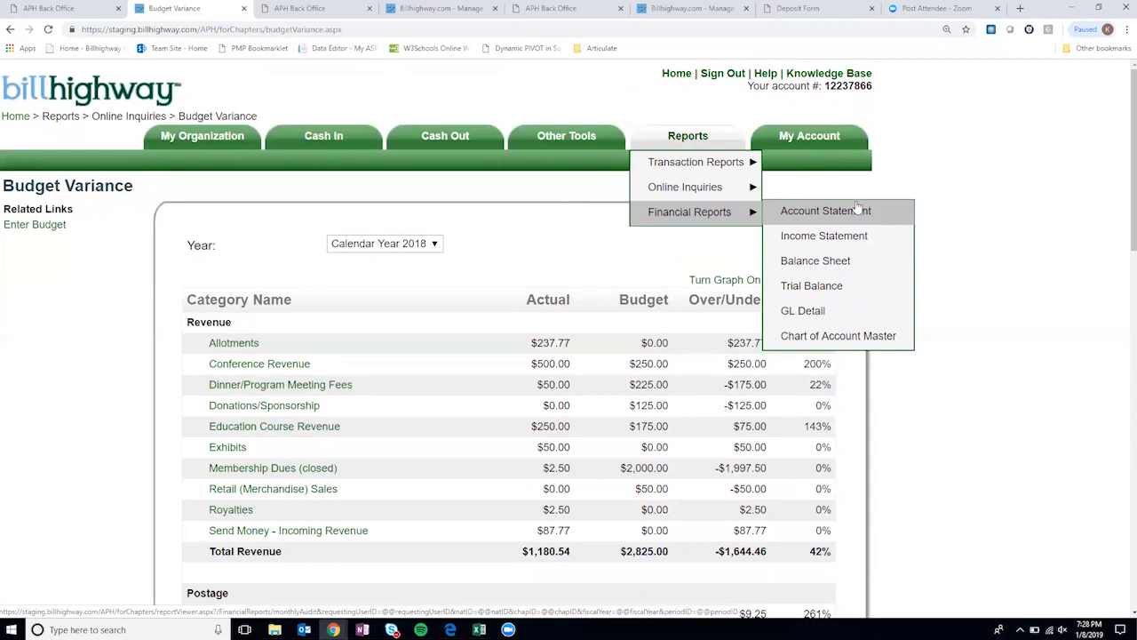
- Load and scroll through the Sample Section Income Statement for Calendar Year 2018, January
left_click(844, 240)
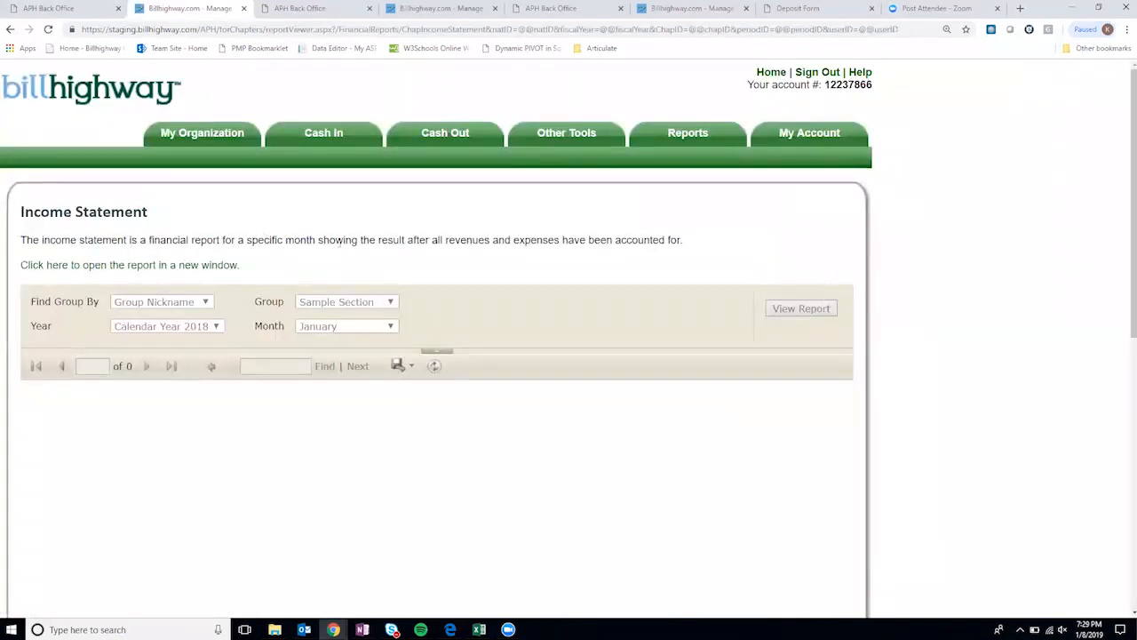
scroll(487, 302, "down", 1)
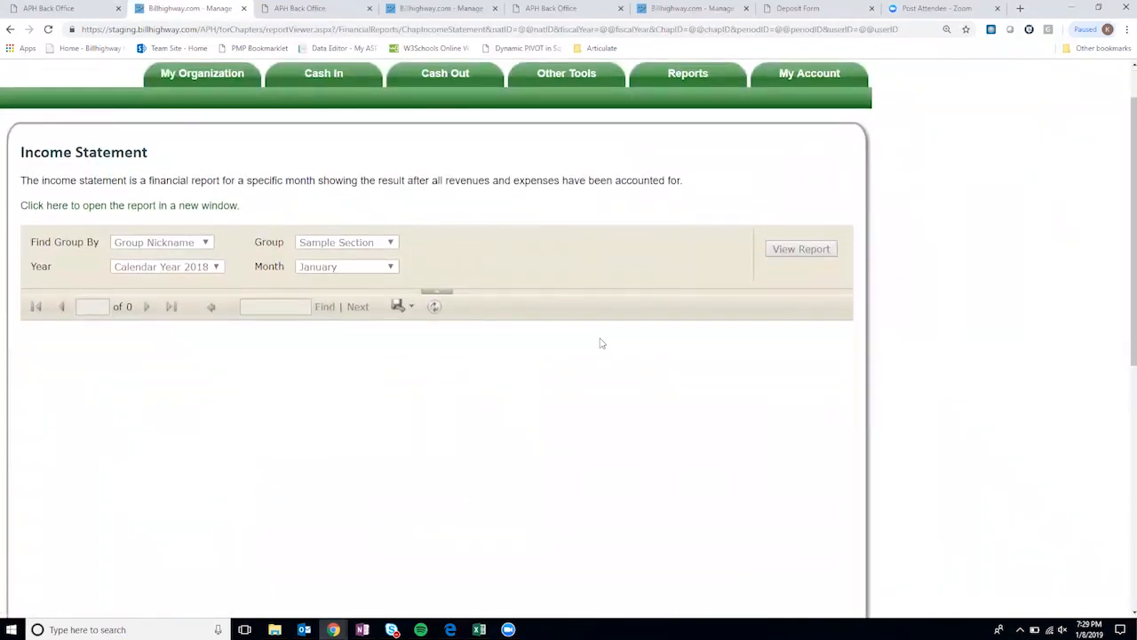
scroll(601, 343, "down", 2)
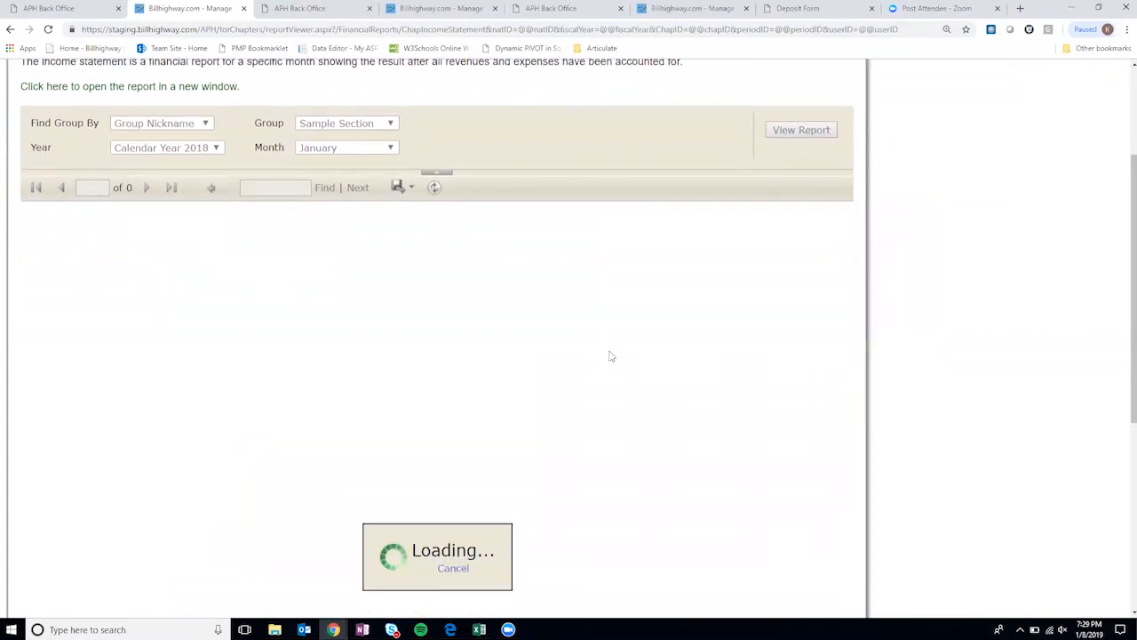
scroll(474, 319, "down", 1)
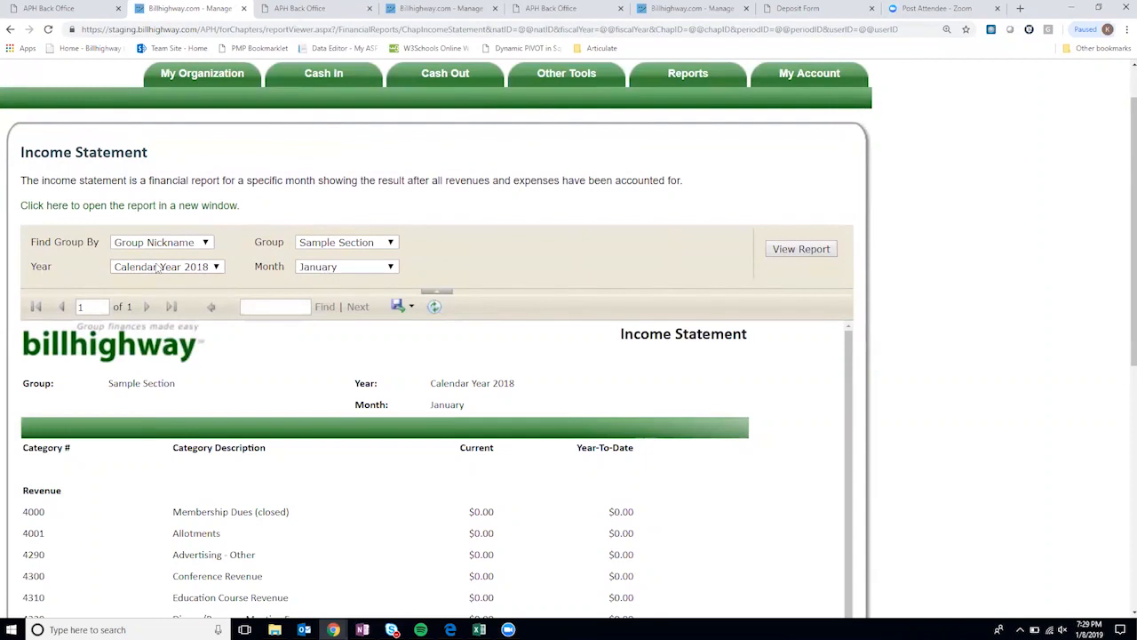
scroll(535, 422, "down", 3)
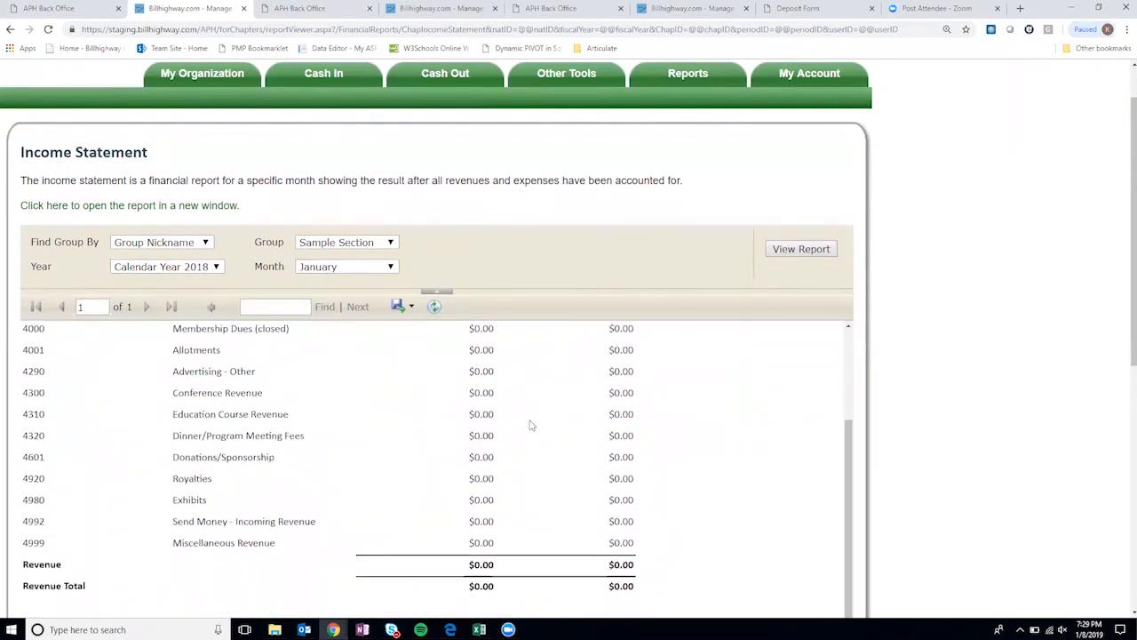
scroll(380, 330, "up", 3)
- Bring up the Month dropdown to choose December
left_click(358, 266)
left_click(358, 267)
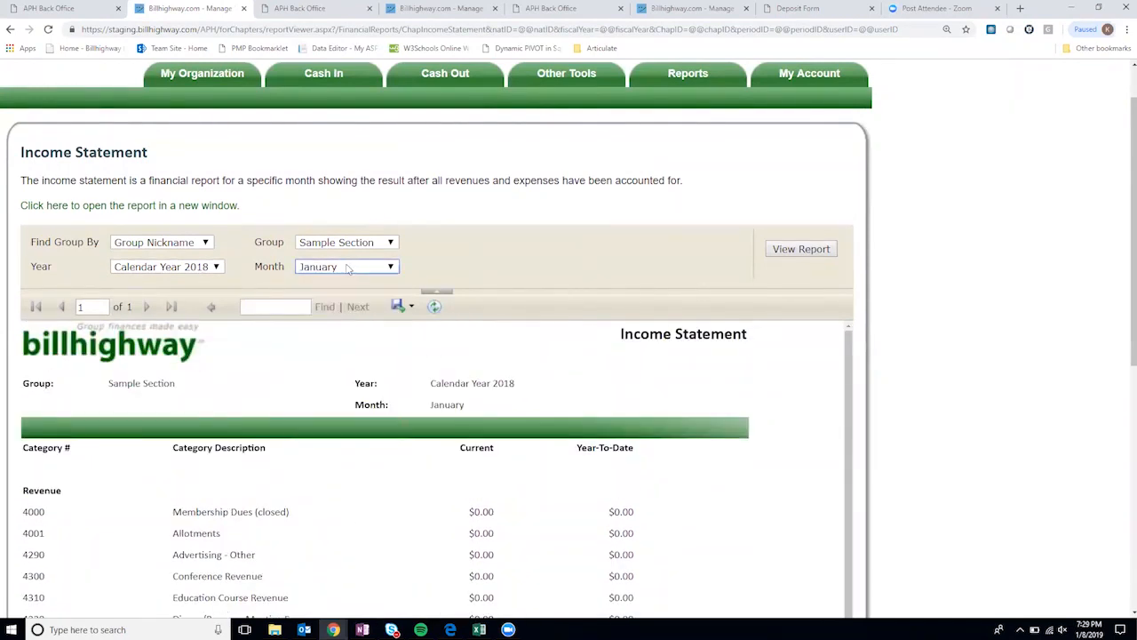
left_click(358, 266)
- Show December and review down to net income: $59.90 current, $700.74 year-to-date
left_click(368, 412)
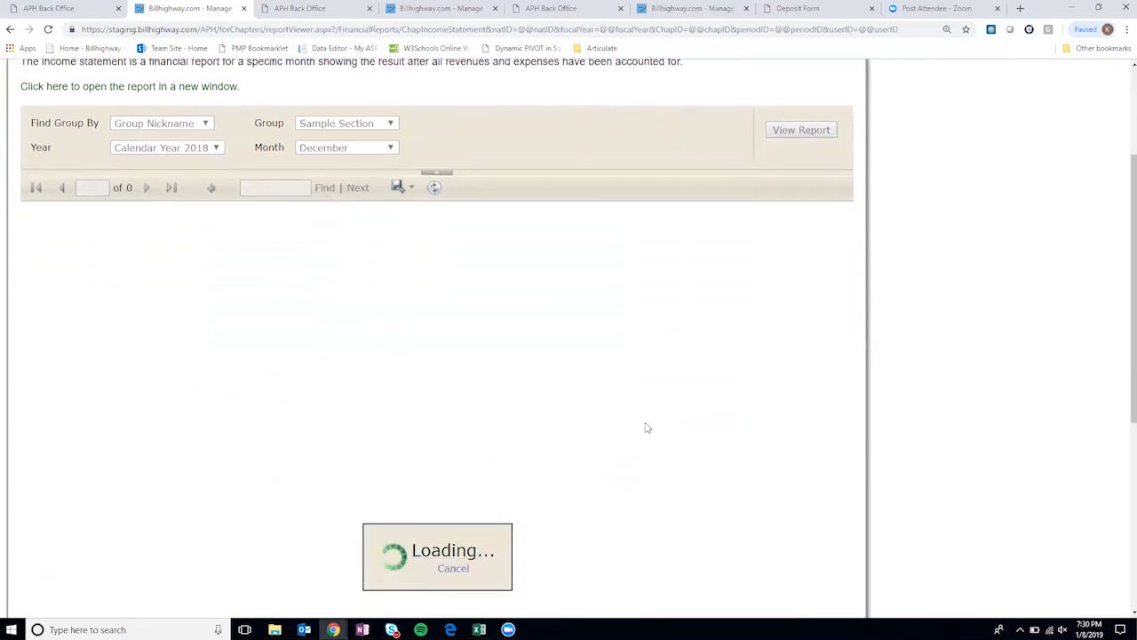
scroll(647, 427, "down", 2)
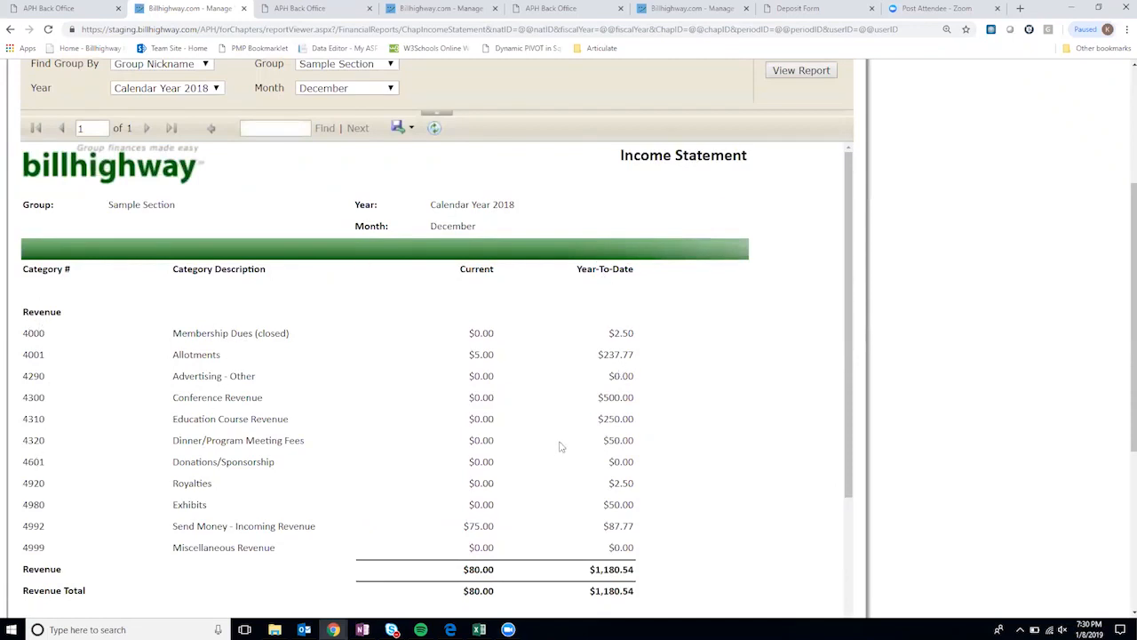
scroll(559, 447, "down", 2)
scroll(608, 442, "down", 4)
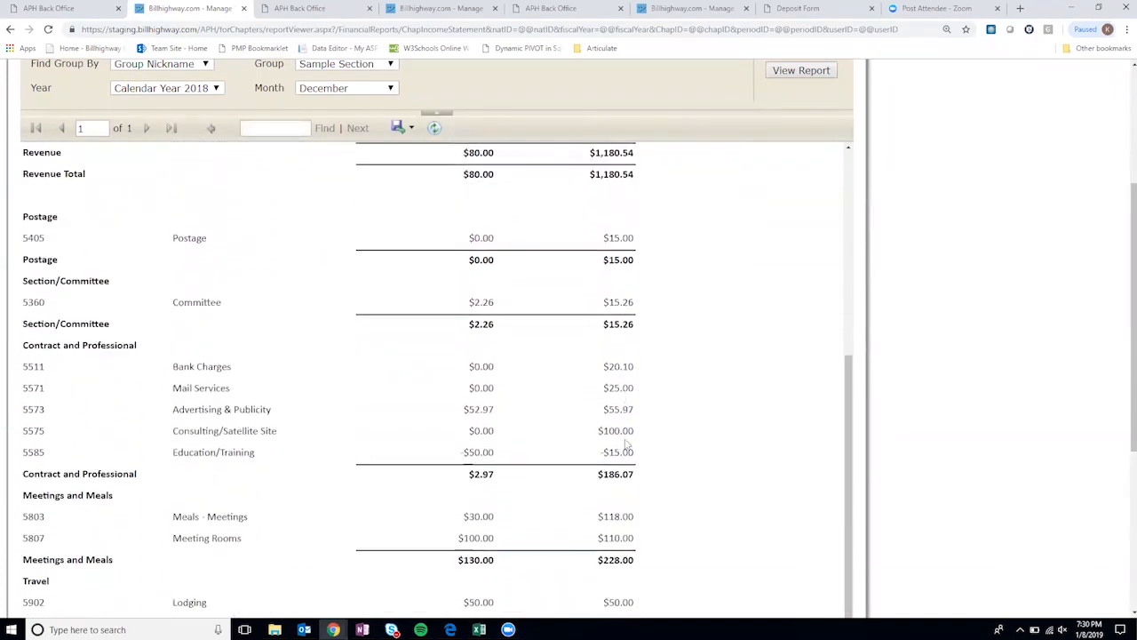
scroll(617, 353, "down", 6)
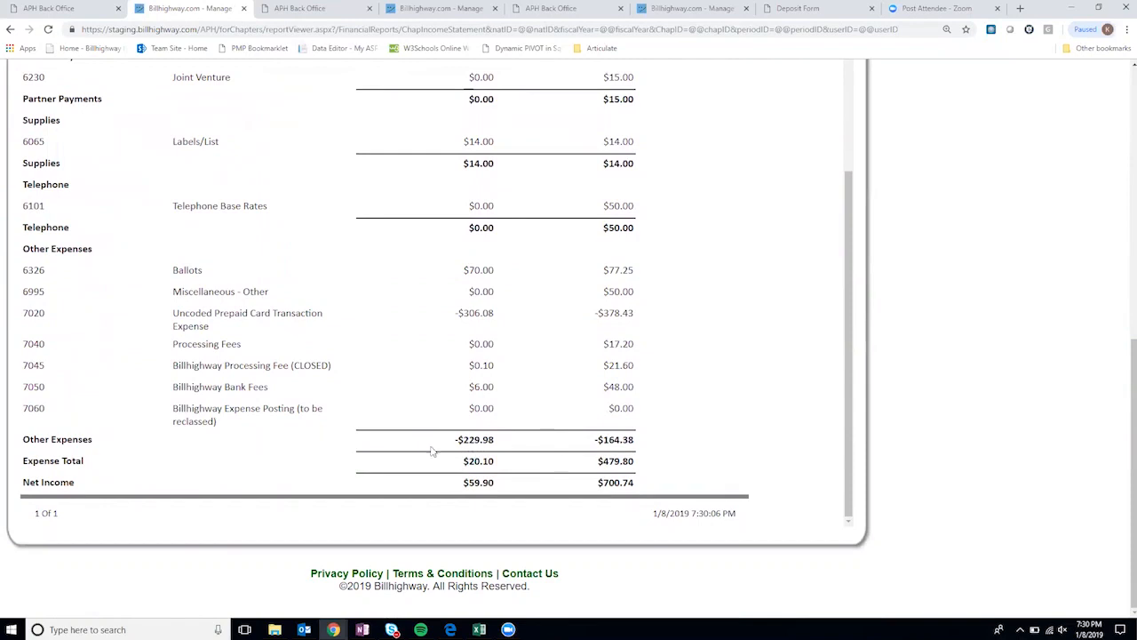
- Check the report's available export formats, then dismiss them without exporting
scroll(667, 462, "up", 9)
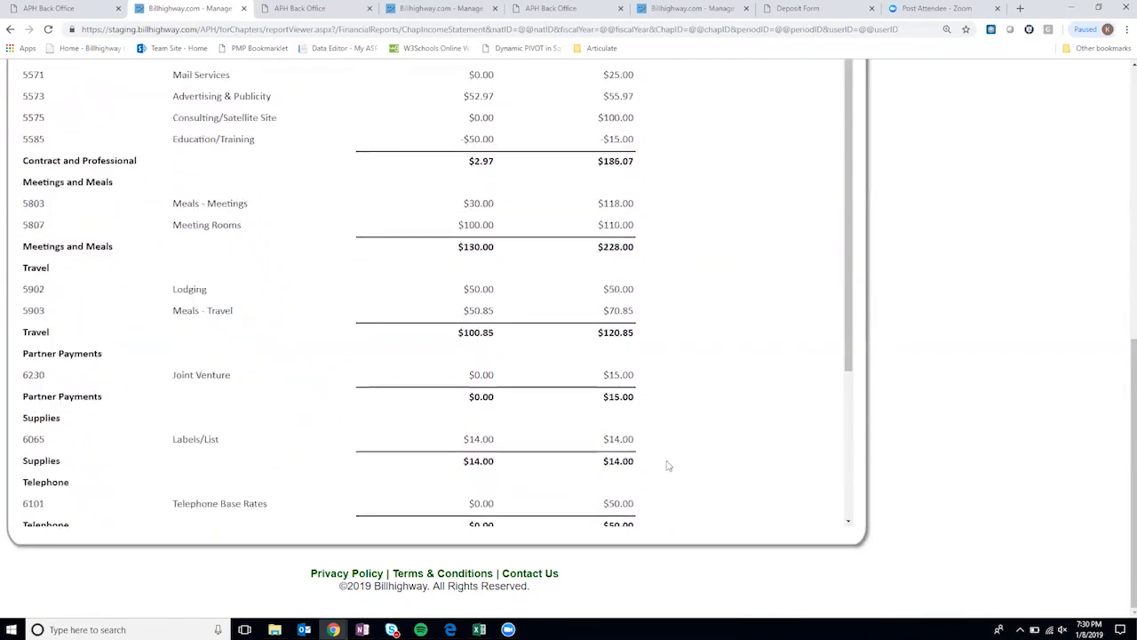
scroll(974, 447, "up", 6)
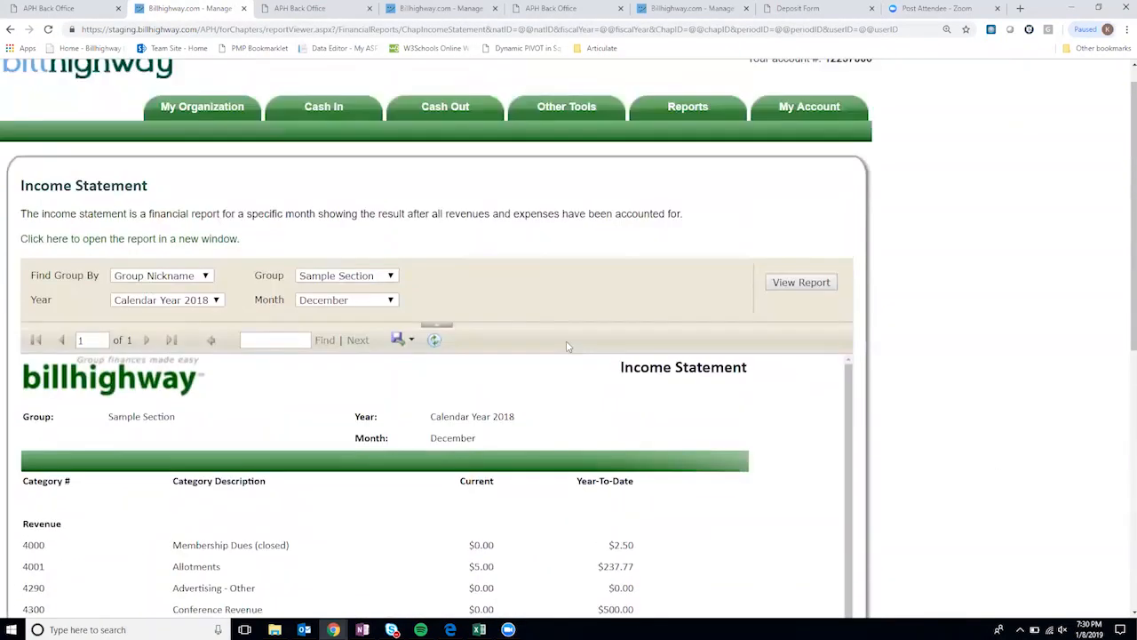
left_click(410, 340)
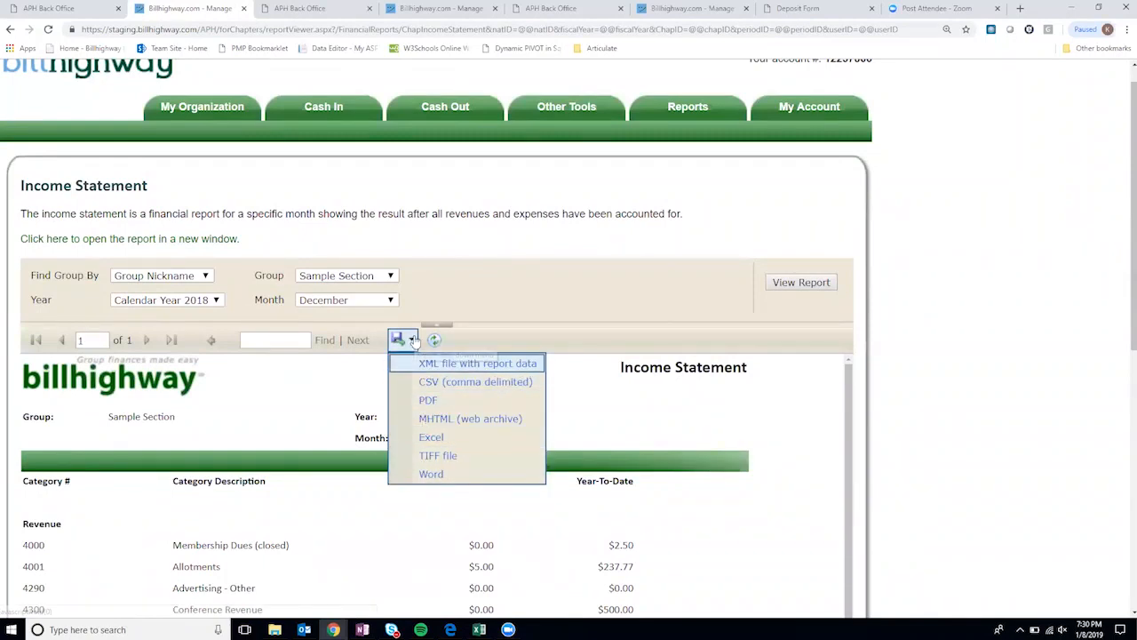
left_click(922, 204)
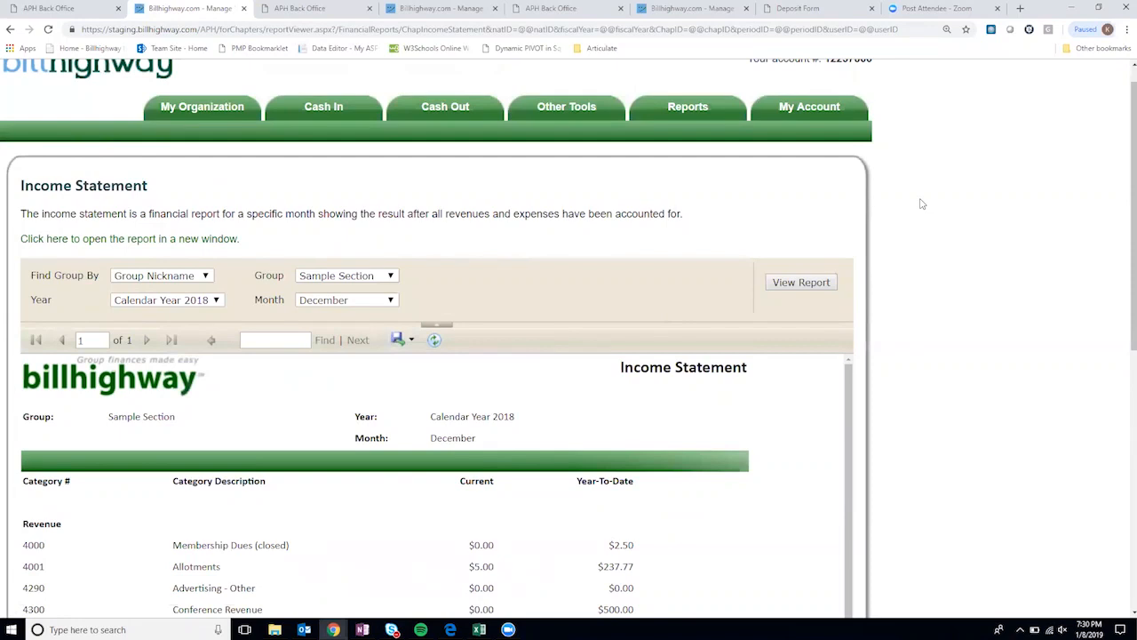